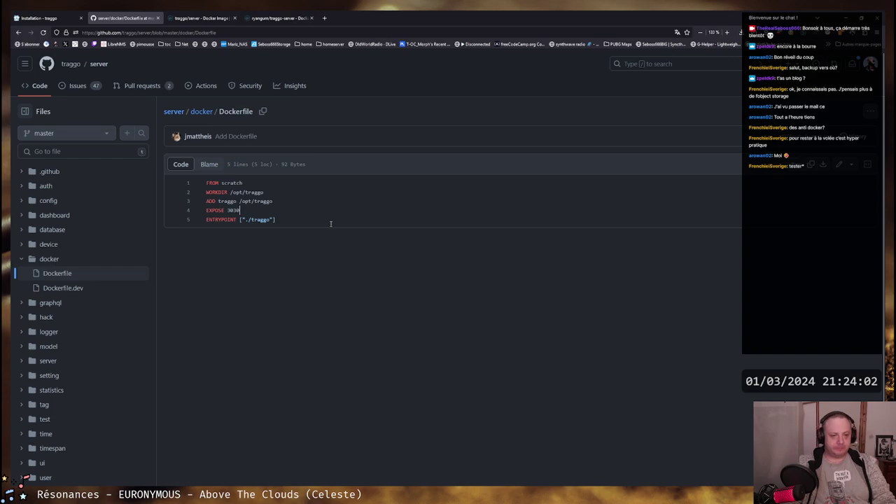
# Start the Traggo container in the background with docker compose up -d
pyautogui.hotkey('alt', 'Tab')
pyautogui.hotkey('alt', 'Tab')
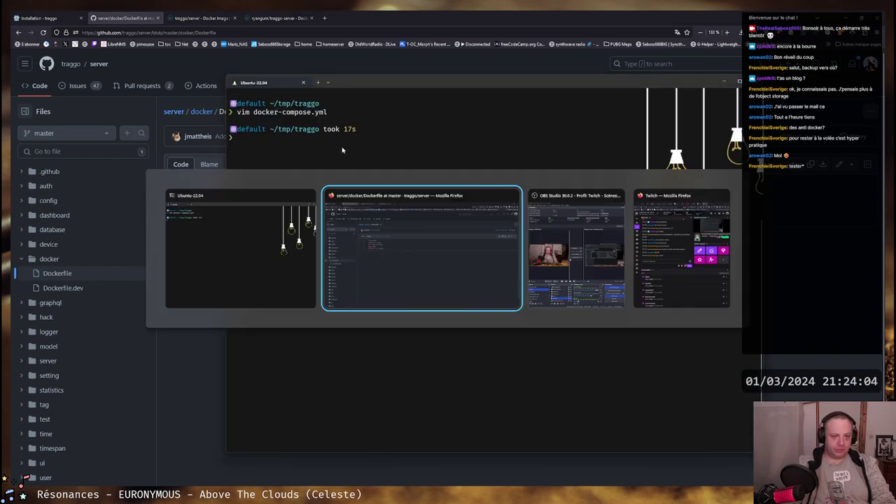
pyautogui.hotkey('alt', 'Tab')
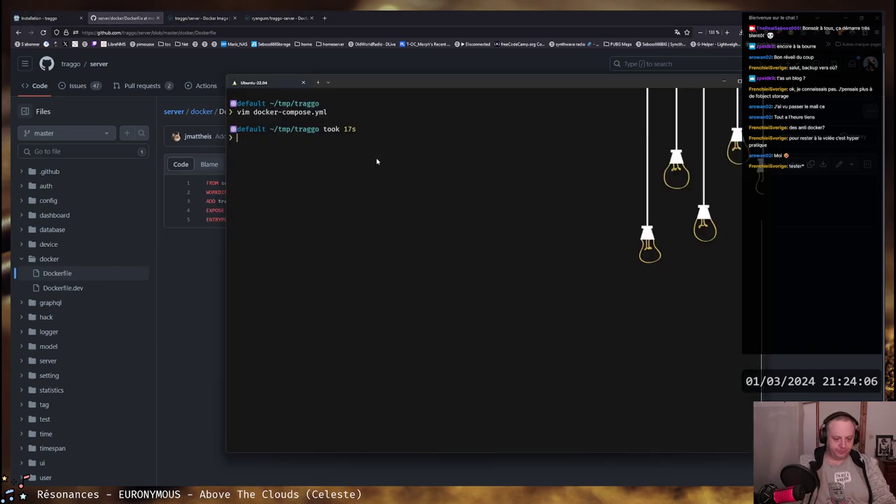
pyautogui.write('docker compos')
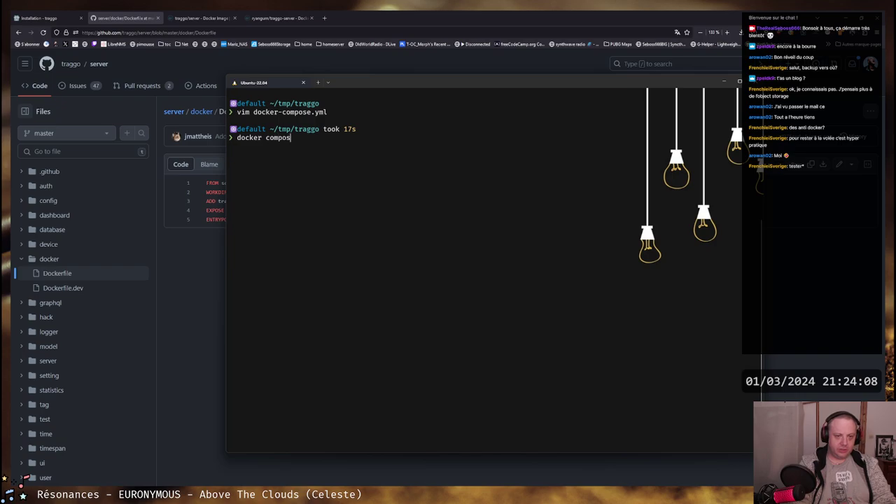
pyautogui.write('e ')
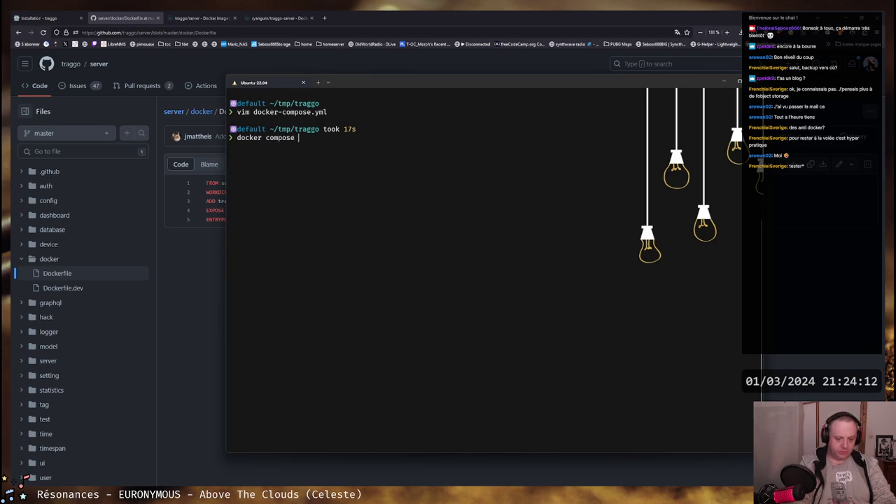
pyautogui.write('up d')
pyautogui.write('d')
pyautogui.press('Return')
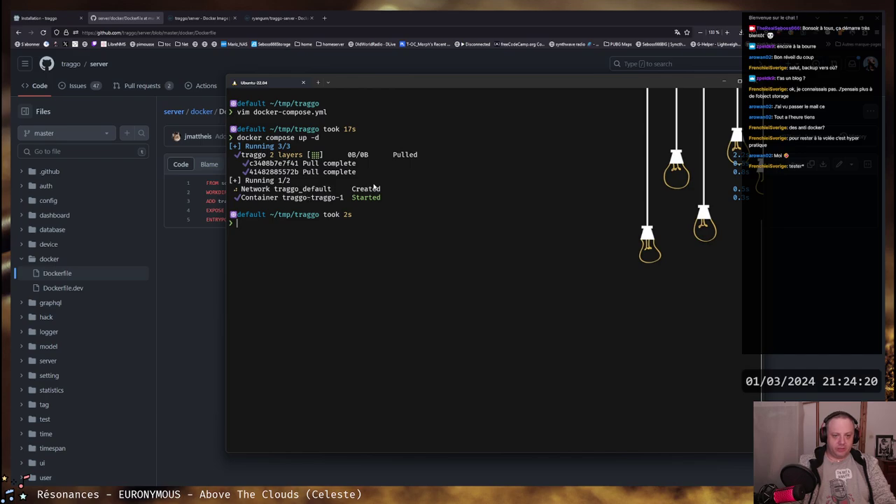
# List all containers with docker container ps -a to confirm traggo is running on port 3030
pyautogui.write('docker')
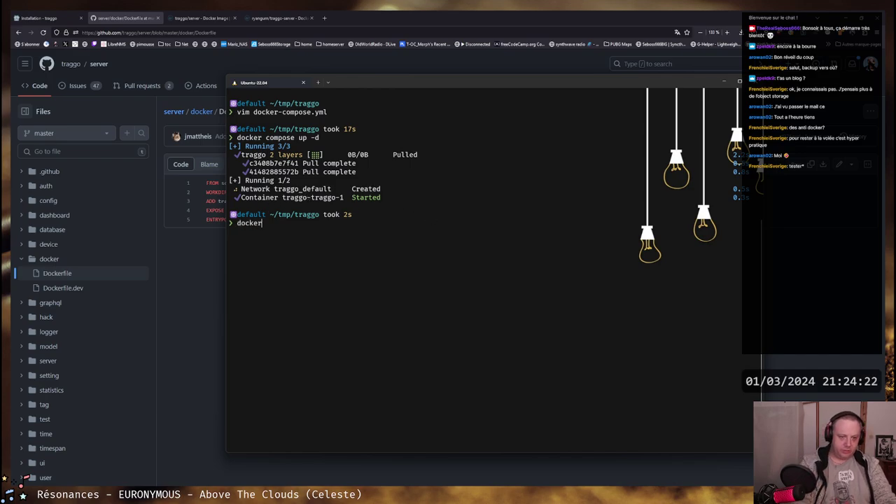
pyautogui.write(' container ps -a')
pyautogui.press('Return')
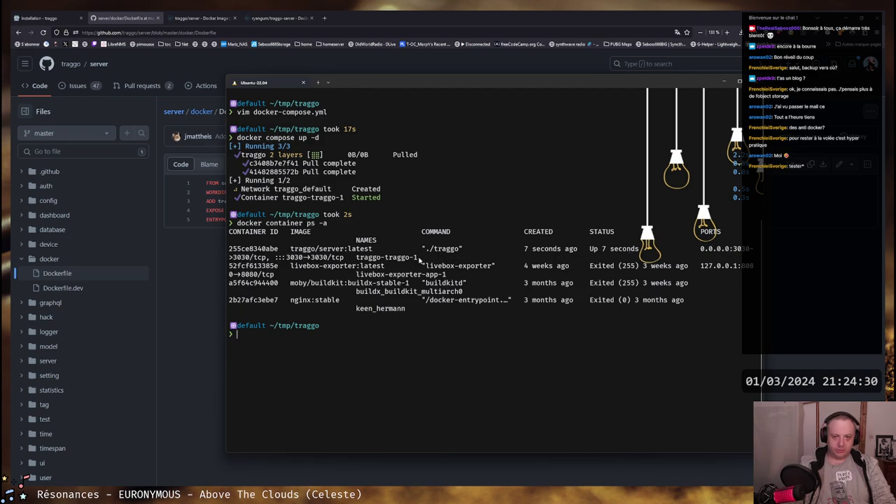
pyautogui.click(324, 17)
# Load Traggo at 127.0.0.1:3030 and log in with the administrator credentials
pyautogui.write('127.0.0.1:')
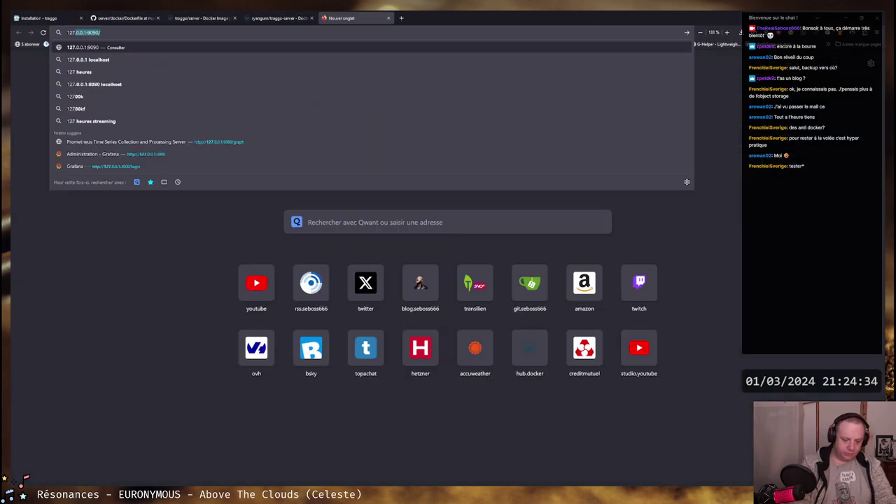
pyautogui.write('3030')
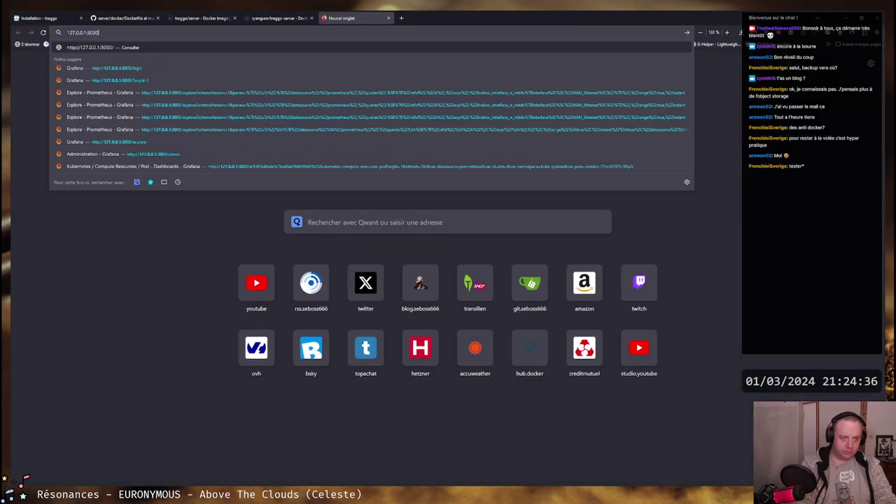
pyautogui.press('Return')
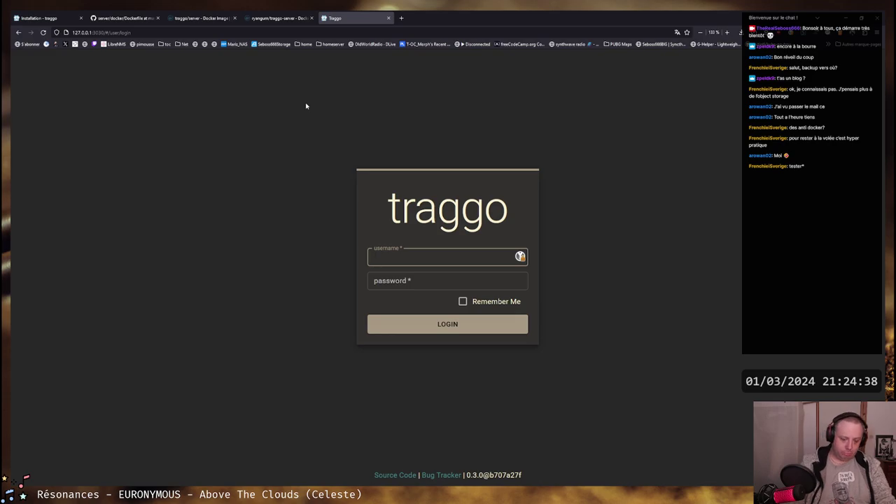
pyautogui.write('admin')
pyautogui.press('Tab')
pyautogui.write('ad')
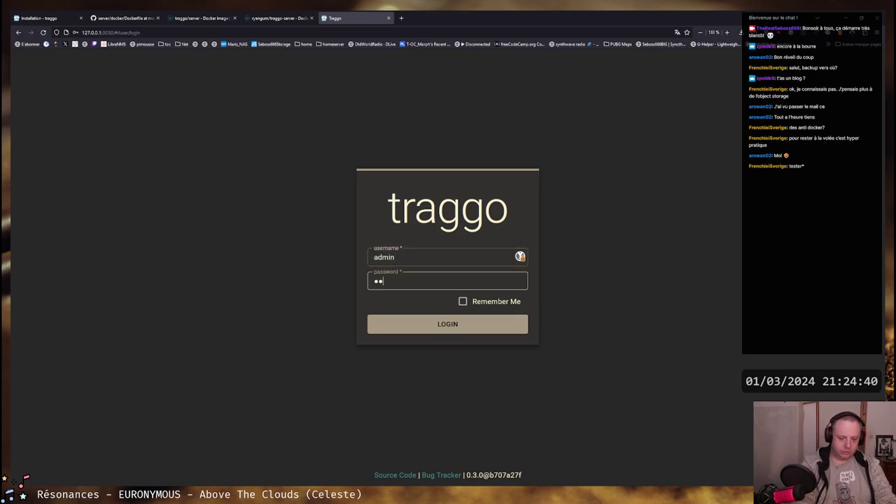
pyautogui.write('minpassword')
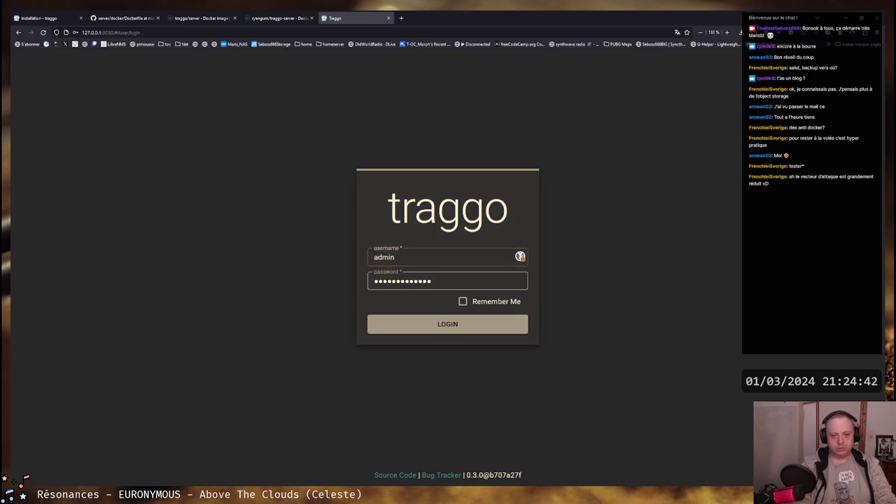
pyautogui.press('Return')
# Decline saving the password and open the Users administration page
pyautogui.click(188, 118)
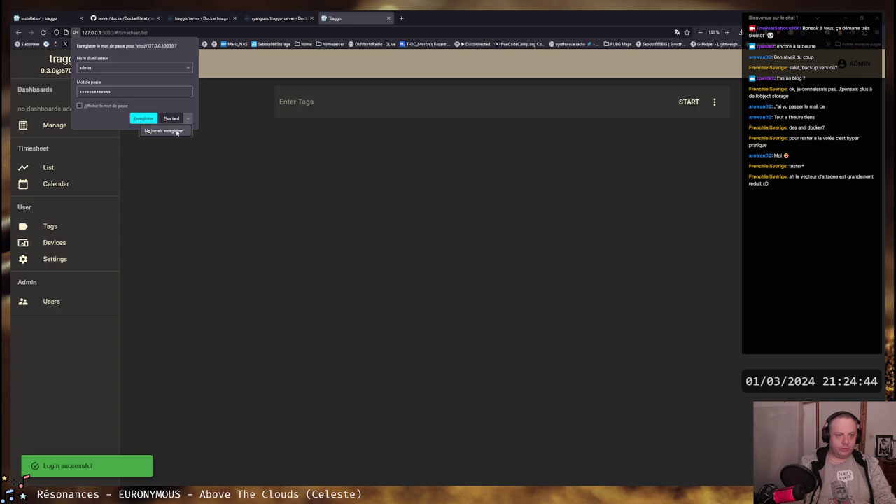
pyautogui.click(165, 131)
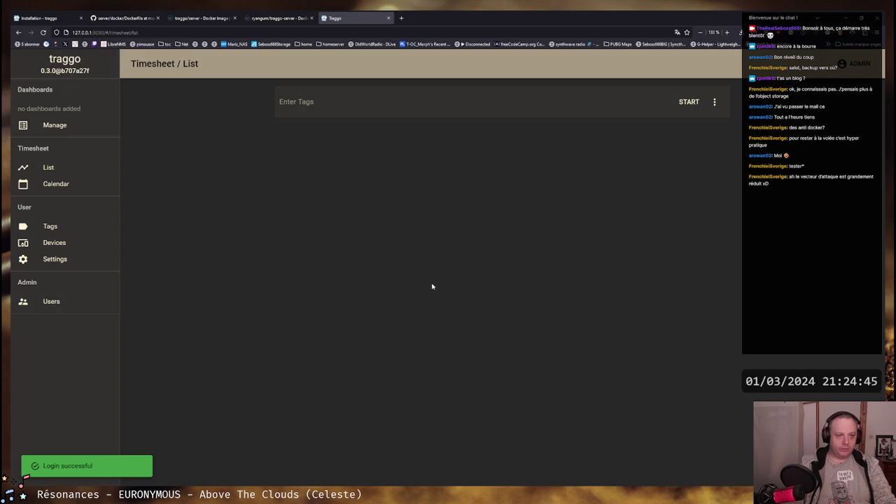
pyautogui.click(53, 302)
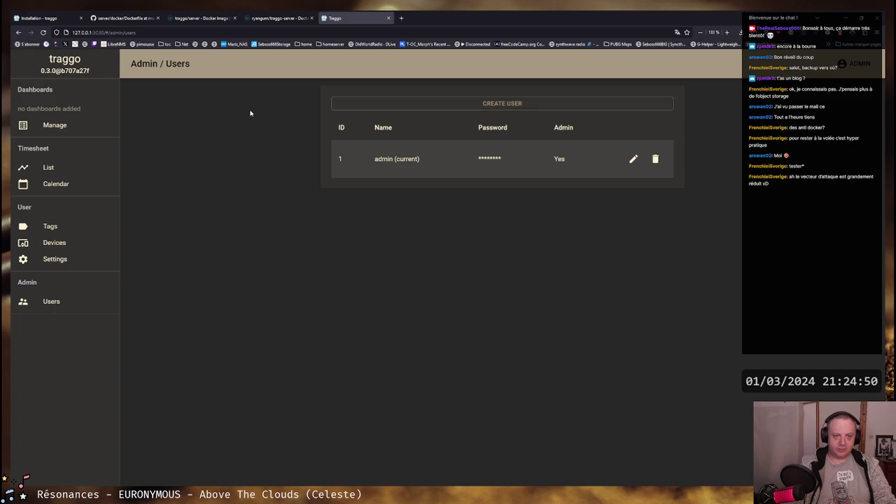
pyautogui.hotkey('alt', 'Tab')
# List the traggo folder, confirm traggo.db inside traggodata, then exit the terminal
pyautogui.write('ll')
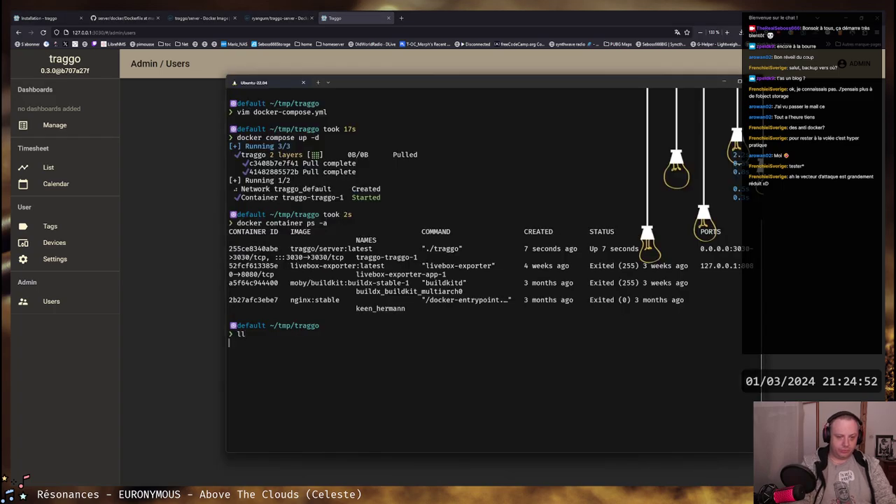
pyautogui.press('Return')
pyautogui.write('cd tr')
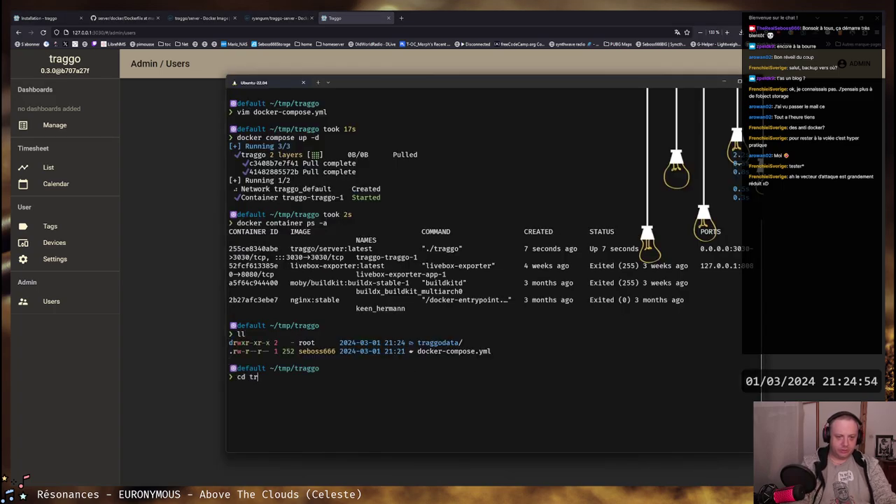
pyautogui.press('Tab')
pyautogui.press('Return')
pyautogui.write('ll')
pyautogui.press('Return')
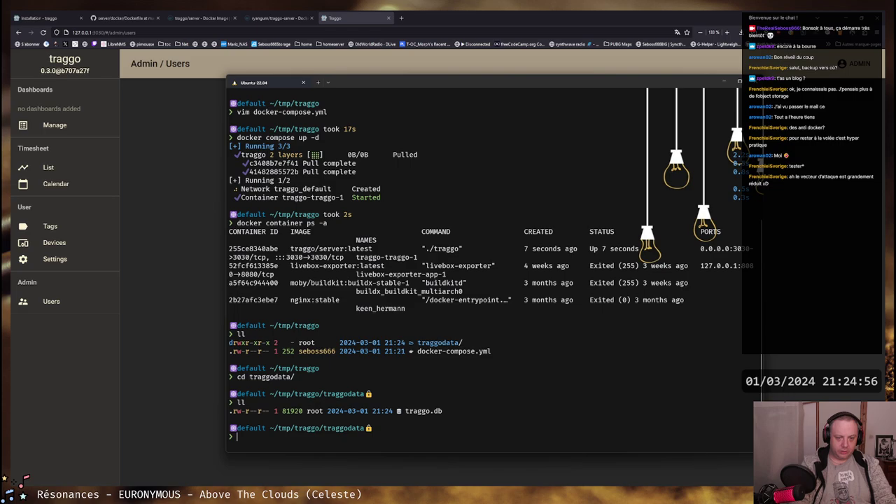
pyautogui.write('exit')
pyautogui.press('Return')
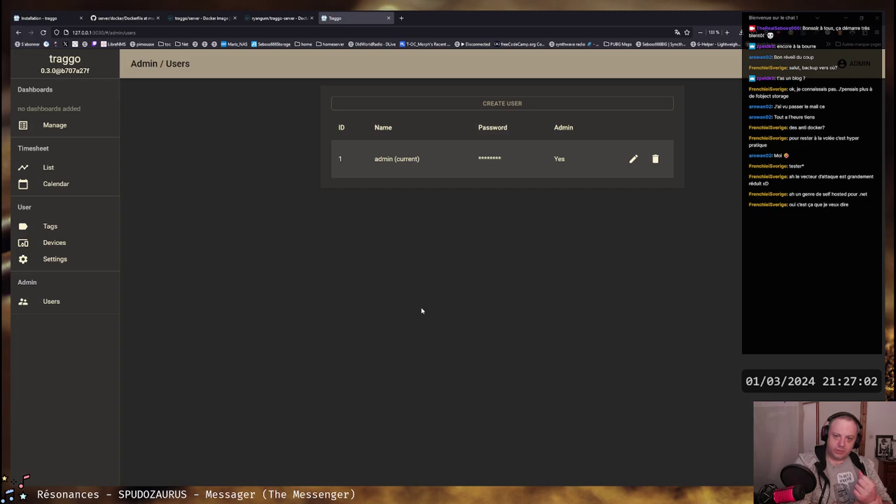
# Set the Date Locale to American24h in Settings and view the week calendar
pyautogui.click(53, 260)
pyautogui.click(482, 110)
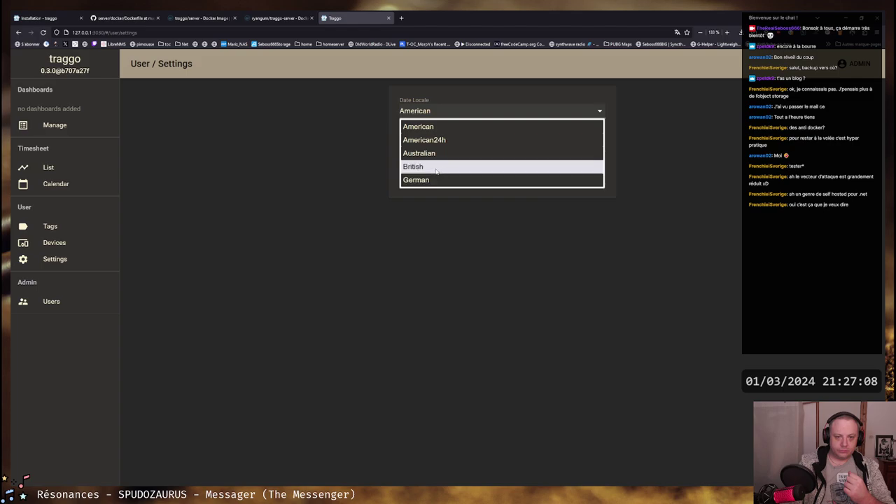
pyautogui.click(345, 140)
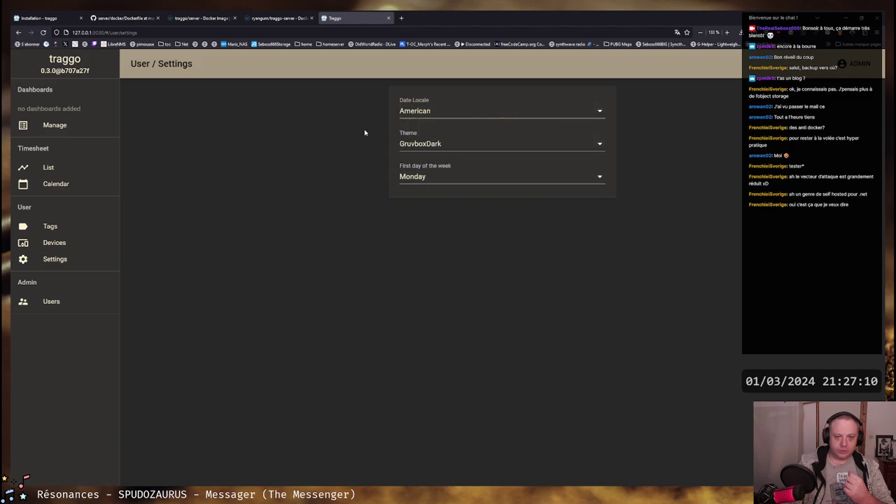
pyautogui.click(416, 116)
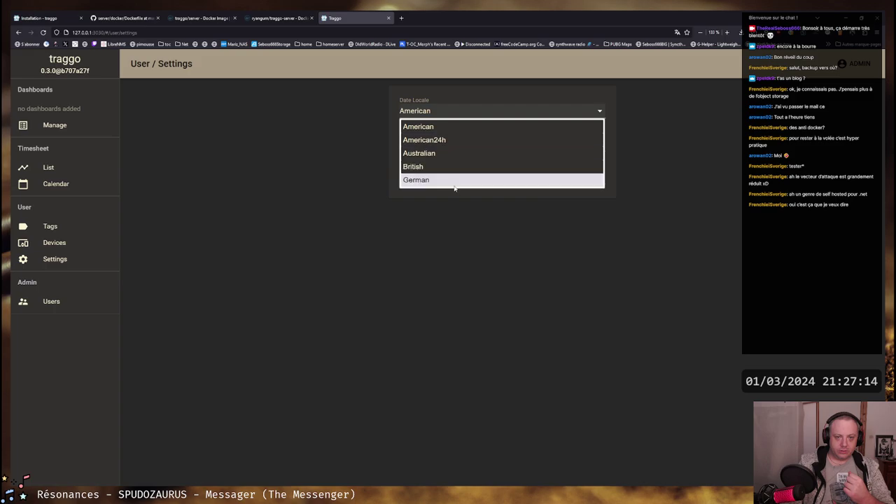
pyautogui.click(485, 141)
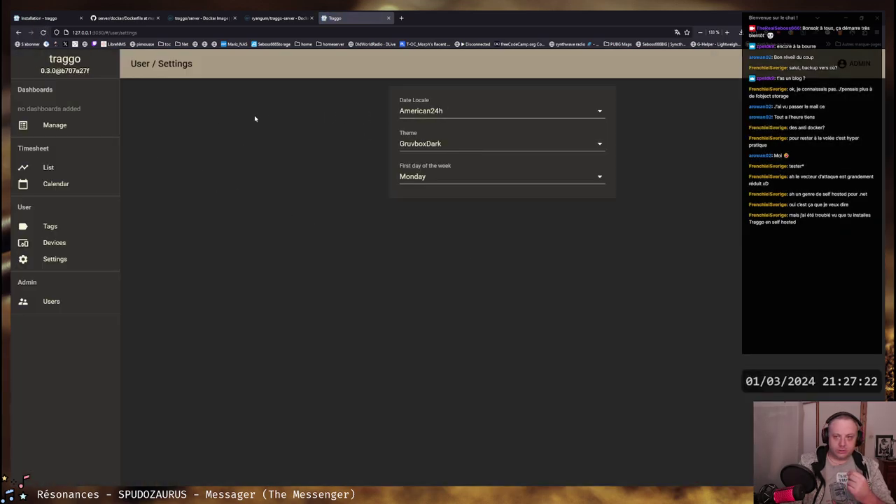
pyautogui.click(85, 183)
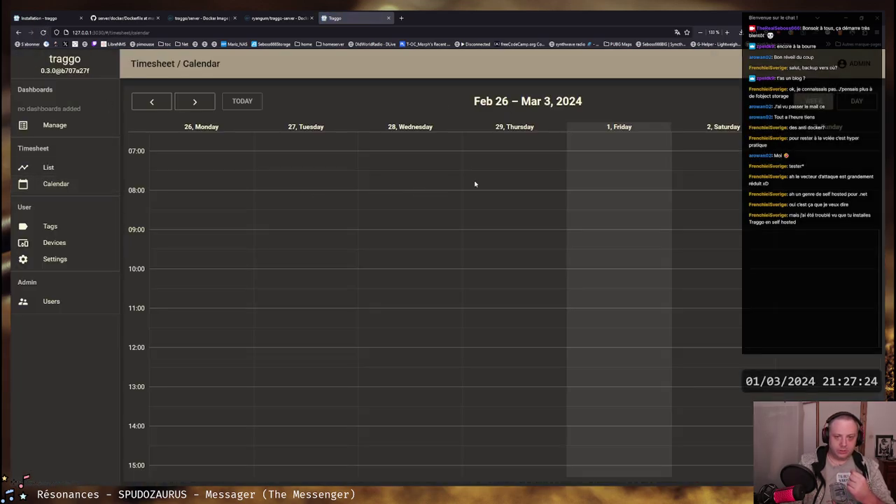
# Browse the timesheet calendar in day and week views, ending on Feb 26 – Mar 3
pyautogui.click(855, 103)
pyautogui.click(813, 101)
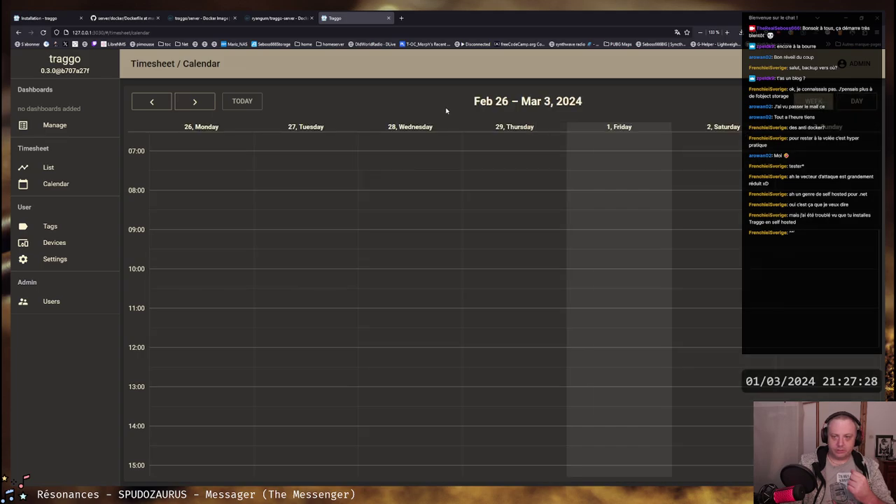
pyautogui.scroll(-5, 407, 213)
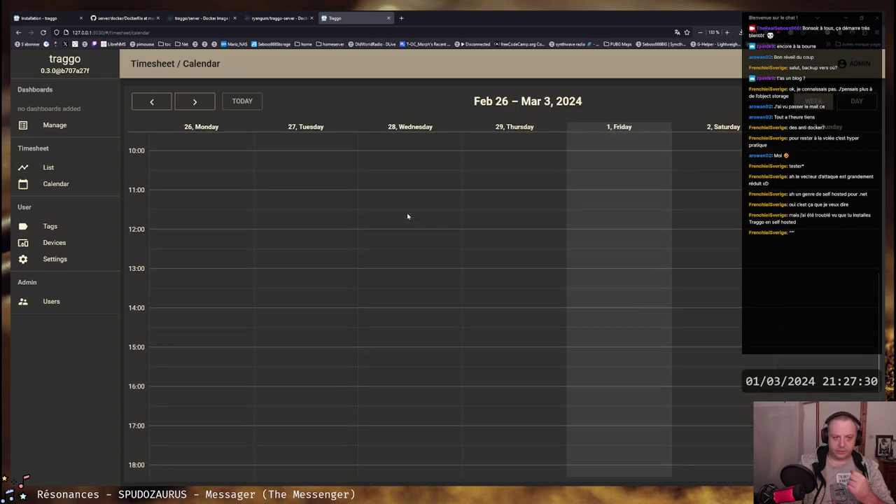
pyautogui.scroll(-1, 408, 214)
pyautogui.scroll(1, 408, 214)
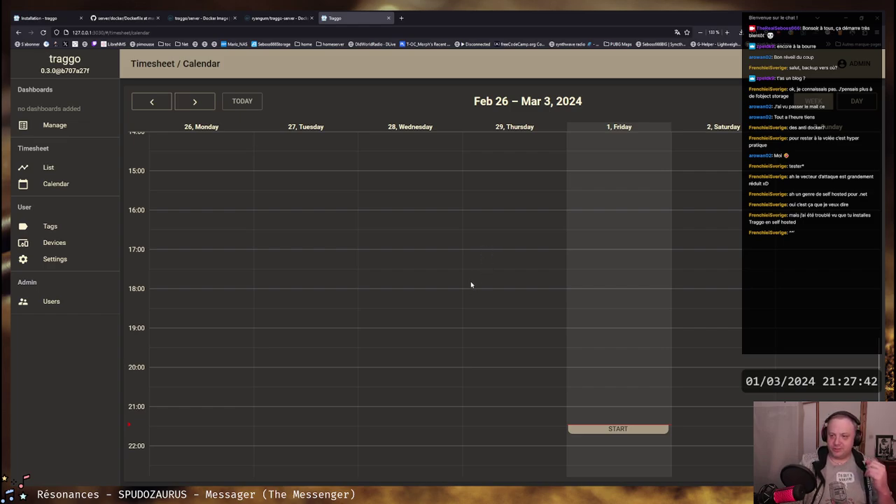
pyautogui.scroll(1, 462, 284)
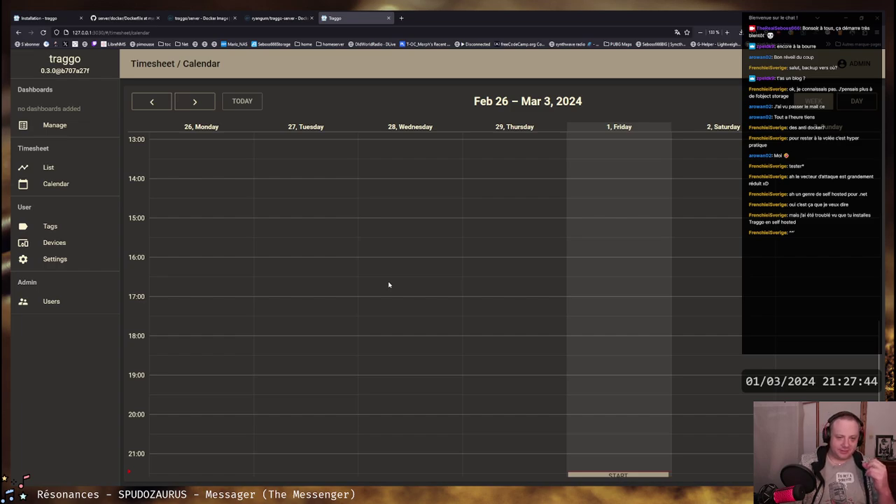
pyautogui.scroll(-1, 390, 285)
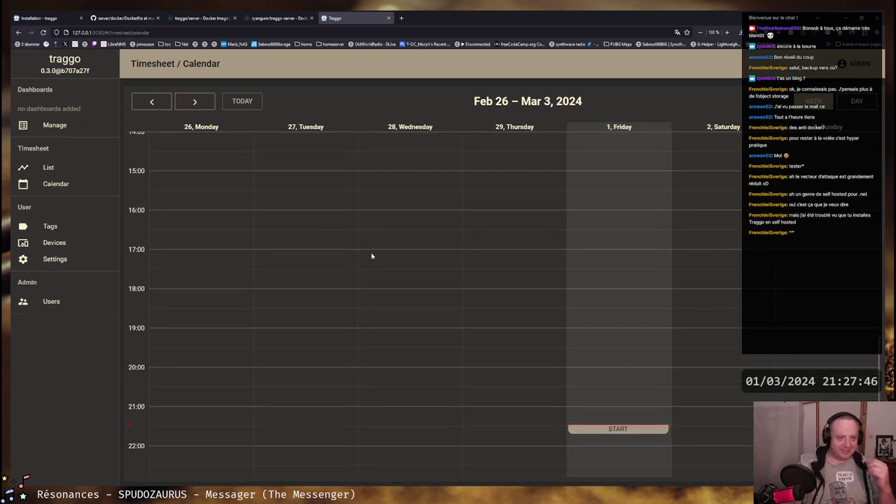
pyautogui.scroll(1, 357, 217)
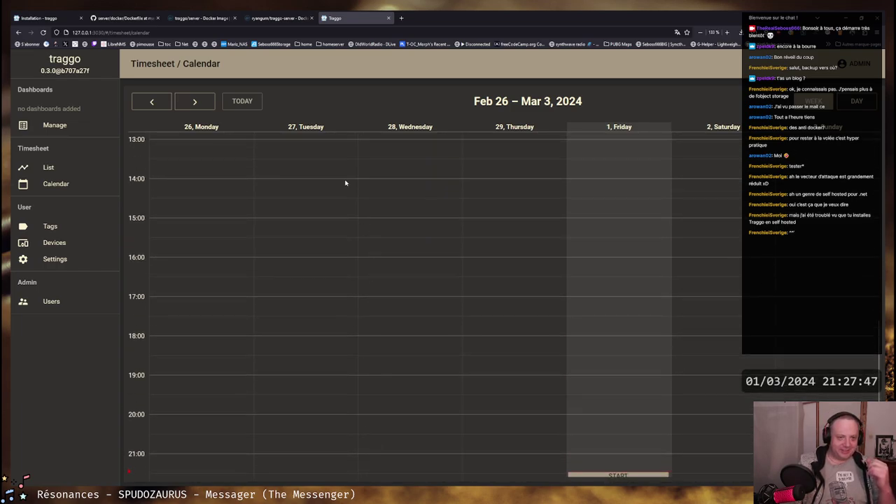
pyautogui.click(152, 101)
pyautogui.click(195, 101)
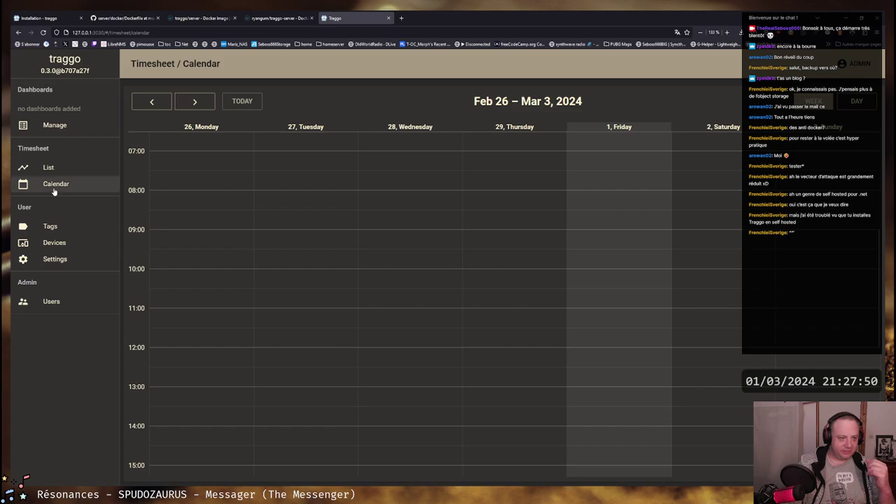
# Visit the timesheet list and dashboard management, then inspect the web ui (current) device
pyautogui.click(49, 168)
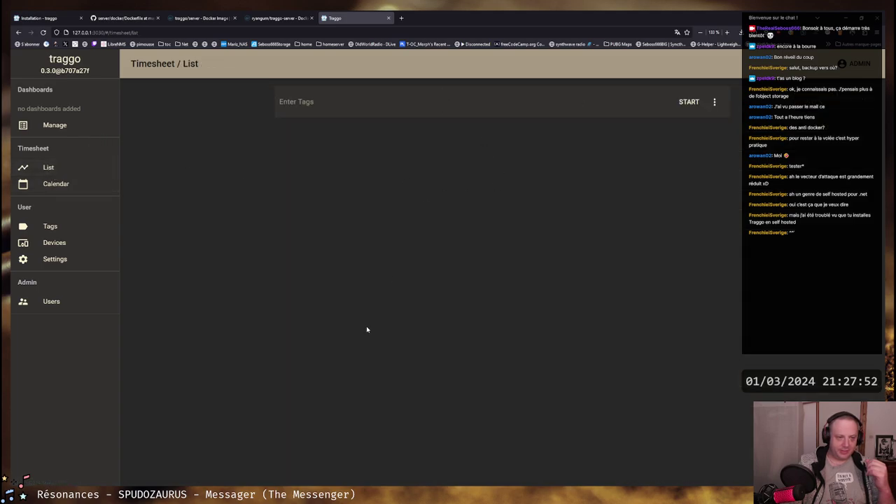
pyautogui.click(54, 125)
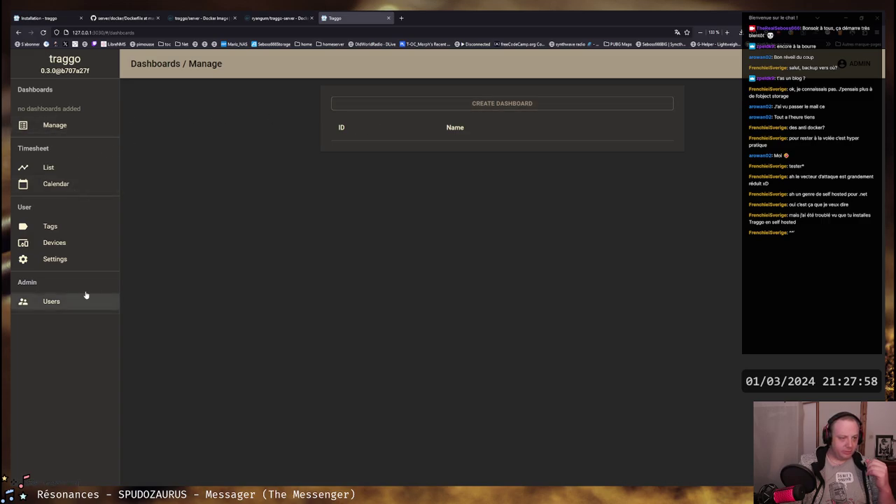
pyautogui.click(53, 243)
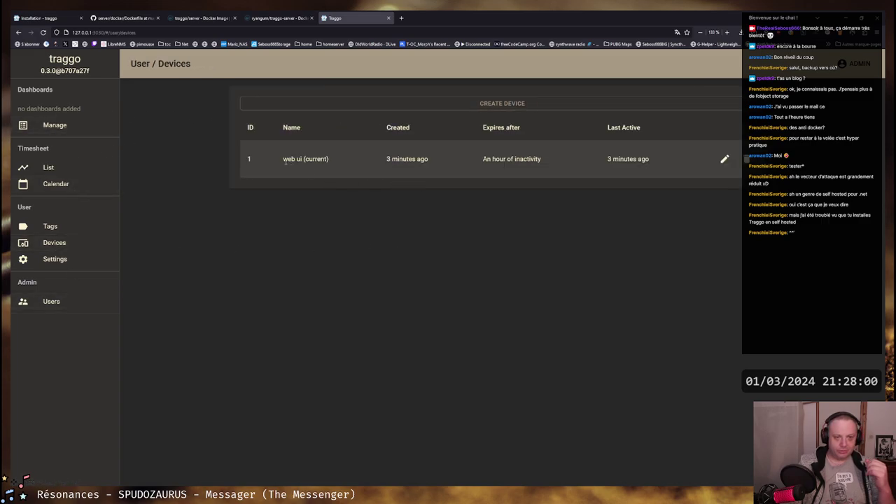
pyautogui.moveTo(285, 162); pyautogui.dragTo(569, 164)
pyautogui.click(441, 182)
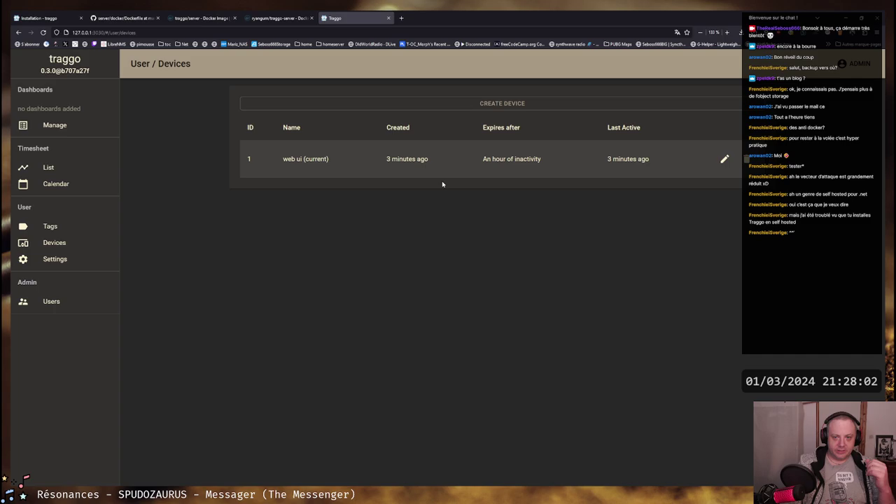
pyautogui.moveTo(283, 161); pyautogui.dragTo(330, 164)
pyautogui.click(330, 164)
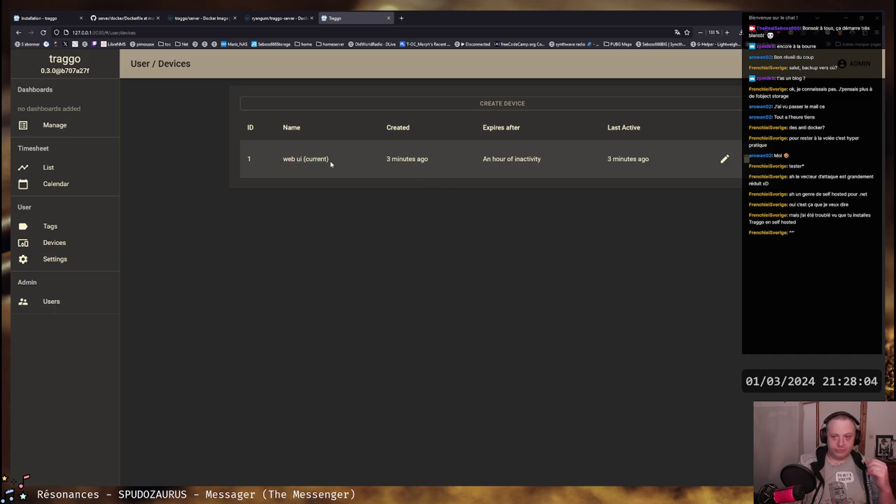
pyautogui.click(52, 243)
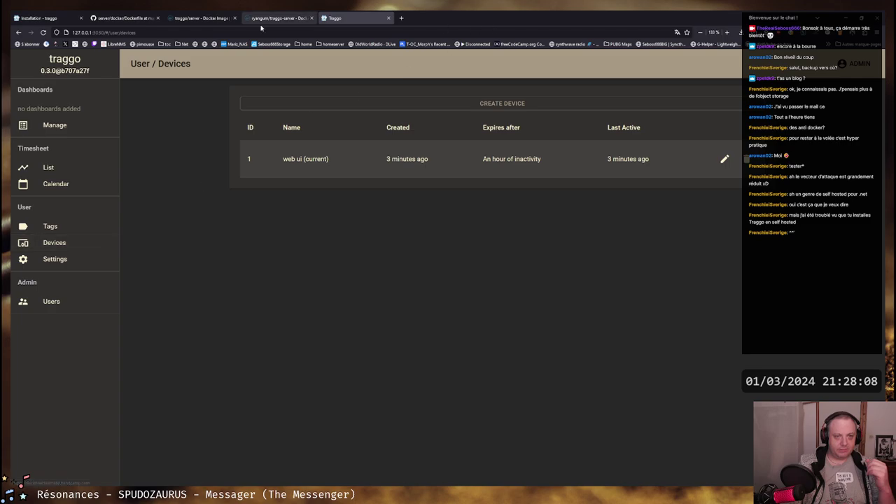
# Read through the traggo.net Configuration docs, then view the server's Dockerfile
pyautogui.click(63, 18)
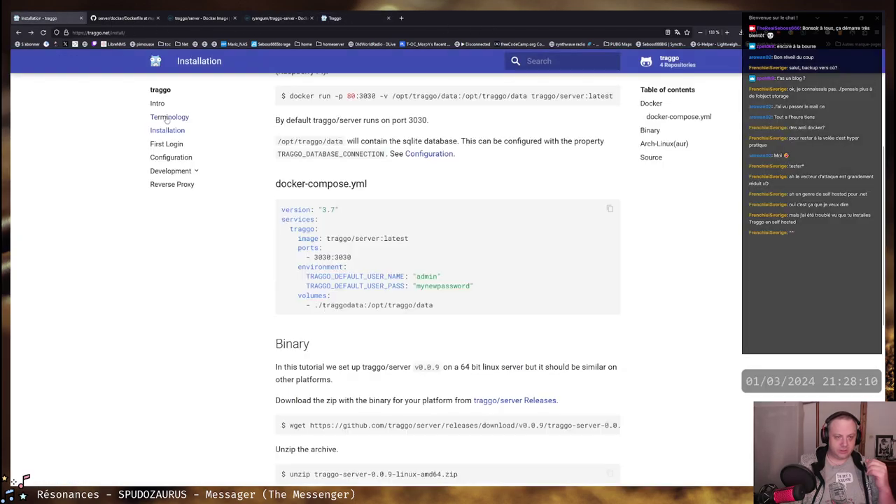
pyautogui.click(172, 157)
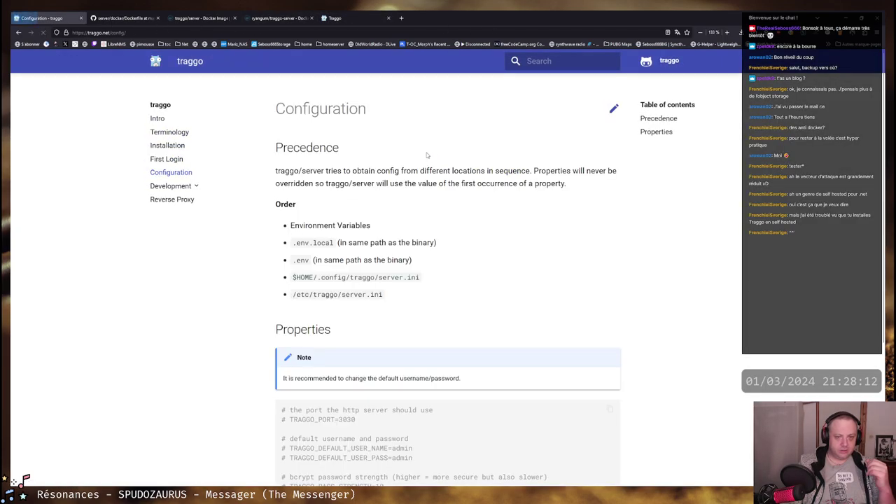
pyautogui.scroll(-3, 425, 233)
pyautogui.scroll(-2, 425, 233)
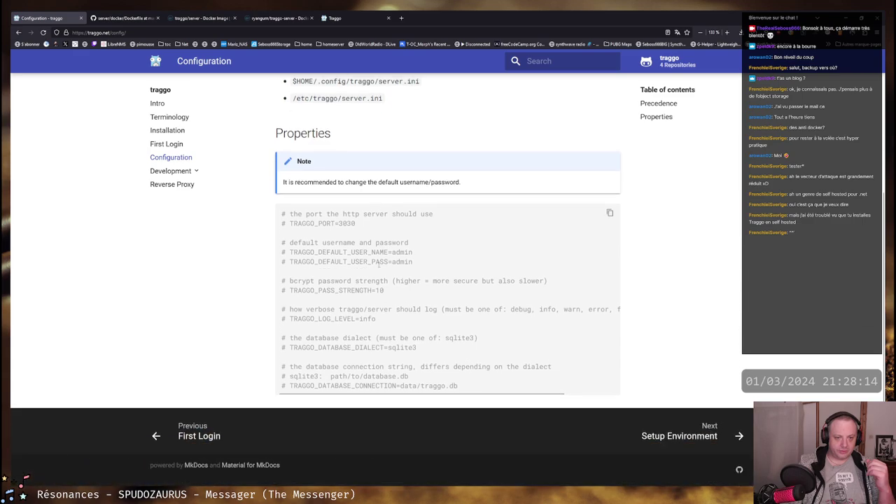
pyautogui.scroll(5, 186, 130)
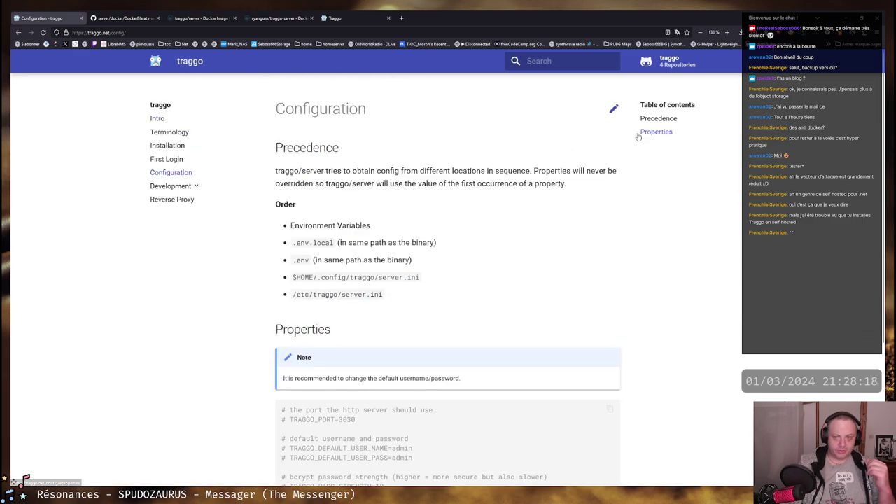
pyautogui.click(161, 21)
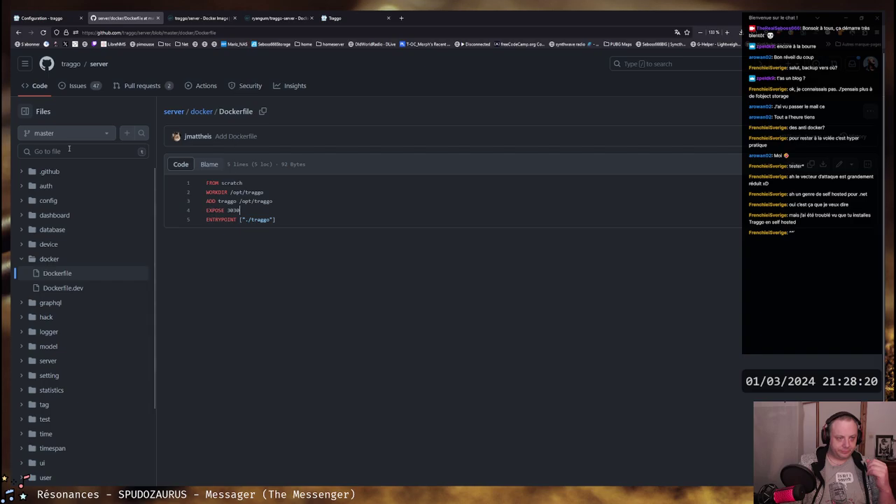
# Check the traggo GitHub organization and the traggo/server and ryangurn/traggo-server Docker Hub pages, then close both
pyautogui.click(70, 64)
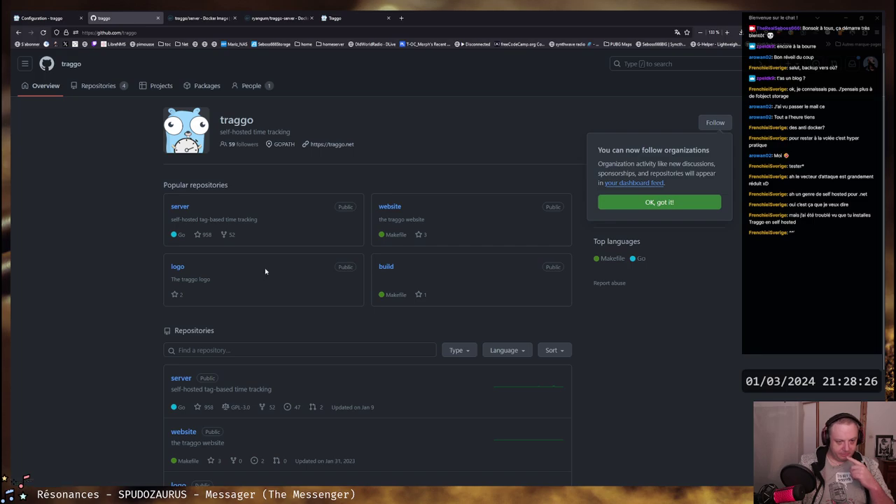
pyautogui.click(208, 15)
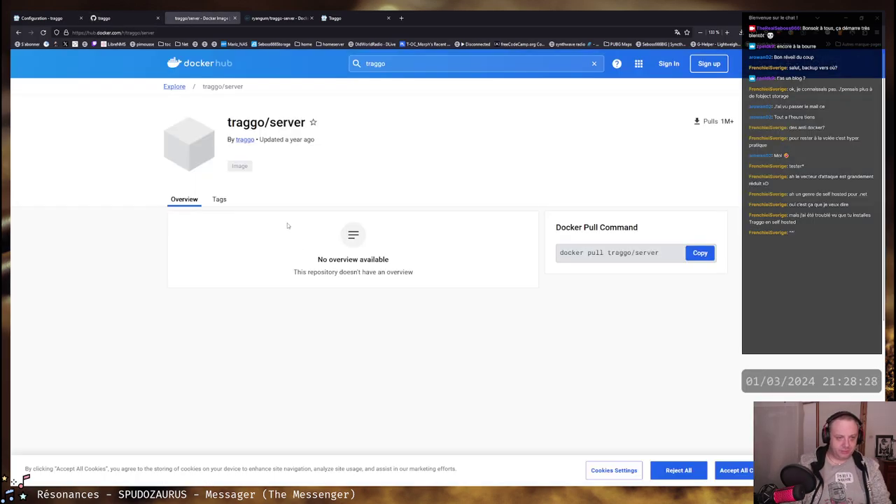
pyautogui.click(278, 17)
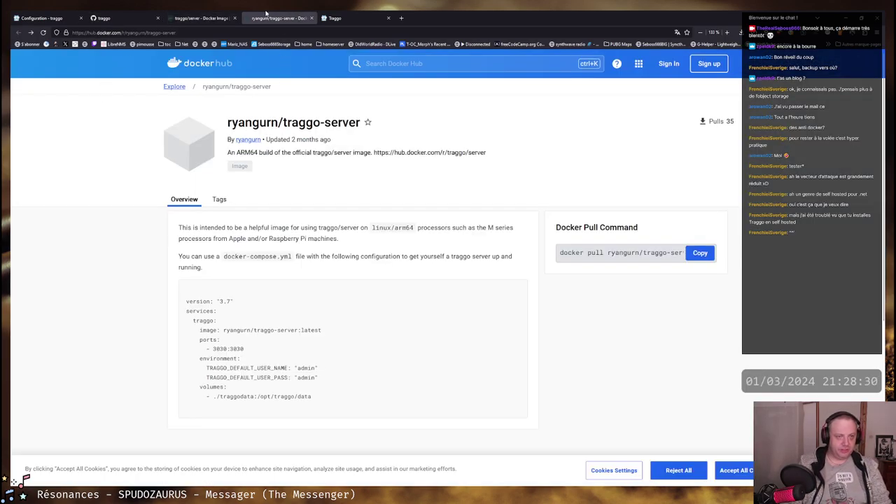
pyautogui.click(311, 18)
pyautogui.click(235, 17)
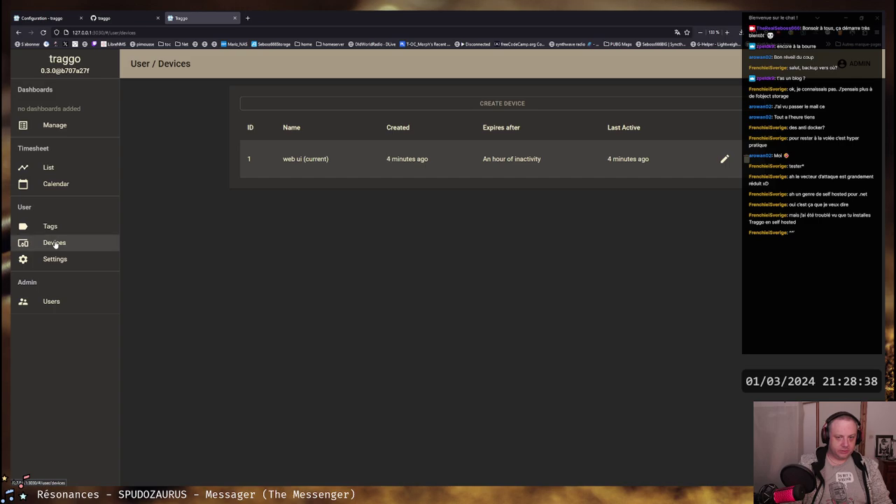
pyautogui.moveTo(285, 159); pyautogui.dragTo(326, 160)
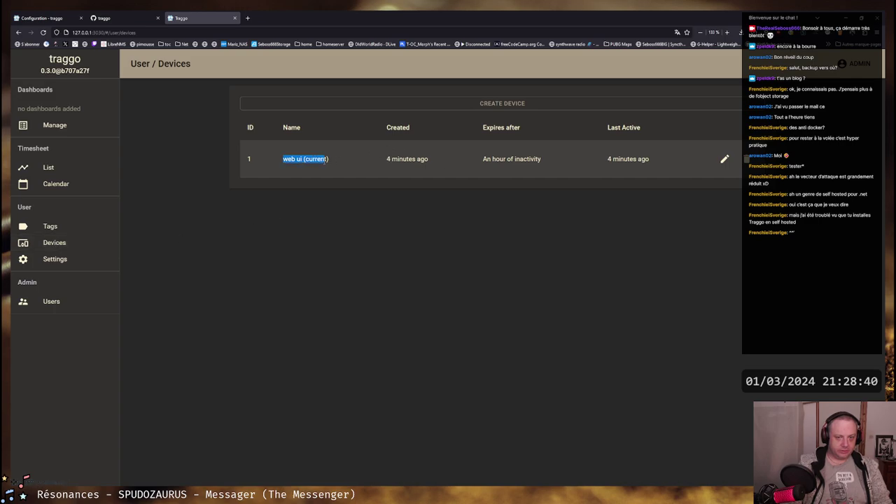
pyautogui.click(327, 160)
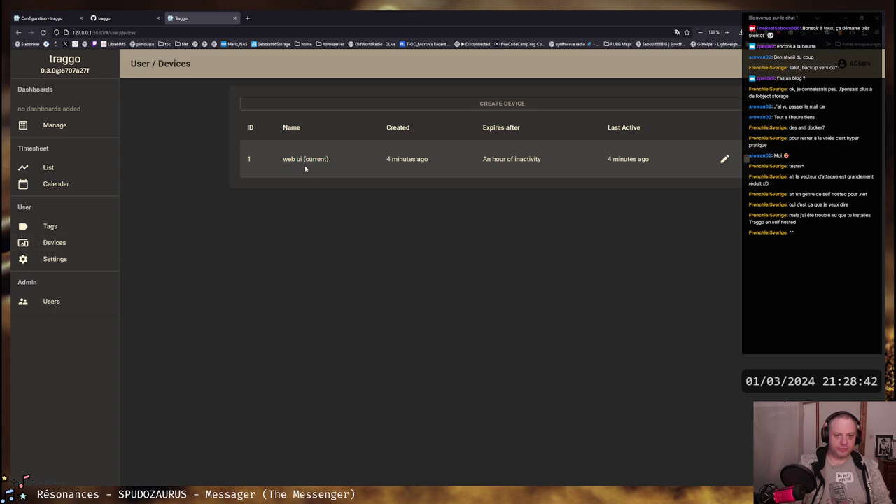
pyautogui.moveTo(284, 160); pyautogui.dragTo(327, 164)
pyautogui.click(328, 164)
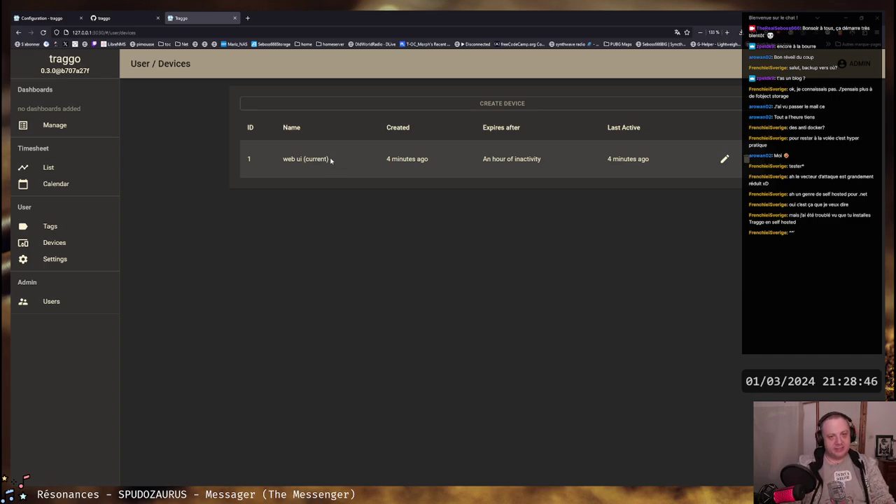
pyautogui.moveTo(329, 160); pyautogui.dragTo(305, 160)
pyautogui.click(282, 160)
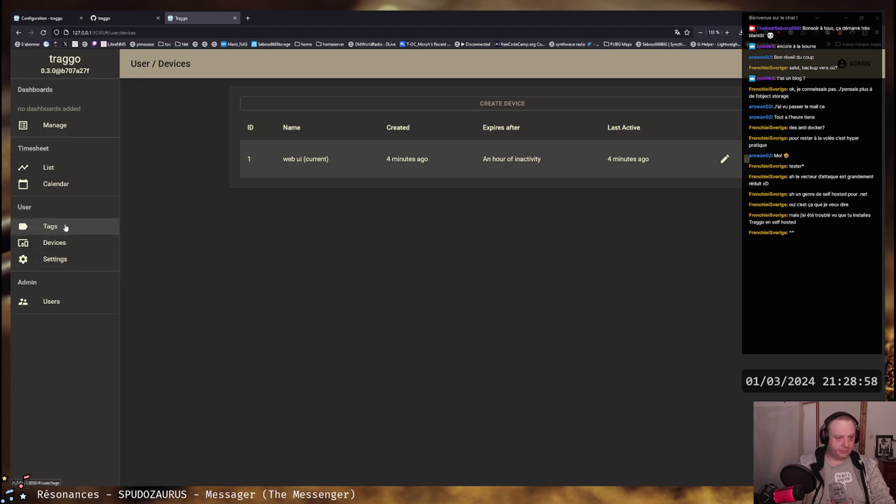
# Switch the Traggo theme to MaterialDark in Settings
pyautogui.click(65, 261)
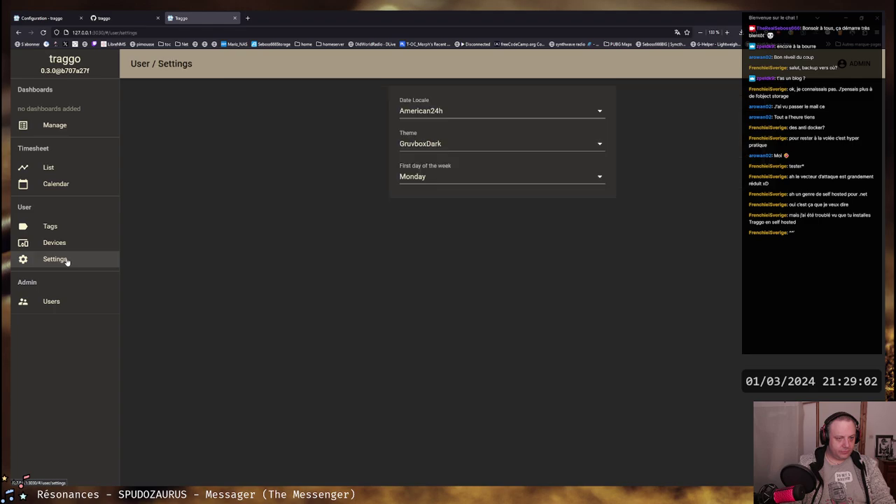
pyautogui.click(478, 144)
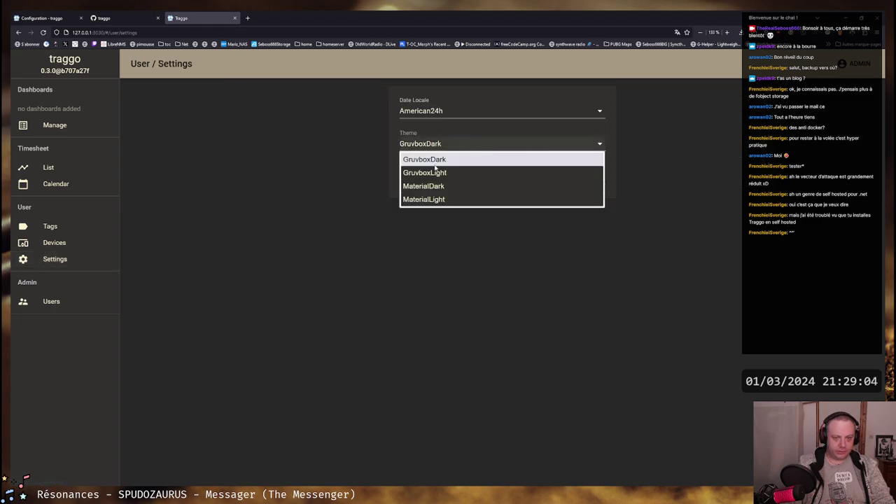
pyautogui.click(467, 187)
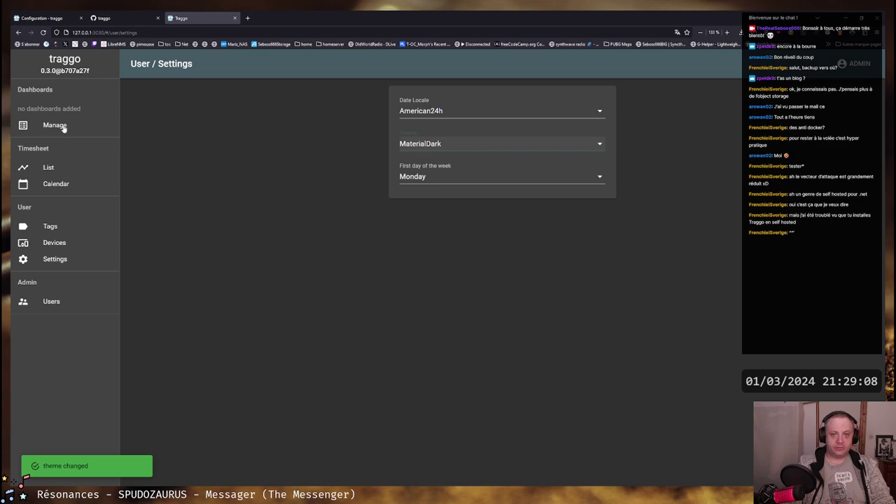
# Look over the calendar and tags pages, then go to the timesheet list
pyautogui.click(42, 184)
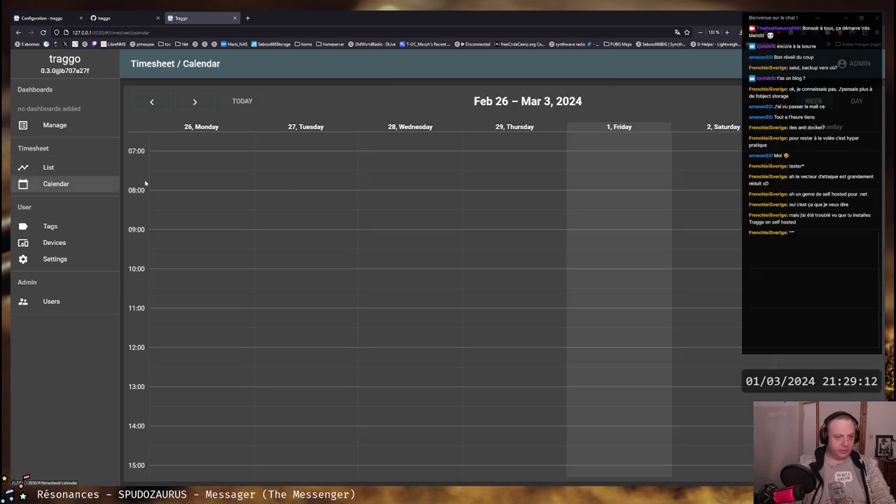
pyautogui.scroll(-8, 348, 218)
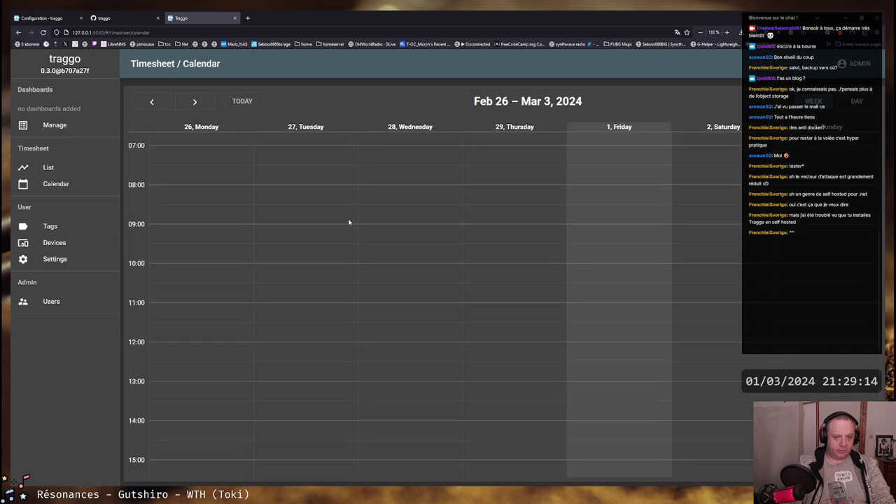
pyautogui.scroll(-2, 348, 218)
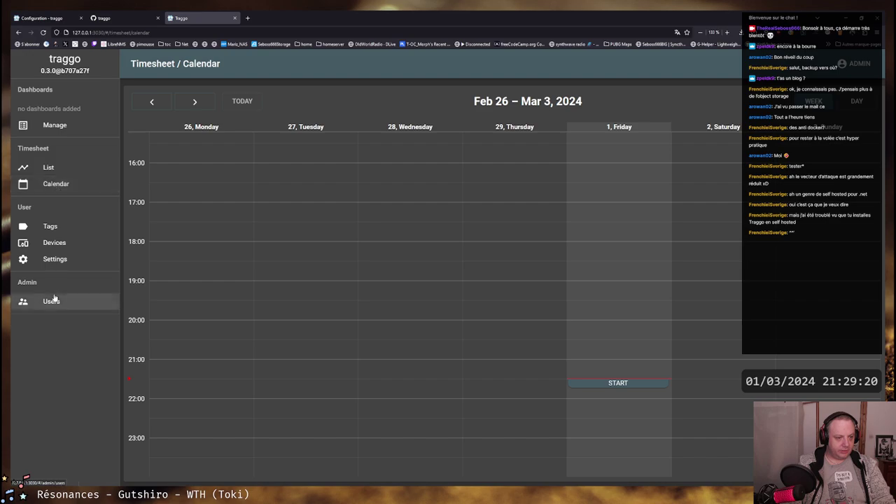
pyautogui.click(55, 226)
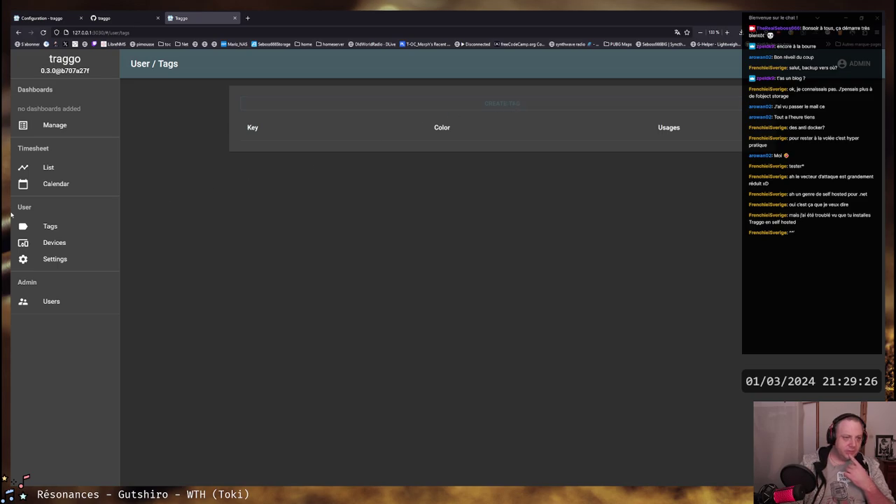
pyautogui.click(62, 185)
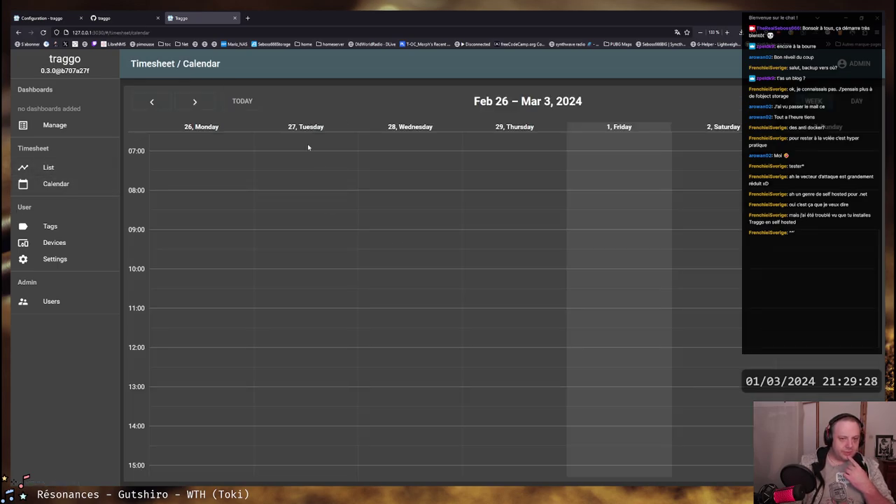
pyautogui.click(47, 168)
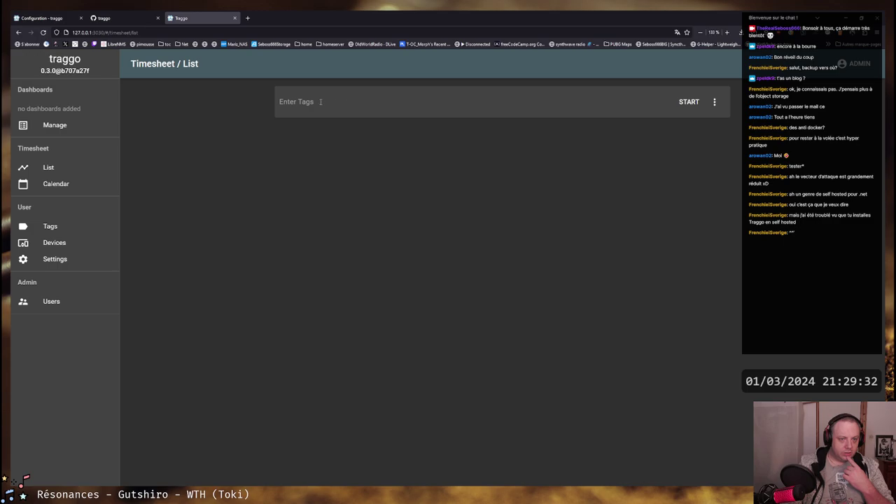
# Start a new untagged timer and briefly open its notes area
pyautogui.write('stream')
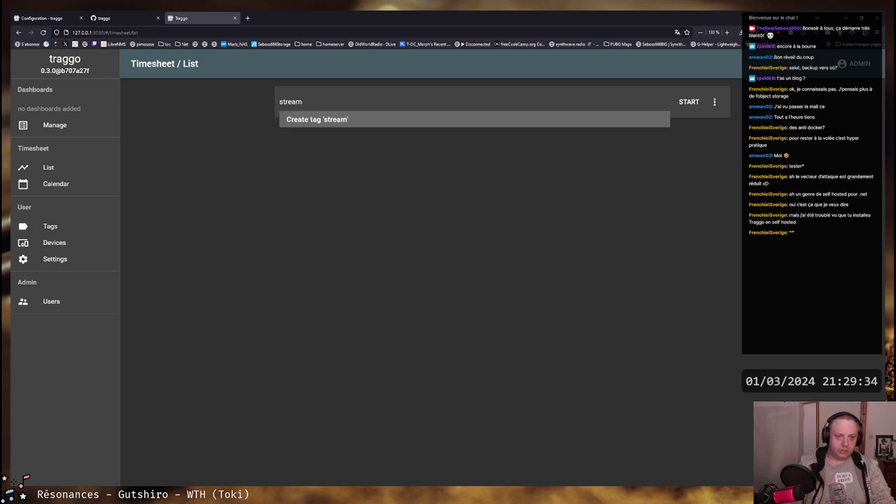
pyautogui.click(690, 103)
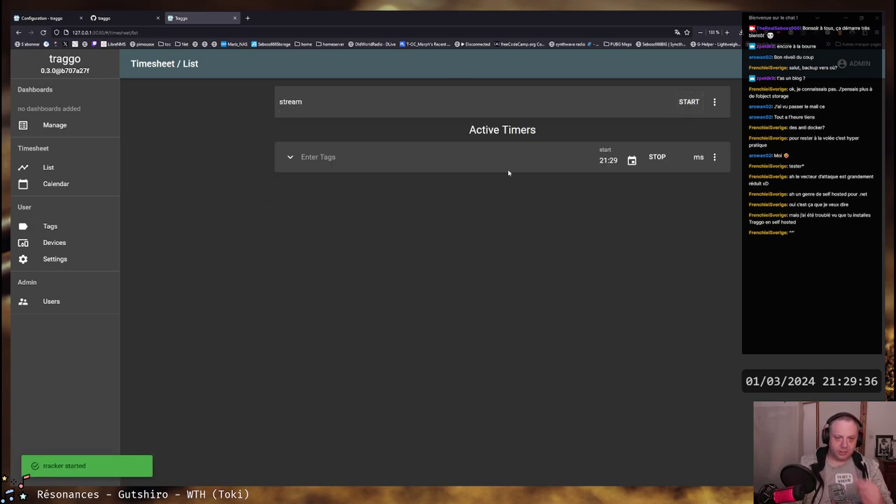
pyautogui.click(289, 158)
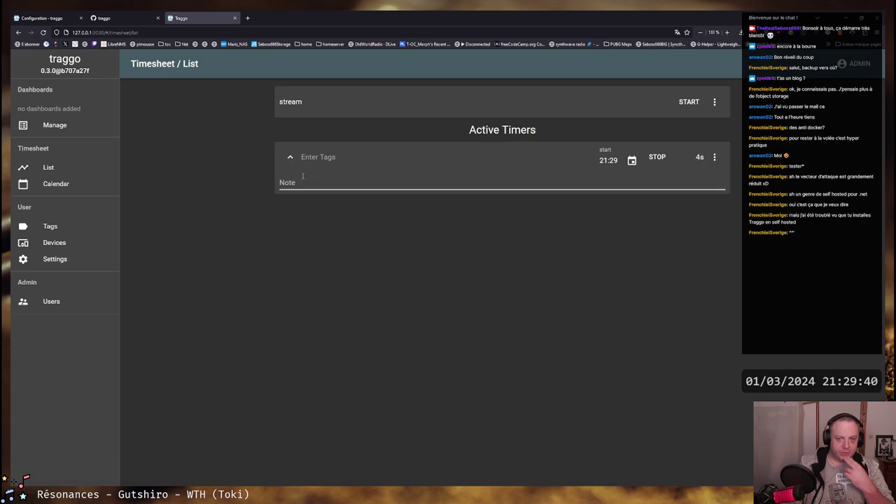
pyautogui.click(307, 185)
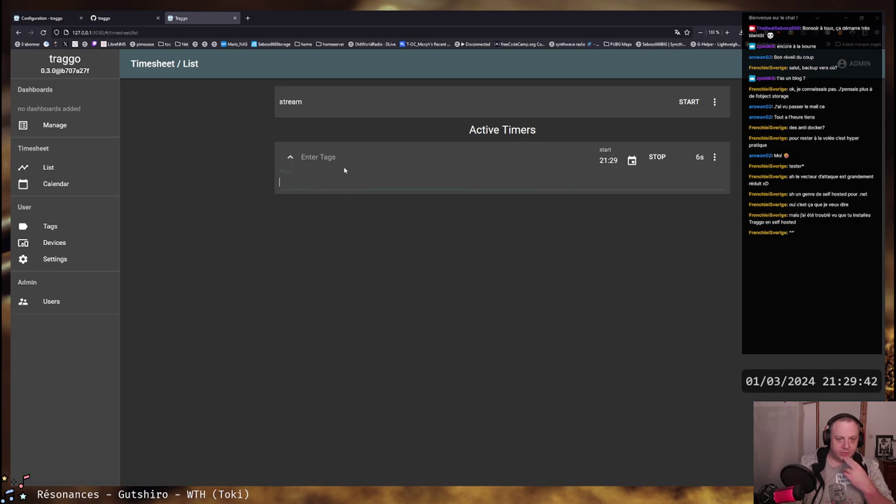
pyautogui.click(290, 157)
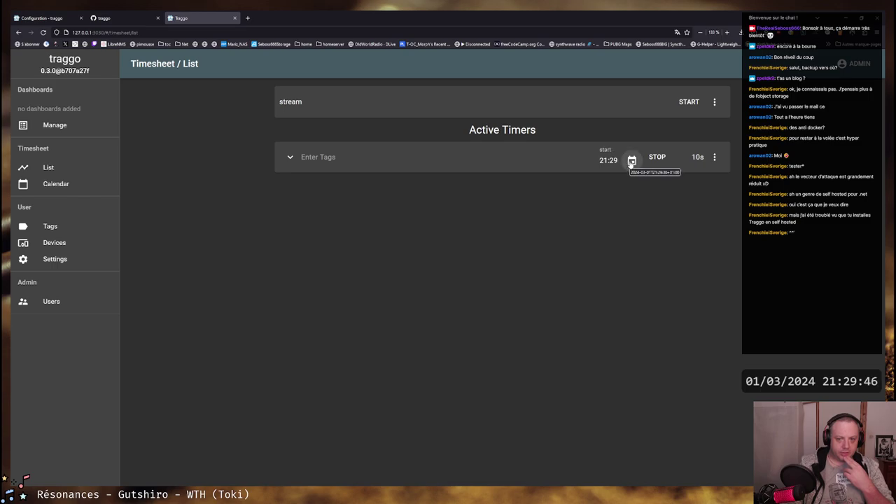
# Backdate the running timer's start time to 21:00
pyautogui.click(631, 161)
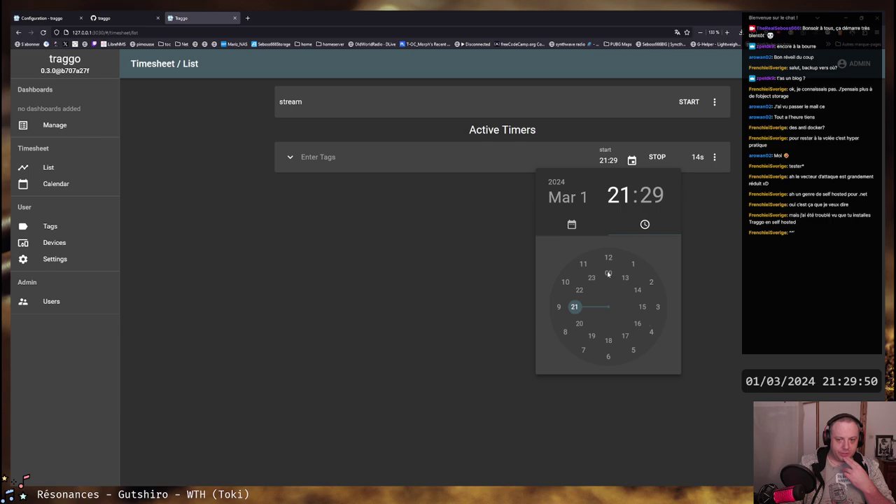
pyautogui.click(580, 309)
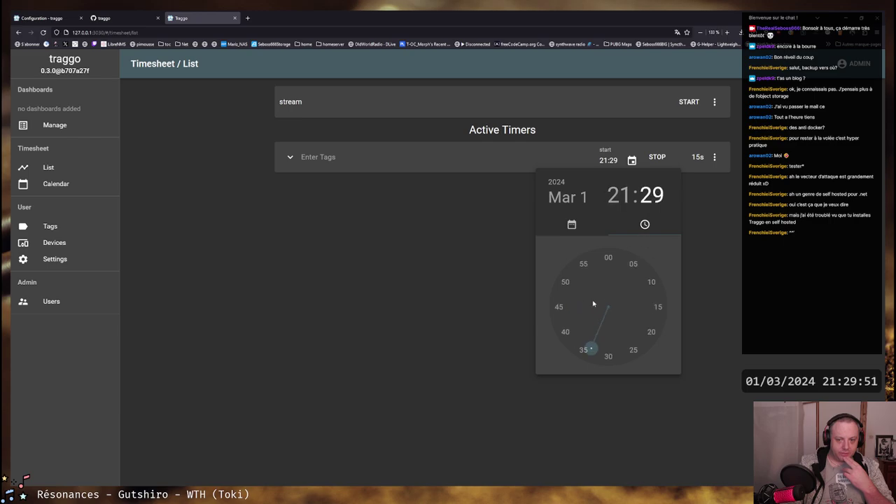
pyautogui.click(608, 259)
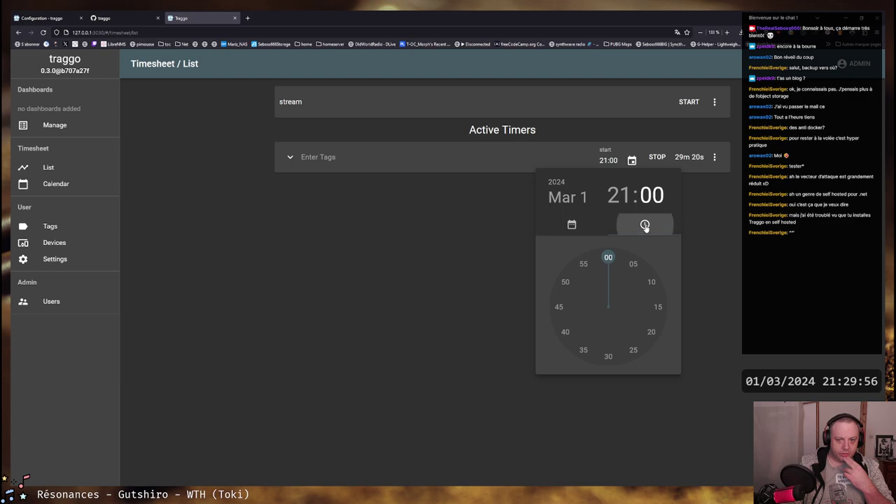
pyautogui.click(695, 220)
pyautogui.doubleClick(602, 161)
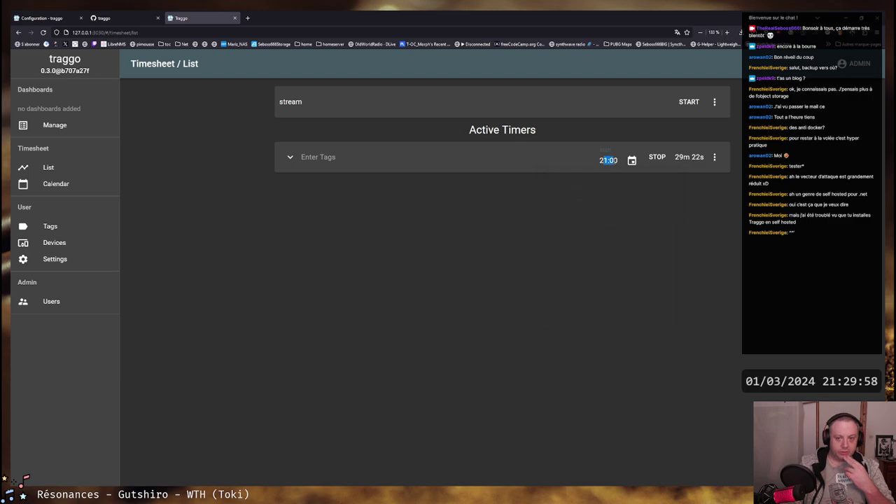
pyautogui.click(581, 229)
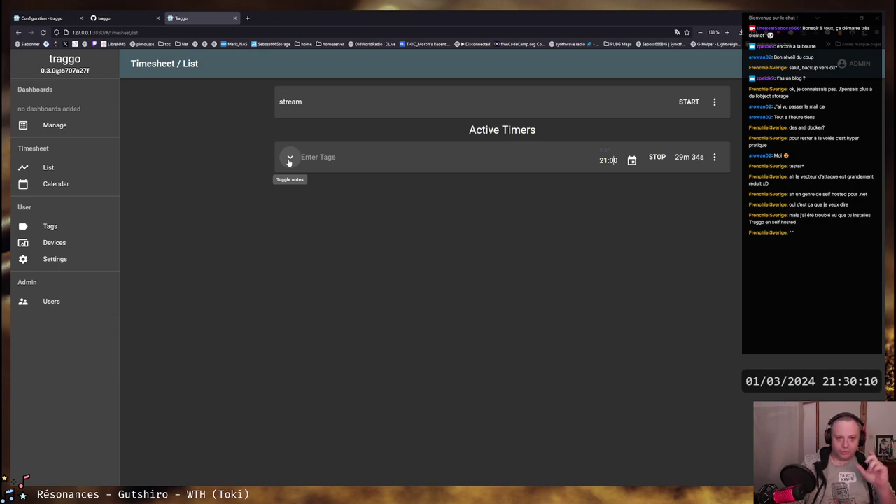
# Toggle the timer's notes and begin creating a stream tag, then cancel it
pyautogui.click(289, 160)
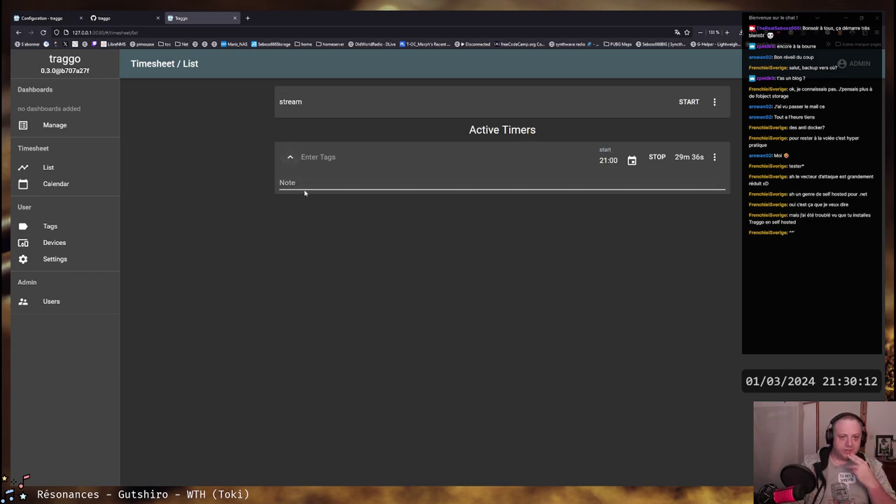
pyautogui.click(305, 182)
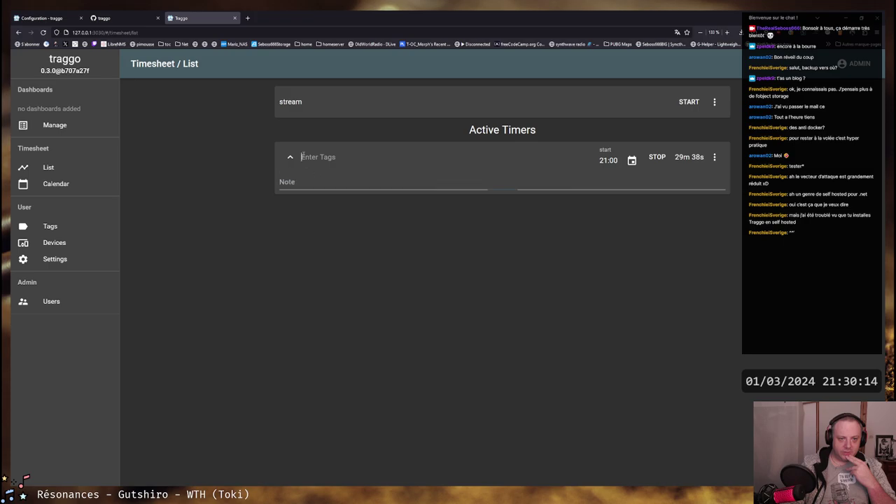
pyautogui.click(290, 157)
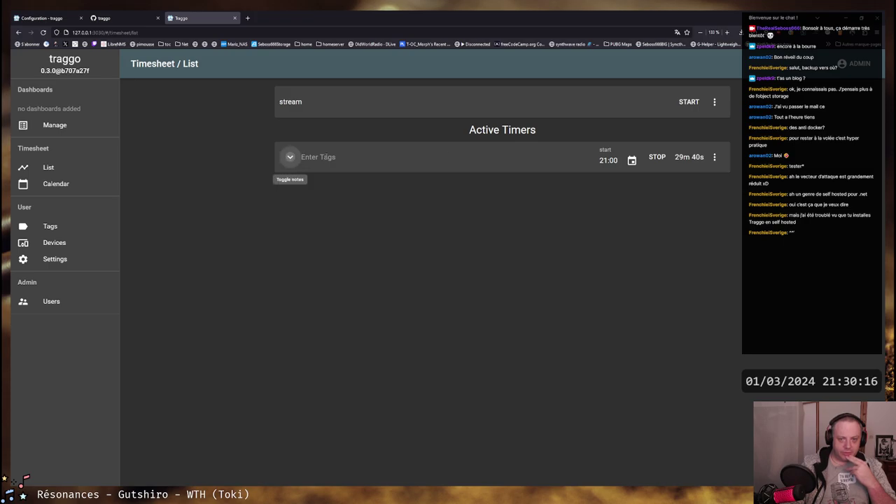
pyautogui.click(353, 103)
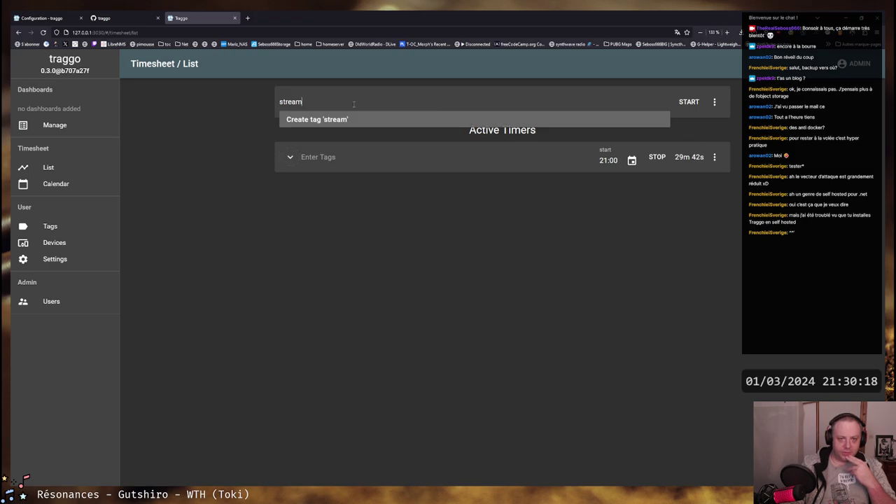
pyautogui.click(328, 120)
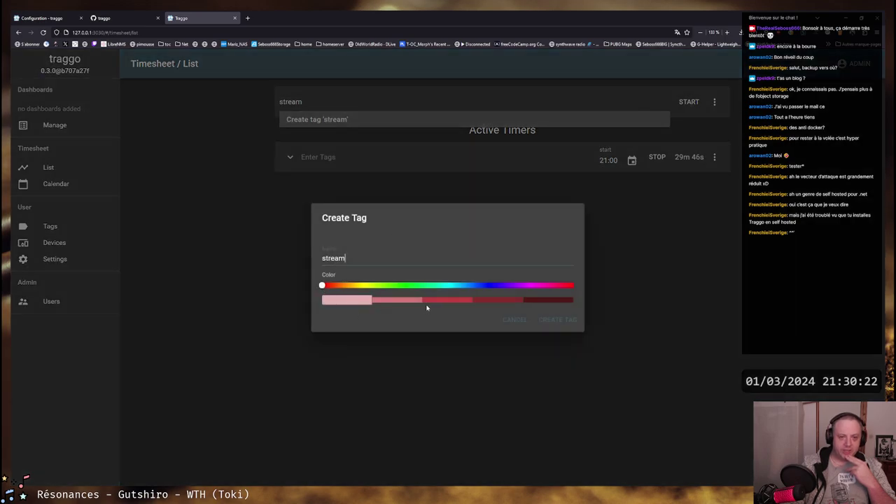
pyautogui.moveTo(322, 285)
pyautogui.mouseDown()
pyautogui.moveTo(565, 286)
pyautogui.moveTo(319, 286)
pyautogui.mouseUp()
pyautogui.click(252, 278)
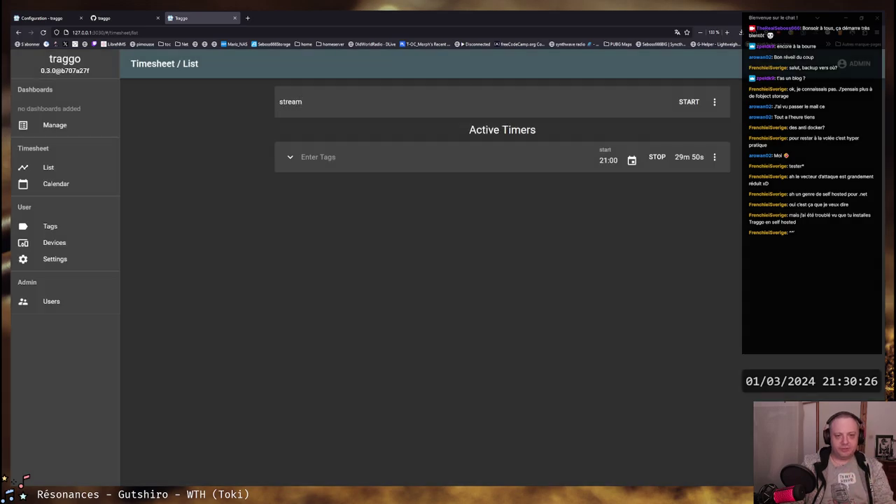
# Create the stream tag with a purple colour from the timer's tag field
pyautogui.click(337, 157)
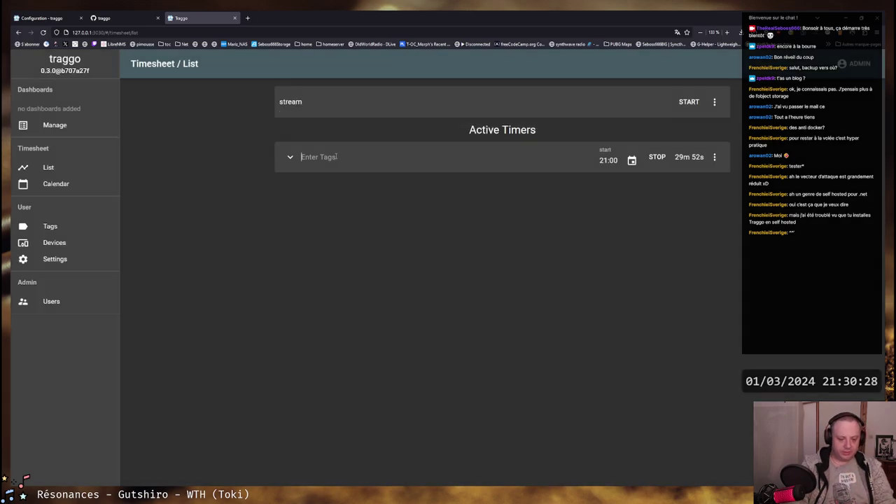
pyautogui.write('straem')
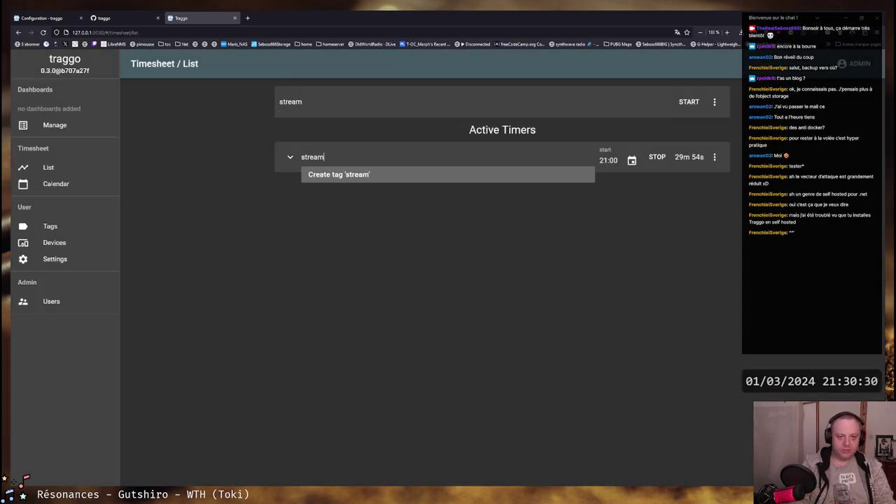
pyautogui.click(343, 175)
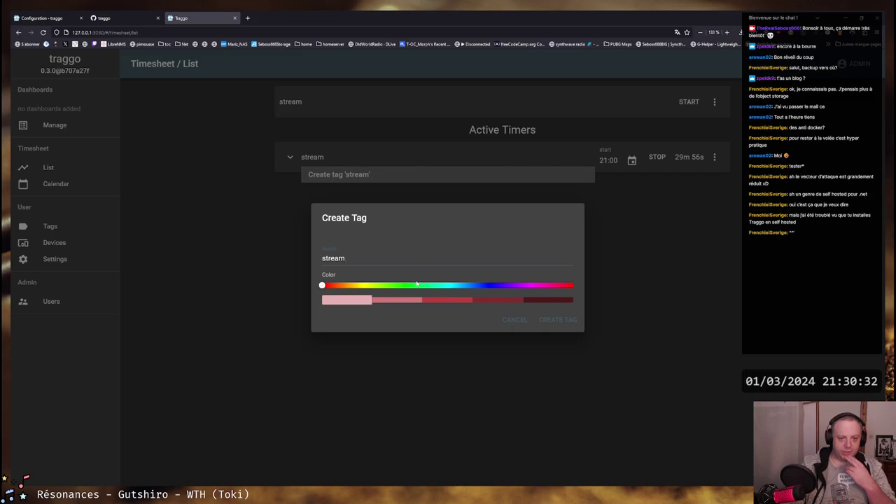
pyautogui.moveTo(322, 285); pyautogui.dragTo(520, 285)
pyautogui.click(464, 301)
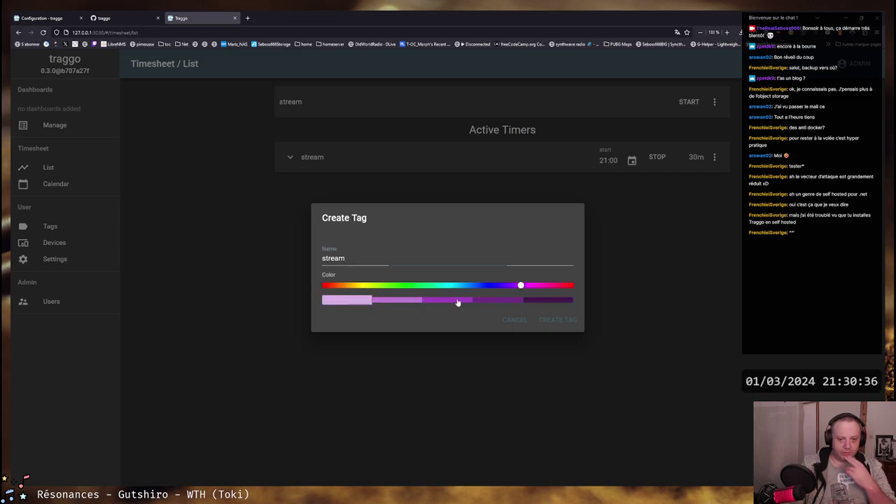
pyautogui.click(557, 322)
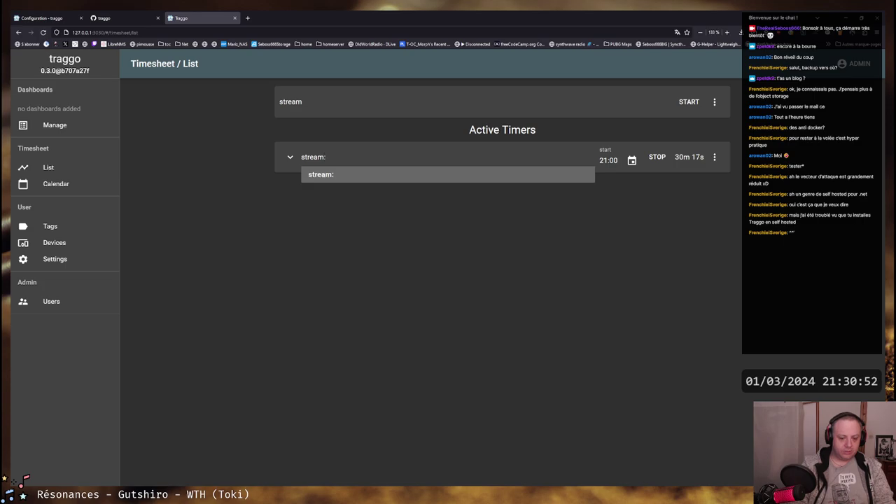
# Tag the running timer stream:Twitch
pyautogui.write('Twitch')
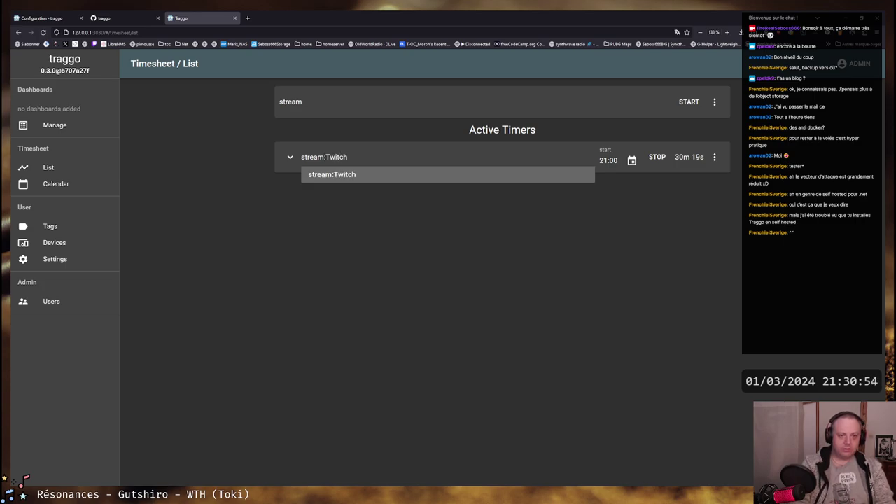
pyautogui.press('Return')
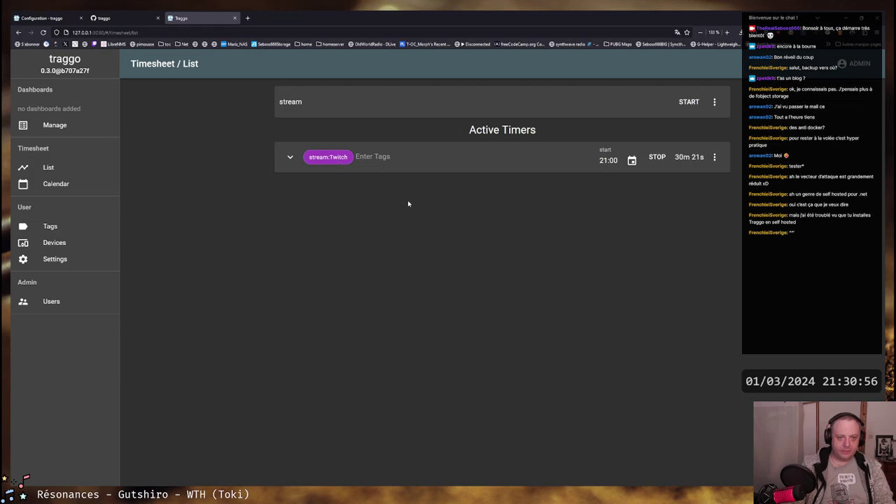
pyautogui.click(345, 156)
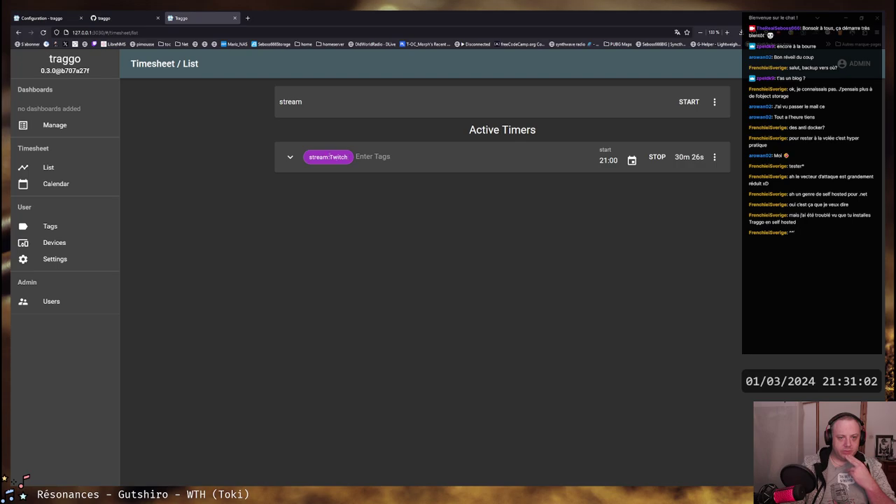
pyautogui.click(339, 157)
pyautogui.hotkey('ctrl', '1')
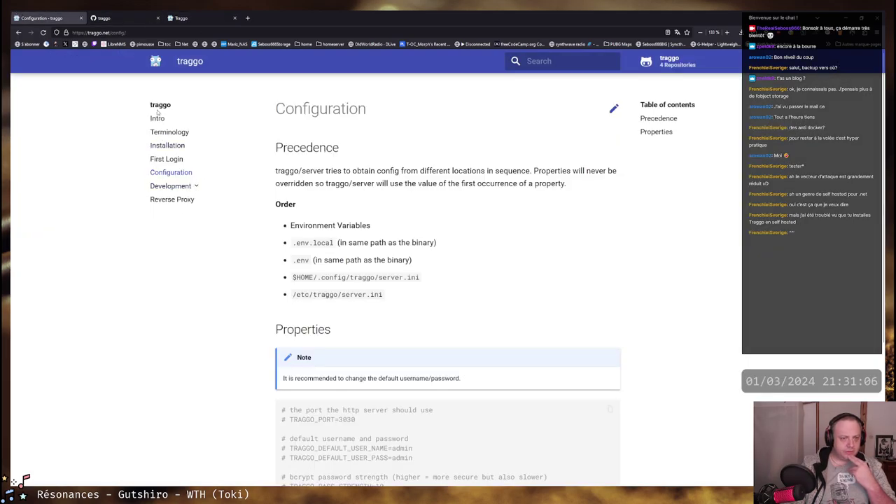
# Open the docs Intro page and view the example Timesheet List screenshot full-size
pyautogui.click(155, 118)
pyautogui.scroll(-2, 319, 209)
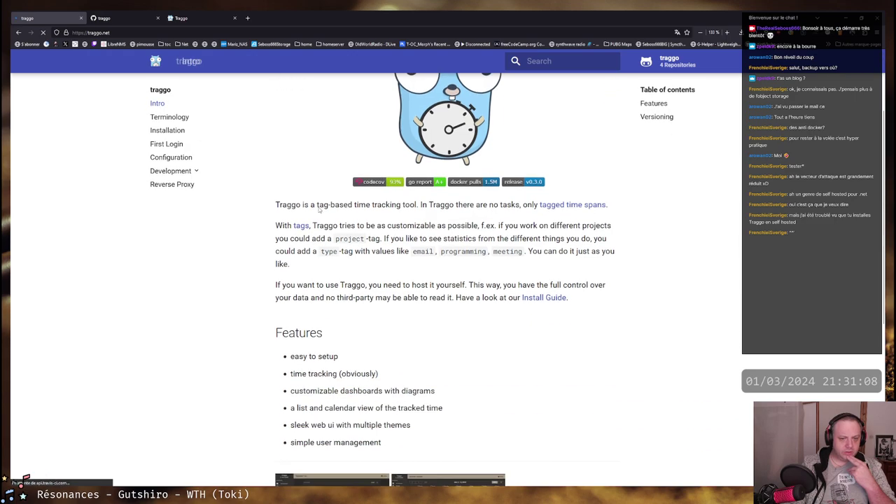
pyautogui.scroll(-3, 319, 210)
pyautogui.click(332, 332)
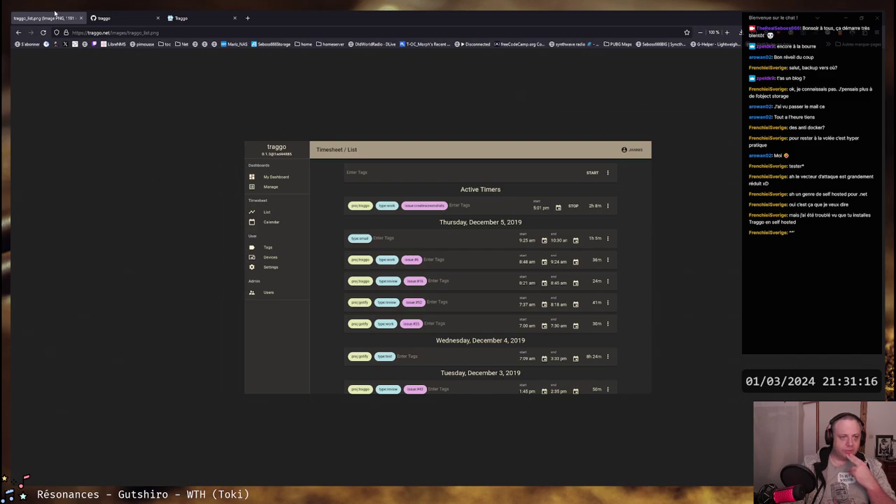
# Return to Traggo's timesheet with the stream:Twitch timer running since 21:00
pyautogui.click(103, 17)
pyautogui.click(189, 17)
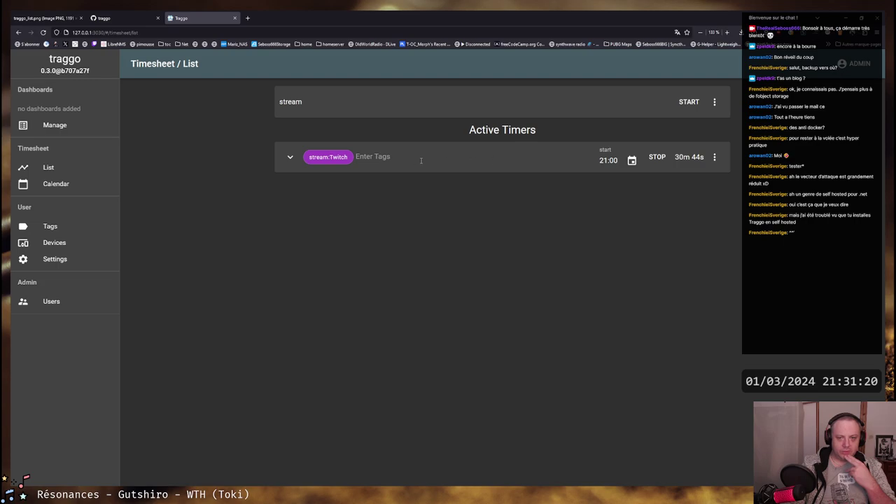
pyautogui.click(714, 157)
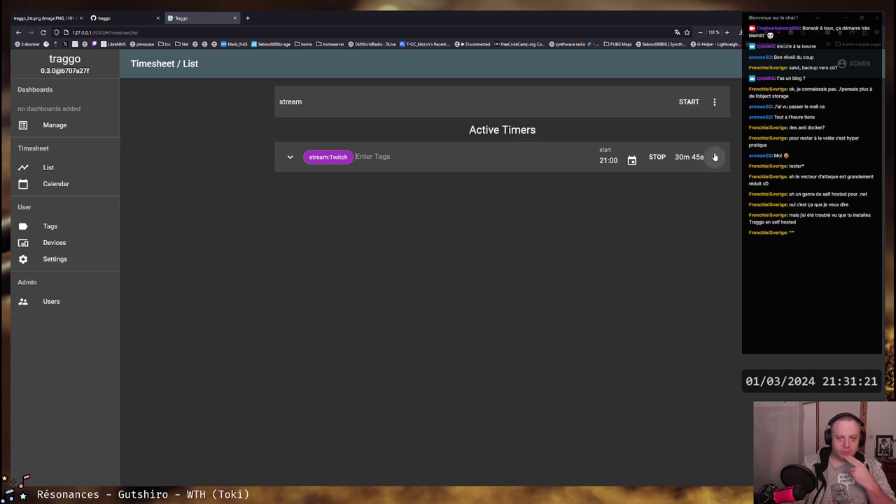
pyautogui.click(276, 167)
# Start a Twitch:livestream tag on the running timer, creating the Twitch tag in purple
pyautogui.click(290, 157)
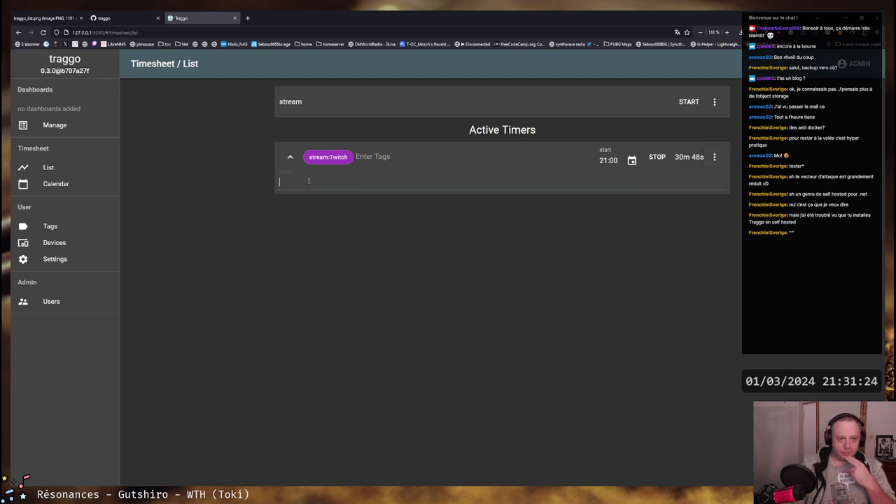
pyautogui.click(356, 157)
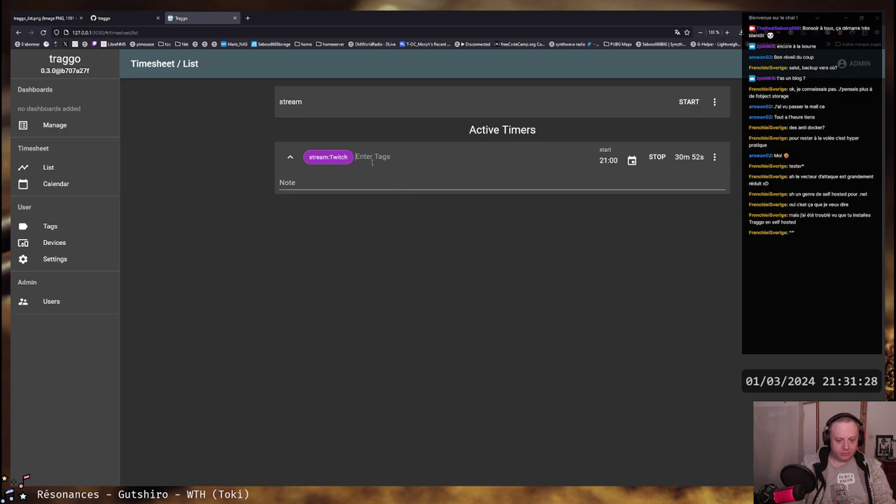
pyautogui.write('Twitch:')
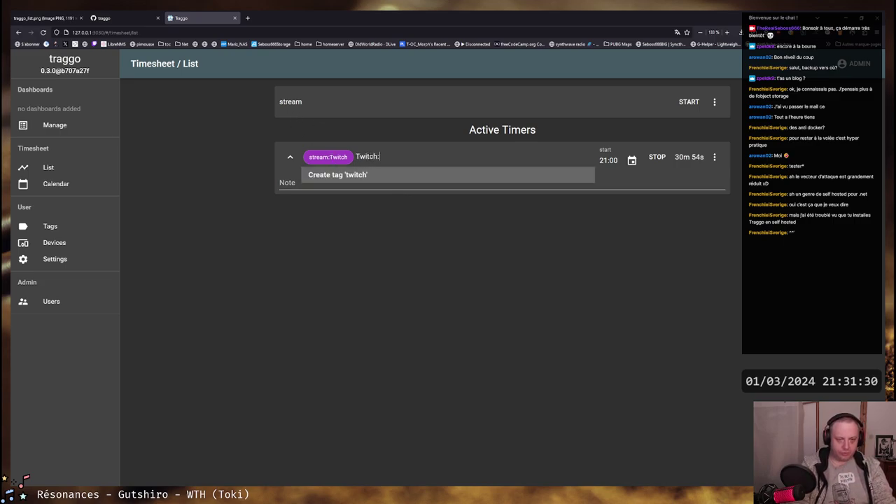
pyautogui.write('s')
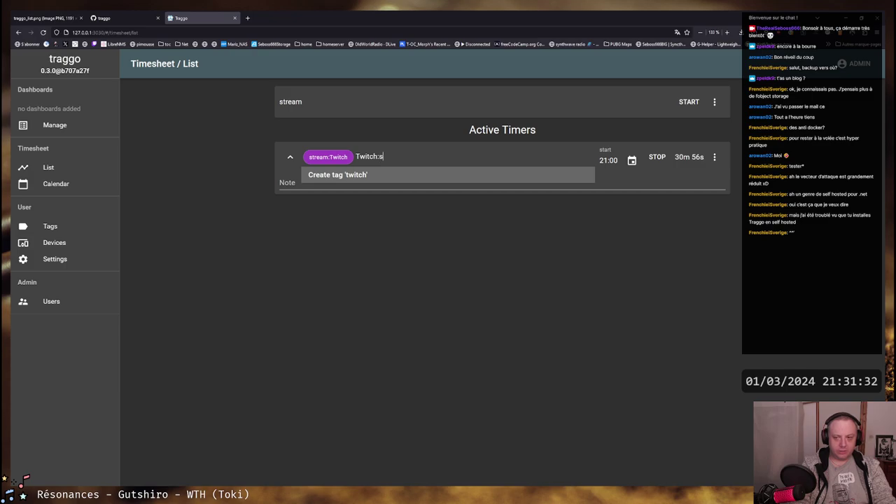
pyautogui.press('BackSpace')
pyautogui.write('livestream')
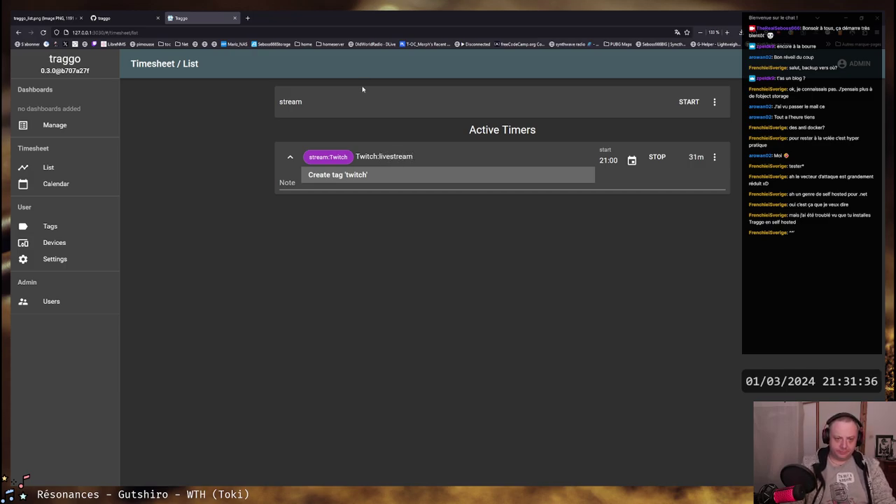
pyautogui.press('Return')
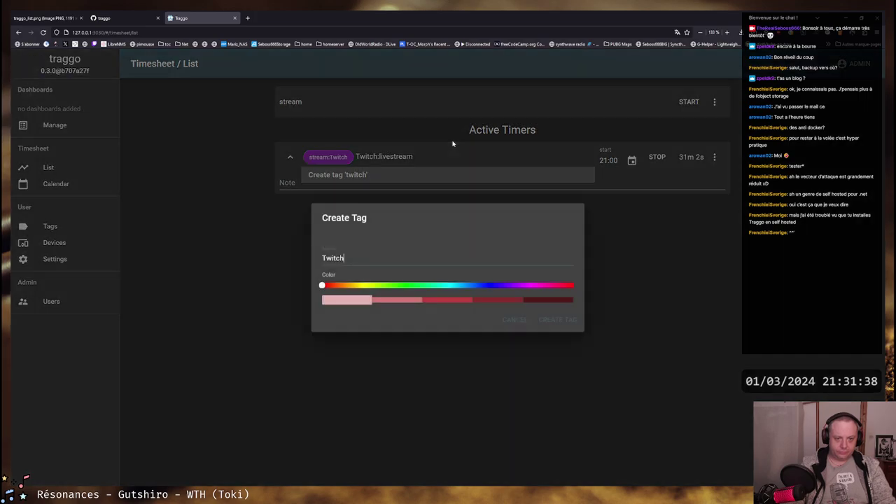
pyautogui.moveTo(324, 285); pyautogui.dragTo(532, 293)
pyautogui.click(467, 300)
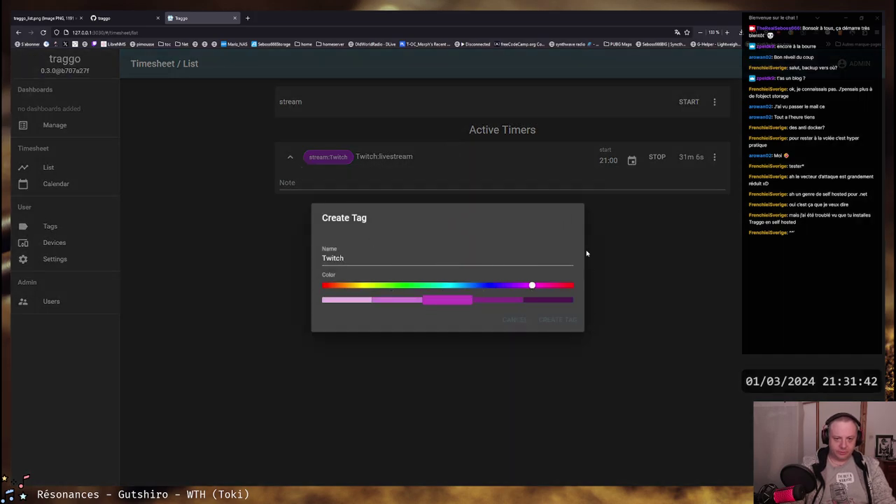
pyautogui.click(567, 322)
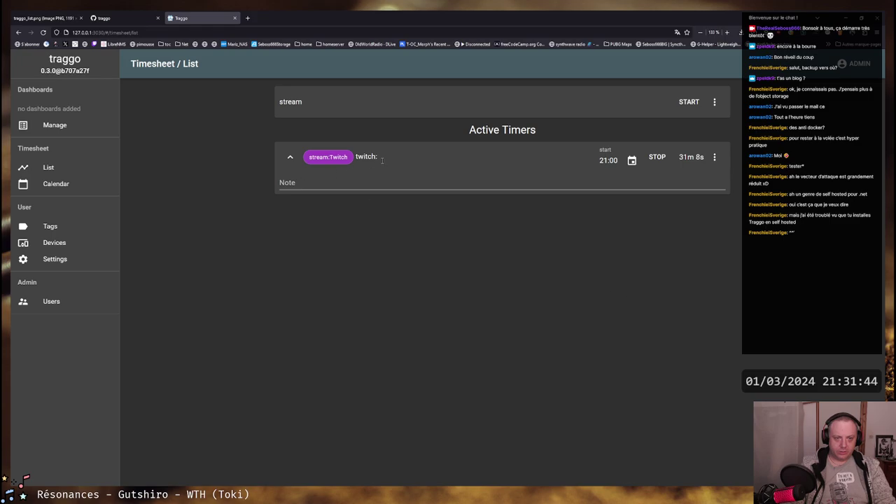
# Add twitch:livestream to the running timer and go to the Tags list
pyautogui.write('li')
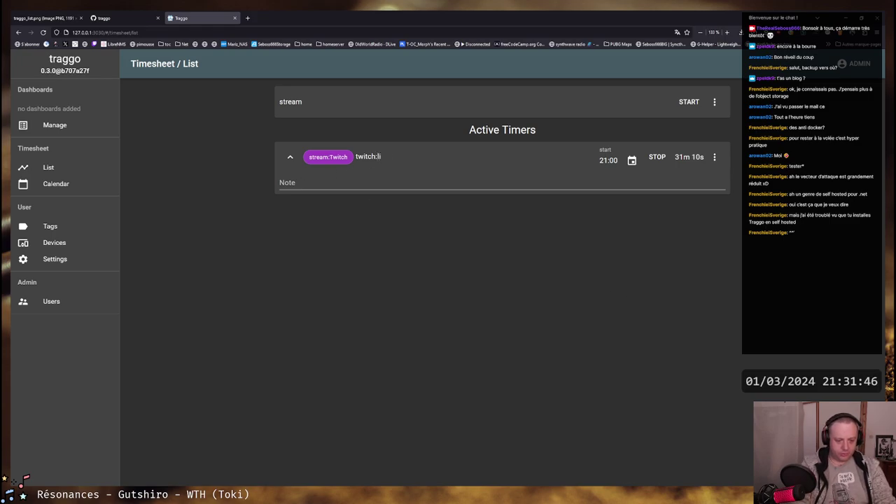
pyautogui.write('vestream')
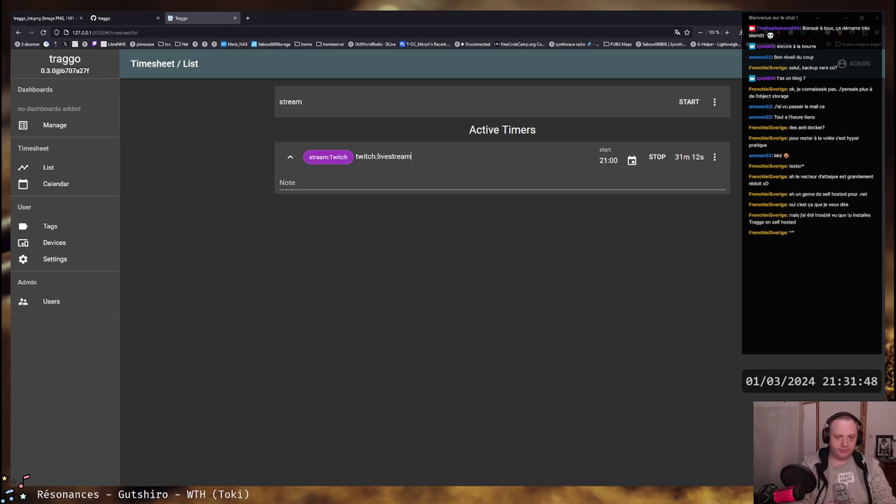
pyautogui.press('Return')
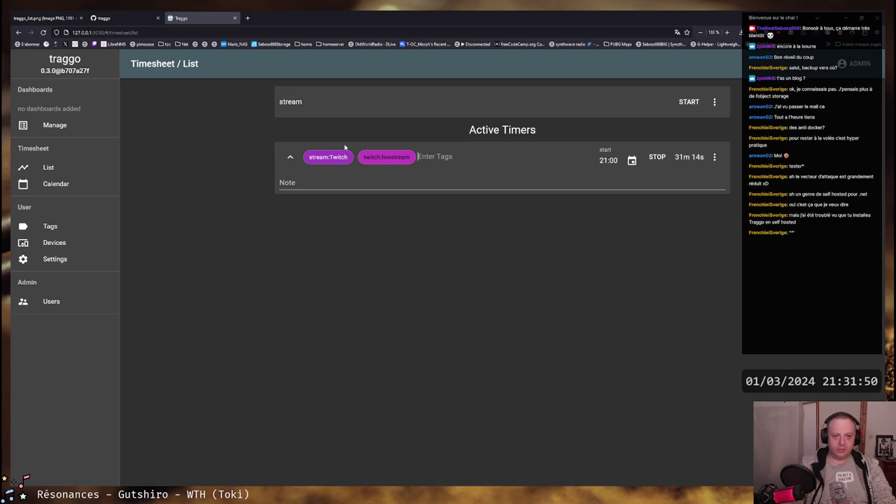
pyautogui.rightClick(326, 158)
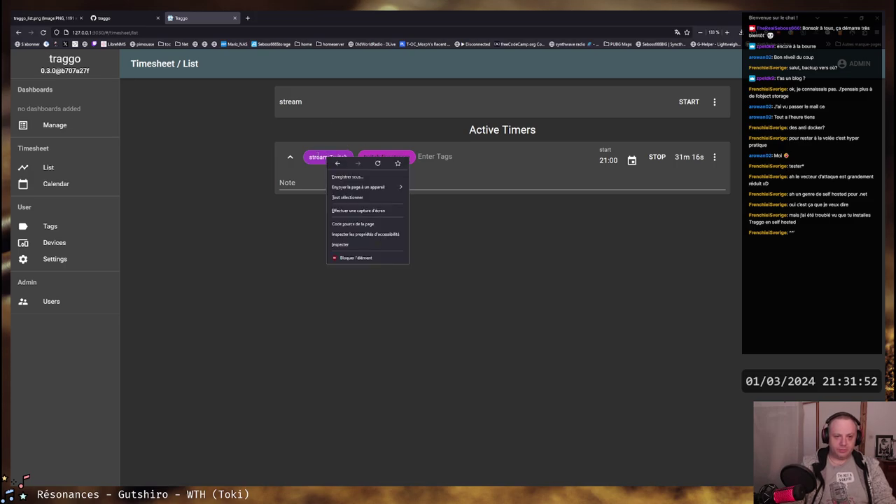
pyautogui.press('Escape')
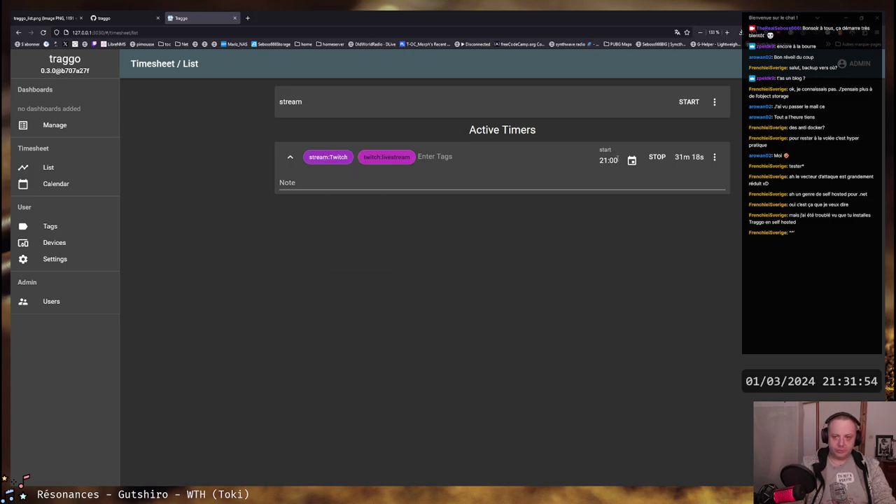
pyautogui.click(287, 160)
pyautogui.click(290, 158)
pyautogui.click(293, 159)
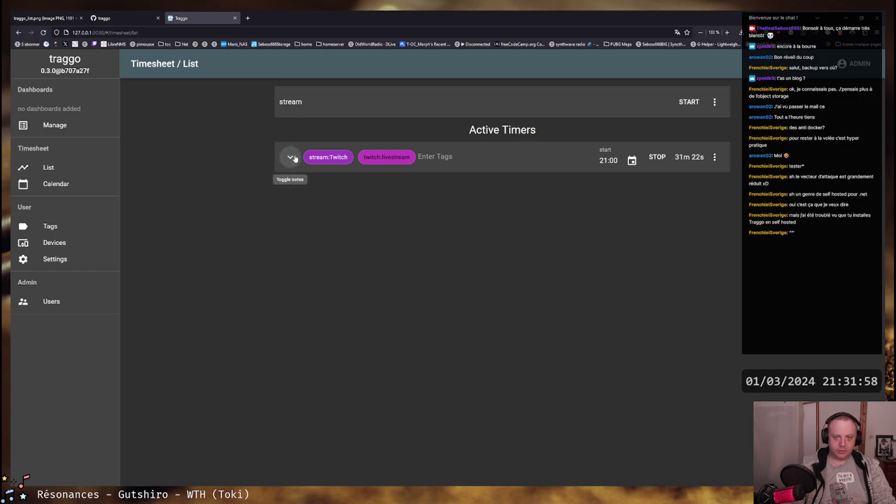
pyautogui.click(54, 227)
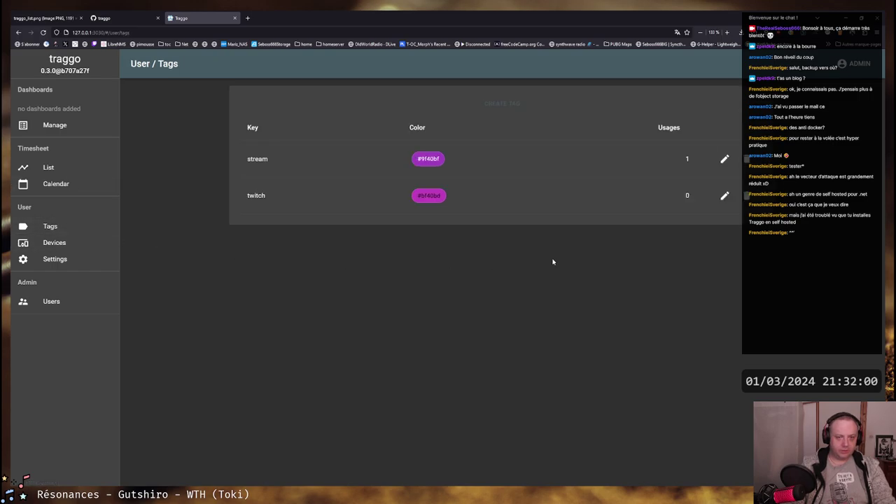
# Delete the stream tag with confirmation and return to the timesheet List
pyautogui.doubleClick(251, 160)
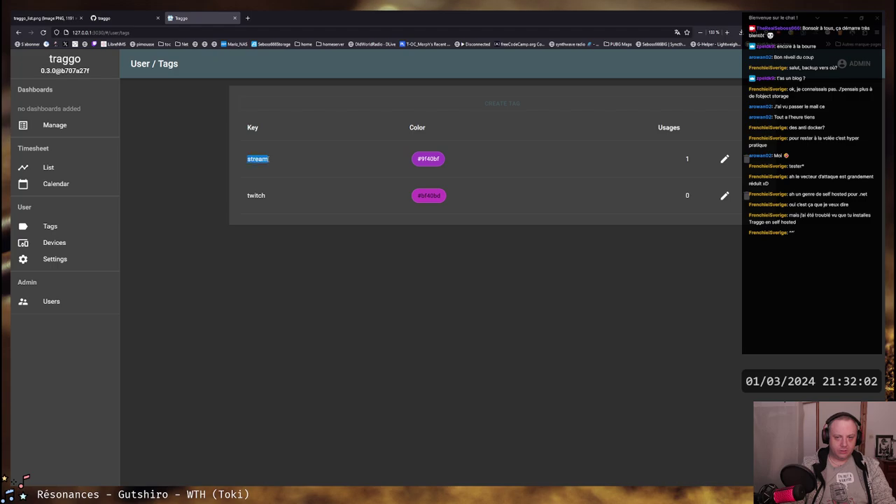
pyautogui.click(740, 162)
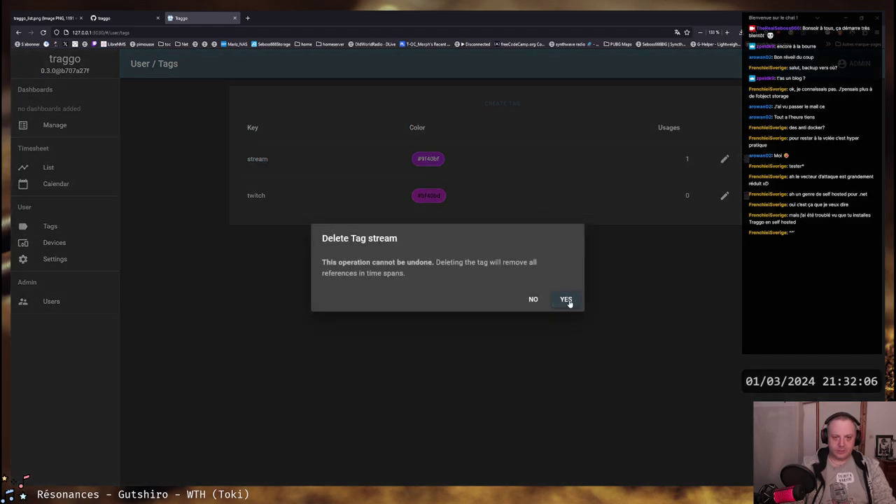
pyautogui.click(566, 299)
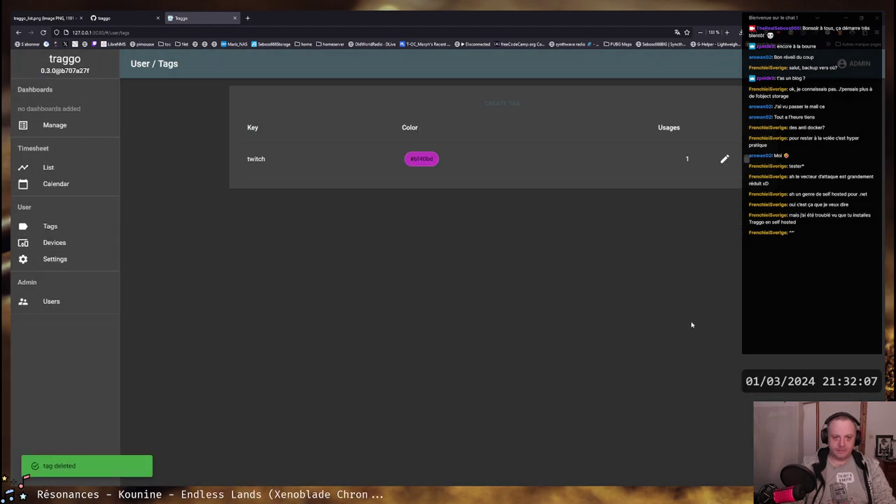
pyautogui.click(69, 171)
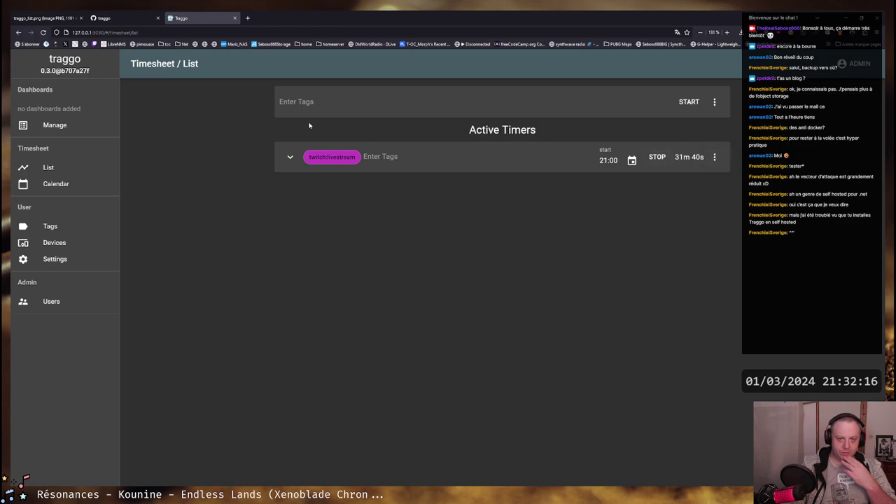
# Enter the tag twitch:stream_setup for a new timer entry
pyautogui.click(374, 104)
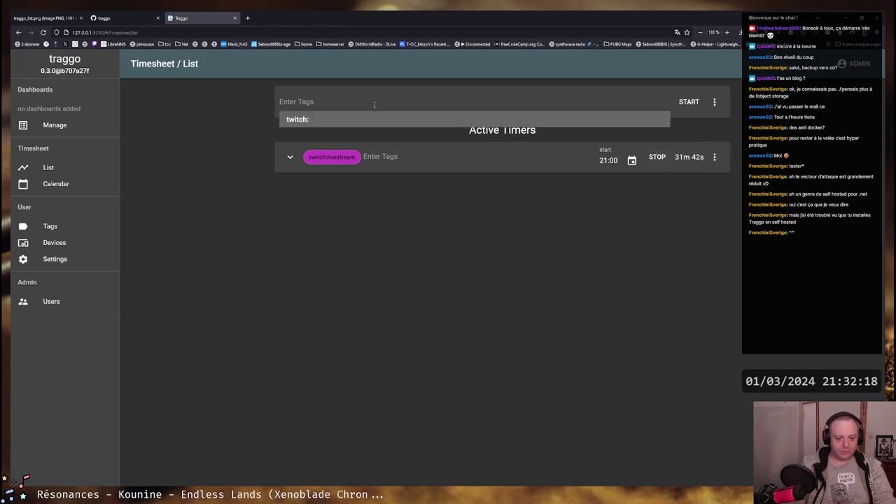
pyautogui.click(315, 120)
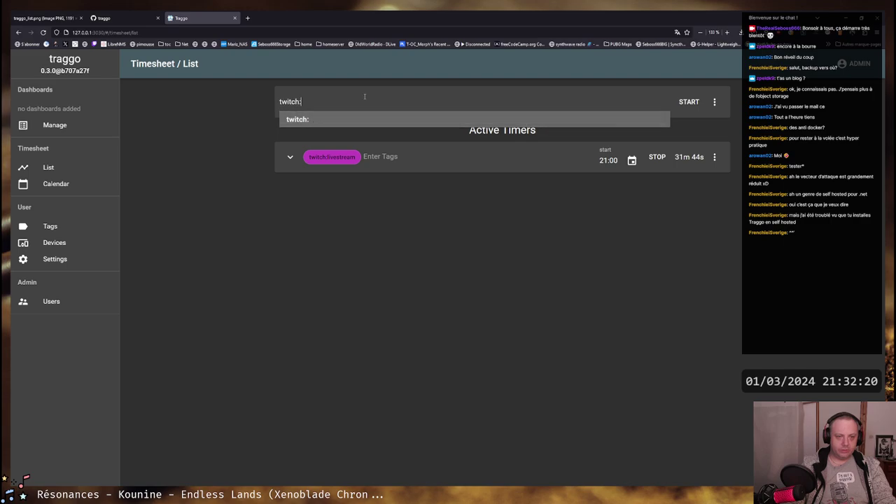
pyautogui.write('s')
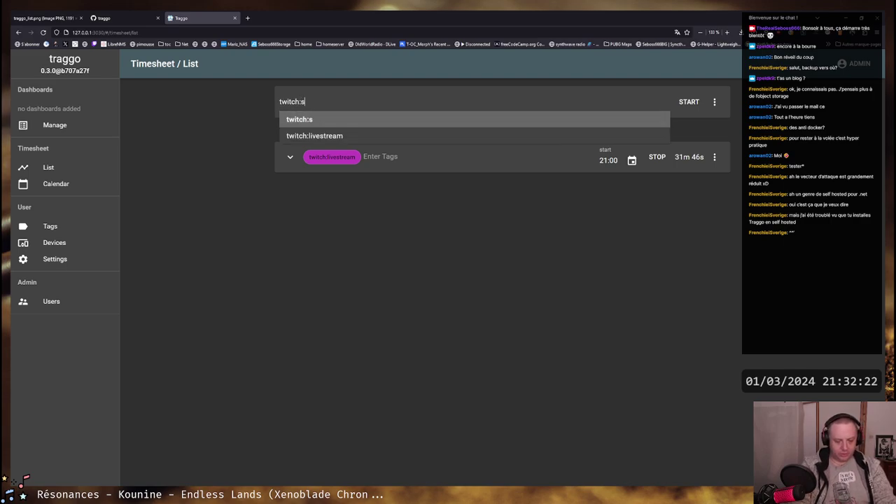
pyautogui.write('tream')
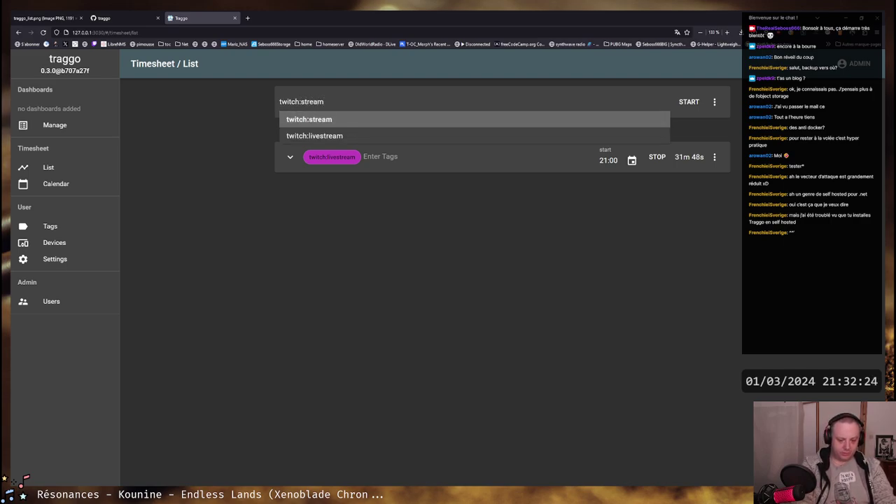
pyautogui.write('_setup')
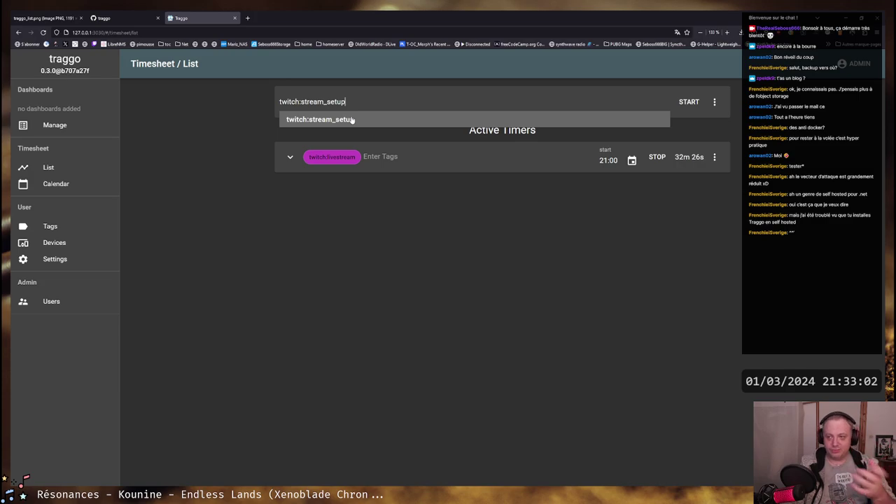
pyautogui.click(352, 120)
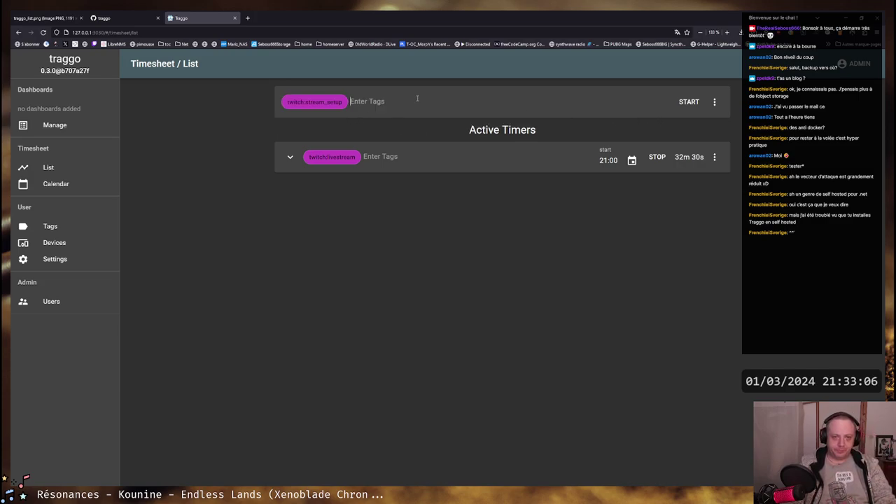
# Open the Tags list in a new tab and create a red Youtube tag
pyautogui.middleClick(56, 229)
pyautogui.click(270, 20)
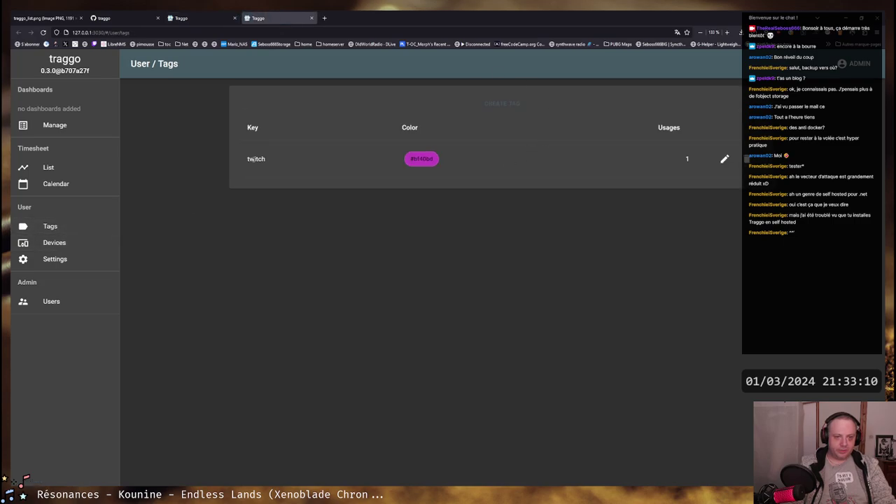
pyautogui.moveTo(250, 159); pyautogui.dragTo(272, 160)
pyautogui.click(250, 173)
pyautogui.hotkey('ctrl', 'shift', 'Tab')
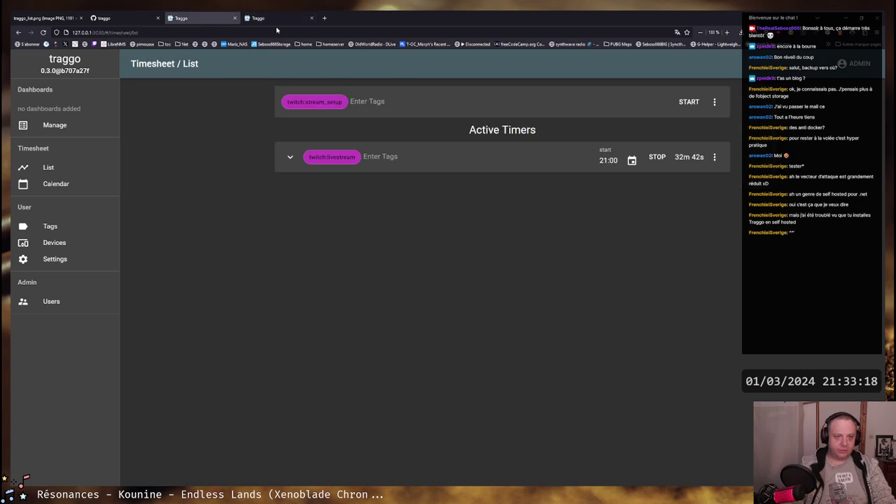
pyautogui.click(276, 19)
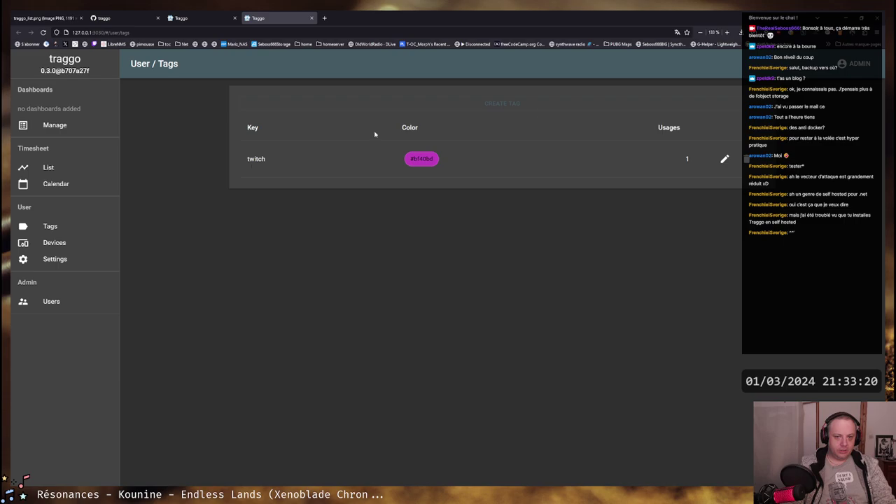
pyautogui.click(499, 104)
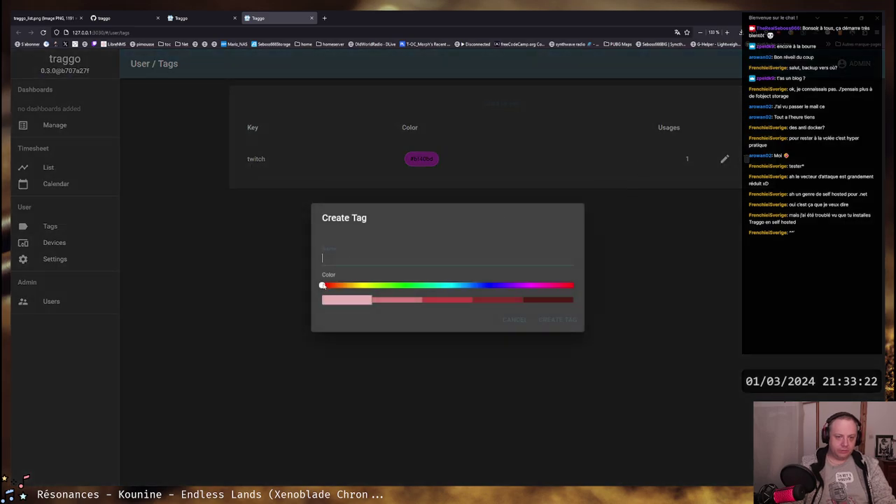
pyautogui.moveTo(323, 285); pyautogui.dragTo(628, 294)
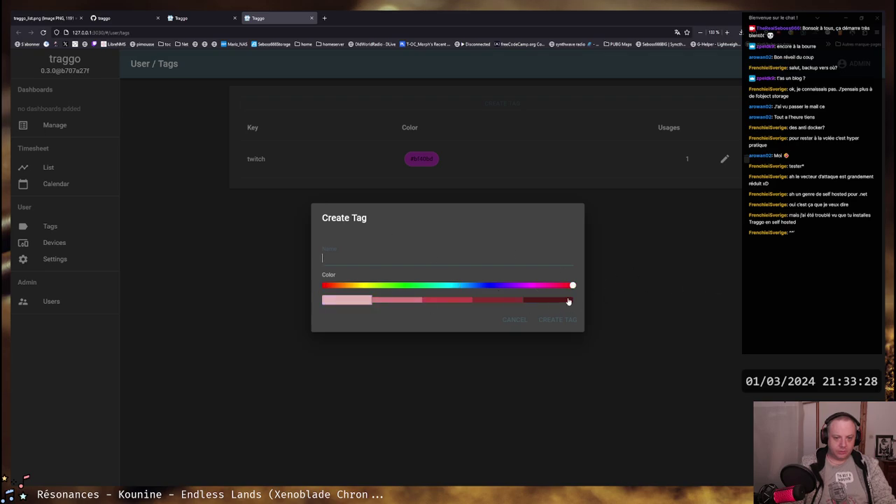
pyautogui.moveTo(572, 286); pyautogui.dragTo(234, 280)
pyautogui.write('Yout')
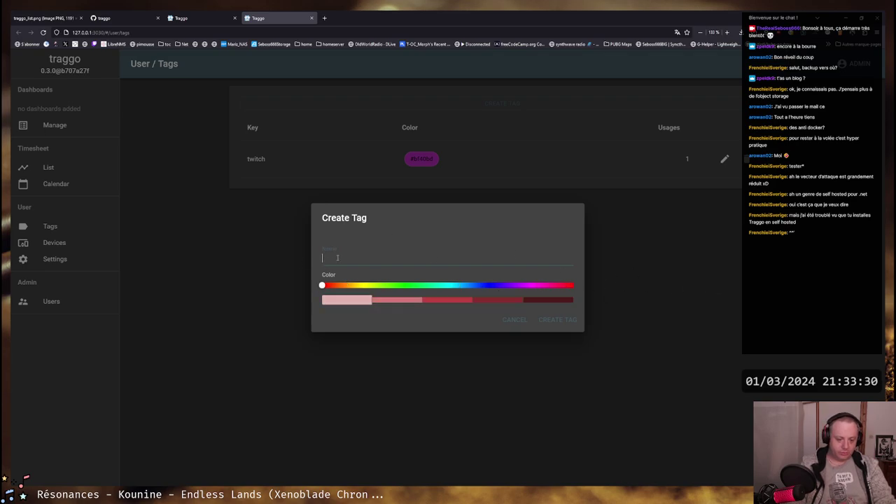
pyautogui.write('ube')
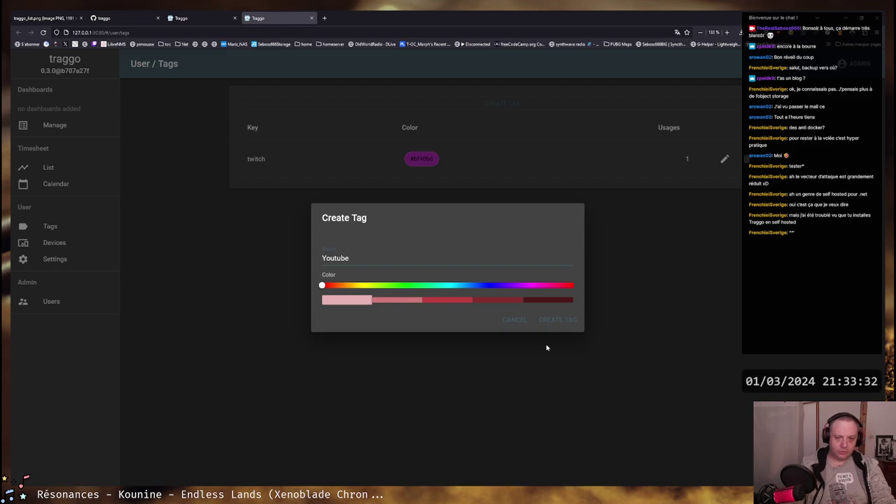
pyautogui.click(550, 320)
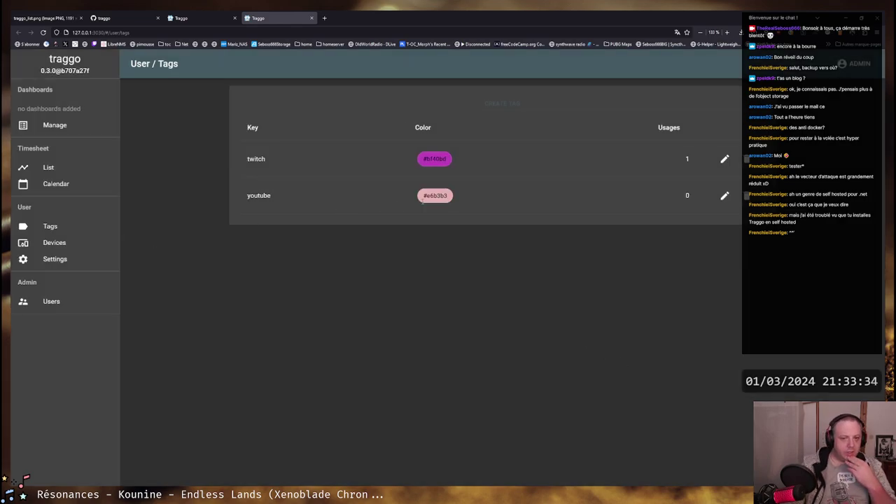
# Recolour the youtube tag to the middle red shade #bf4040, then return to the timesheet
pyautogui.doubleClick(425, 196)
pyautogui.click(724, 196)
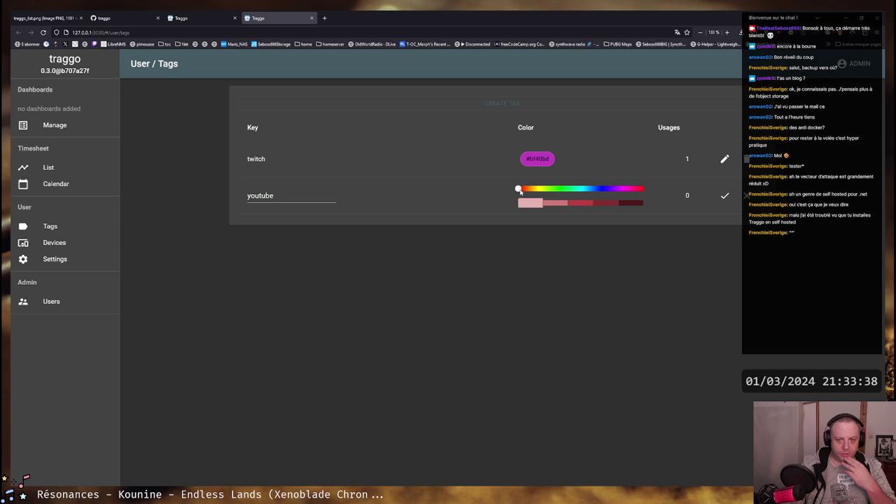
pyautogui.moveTo(518, 189)
pyautogui.mouseDown()
pyautogui.moveTo(643, 189)
pyautogui.moveTo(506, 193)
pyautogui.mouseUp()
pyautogui.click(580, 202)
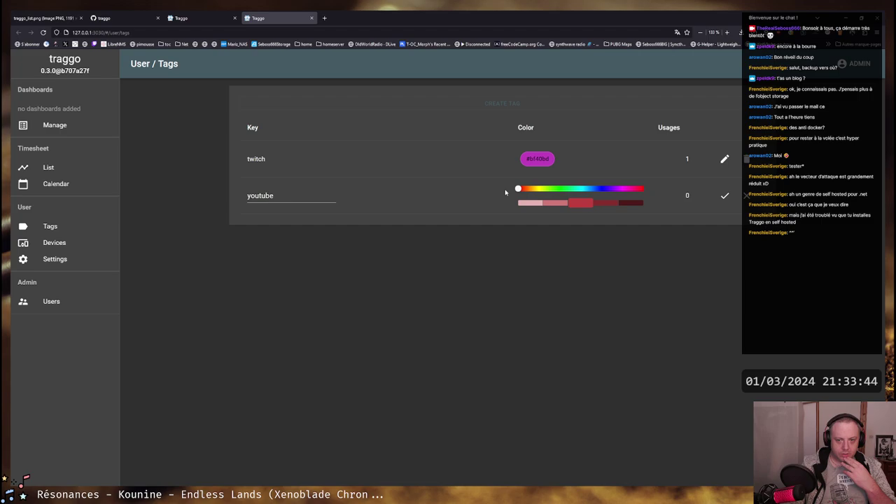
pyautogui.click(595, 204)
pyautogui.click(585, 206)
pyautogui.click(725, 196)
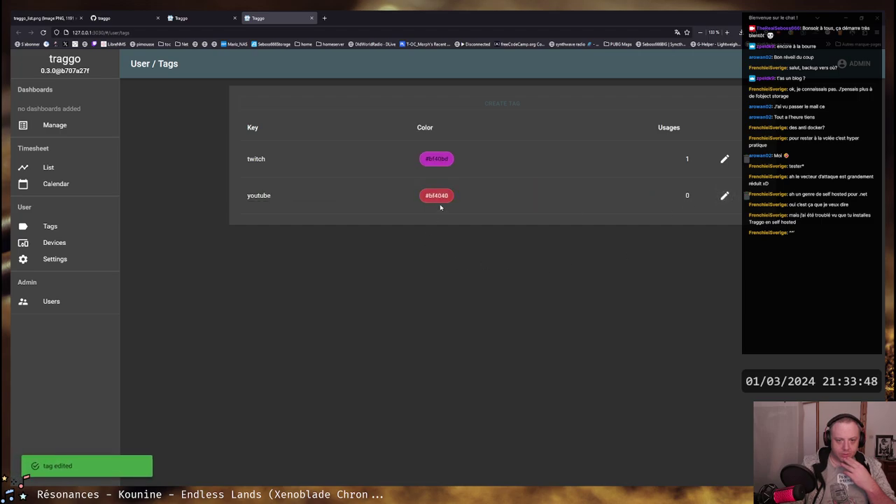
pyautogui.doubleClick(266, 195)
pyautogui.click(293, 202)
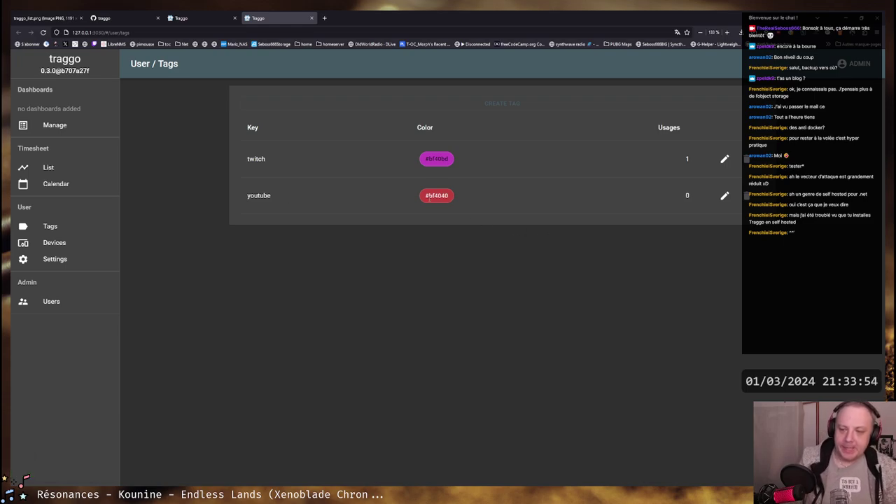
pyautogui.click(189, 18)
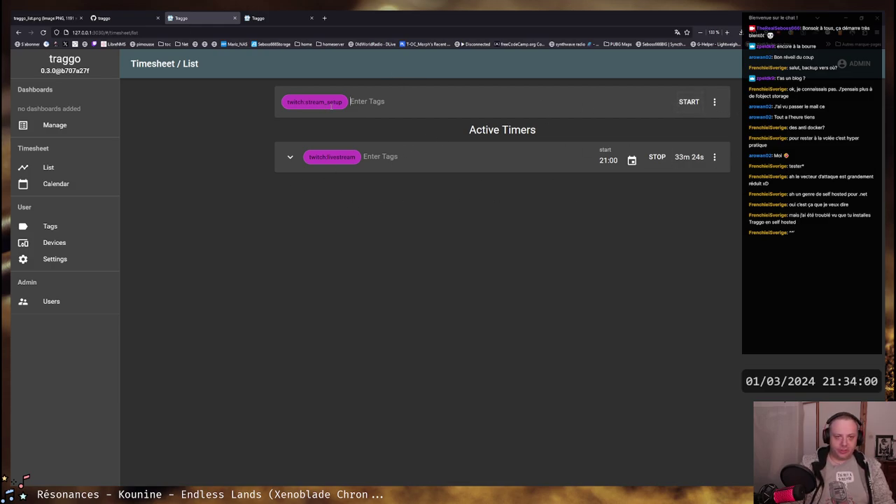
# Discard the pending twitch:stream_setup tag entry
pyautogui.click(359, 103)
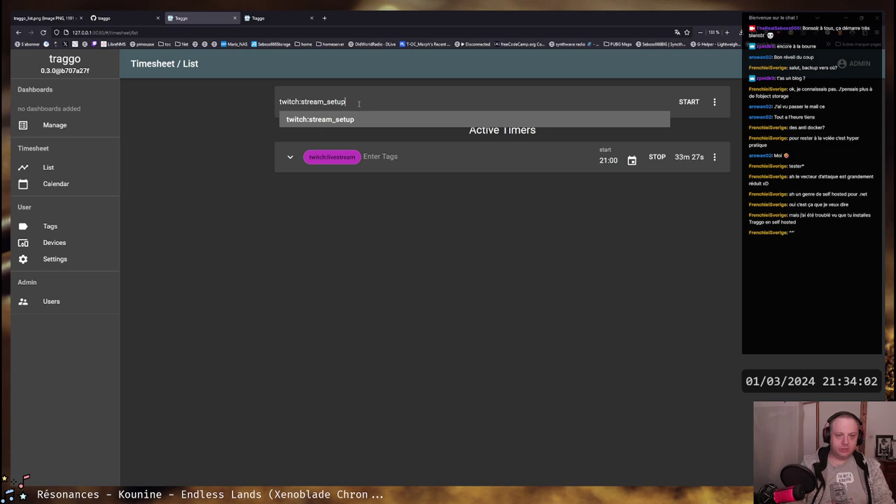
pyautogui.hotkey('ctrl', 'a')
pyautogui.write('yout')
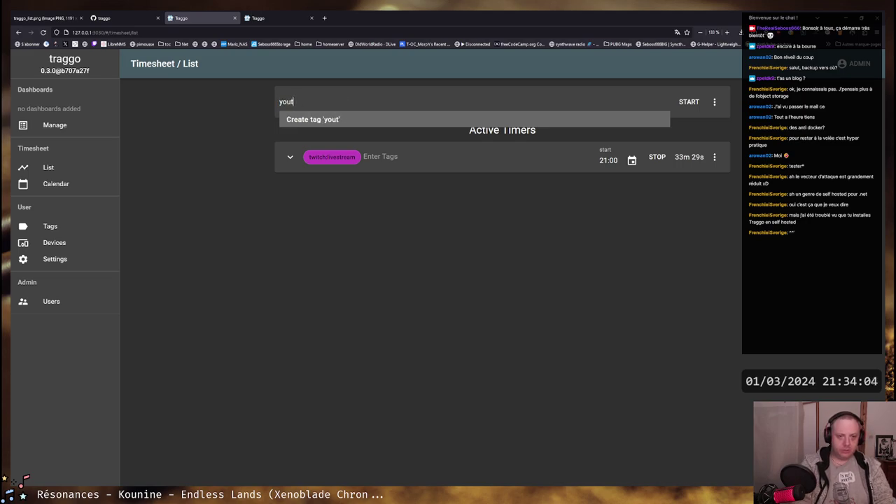
pyautogui.write('ube')
pyautogui.press('BackSpace')
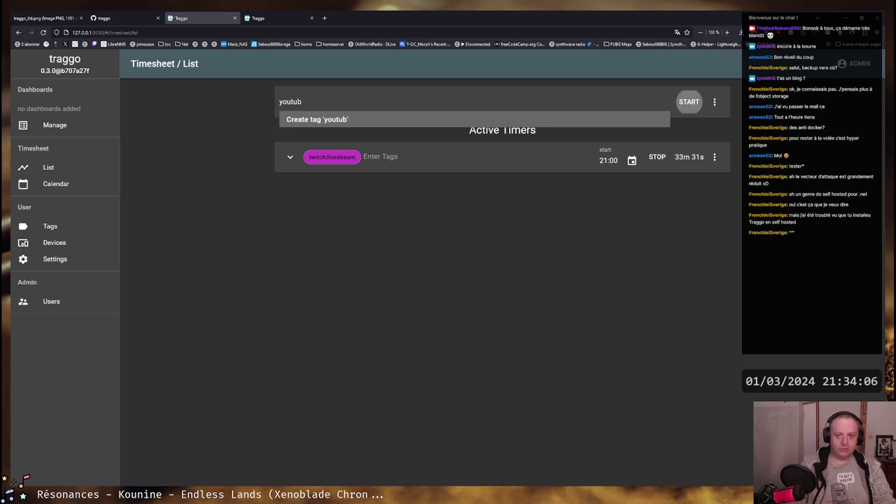
pyautogui.click(202, 114)
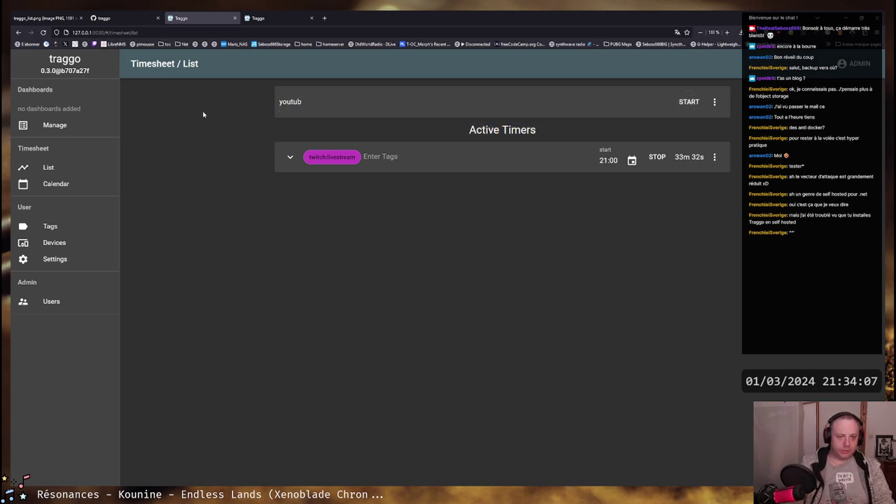
# Start a new timer tagged youtube:minia beside twitch:livestream
pyautogui.click(337, 100)
pyautogui.click(297, 135)
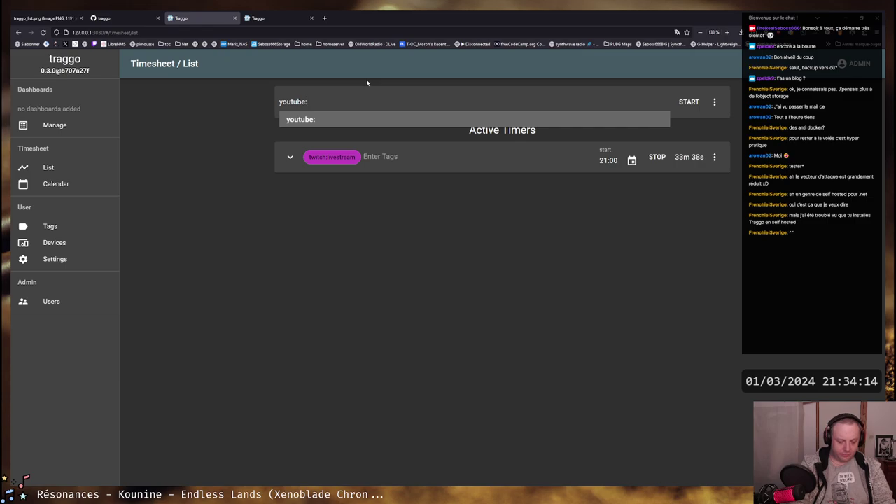
pyautogui.write('minia')
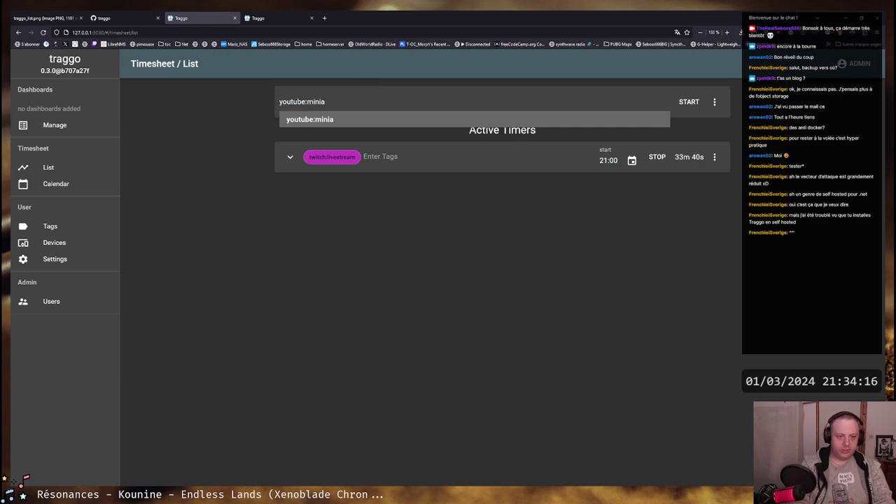
pyautogui.press('Return')
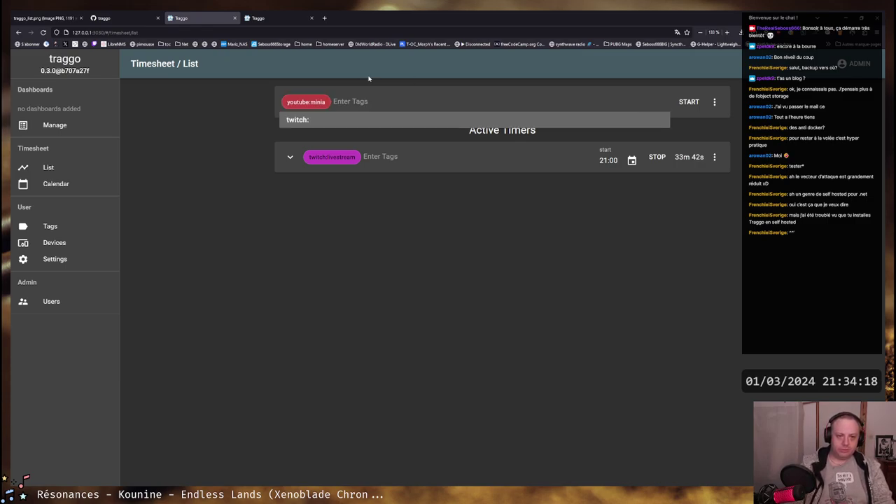
pyautogui.click(691, 102)
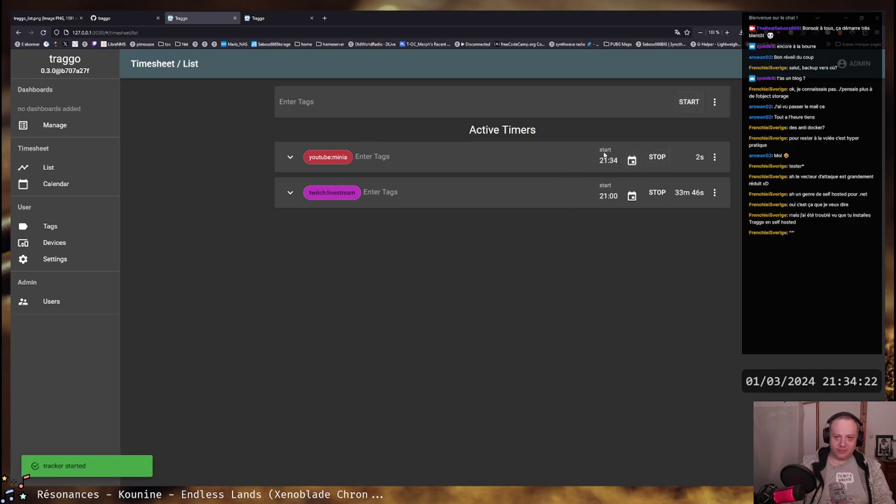
pyautogui.click(632, 162)
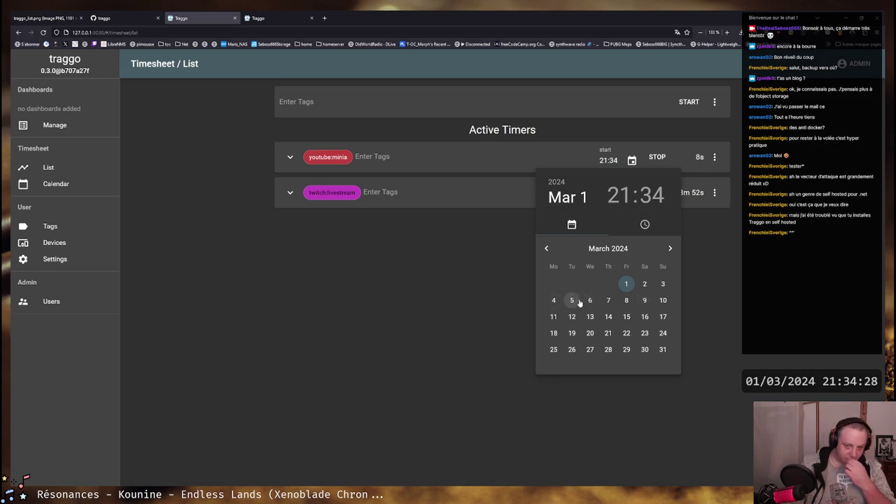
# Set the youtube:minia timer's start to February 24, 2024 at 16:00
pyautogui.click(546, 249)
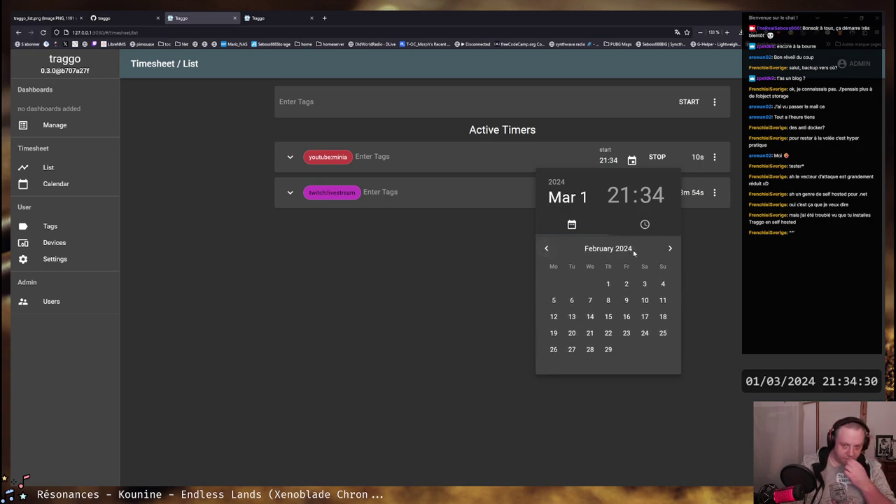
pyautogui.click(645, 333)
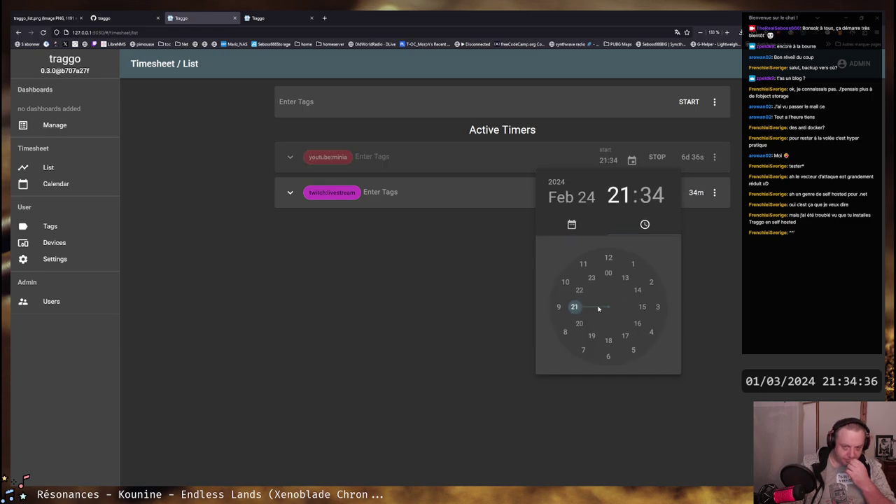
pyautogui.click(640, 326)
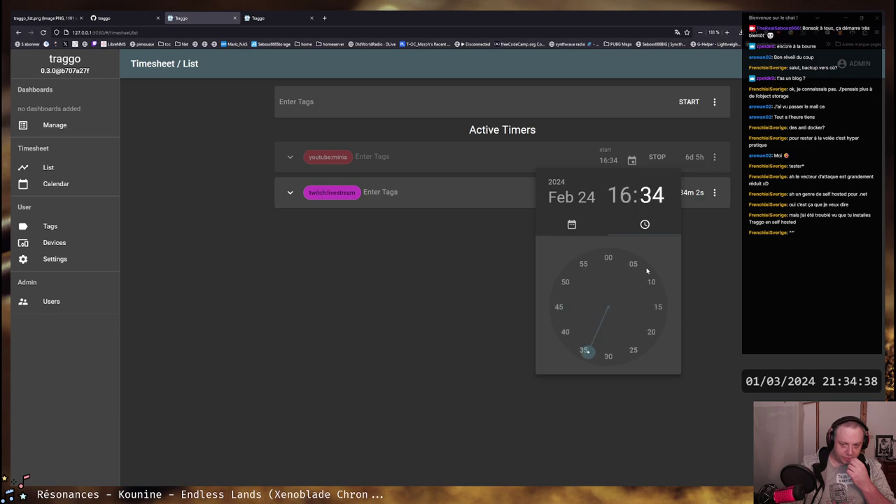
pyautogui.click(611, 259)
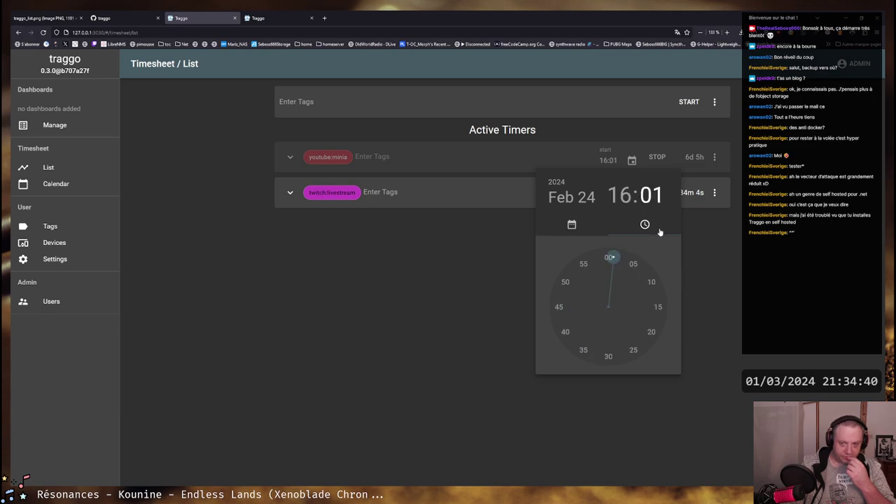
pyautogui.click(610, 258)
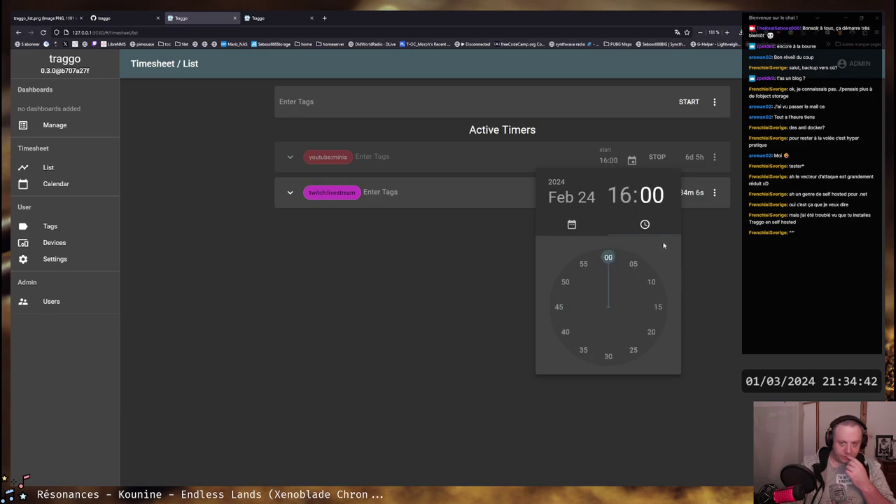
pyautogui.click(717, 237)
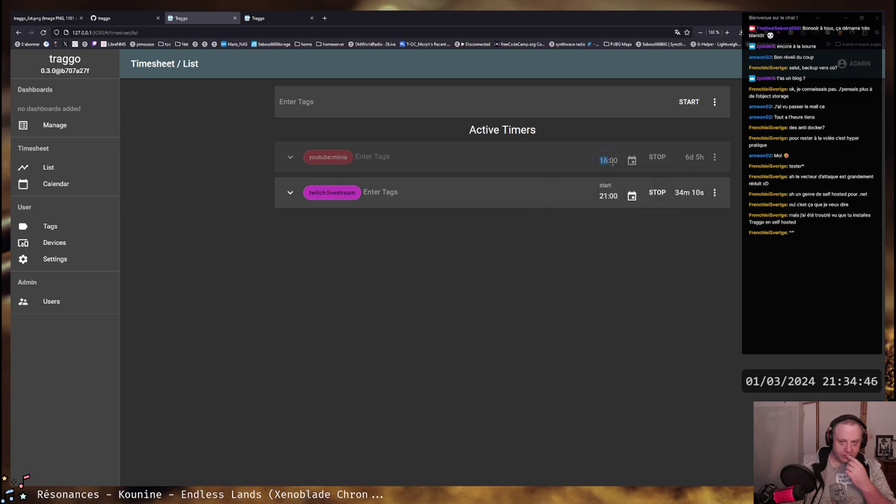
pyautogui.click(291, 159)
# Stop the youtube:minia timer with its end set to Feb 24, 19:00, a 3h entry
pyautogui.click(292, 158)
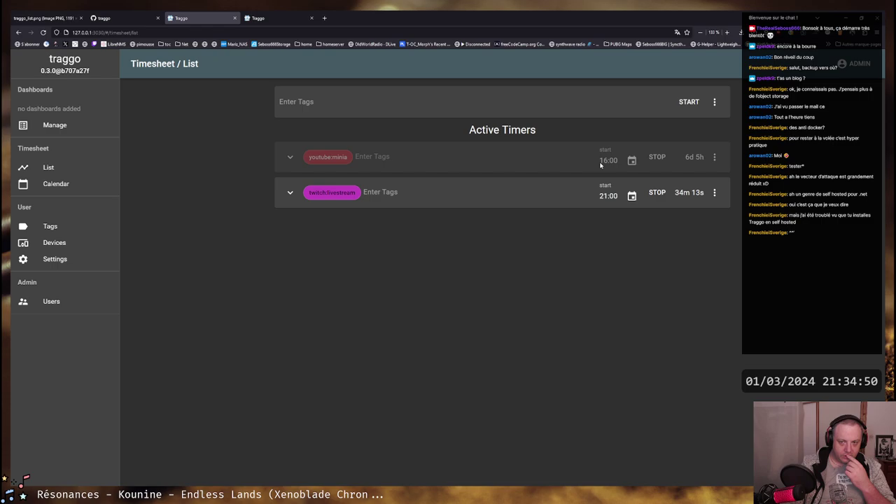
pyautogui.click(656, 157)
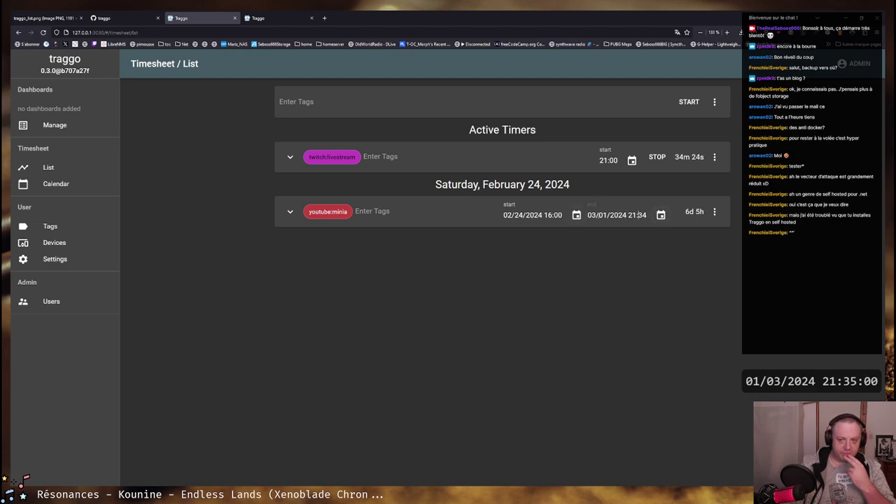
pyautogui.click(661, 215)
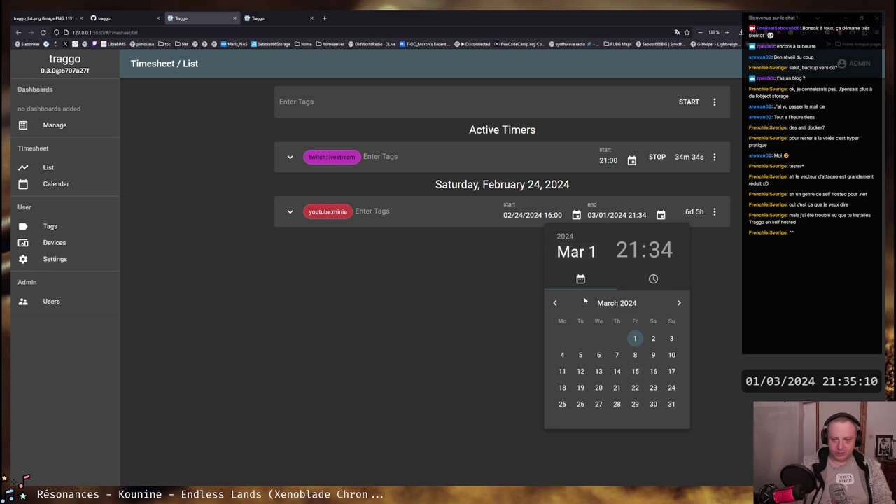
pyautogui.click(555, 303)
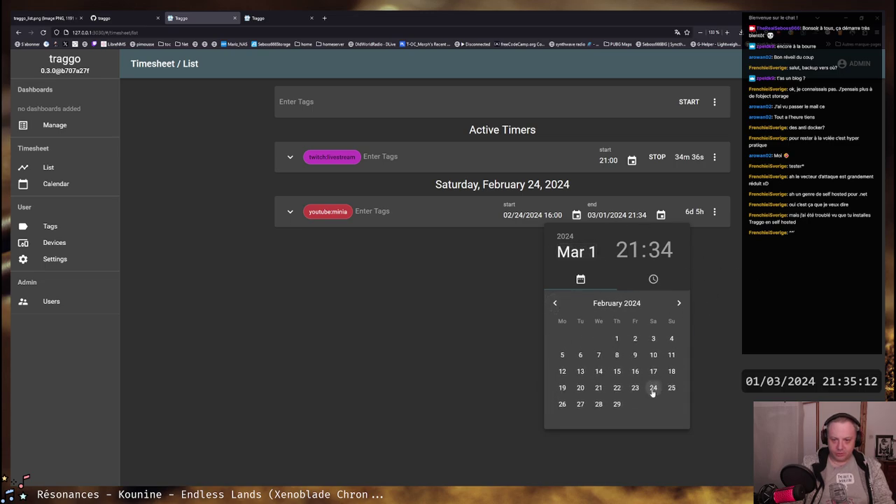
pyautogui.click(653, 388)
pyautogui.click(600, 390)
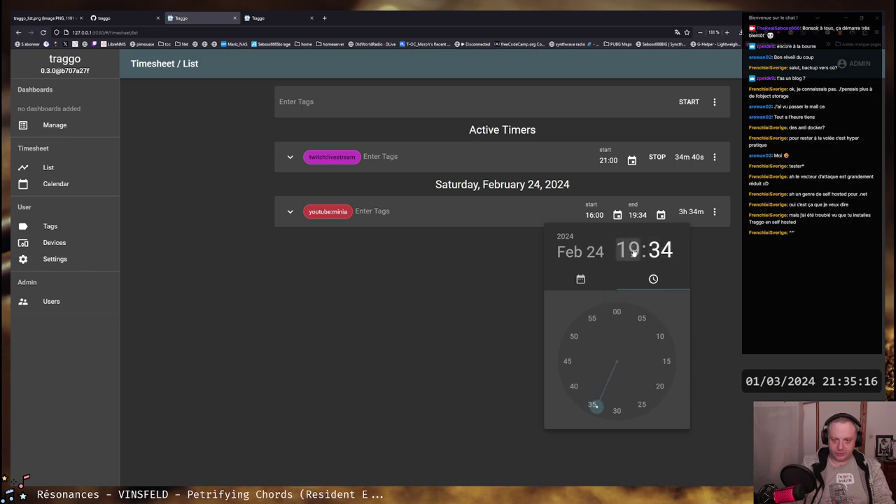
pyautogui.click(616, 312)
pyautogui.click(736, 259)
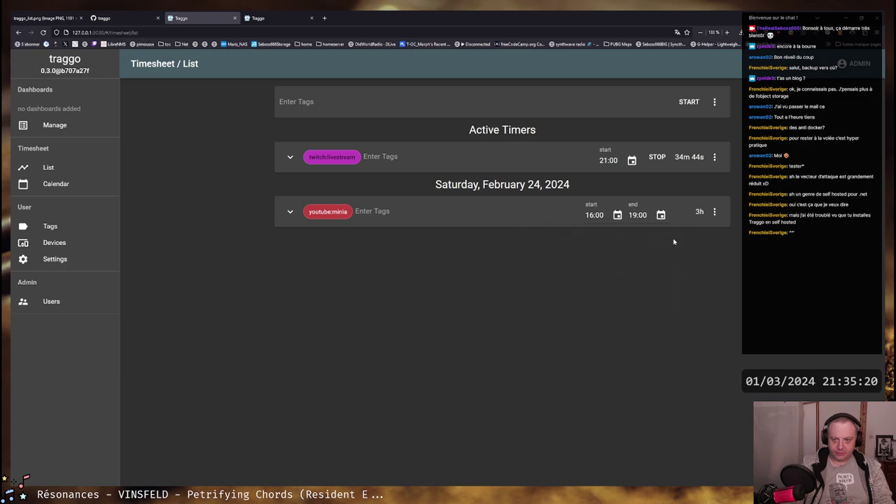
pyautogui.doubleClick(696, 214)
pyautogui.click(694, 219)
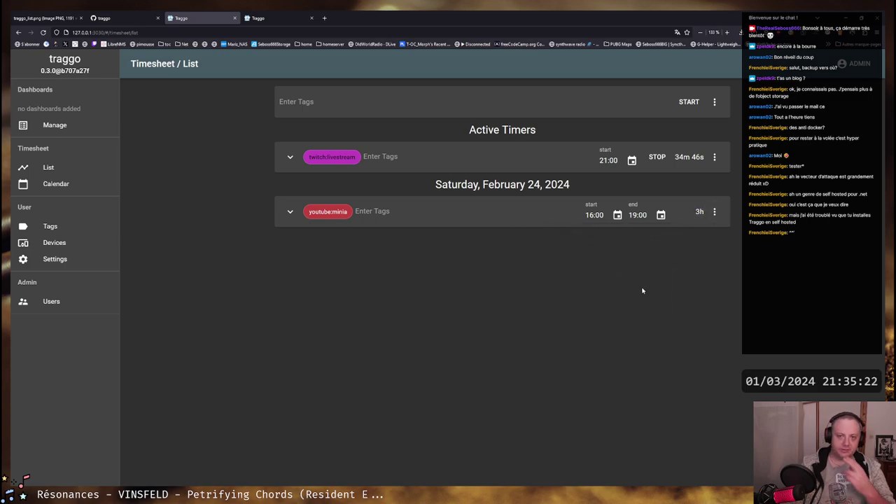
# Go to User Settings and show the Date Locale choices
pyautogui.click(287, 210)
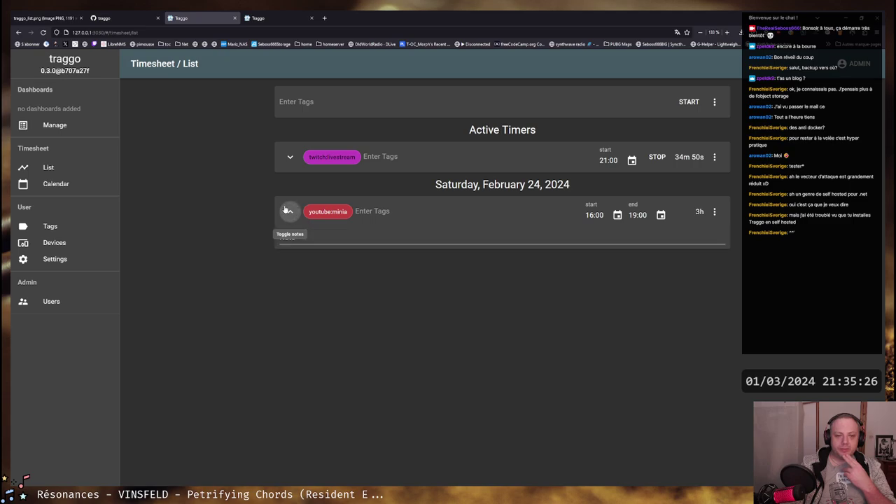
pyautogui.click(287, 210)
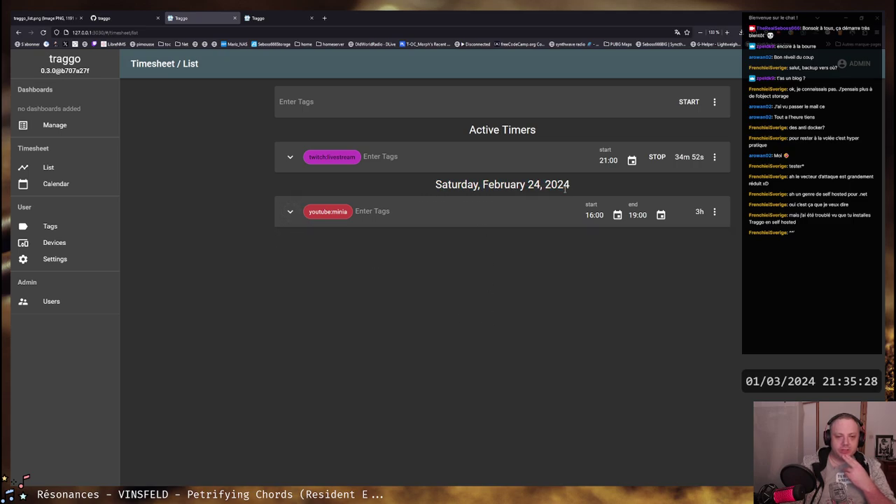
pyautogui.click(80, 259)
pyautogui.click(516, 112)
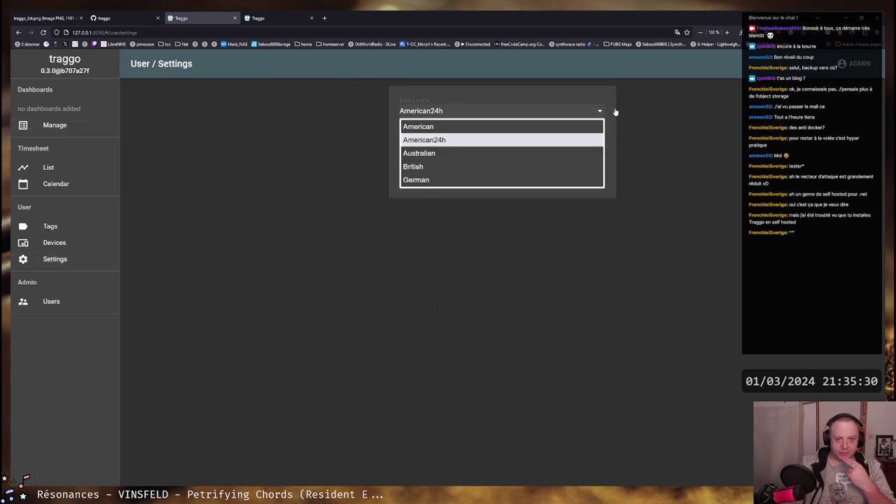
# Set the date locale to German and check the Samstag date heading in the List
pyautogui.click(423, 180)
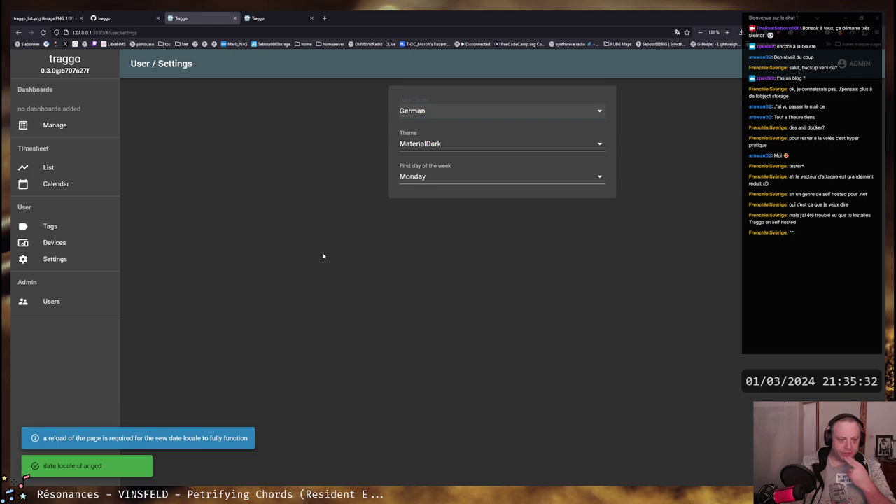
pyautogui.click(49, 168)
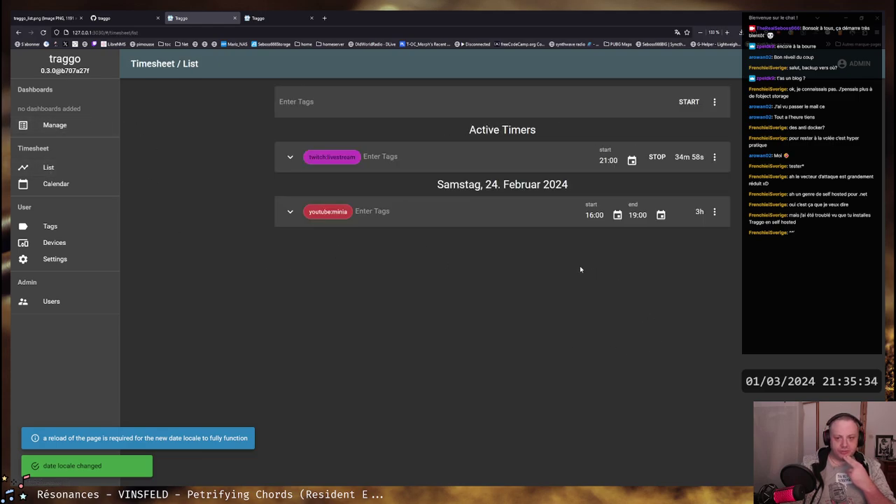
pyautogui.click(632, 161)
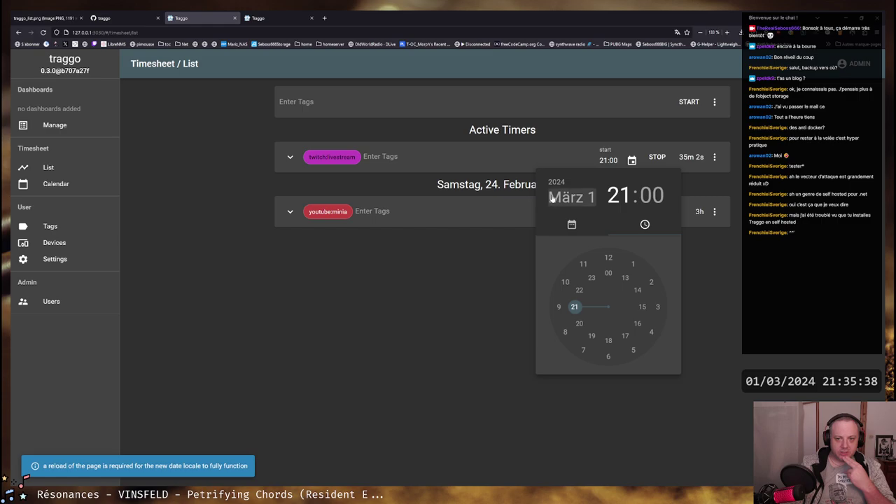
pyautogui.click(474, 282)
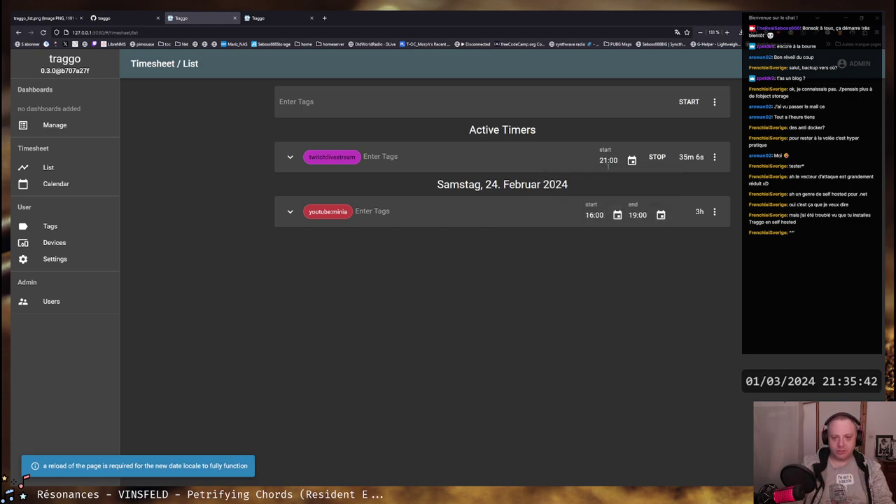
pyautogui.moveTo(437, 185); pyautogui.dragTo(548, 189)
pyautogui.click(549, 189)
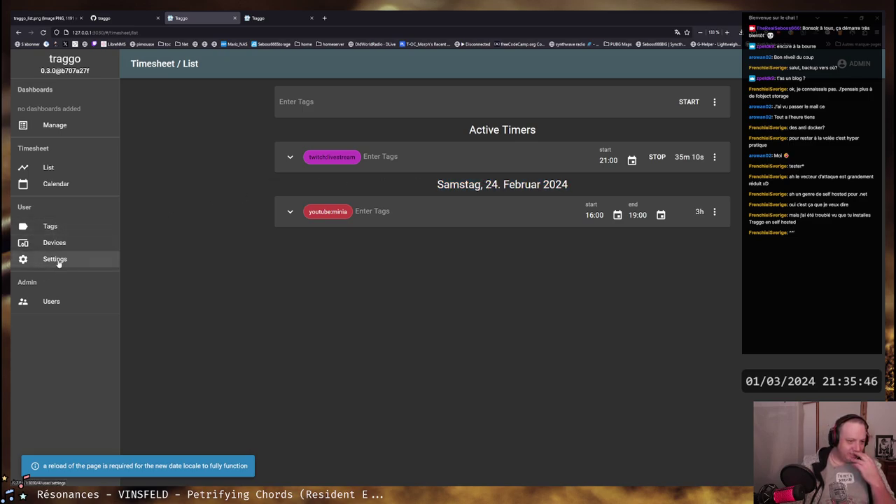
# Switch the date locale to British and check the heading reads Saturday, 24 February 2024
pyautogui.click(24, 259)
pyautogui.click(526, 109)
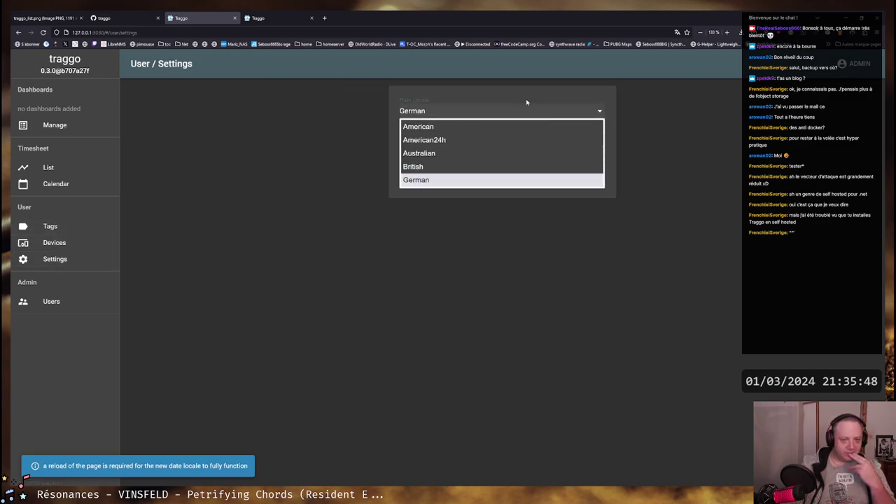
pyautogui.press('Escape')
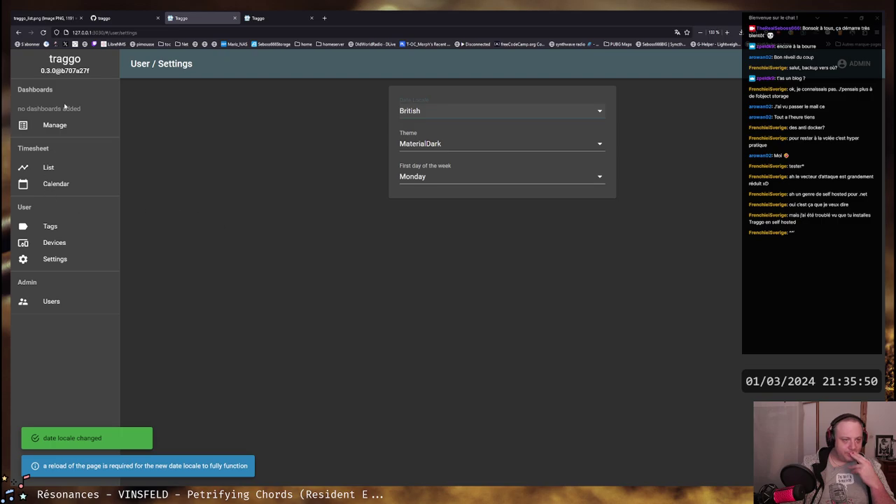
pyautogui.click(50, 170)
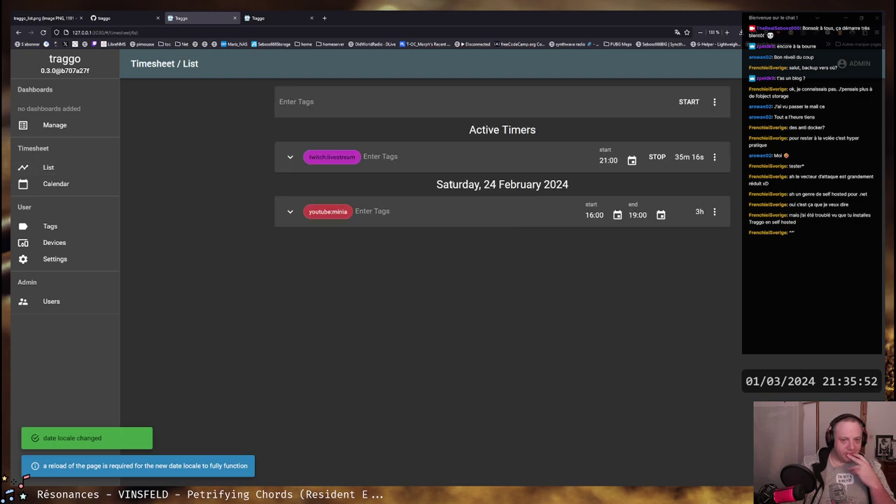
pyautogui.moveTo(437, 185); pyautogui.dragTo(569, 185)
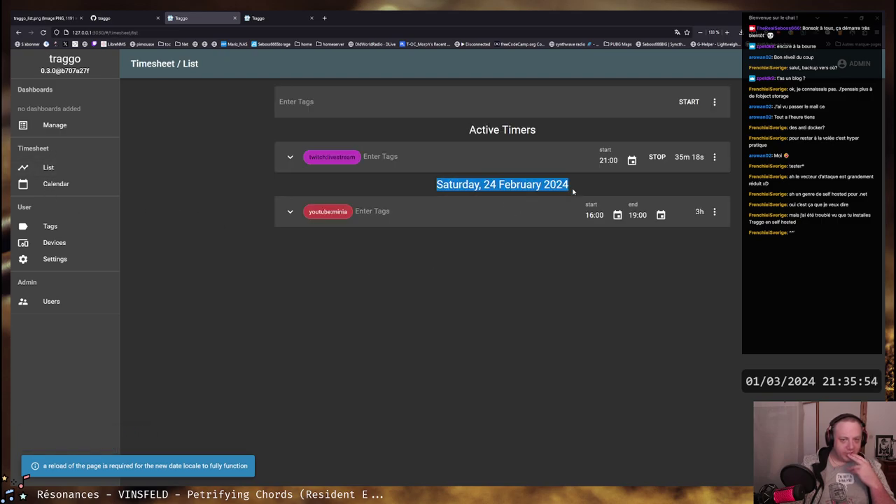
pyautogui.click(493, 187)
pyautogui.moveTo(427, 186); pyautogui.dragTo(568, 186)
pyautogui.click(504, 185)
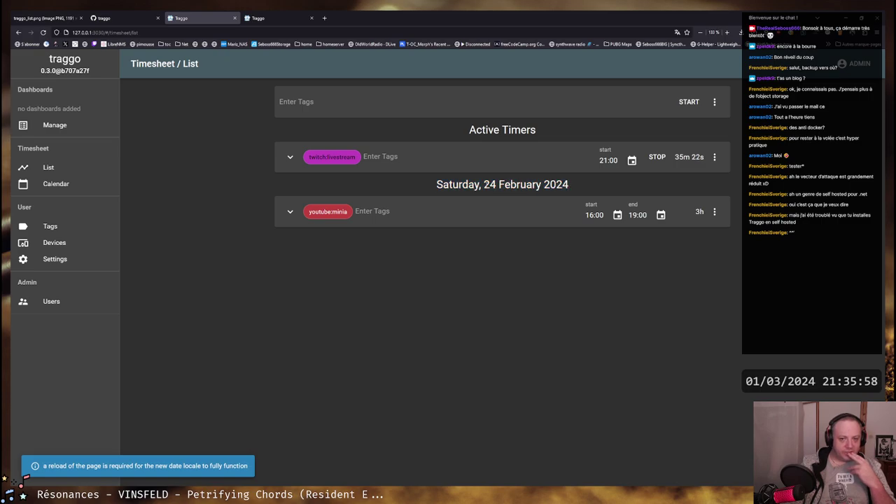
pyautogui.moveTo(483, 185); pyautogui.dragTo(570, 185)
pyautogui.click(547, 185)
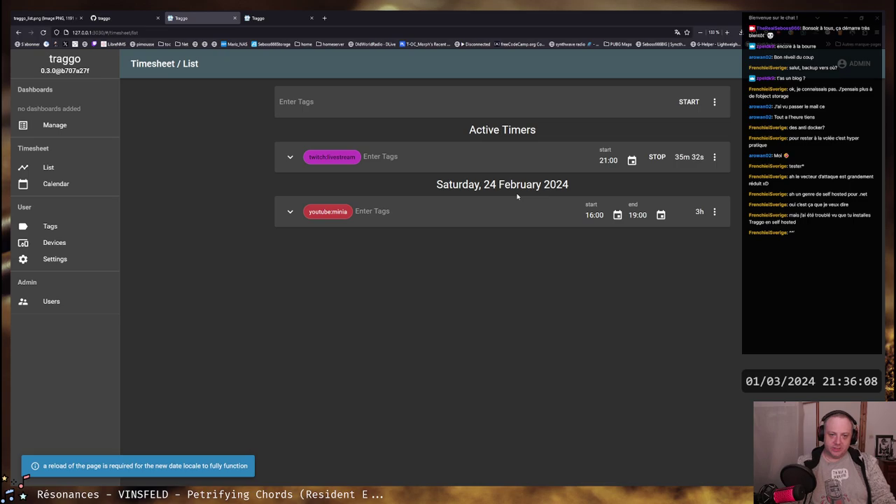
# View the timesheet as a weekly calendar, then go back to the List
pyautogui.click(63, 183)
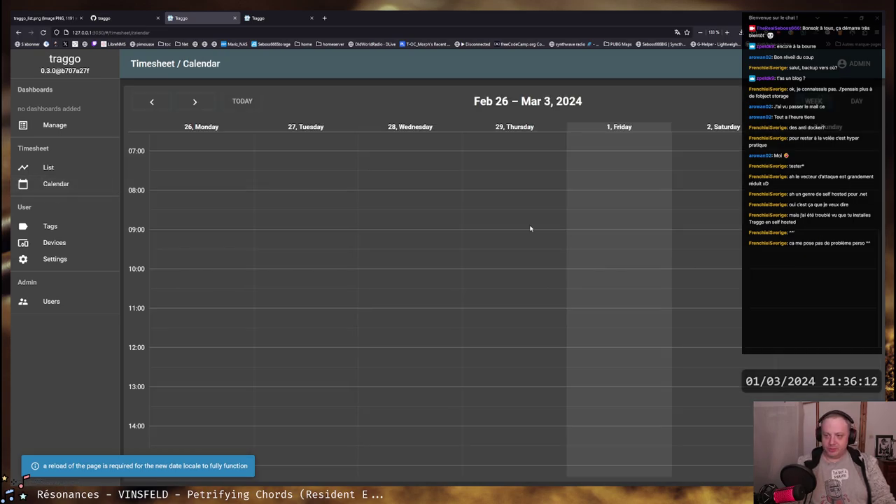
pyautogui.click(49, 167)
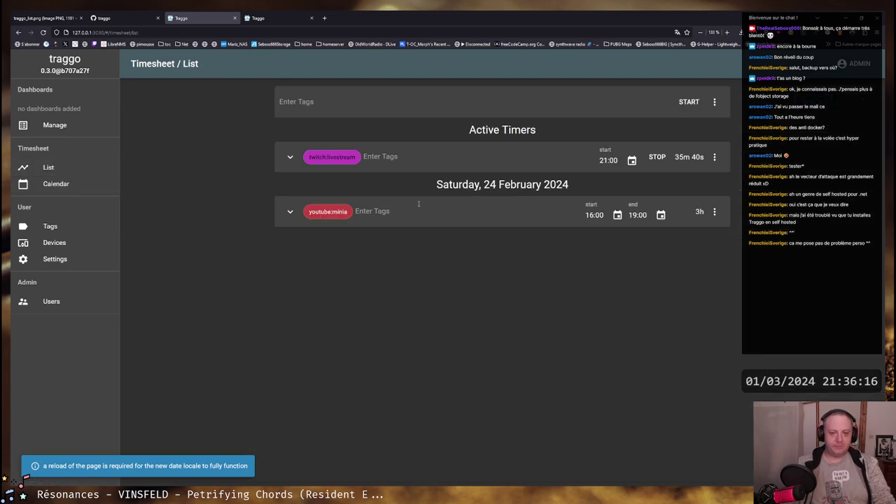
pyautogui.click(304, 101)
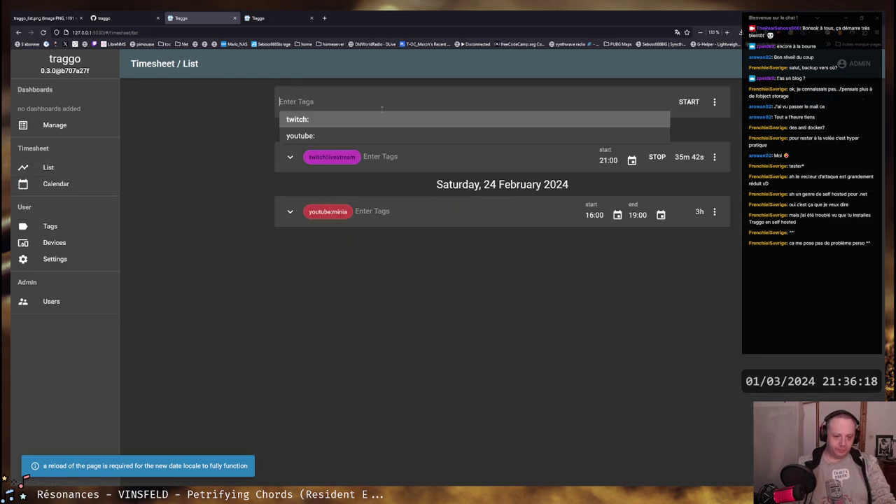
# Create a gaming tag coloured purple from the Enter Tags field
pyautogui.write('gaming')
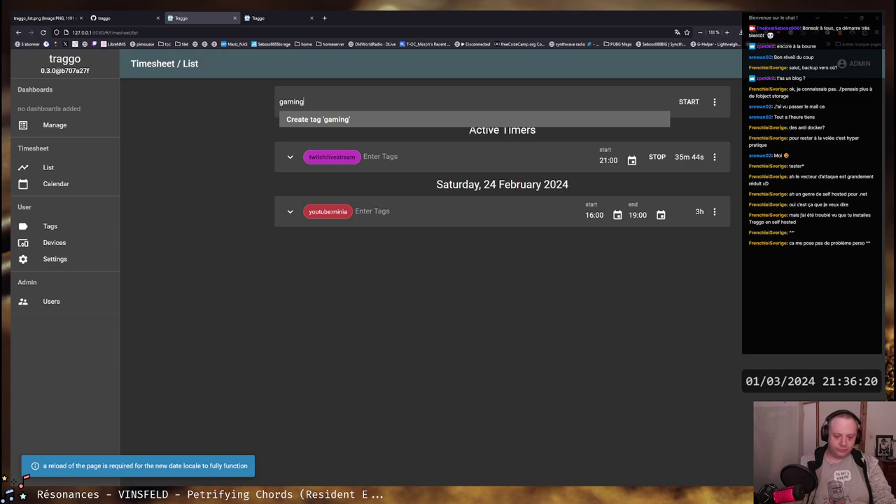
pyautogui.press('Return')
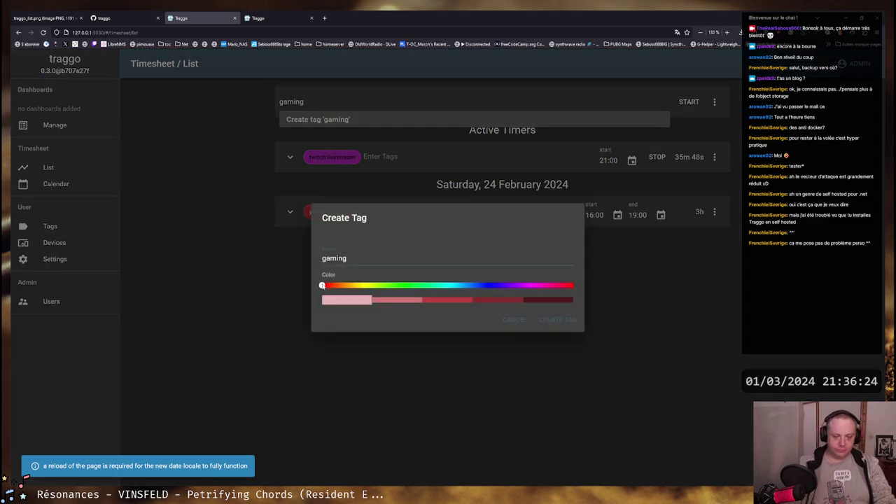
pyautogui.moveTo(322, 286); pyautogui.dragTo(483, 287)
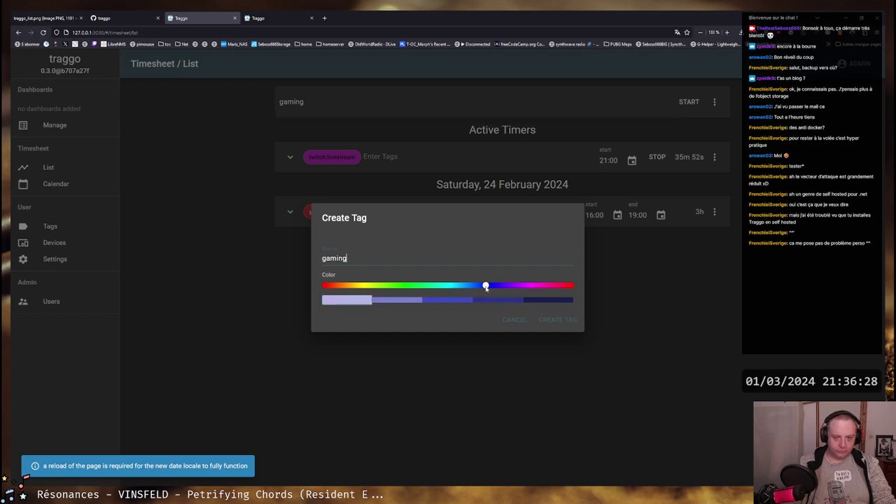
pyautogui.click(557, 321)
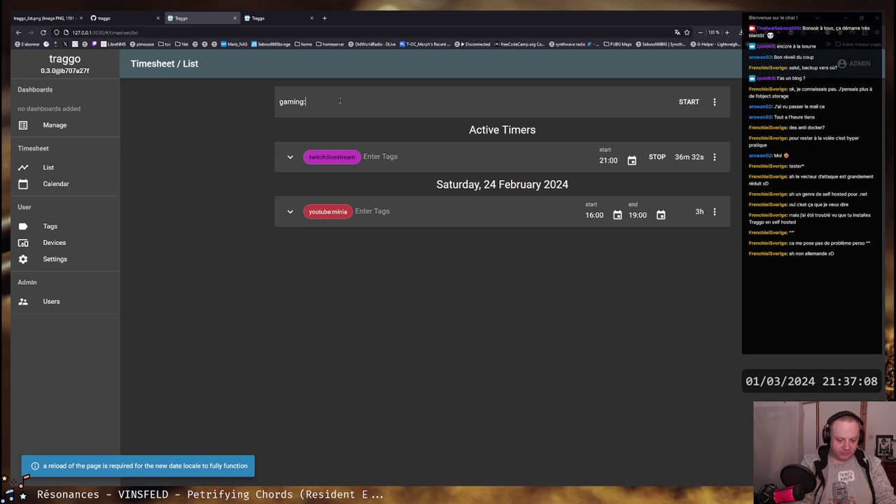
# Start a new timer tagged gaming:powerwashsimulator
pyautogui.write('powerwashsimulator')
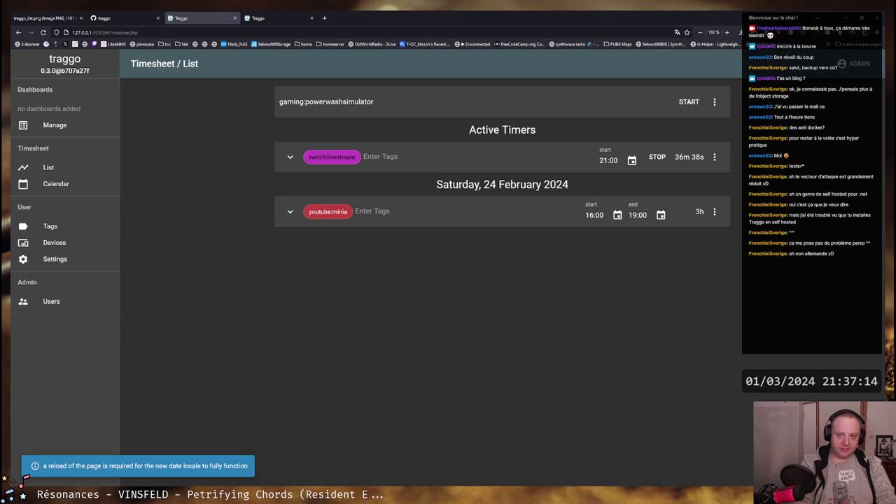
pyautogui.click(689, 102)
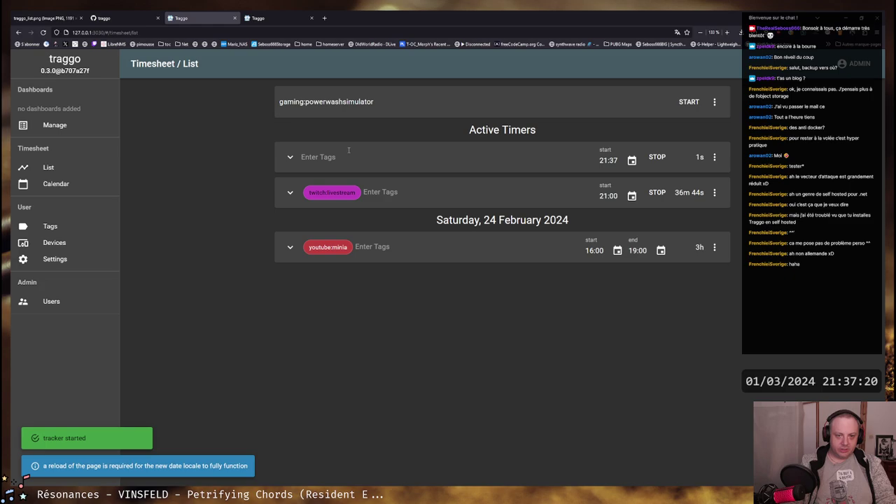
pyautogui.click(392, 99)
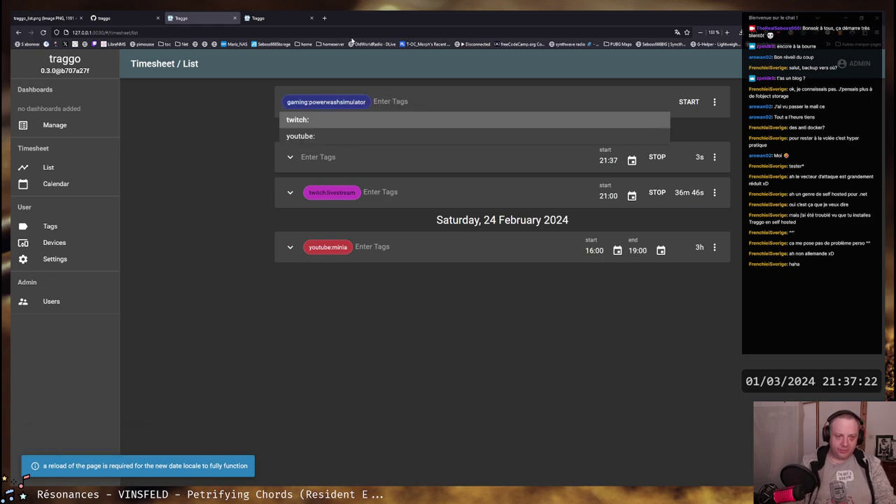
pyautogui.click(689, 101)
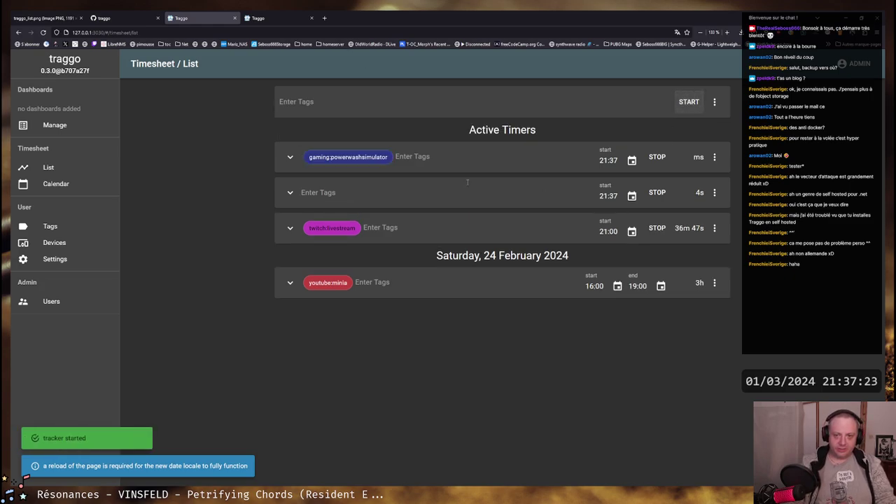
# Delete the stray untagged timer, then stop the gaming:powerwashsimulator timer after 9s
pyautogui.click(714, 193)
pyautogui.click(722, 194)
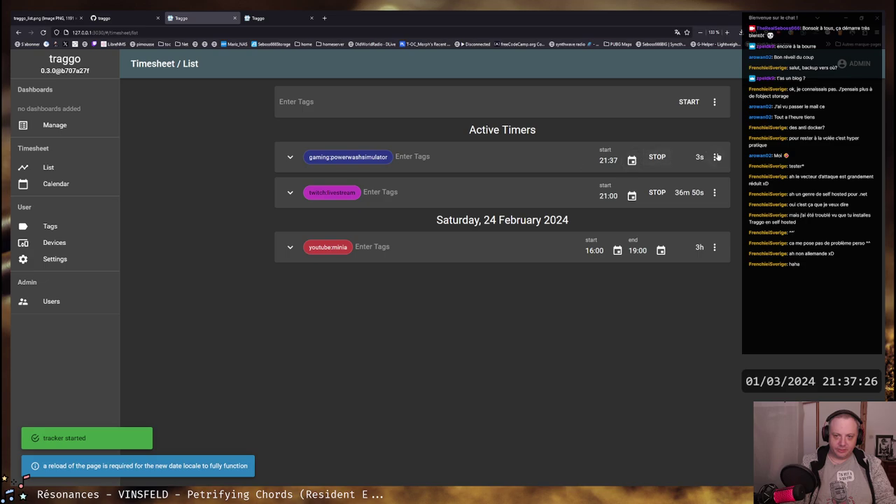
pyautogui.click(658, 157)
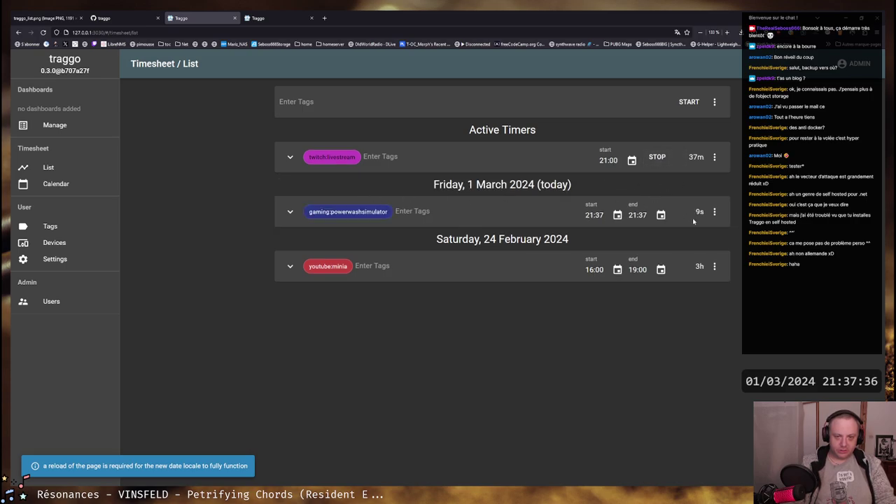
pyautogui.click(714, 211)
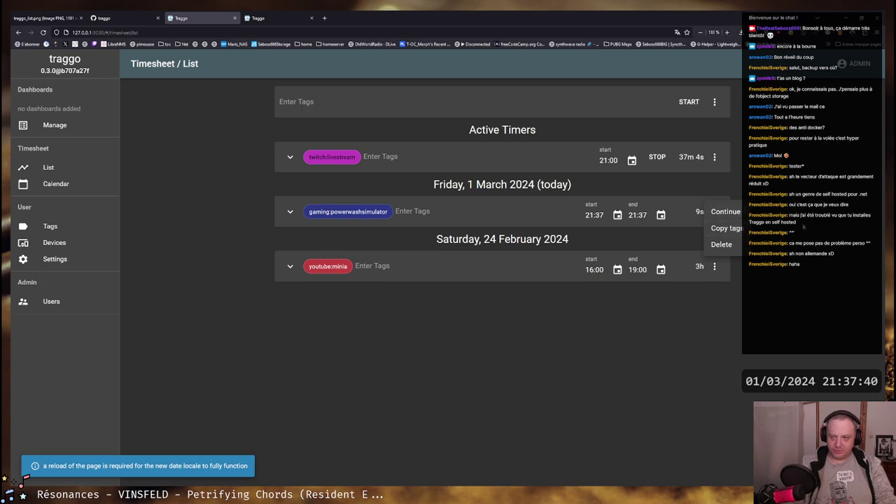
pyautogui.click(686, 215)
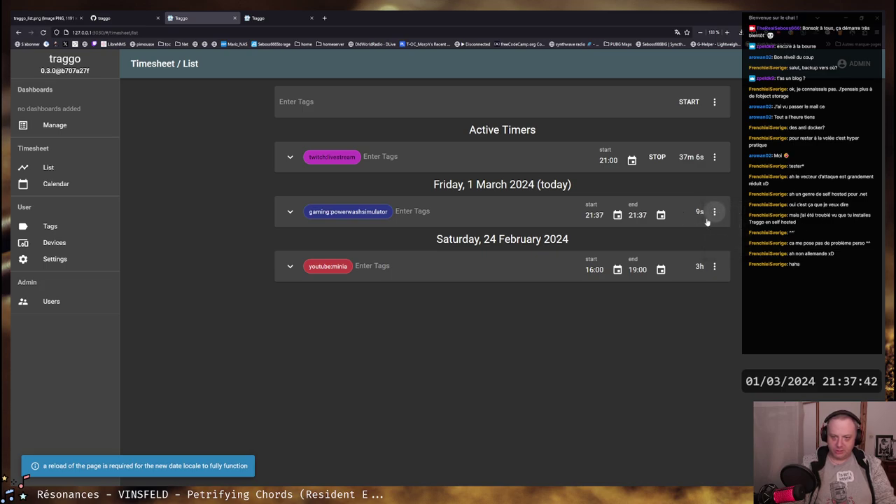
pyautogui.click(606, 220)
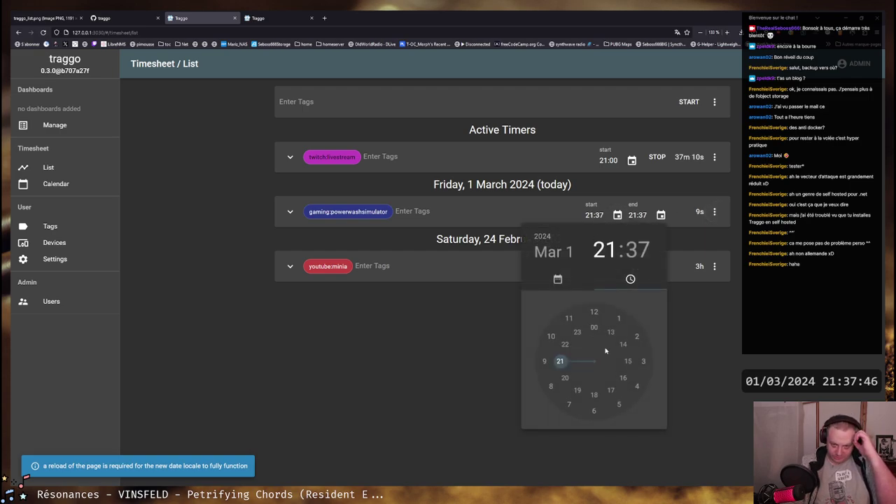
# Set the gaming entry's start time to 18:00, on 5 March at first
pyautogui.click(553, 252)
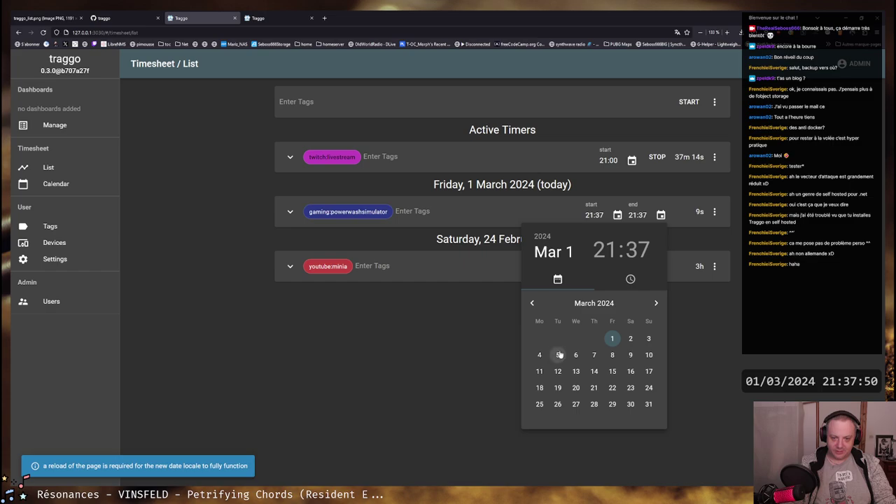
pyautogui.click(557, 355)
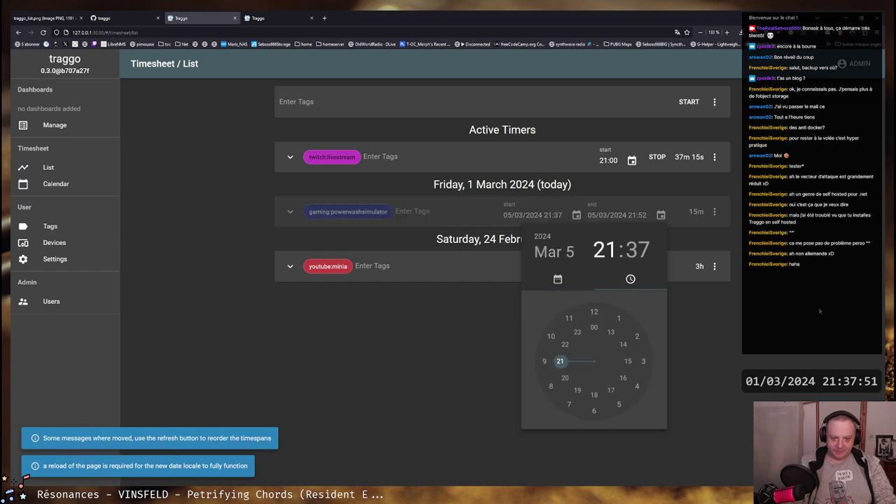
pyautogui.click(597, 396)
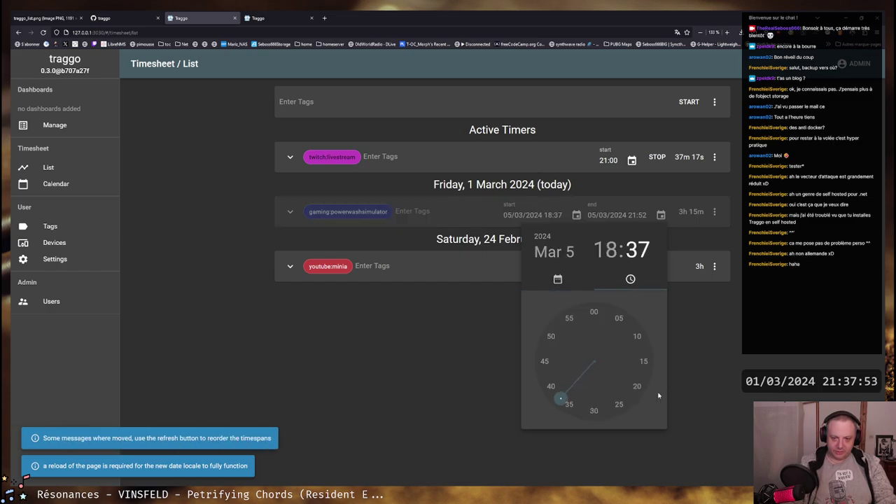
pyautogui.click(596, 312)
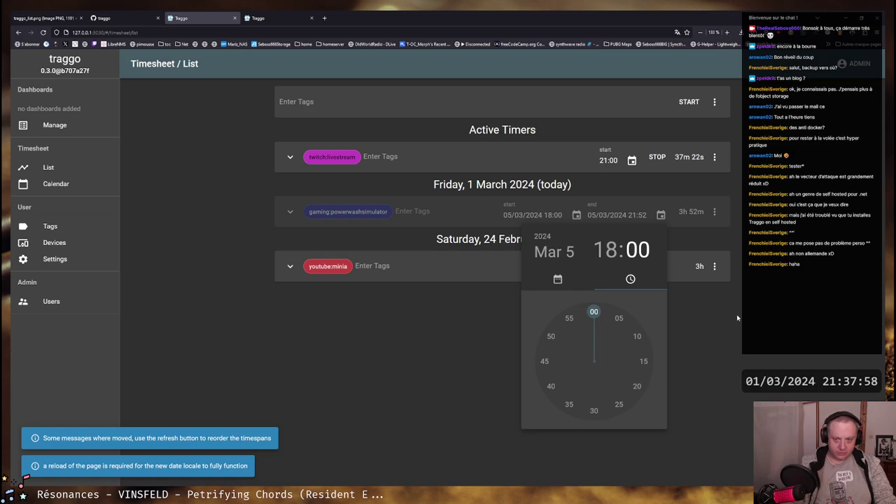
pyautogui.click(420, 334)
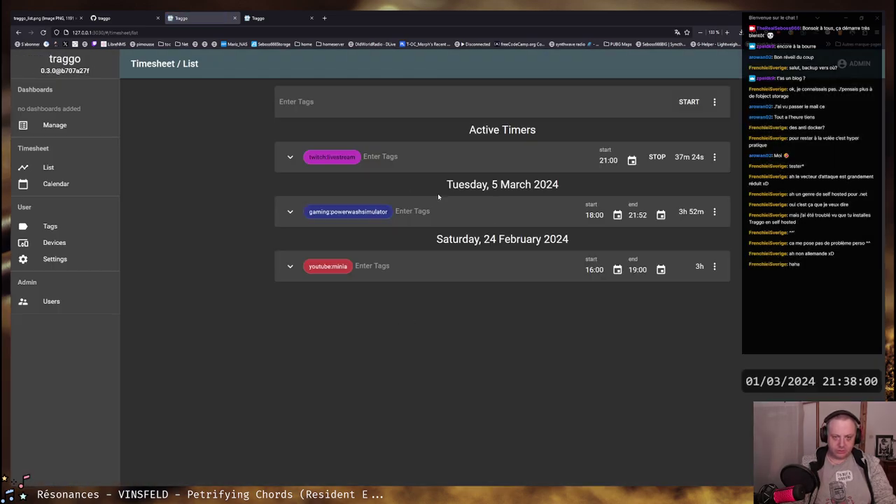
# Change the gaming entry's start date to 27 February 2024, keeping 18:00
pyautogui.click(617, 216)
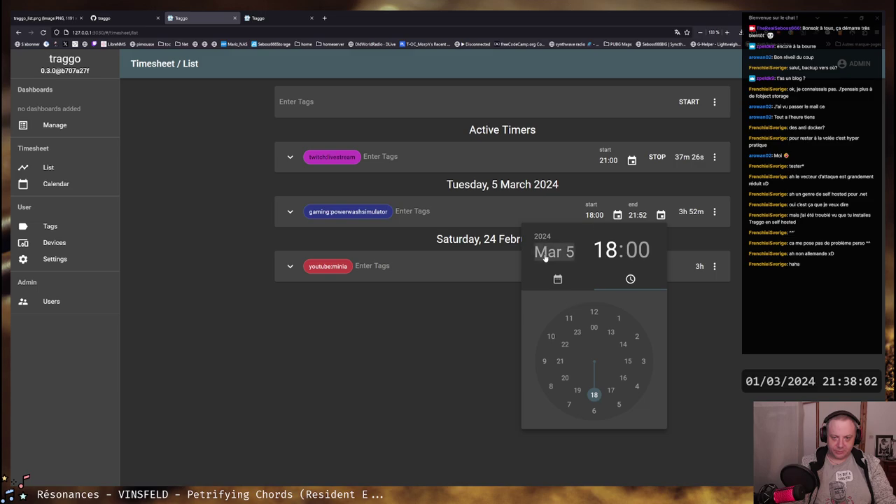
pyautogui.click(550, 256)
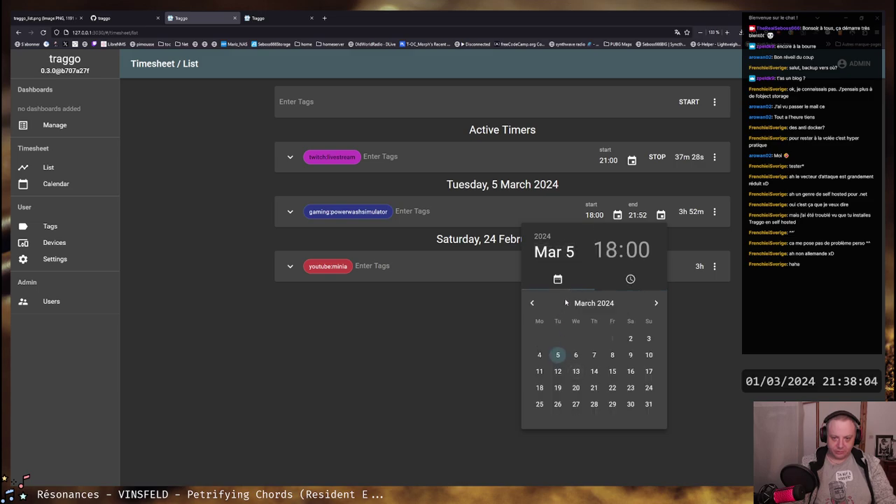
pyautogui.click(532, 303)
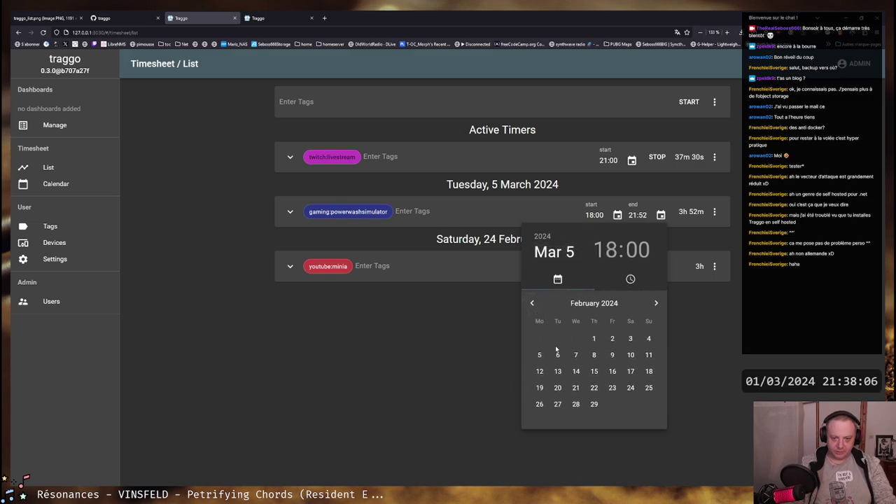
pyautogui.click(557, 404)
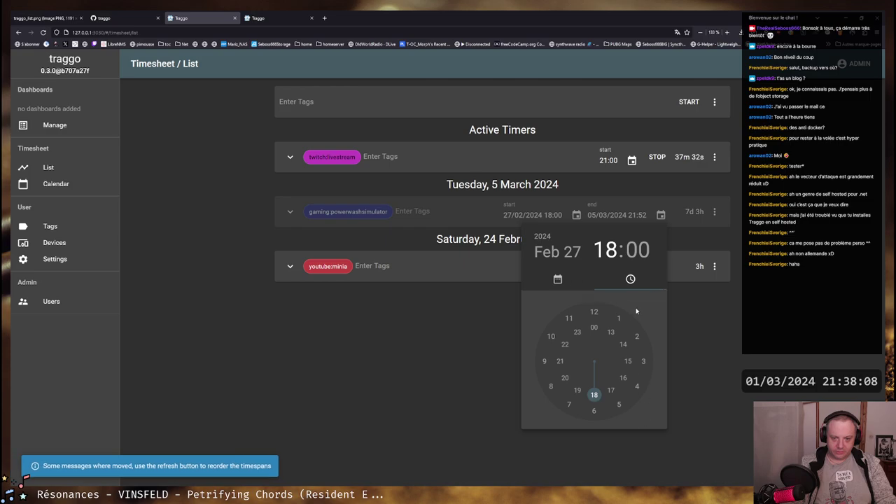
pyautogui.click(637, 210)
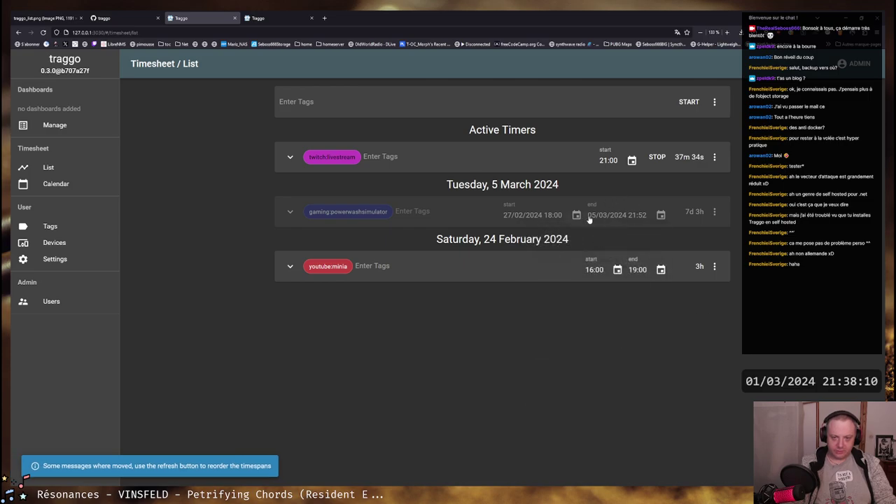
pyautogui.click(659, 216)
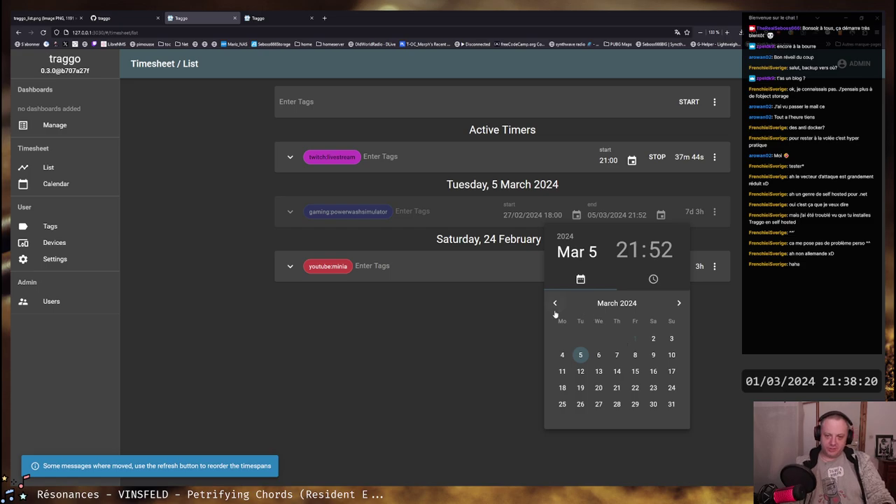
# Set the gaming:powerwashsimulator end to 27 February 2024 at 20:25
pyautogui.click(555, 303)
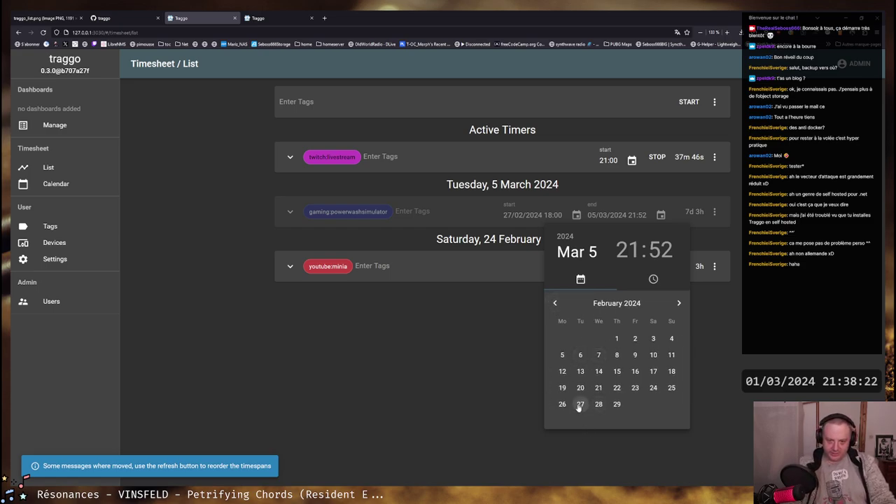
pyautogui.click(580, 405)
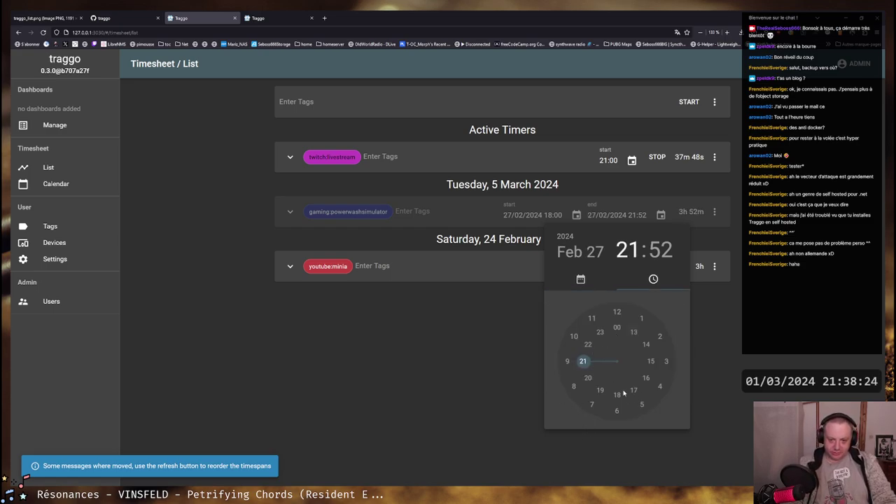
pyautogui.click(588, 379)
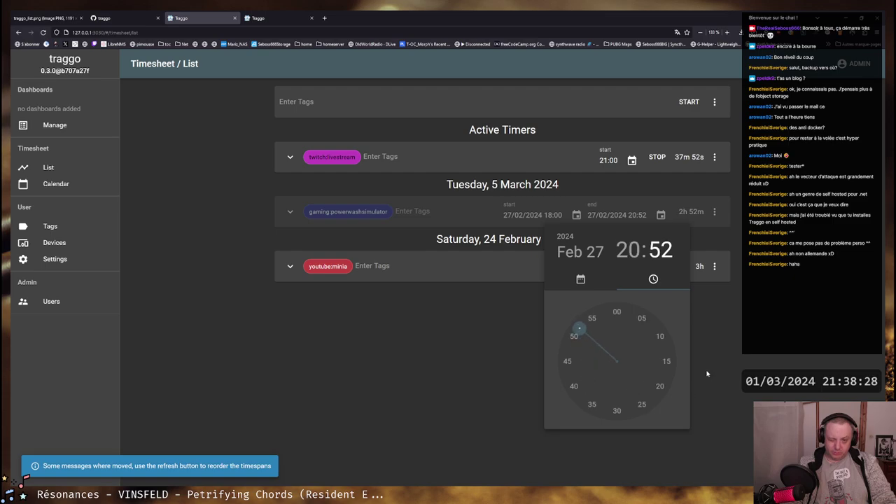
pyautogui.click(641, 405)
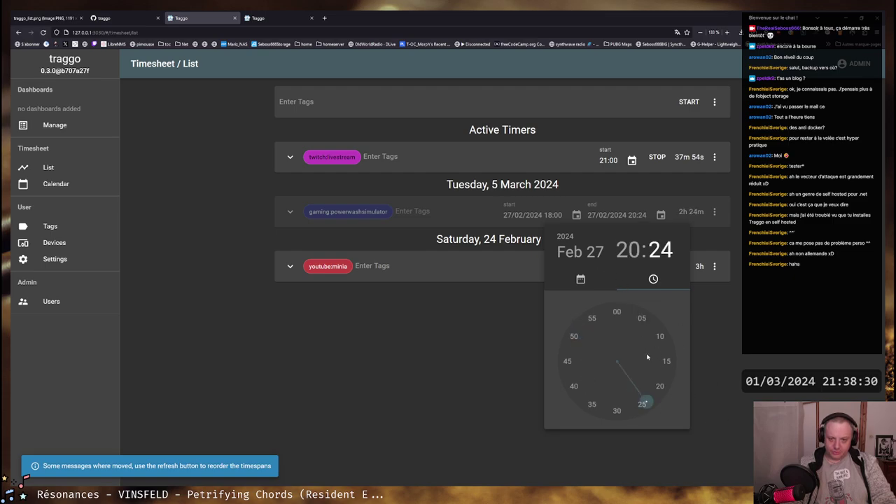
pyautogui.click(642, 404)
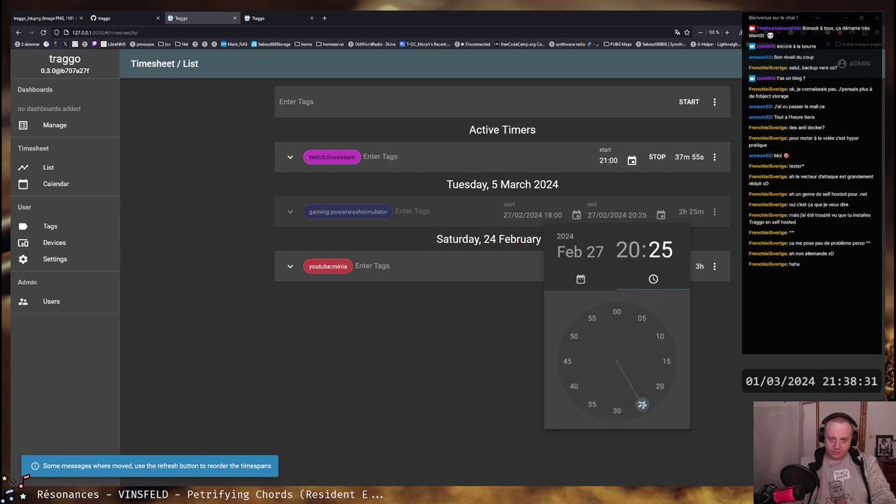
pyautogui.click(740, 338)
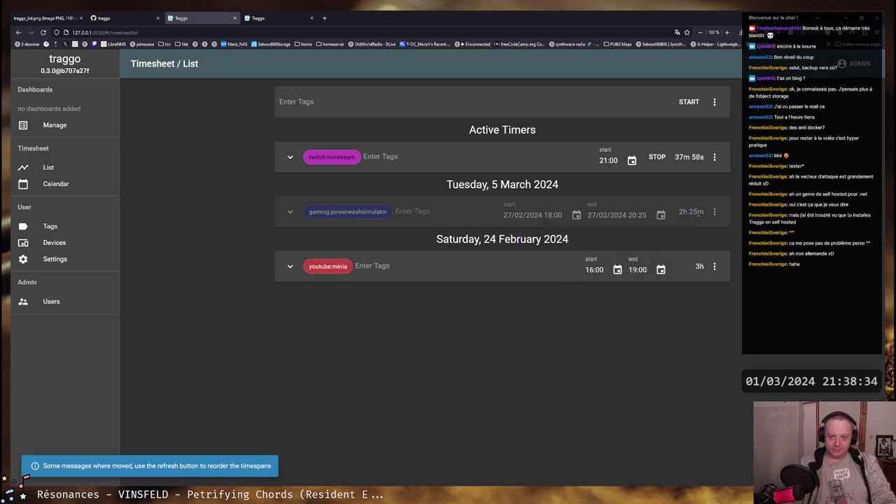
# Check the evening gaming and livestream entries in the Calendar week, then open Admin Users
pyautogui.click(61, 185)
pyautogui.scroll(5, 394, 278)
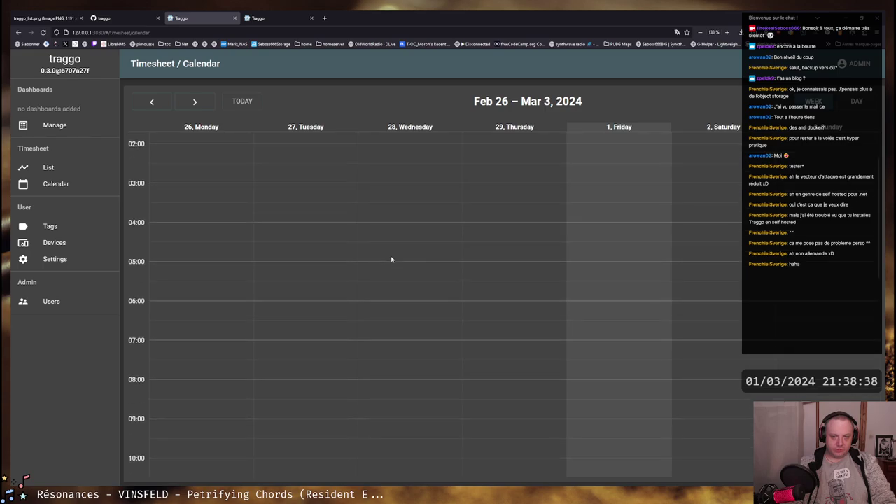
pyautogui.scroll(-13, 392, 259)
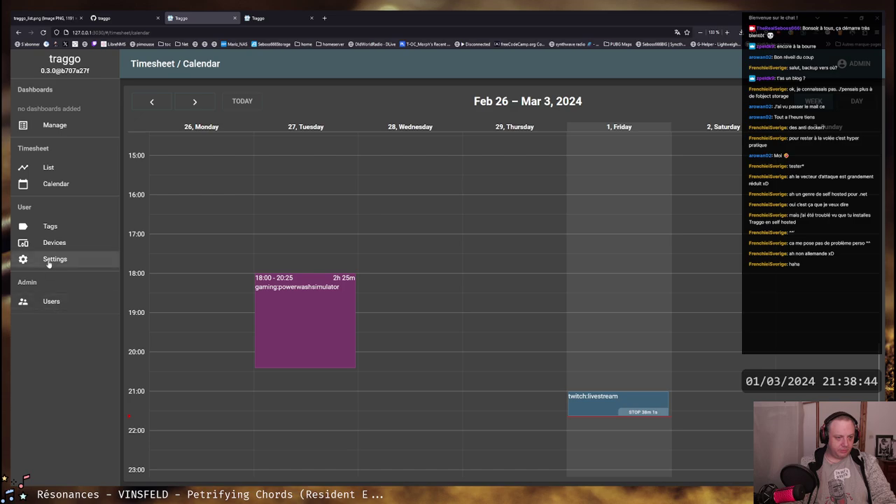
pyautogui.click(42, 301)
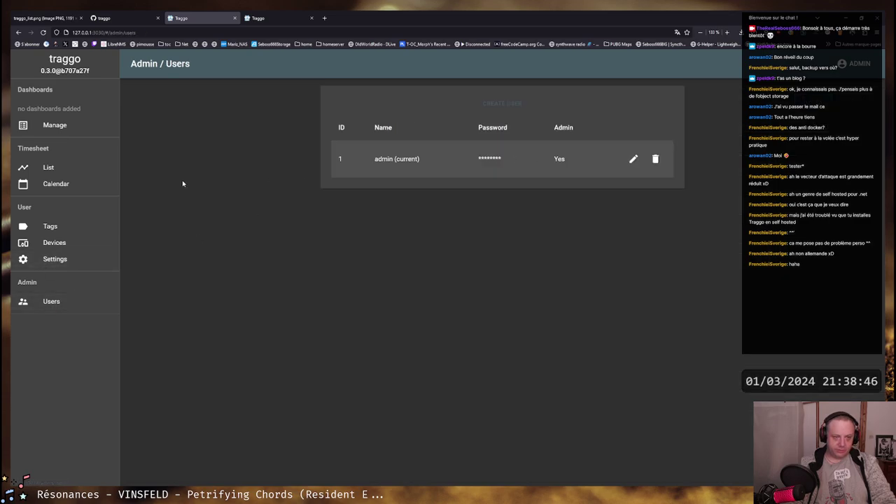
# Create a dashboard named 'Recap' under Manage Dashboards and open it from the sidebar
pyautogui.click(55, 126)
pyautogui.click(492, 106)
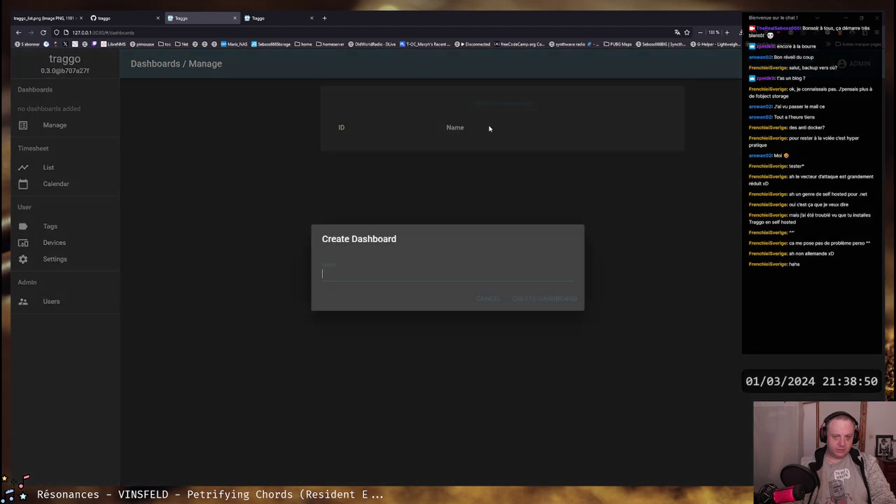
pyautogui.write('Recap')
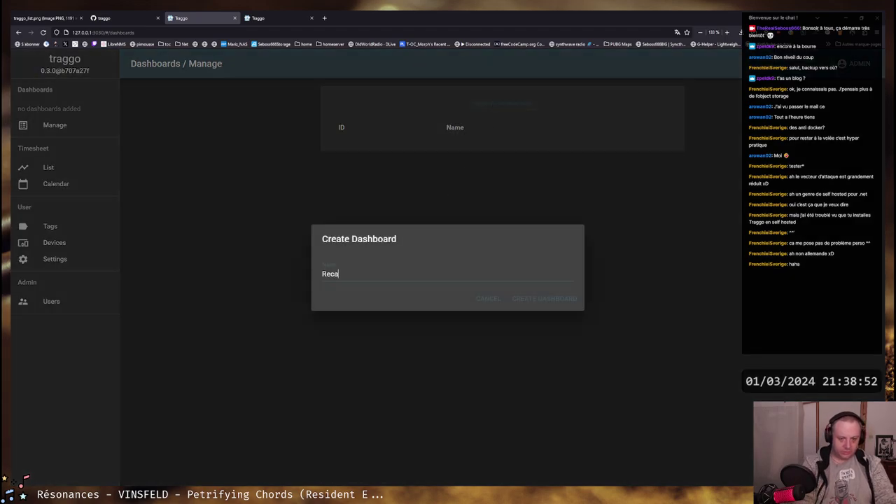
pyautogui.press('Return')
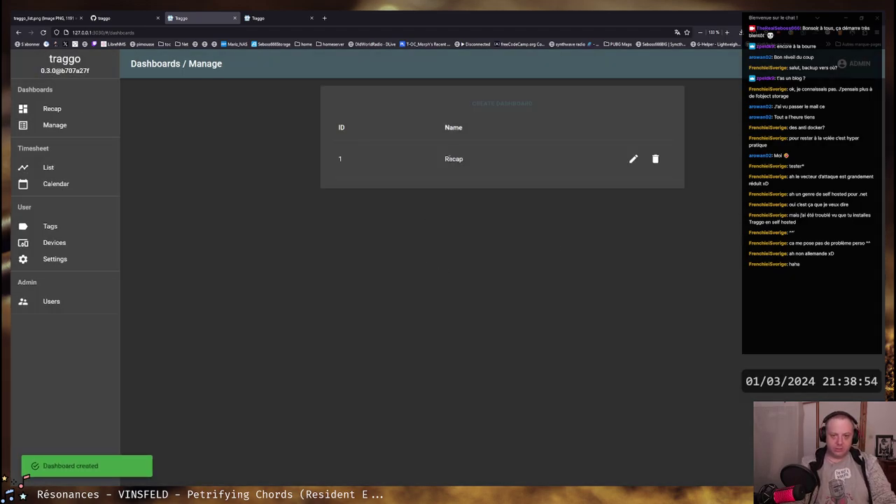
pyautogui.doubleClick(455, 159)
pyautogui.doubleClick(340, 159)
pyautogui.click(633, 160)
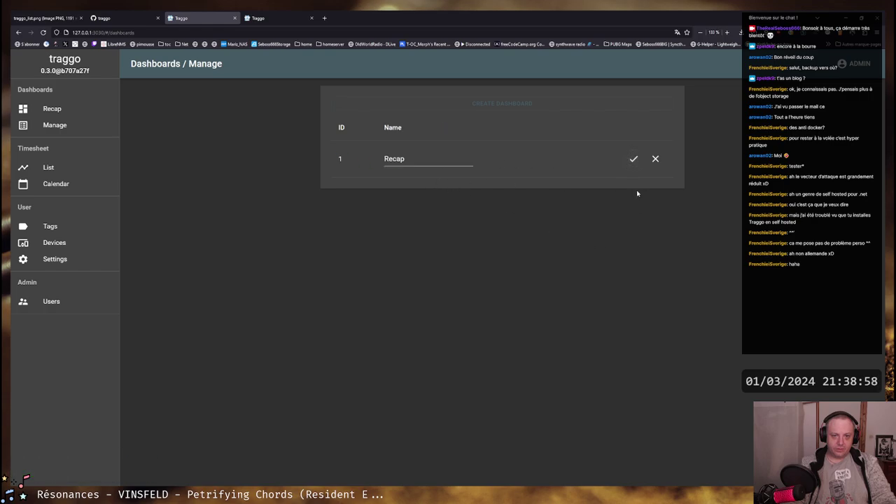
pyautogui.click(633, 159)
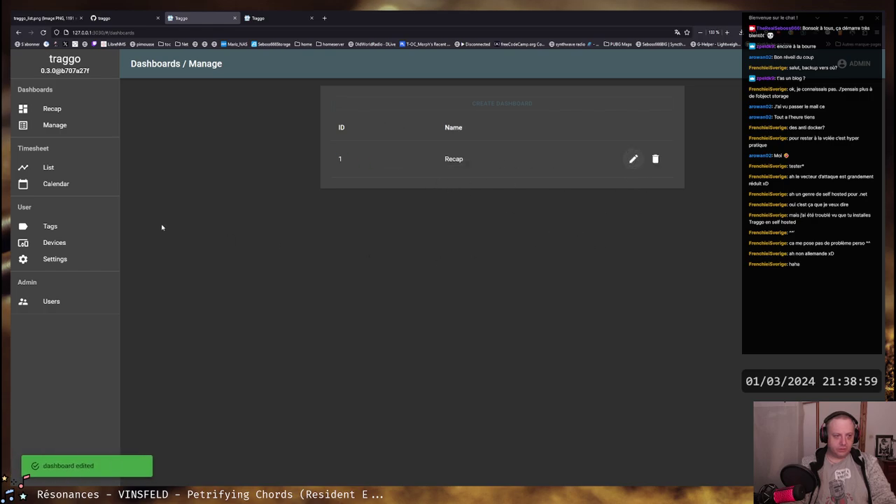
pyautogui.click(53, 109)
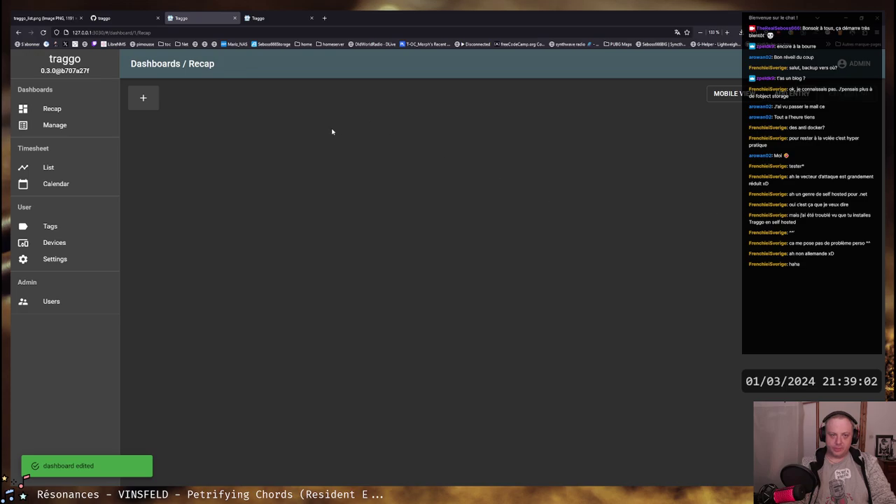
# Add a 'new range' date range of now/w to now/w, deleting an extra second range
pyautogui.click(143, 98)
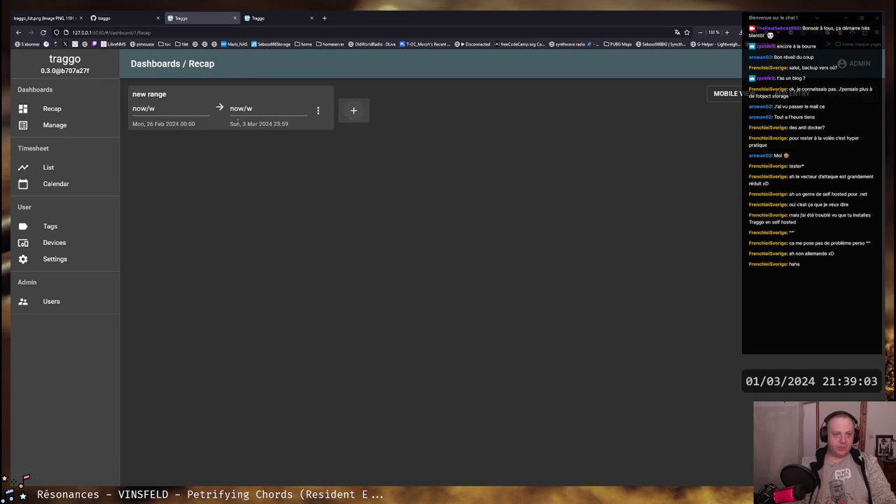
pyautogui.click(204, 108)
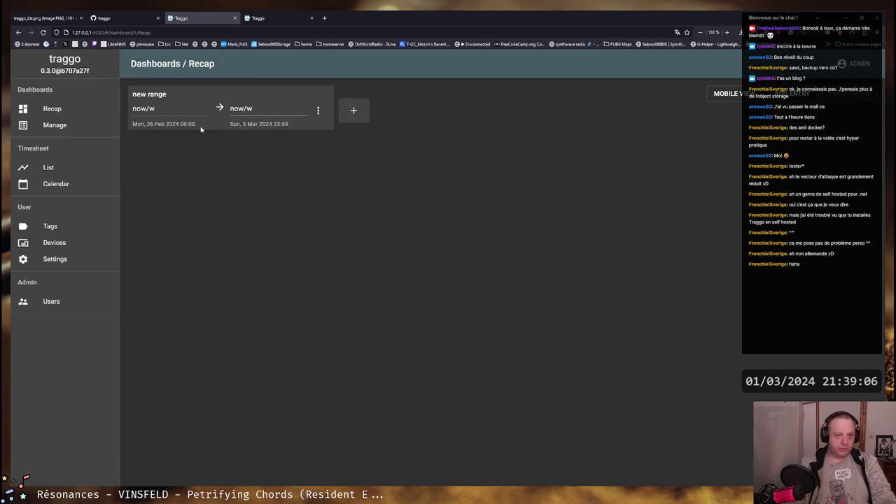
pyautogui.click(257, 109)
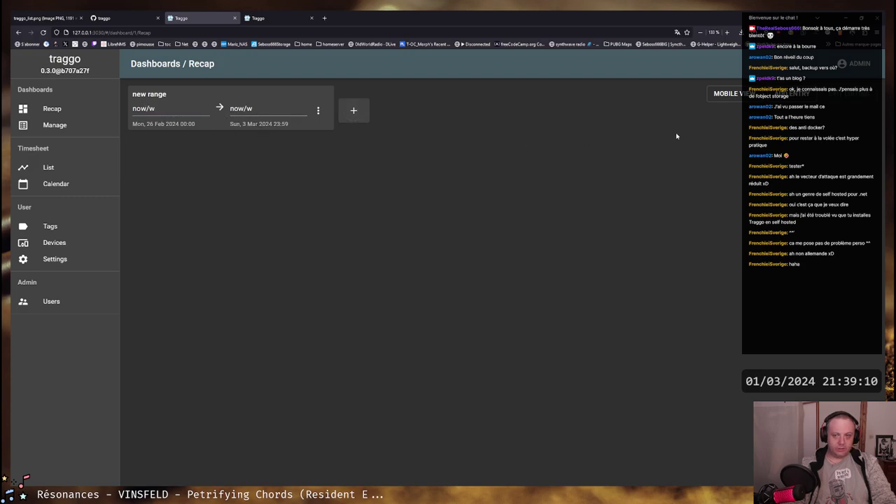
pyautogui.click(320, 116)
pyautogui.click(382, 118)
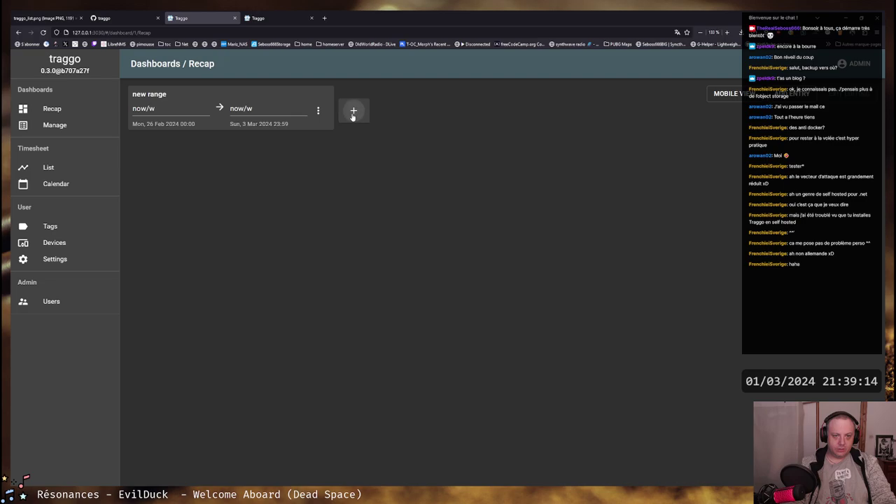
pyautogui.click(354, 112)
pyautogui.click(529, 110)
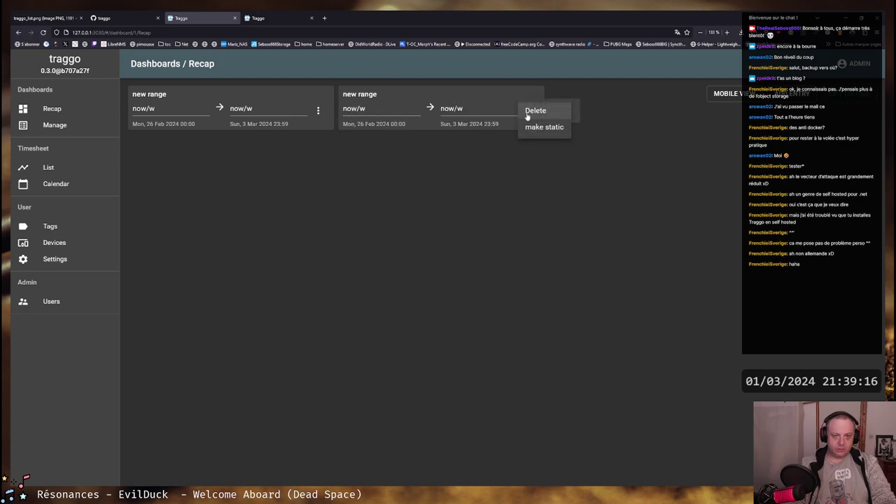
pyautogui.click(528, 113)
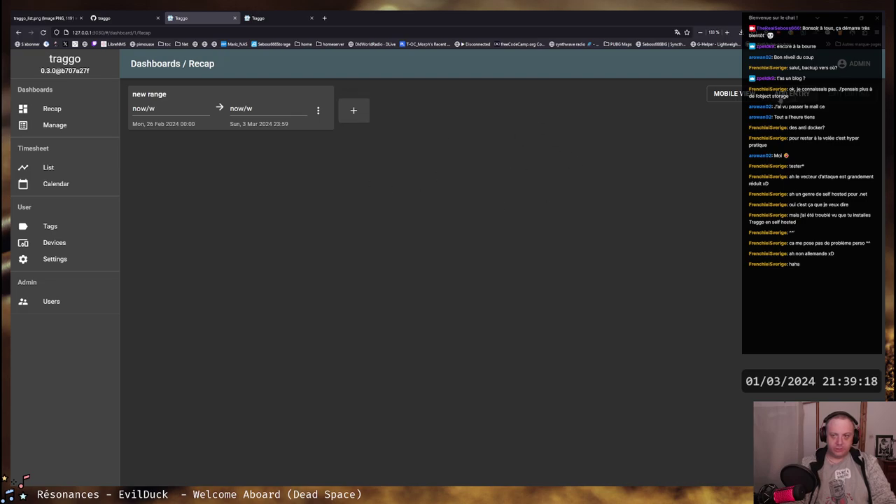
# Title a new widget 'Activity chart', keeping PieChart type and Single interval
pyautogui.click(795, 93)
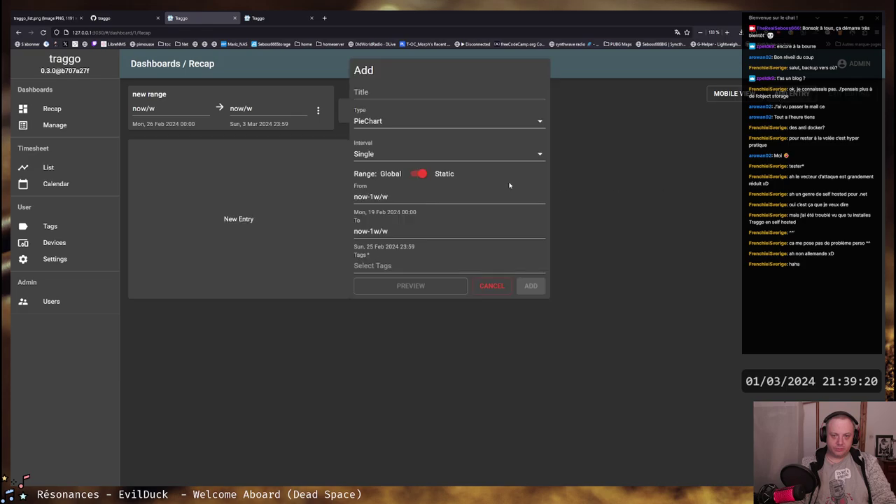
pyautogui.click(386, 93)
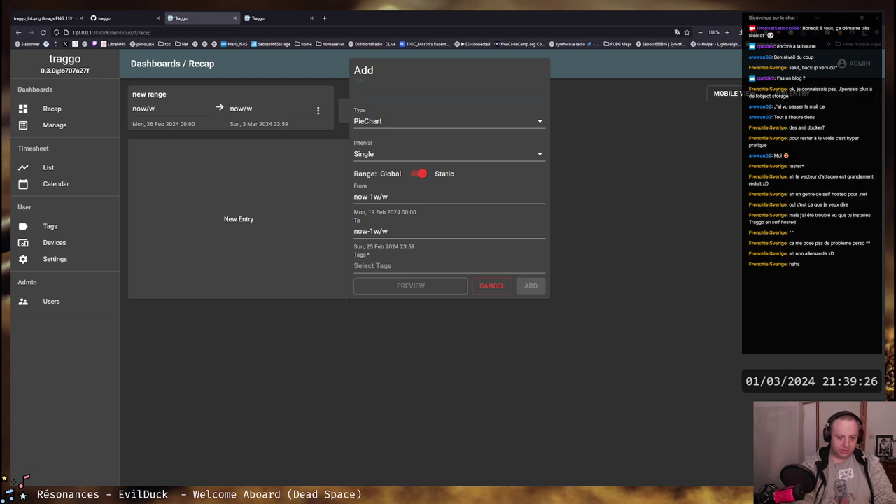
pyautogui.write('Activity ')
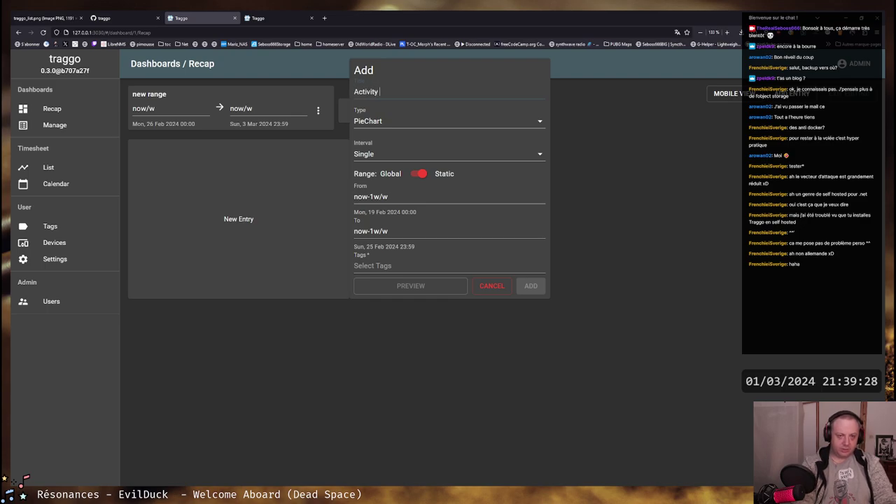
pyautogui.write('chart')
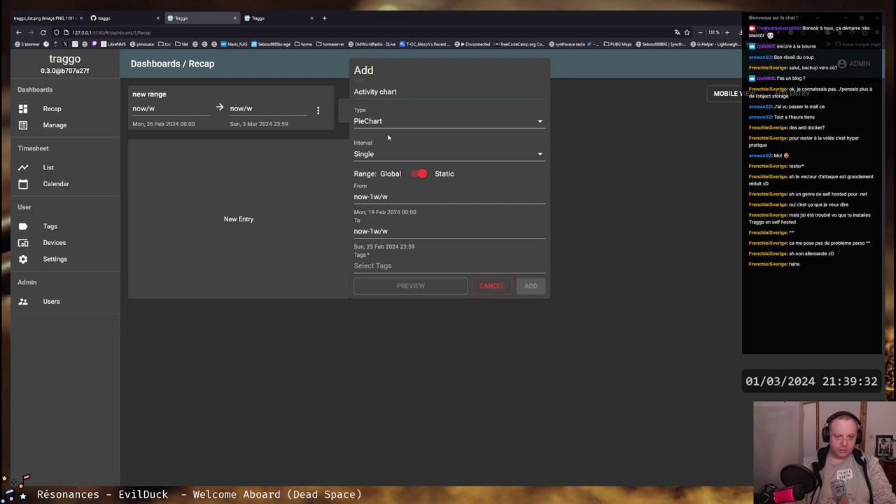
pyautogui.click(373, 155)
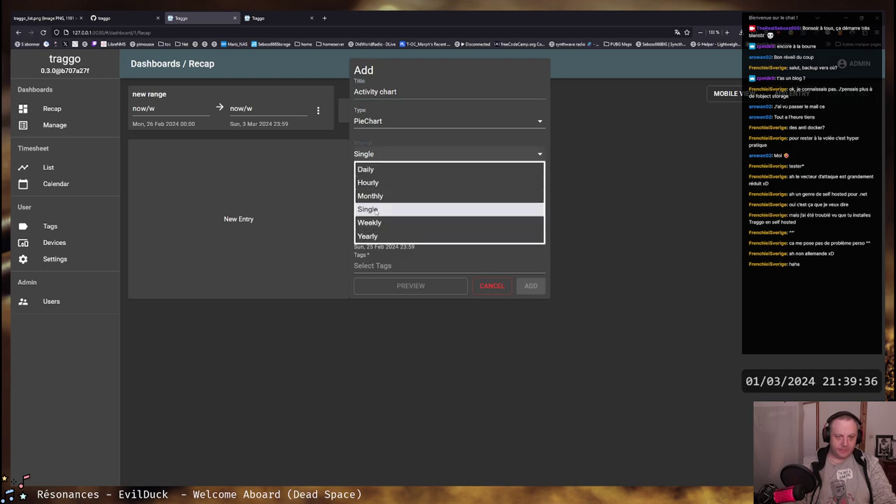
pyautogui.click(377, 159)
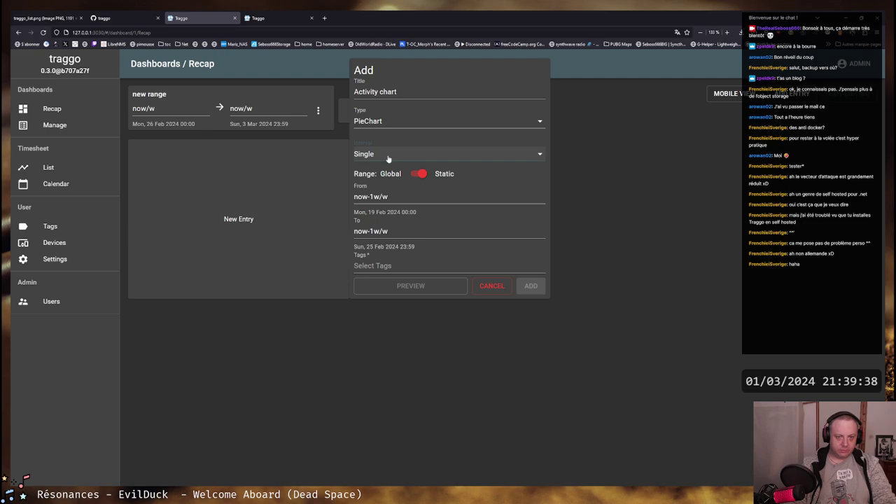
pyautogui.click(389, 158)
pyautogui.click(384, 122)
pyautogui.click(414, 124)
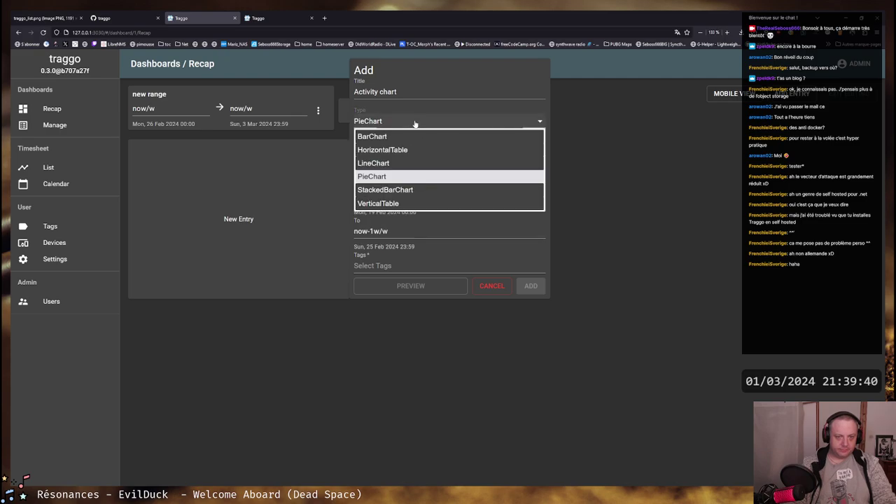
pyautogui.click(376, 122)
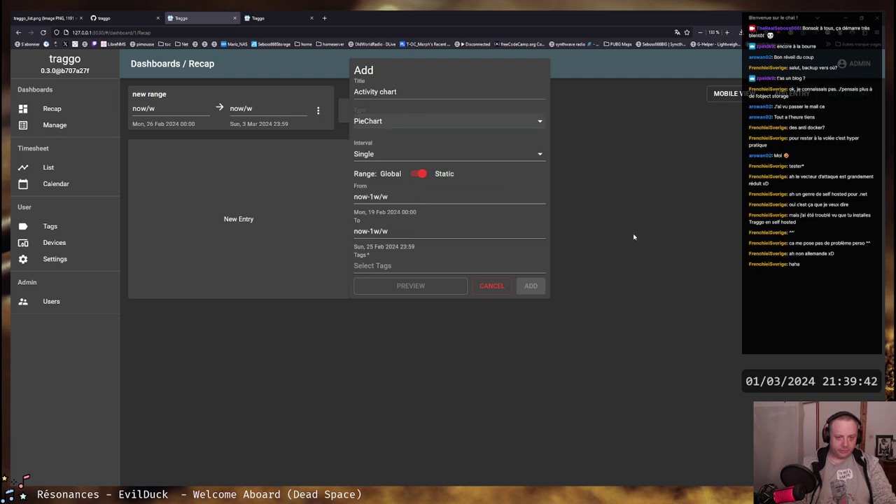
# Add the twitch, youtube and gaming tags and place the widget on the dashboard
pyautogui.click(356, 266)
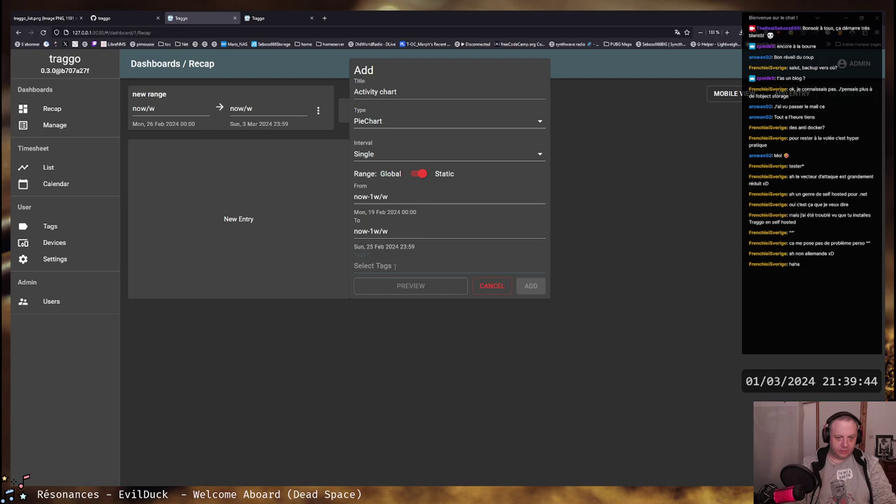
pyautogui.write('t')
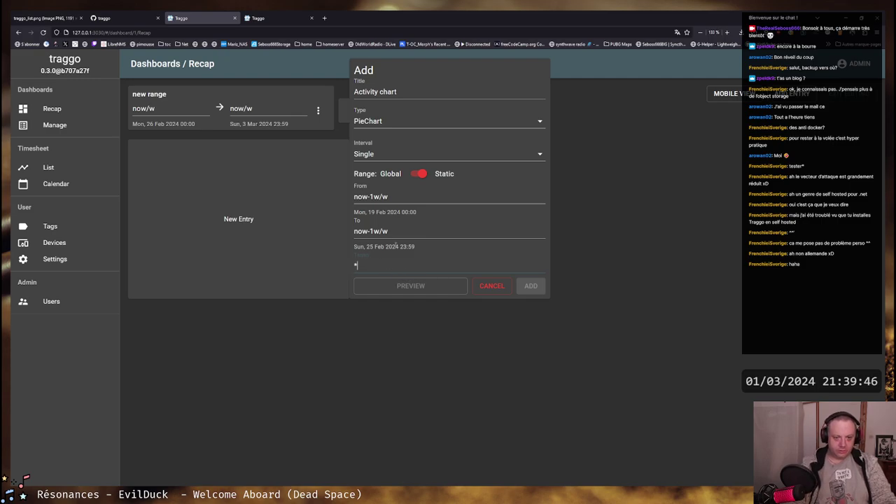
pyautogui.press('BackSpace')
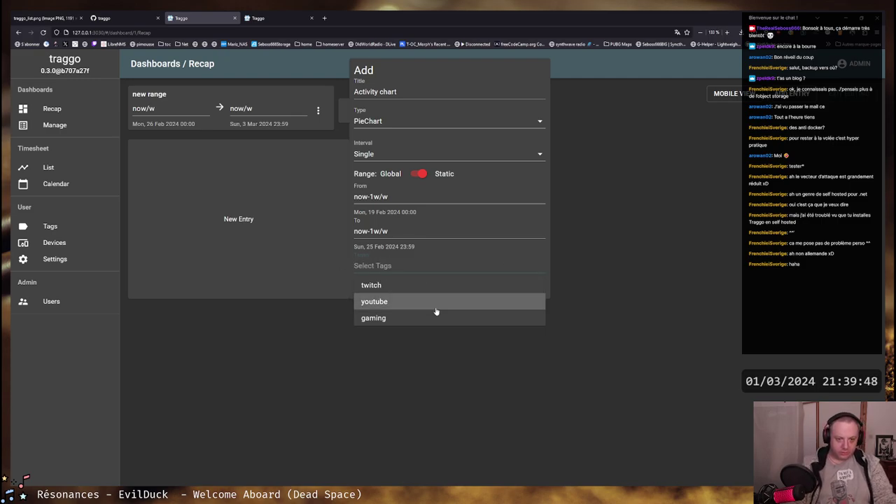
pyautogui.press('Return')
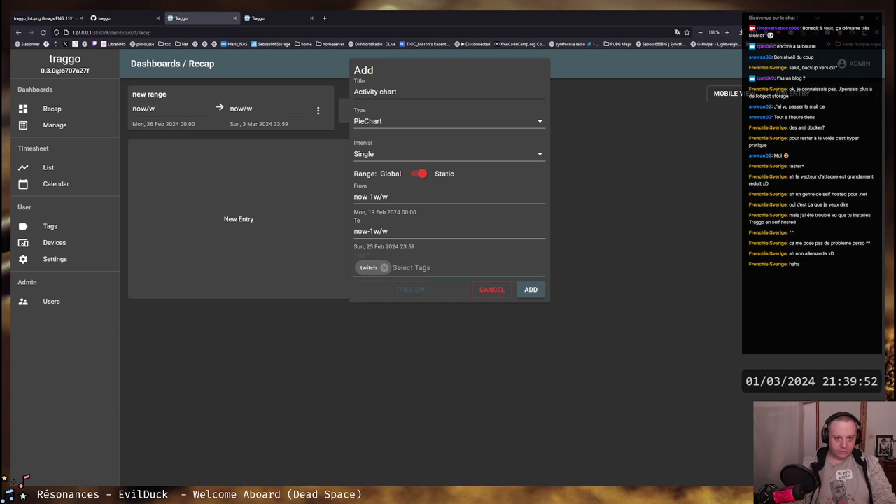
pyautogui.write('you')
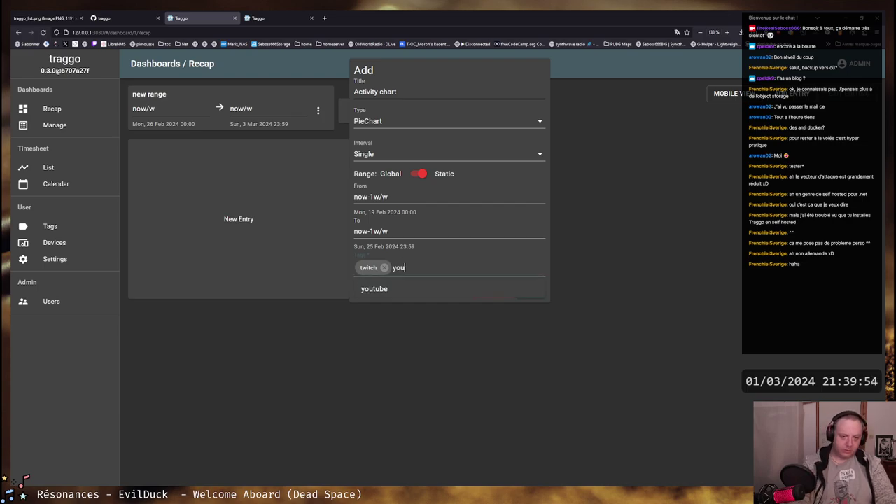
pyautogui.press('Return')
pyautogui.write('gaming')
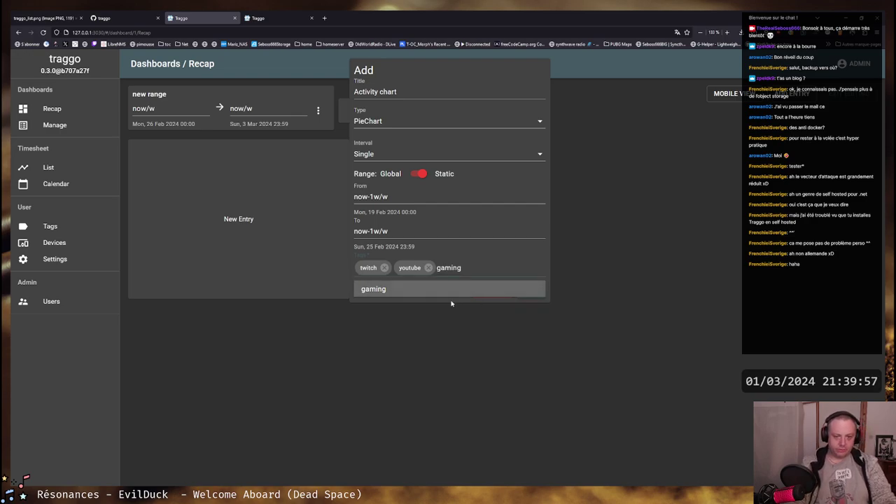
pyautogui.press('Return')
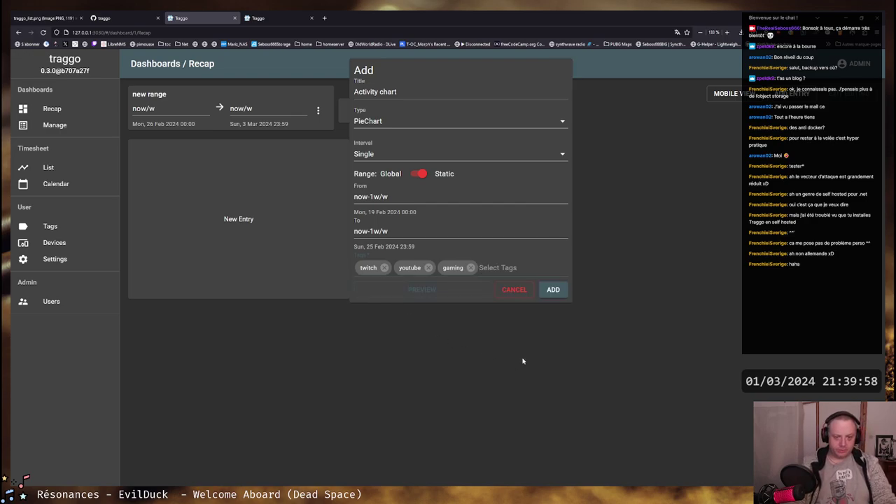
pyautogui.click(552, 289)
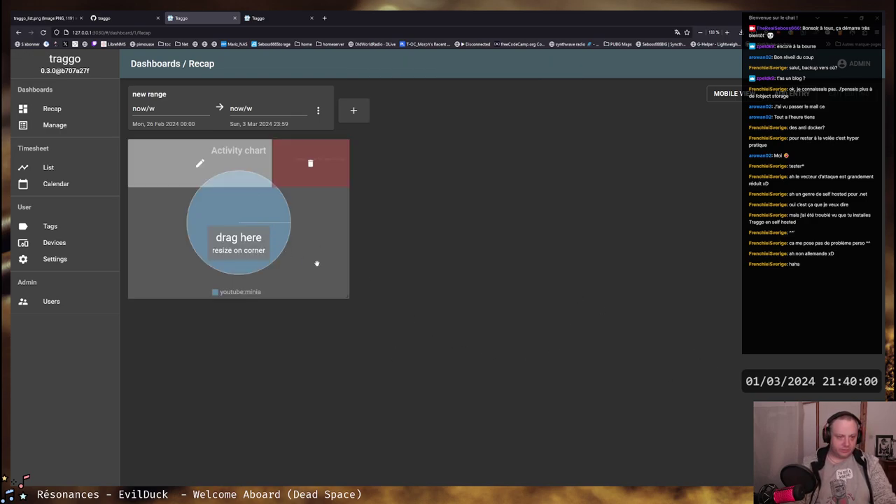
pyautogui.moveTo(346, 296)
pyautogui.mouseDown()
pyautogui.moveTo(421, 320)
pyautogui.moveTo(348, 313)
pyautogui.mouseUp()
# Change the Activity chart's To value from now-1w/w to now and save
pyautogui.click(199, 163)
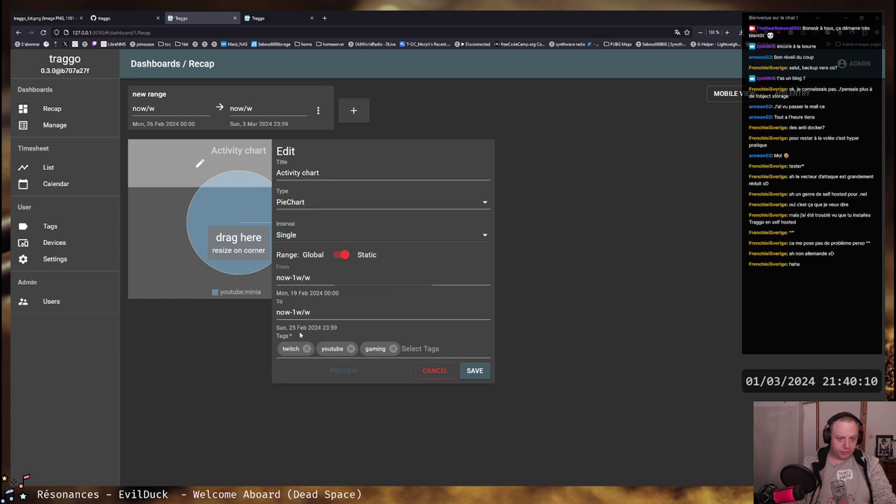
pyautogui.click(295, 311)
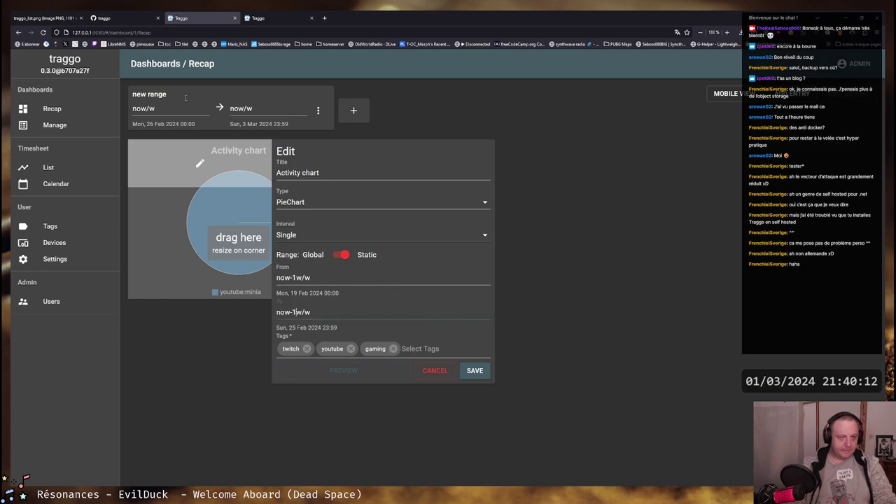
pyautogui.moveTo(321, 312); pyautogui.dragTo(355, 312)
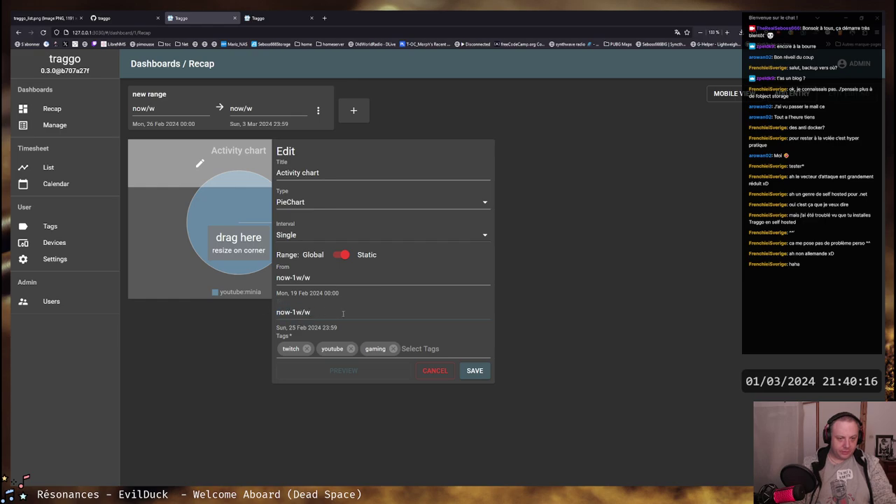
pyautogui.click(472, 372)
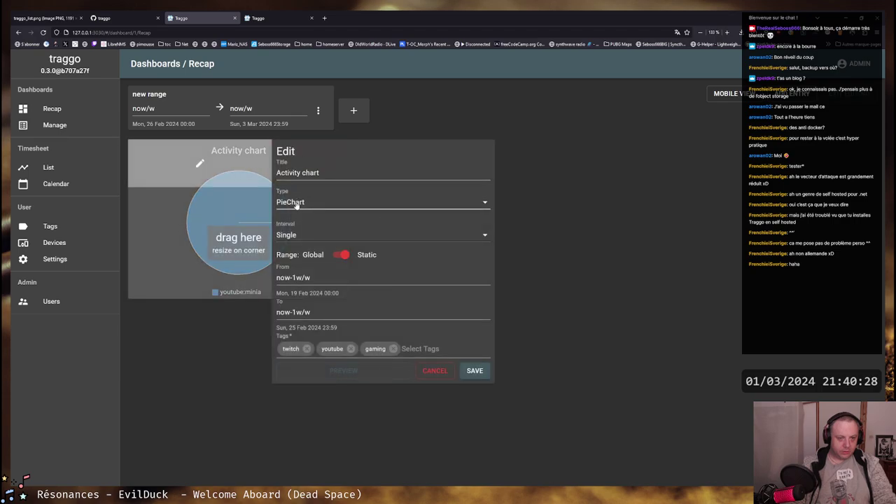
pyautogui.moveTo(311, 277); pyautogui.dragTo(276, 278)
pyautogui.click(311, 312)
pyautogui.moveTo(311, 312); pyautogui.dragTo(290, 313)
pyautogui.press('BackSpace')
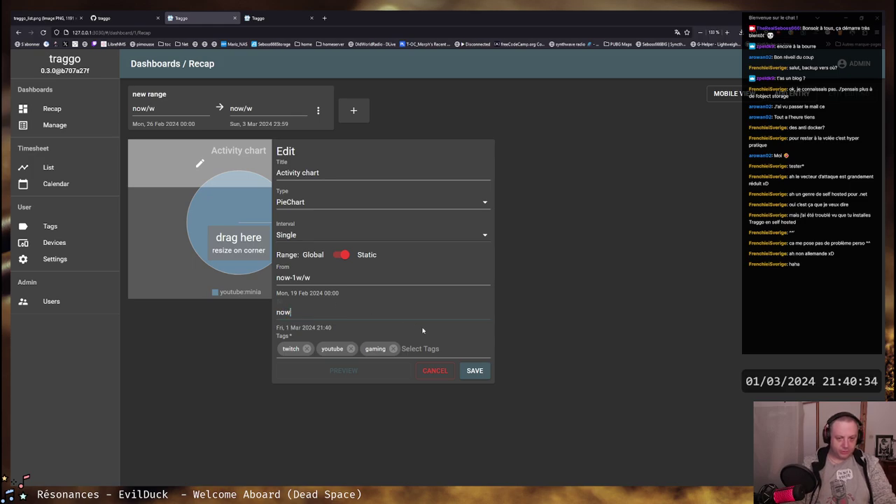
pyautogui.click(474, 371)
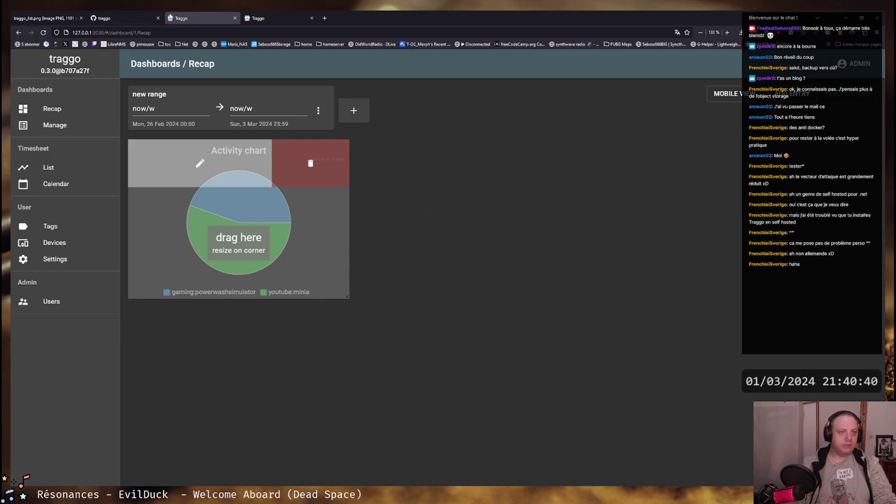
pyautogui.click(276, 18)
# In the Timesheet list, start a twitch:stream_setup timer and stop it after 6s
pyautogui.doubleClick(256, 158)
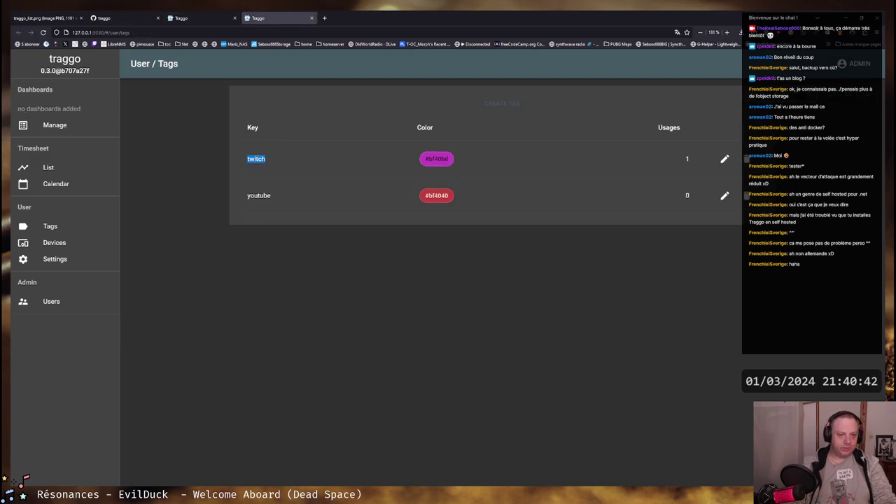
pyautogui.click(320, 163)
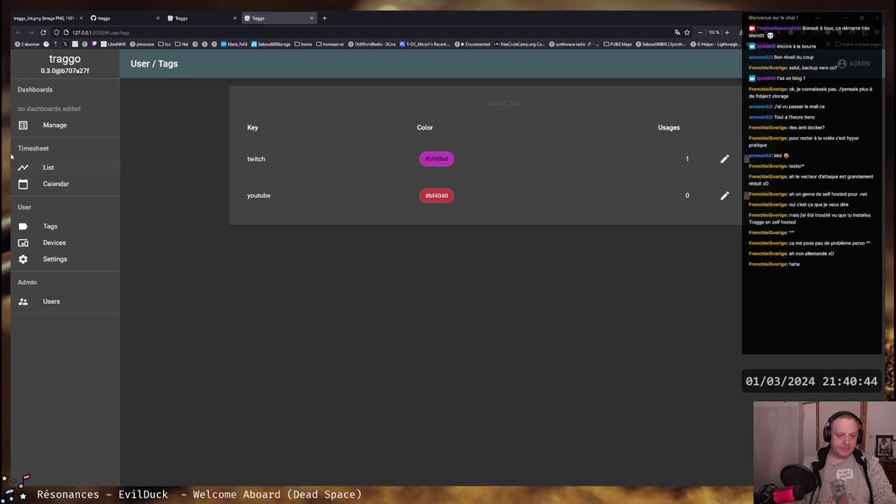
pyautogui.click(42, 167)
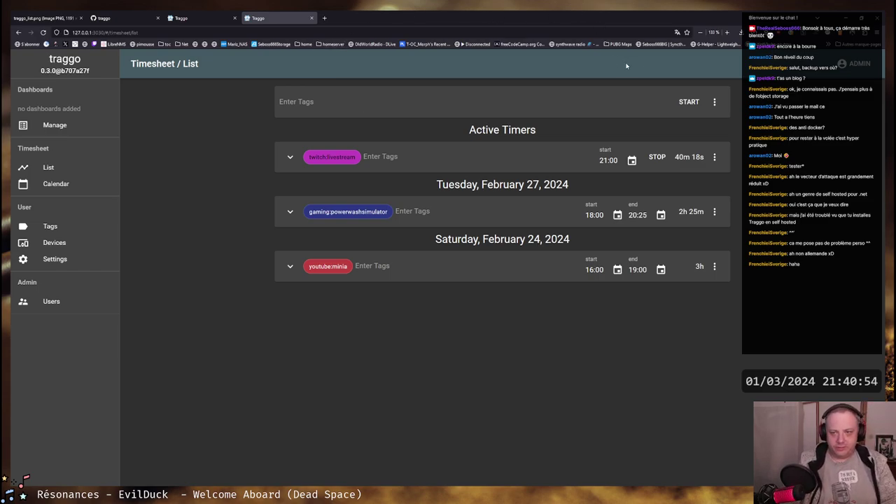
pyautogui.click(396, 98)
pyautogui.click(301, 121)
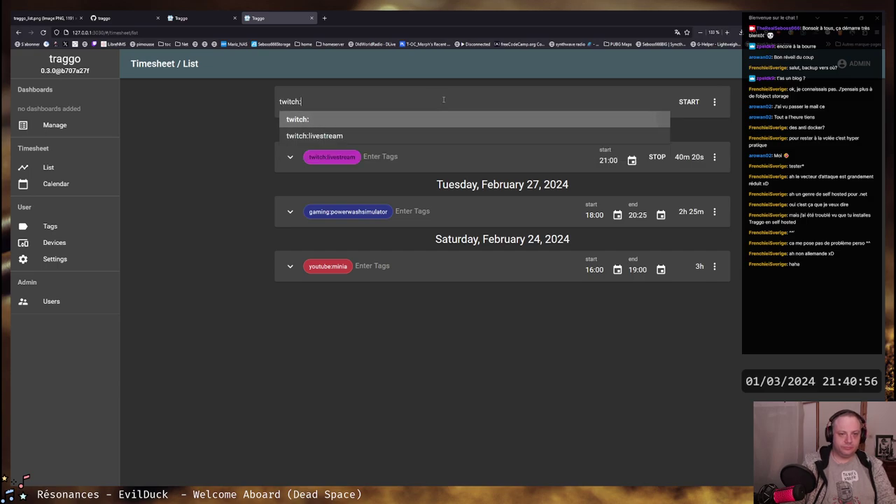
pyautogui.write('stream_setup')
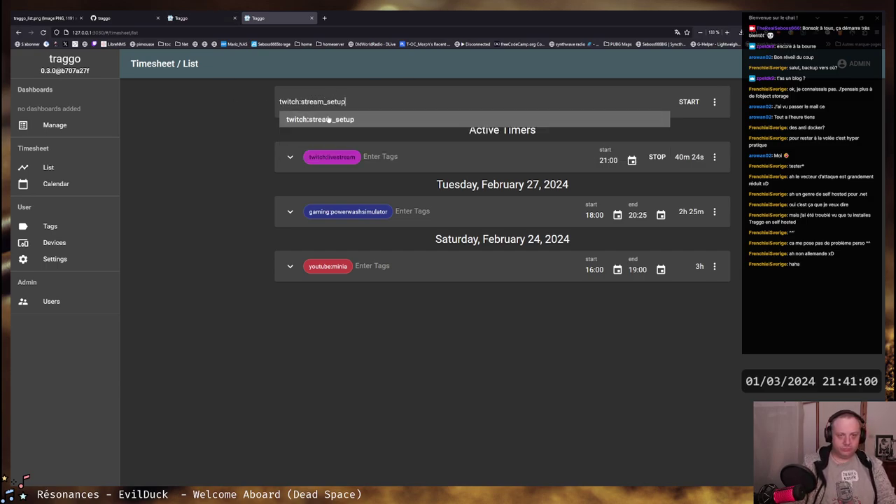
pyautogui.click(329, 119)
pyautogui.click(689, 102)
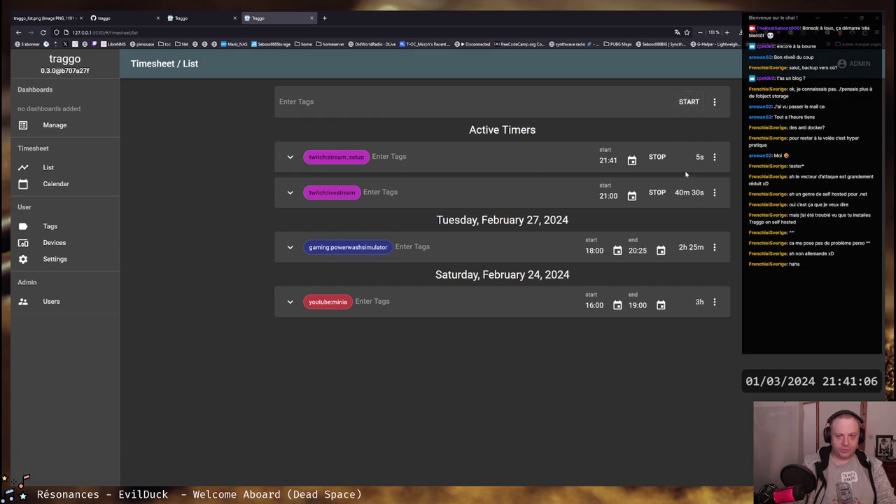
pyautogui.click(657, 157)
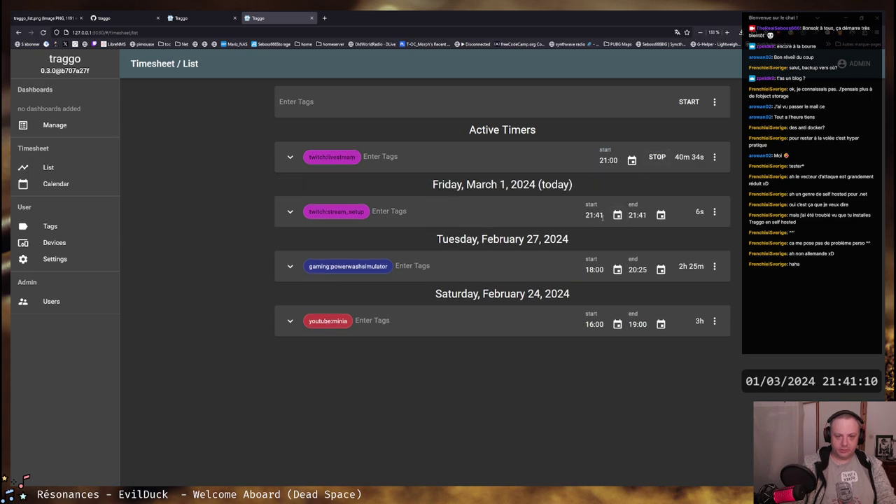
# Move the stream_setup start hour earlier and set its end time to 19:30
pyautogui.click(617, 215)
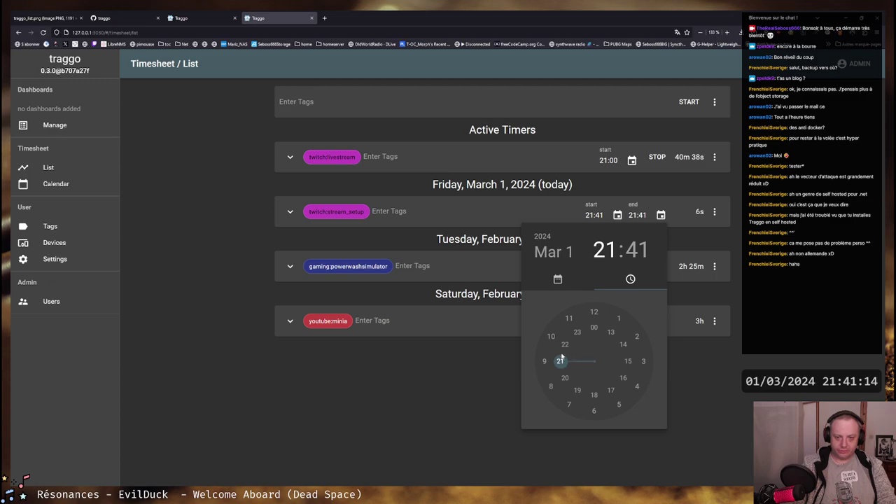
pyautogui.moveTo(561, 358); pyautogui.dragTo(593, 398)
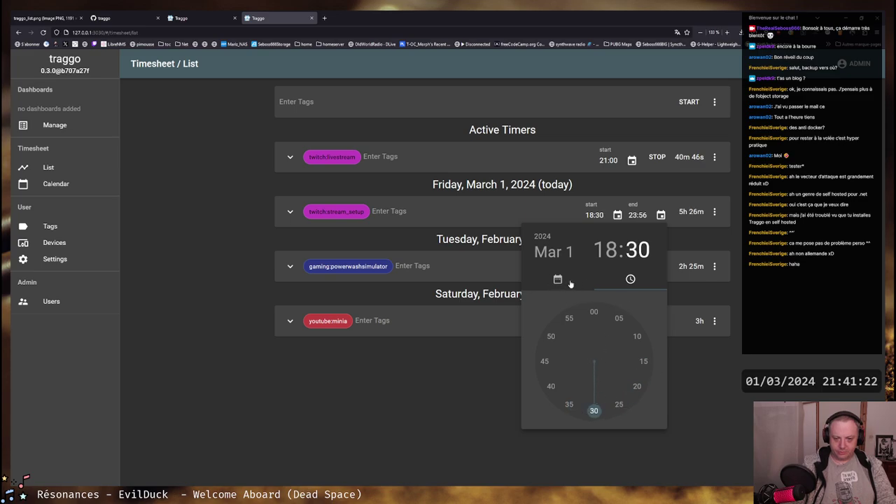
pyautogui.press('Escape')
pyautogui.click(661, 215)
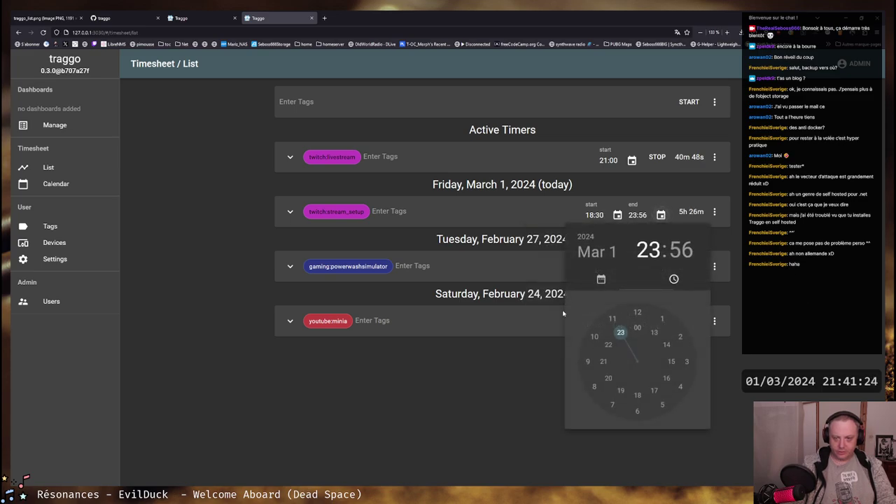
pyautogui.moveTo(621, 333); pyautogui.dragTo(621, 391)
pyautogui.click(637, 411)
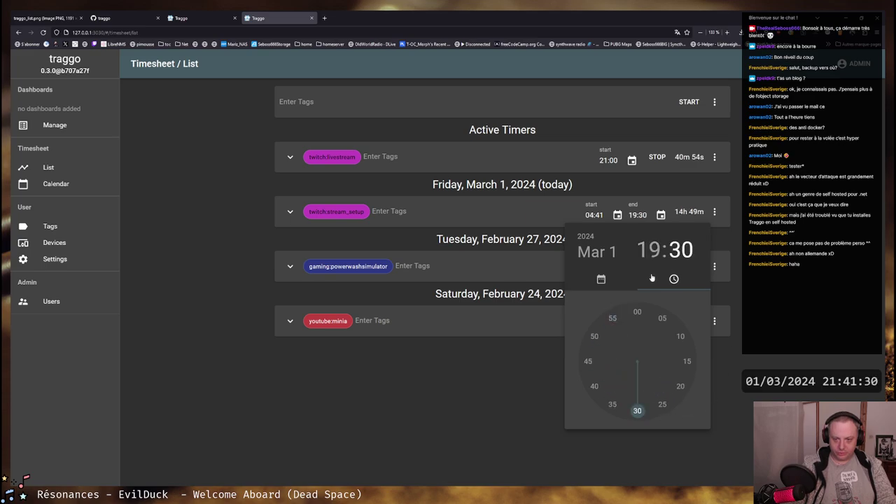
pyautogui.press('Escape')
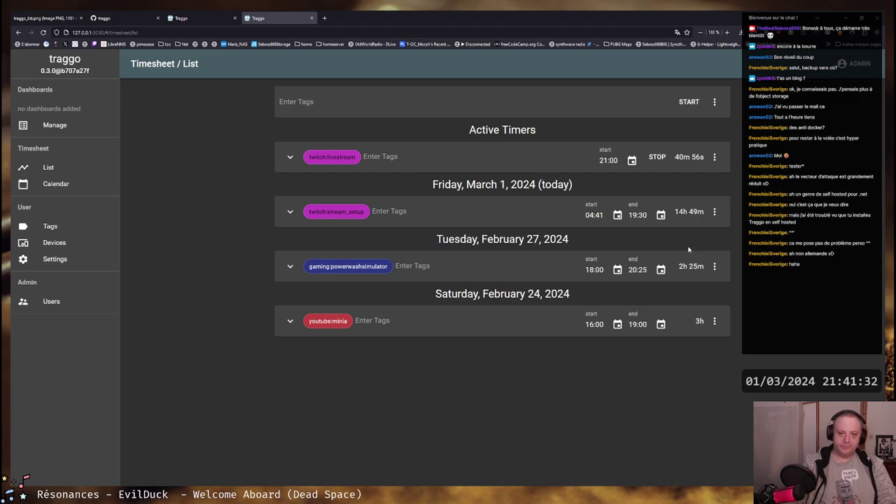
# Set the stream_setup start time to 18:30 and reconfirm the 19:30 end
pyautogui.click(618, 215)
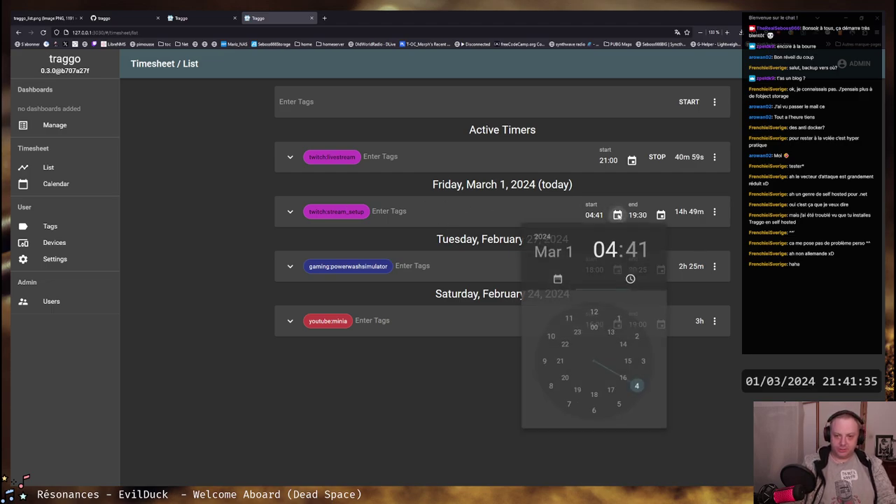
pyautogui.click(578, 390)
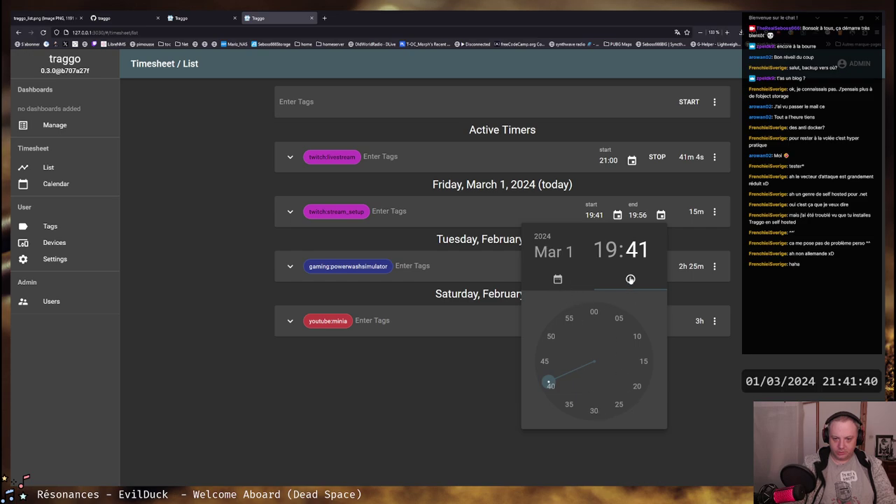
pyautogui.click(594, 310)
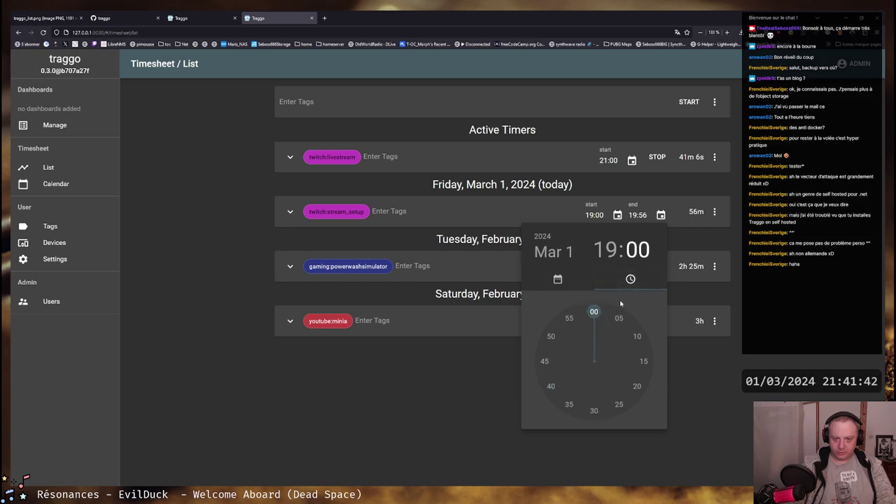
pyautogui.click(608, 252)
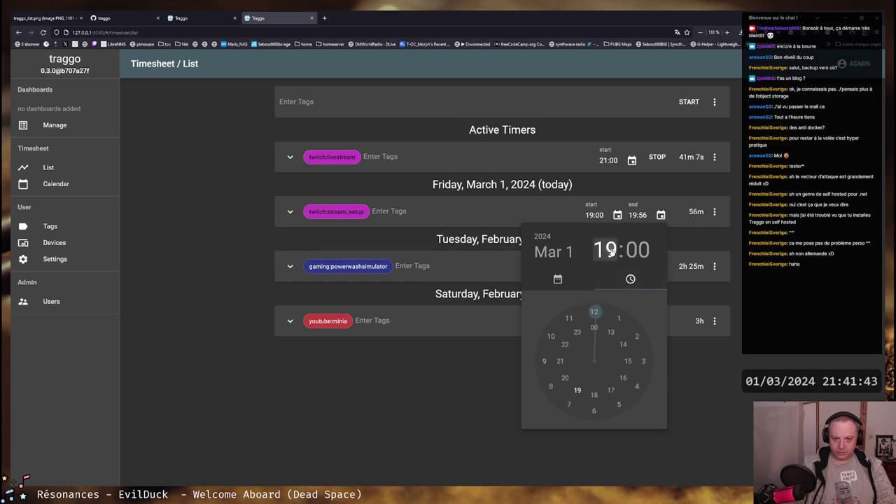
pyautogui.click(594, 396)
pyautogui.click(592, 412)
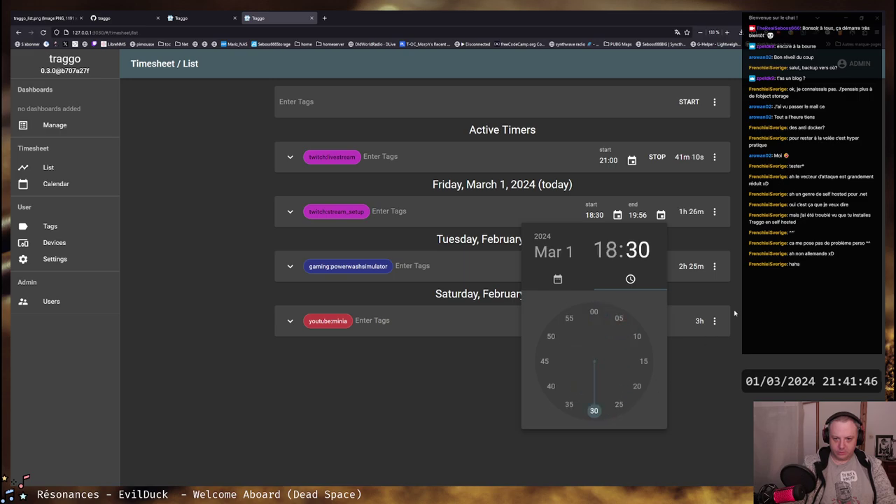
pyautogui.click(748, 373)
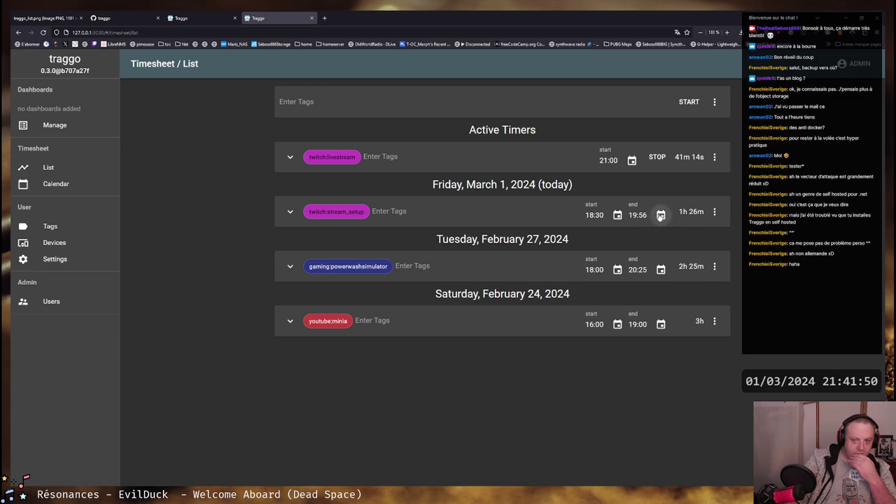
pyautogui.click(660, 215)
pyautogui.click(620, 390)
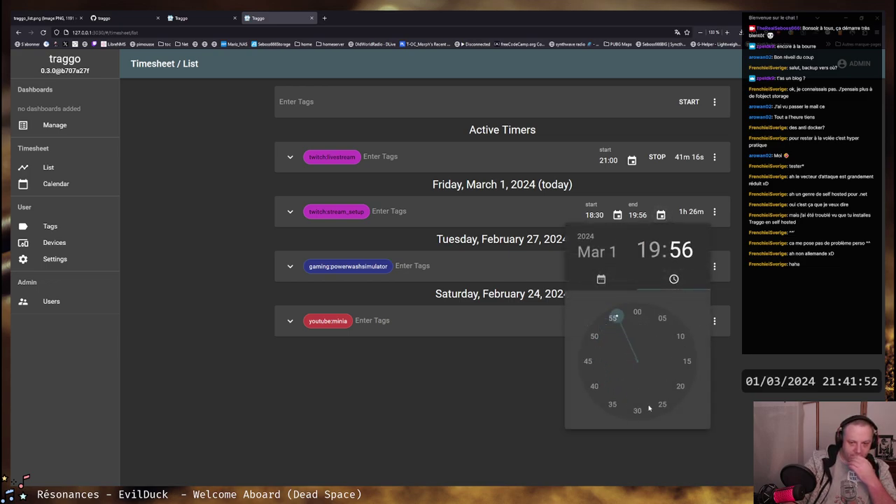
pyautogui.click(638, 410)
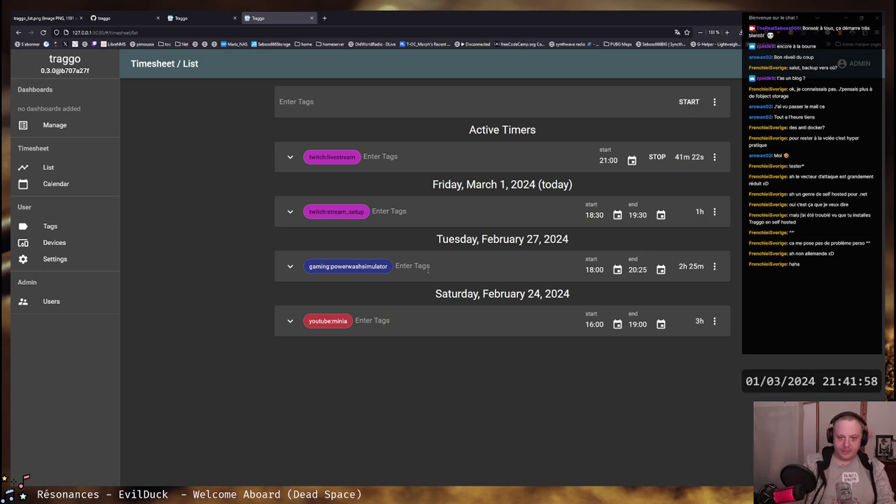
# Reload the dashboard management page and open the new Recap dashboard
pyautogui.tripleClick(432, 186)
pyautogui.click(119, 169)
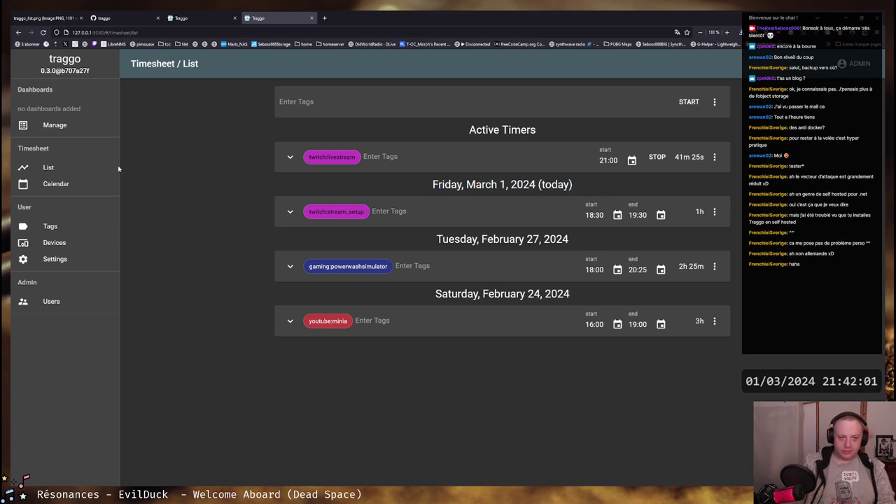
pyautogui.click(60, 126)
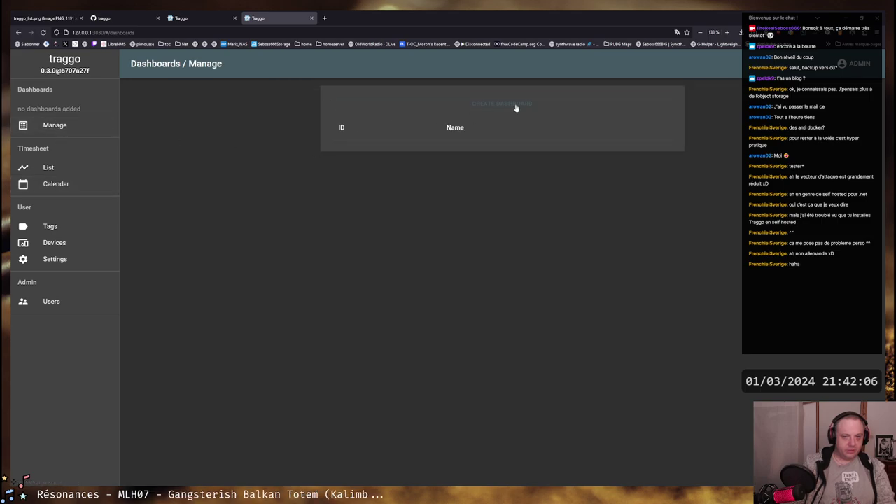
pyautogui.press('F5')
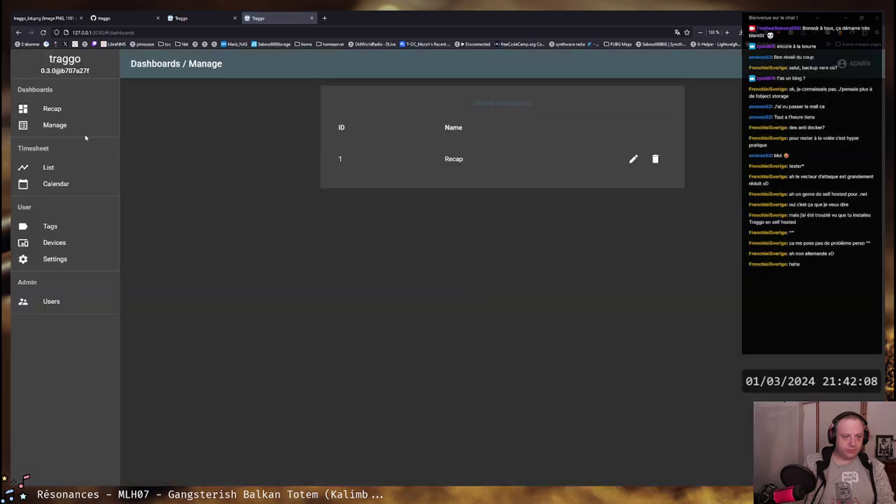
pyautogui.click(52, 109)
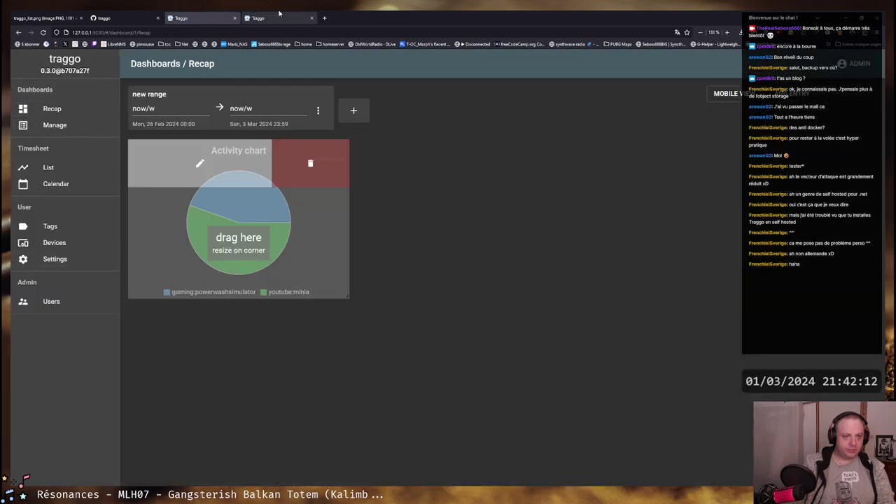
# Return to the plain Recap dashboard page showing the gaming, youtube and twitch pie slices
pyautogui.click(137, 13)
pyautogui.click(189, 18)
pyautogui.click(259, 17)
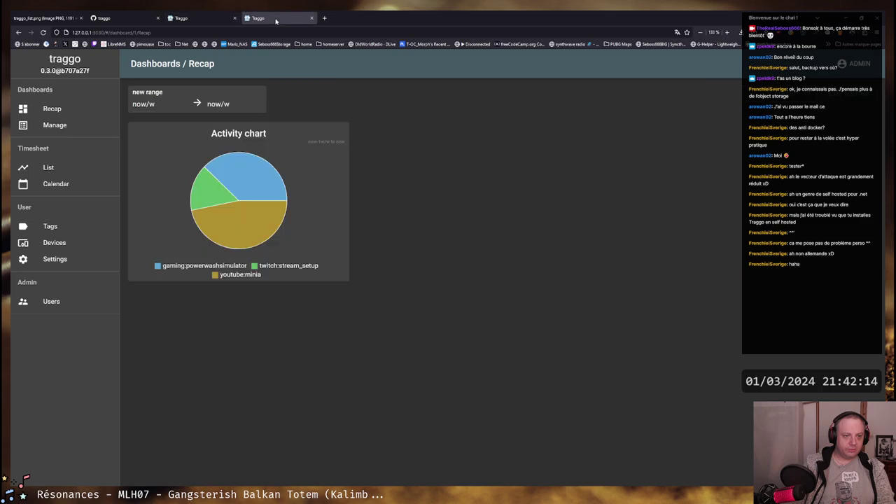
pyautogui.click(212, 15)
pyautogui.click(298, 14)
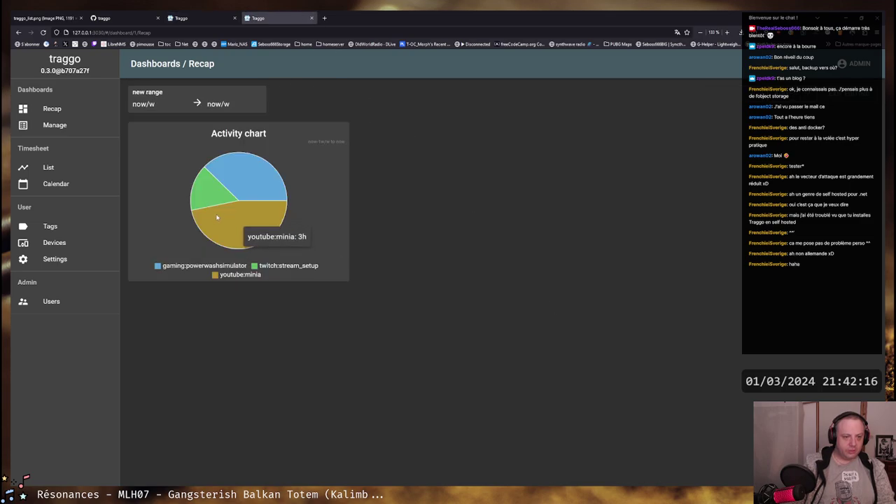
pyautogui.moveTo(211, 201)
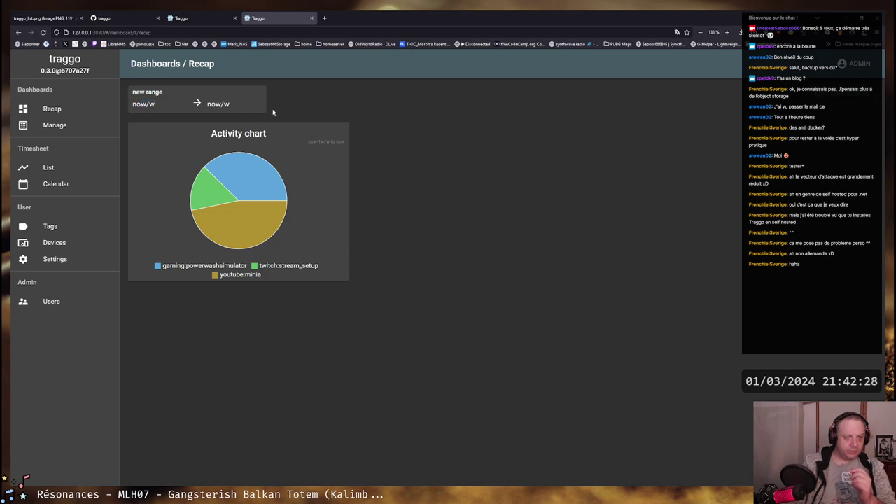
# Delete the now/w date range from the Recap dashboard in edit mode
pyautogui.moveTo(208, 103); pyautogui.dragTo(346, 110)
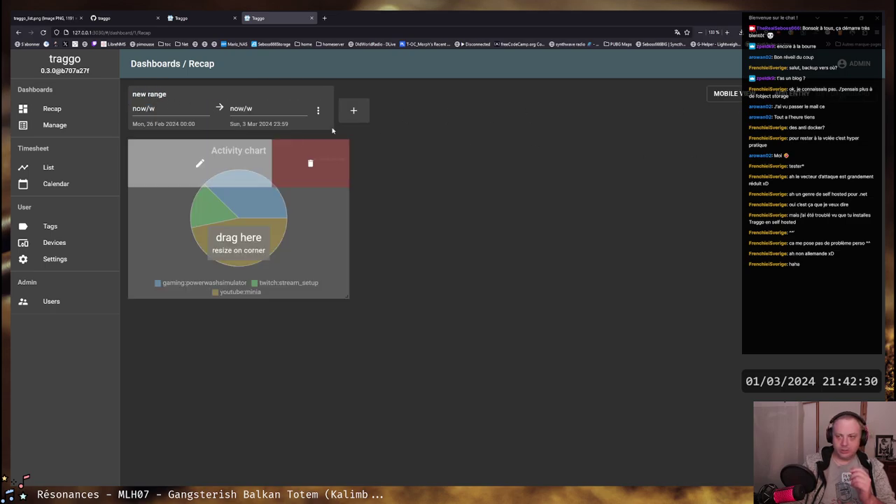
pyautogui.click(318, 110)
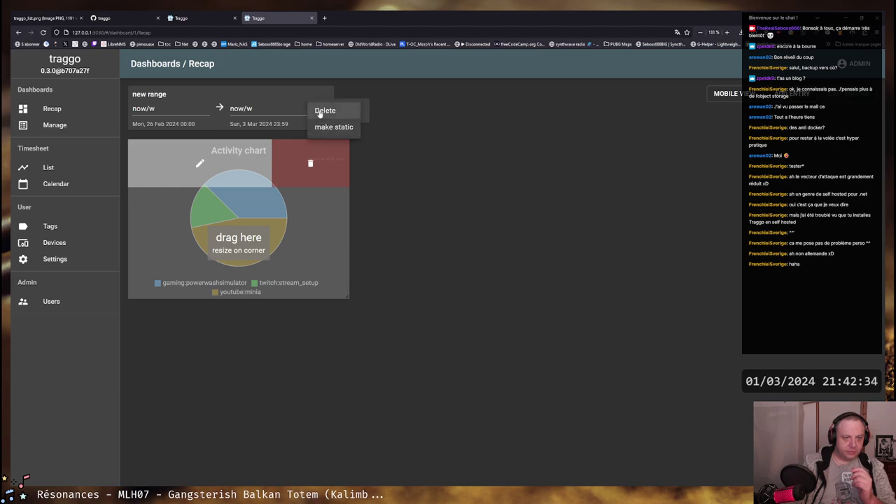
pyautogui.click(319, 111)
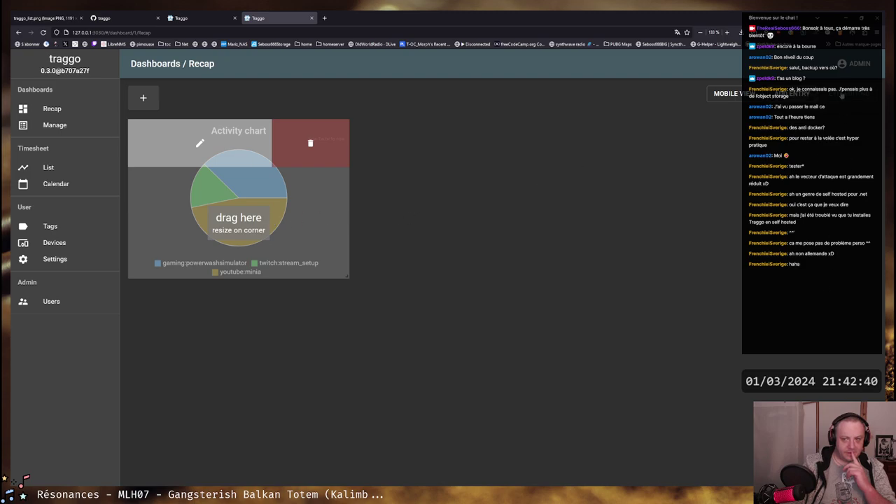
# Exit and re-enter edit mode, then bring up the Activity chart's edit form
pyautogui.click(842, 95)
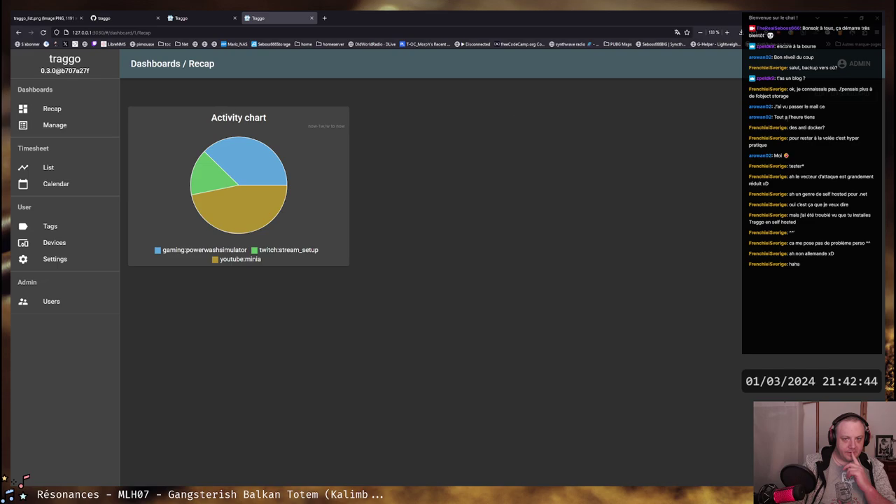
pyautogui.click(850, 94)
pyautogui.click(201, 144)
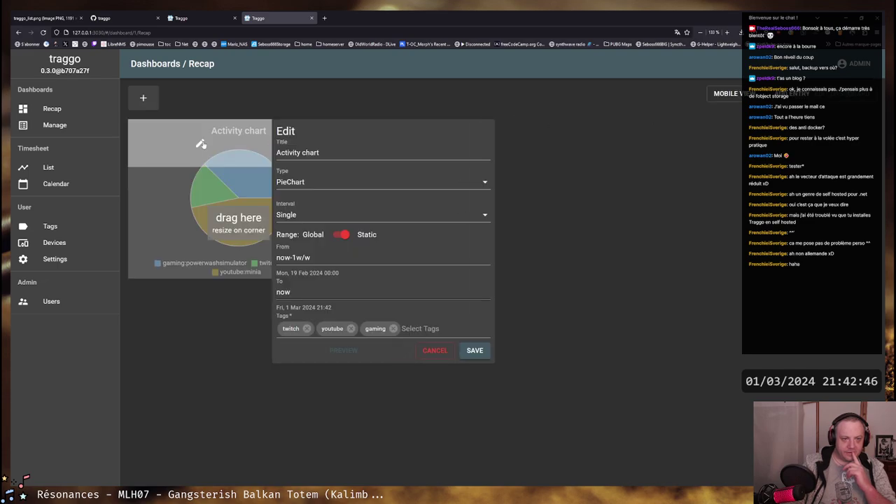
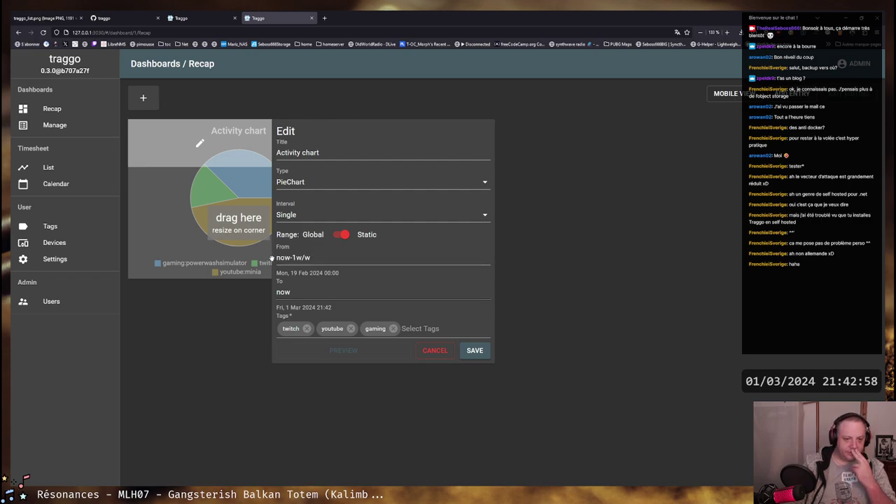
# Switch the Activity chart's range to Global, find no date ranges listed, and exit edit mode
pyautogui.click(342, 236)
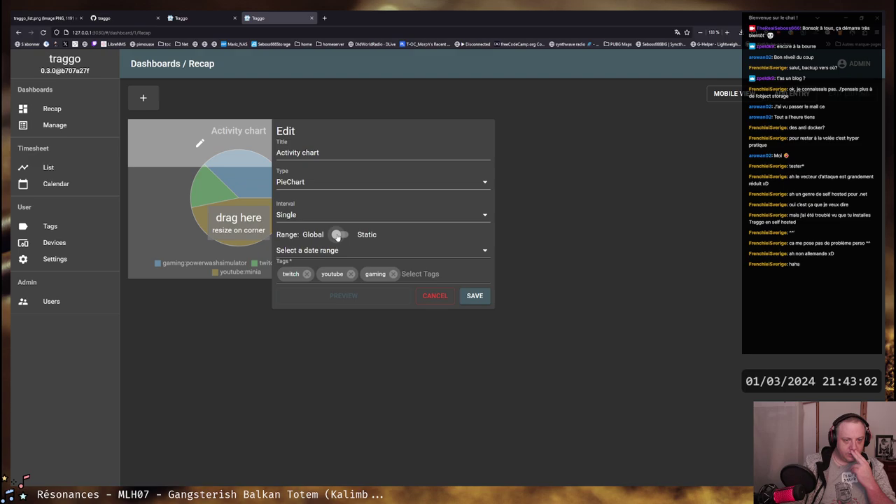
pyautogui.click(433, 255)
pyautogui.click(315, 266)
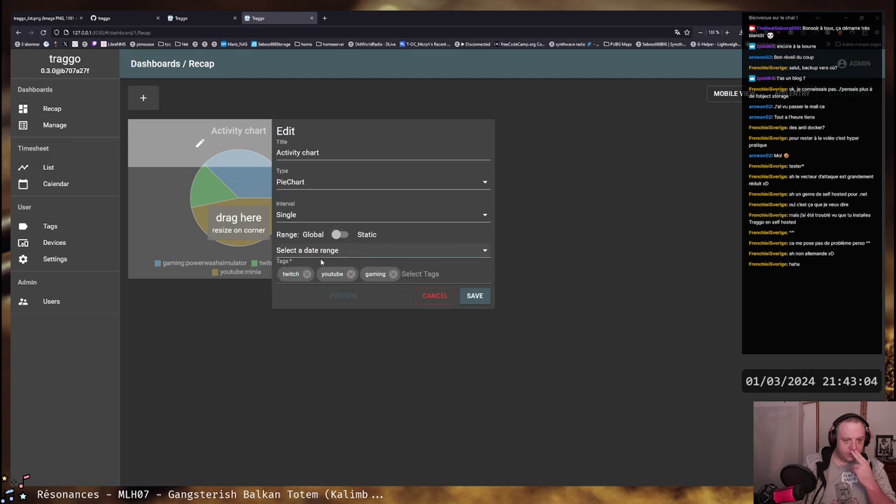
pyautogui.click(475, 296)
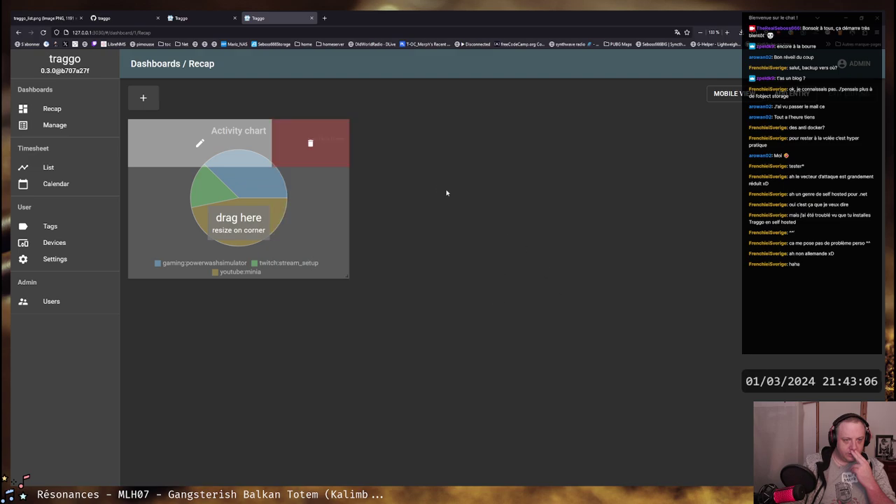
pyautogui.click(853, 96)
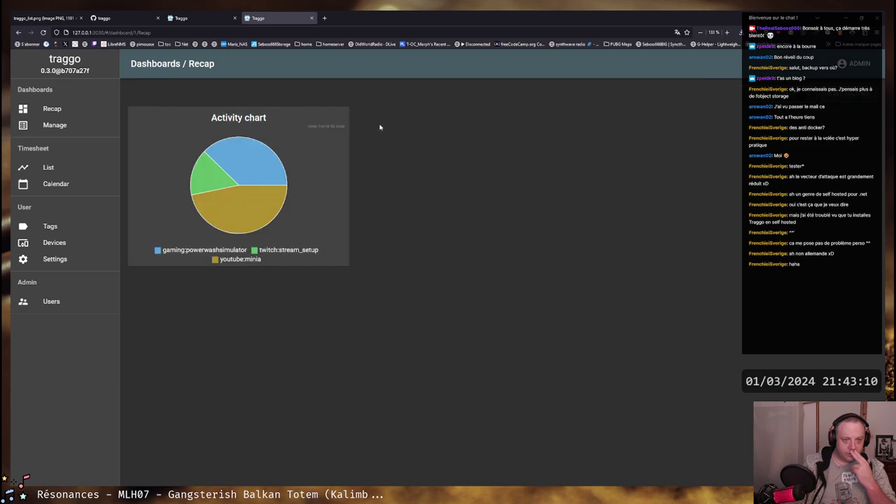
# Retry Global on the Activity chart, find the range list still empty, cancel, and add a range
pyautogui.click(845, 98)
pyautogui.click(235, 145)
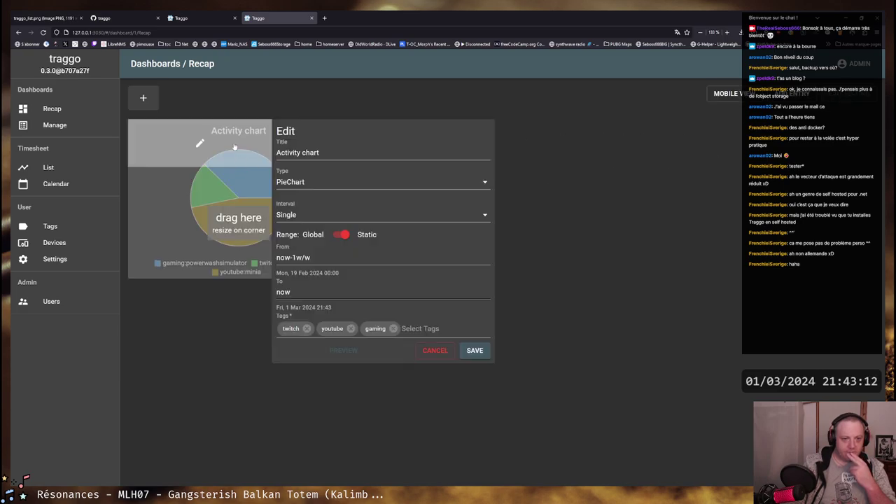
pyautogui.click(339, 235)
pyautogui.click(297, 252)
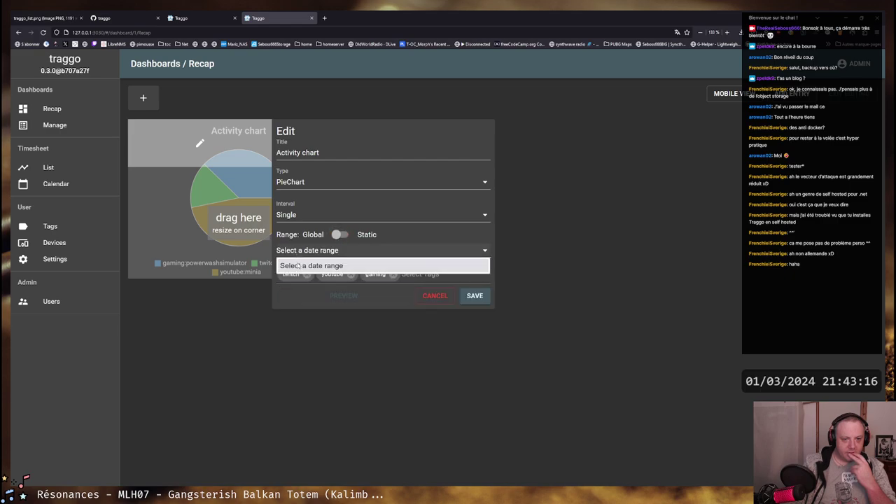
pyautogui.click(298, 267)
pyautogui.click(435, 295)
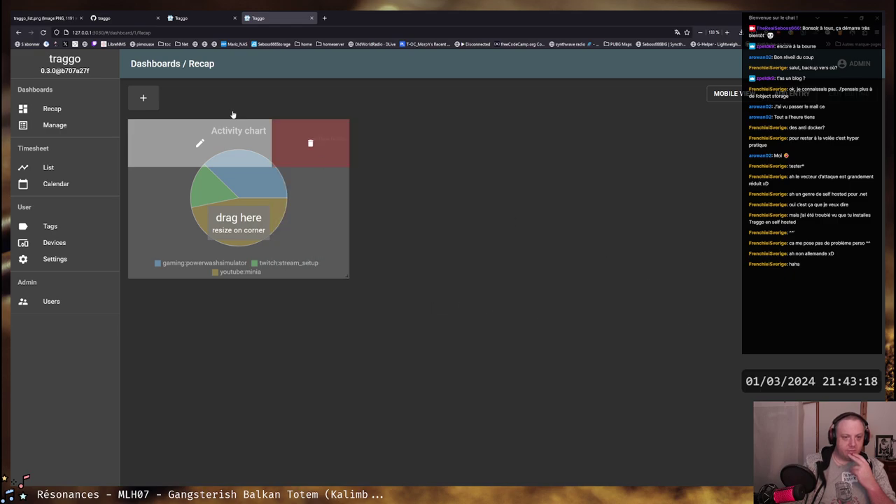
pyautogui.click(143, 98)
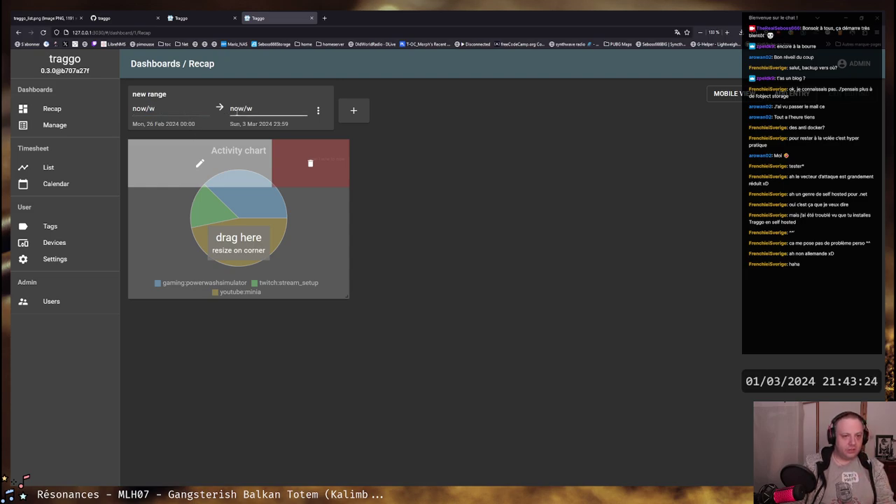
# Set the new range's start to now-1w/w and make the range editable
pyautogui.moveTo(238, 109); pyautogui.dragTo(247, 109)
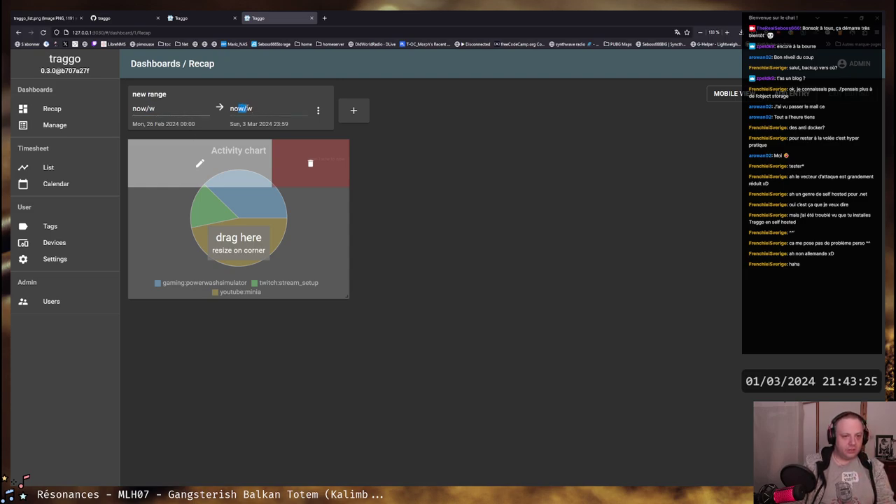
pyautogui.click(147, 108)
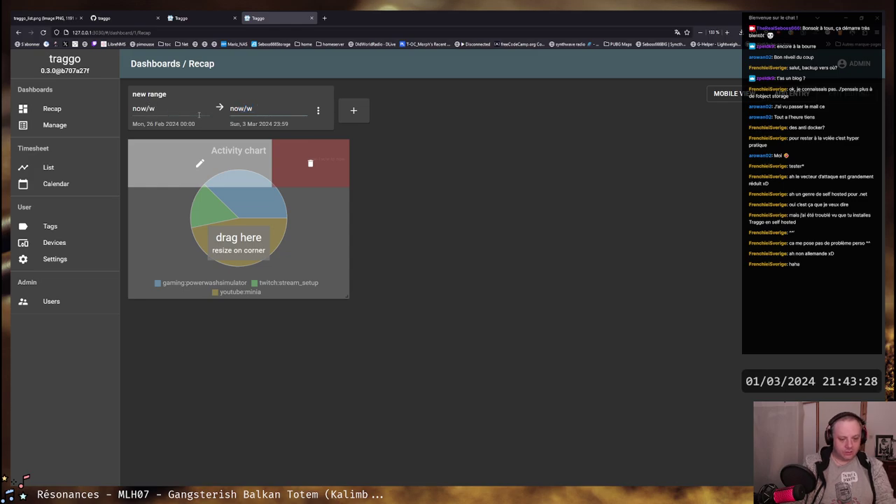
pyautogui.write('-1w')
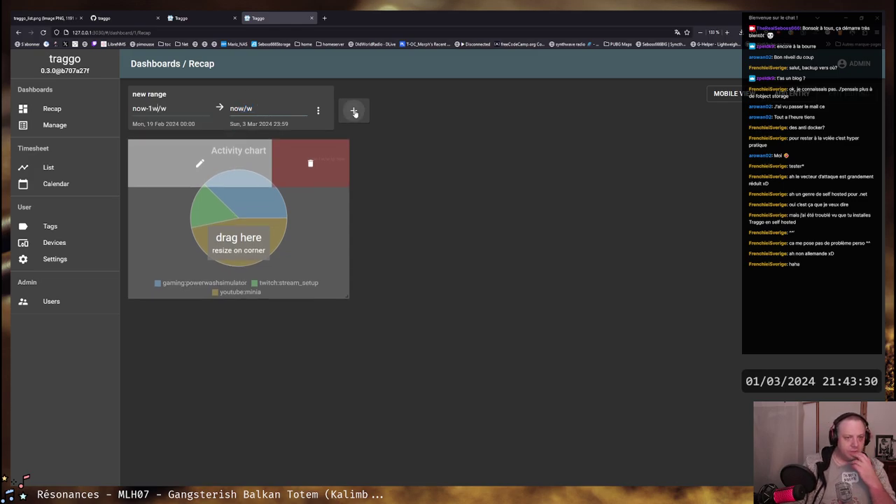
pyautogui.click(318, 112)
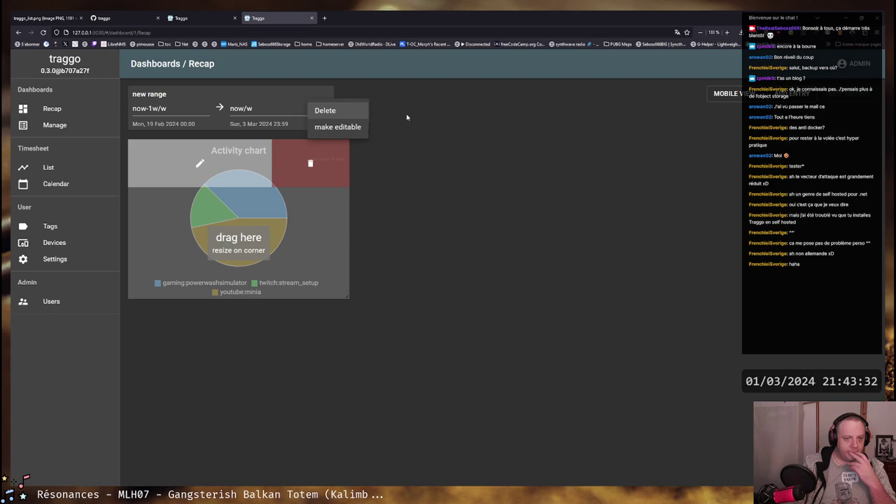
pyautogui.click(357, 120)
pyautogui.click(318, 111)
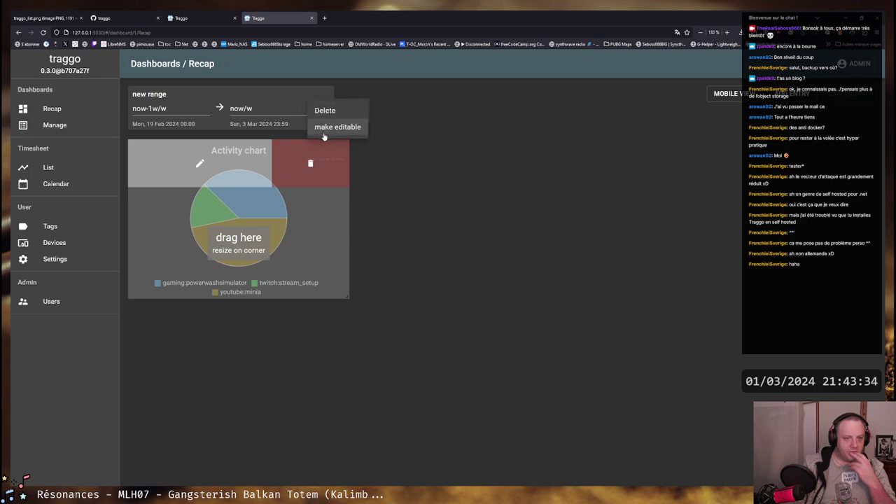
pyautogui.click(326, 133)
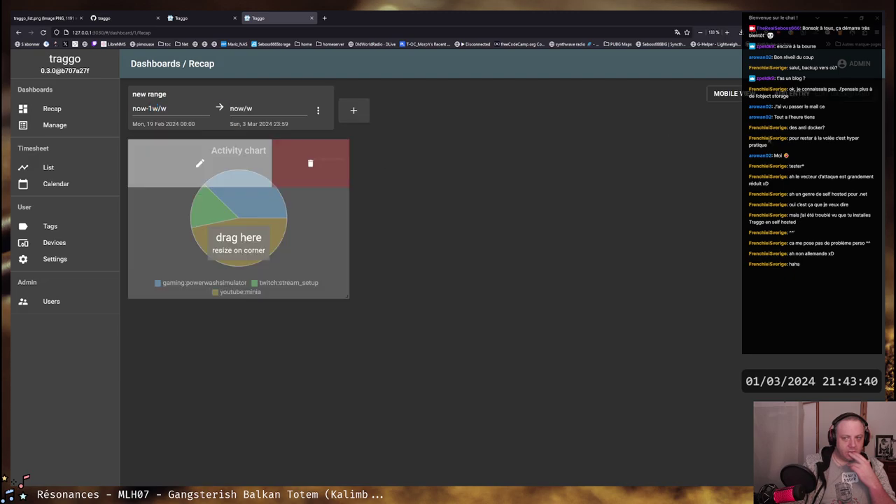
# Set the Activity chart to use the global now-1w/w – now/w range
pyautogui.click(198, 163)
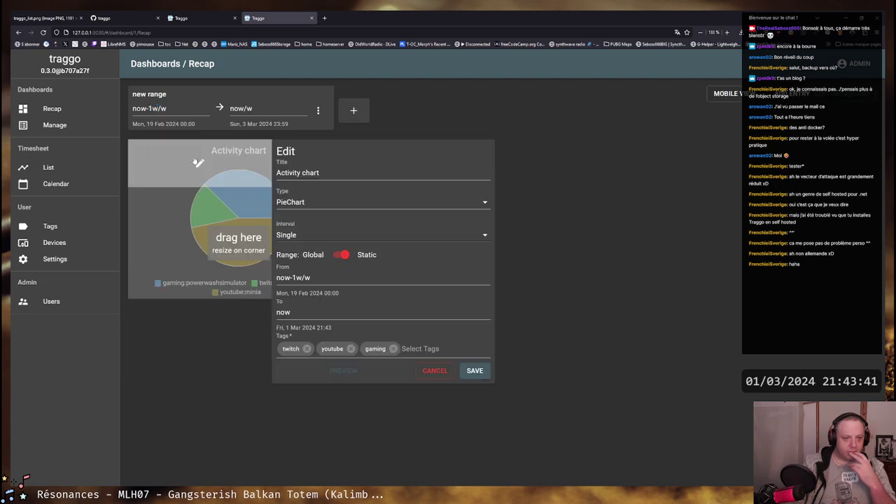
pyautogui.click(342, 256)
pyautogui.click(393, 270)
pyautogui.click(420, 301)
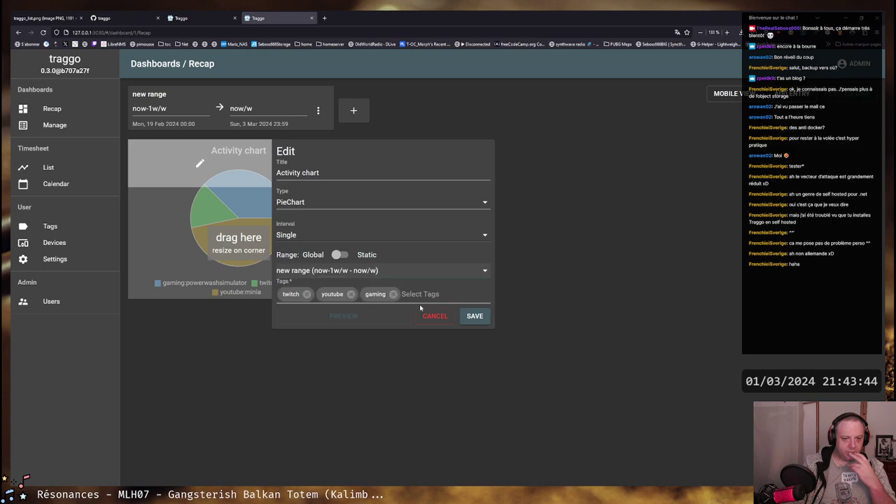
pyautogui.click(481, 316)
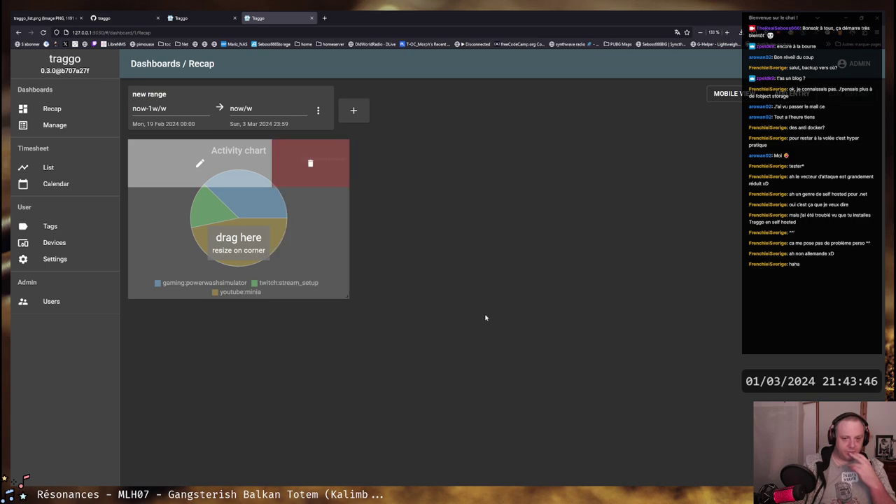
# Rename the range to 'Last week' and leave dashboard edit mode
pyautogui.click(318, 110)
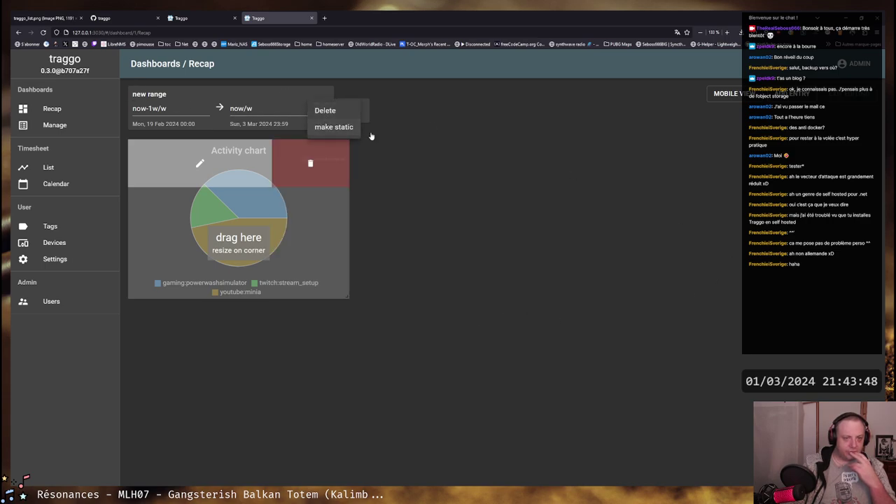
pyautogui.click(168, 82)
pyautogui.tripleClick(148, 94)
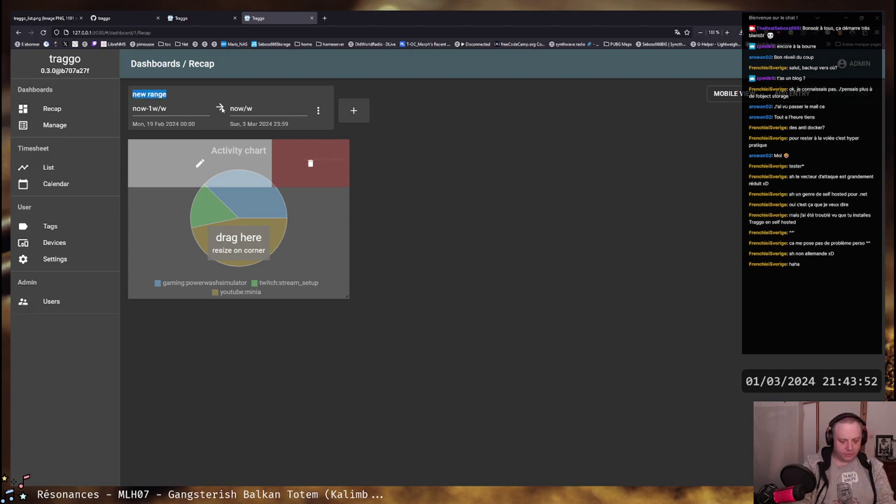
pyautogui.write('Last wed')
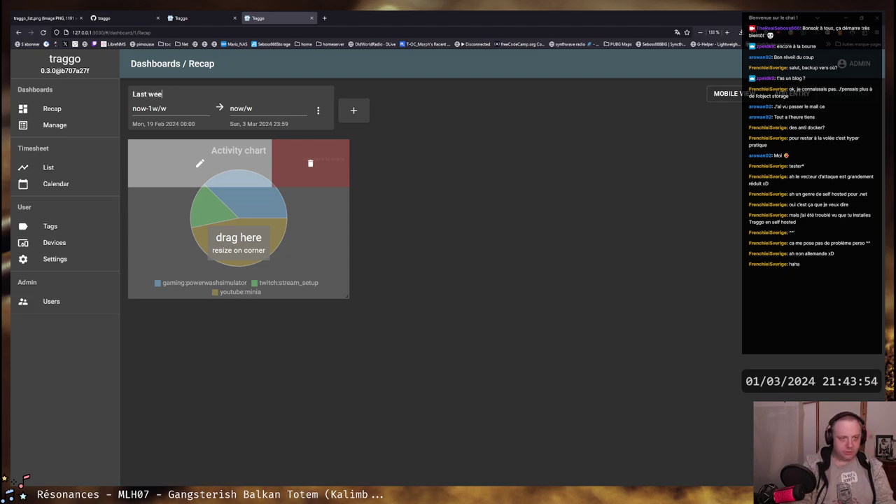
pyautogui.click(847, 101)
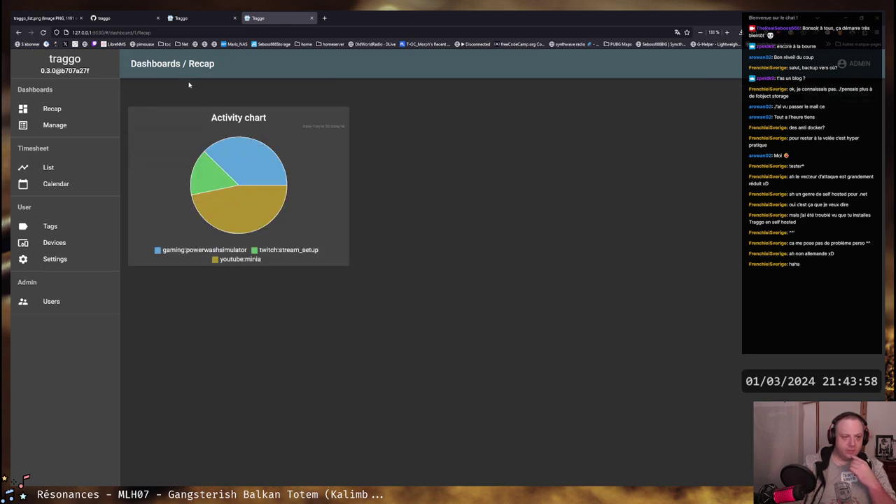
# Check the Last week range's options in edit mode, then exit edit mode
pyautogui.click(847, 98)
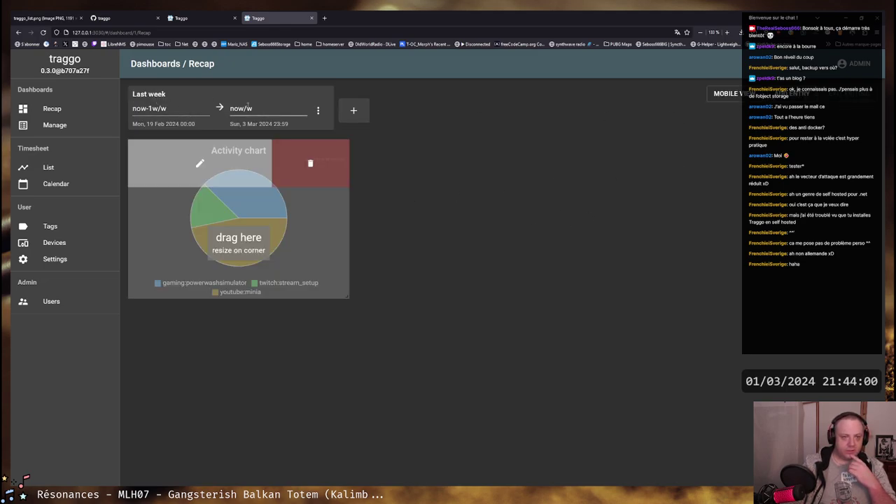
pyautogui.click(319, 112)
pyautogui.click(317, 110)
pyautogui.click(474, 120)
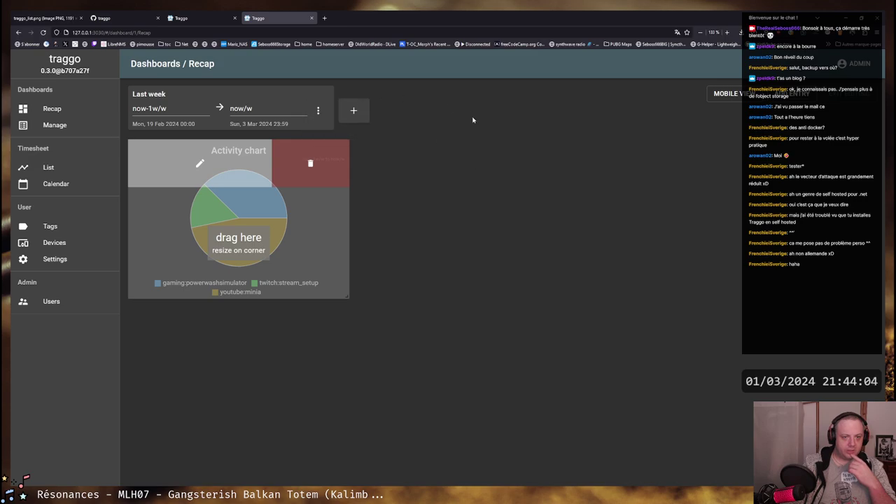
pyautogui.click(853, 94)
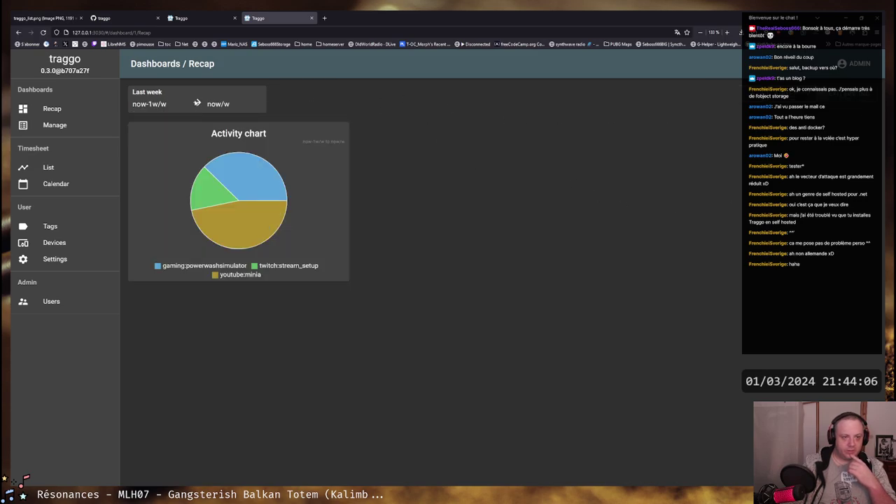
# Replace the Last week start value now-1w/w with 'yesterday'
pyautogui.doubleClick(173, 104)
pyautogui.tripleClick(173, 104)
pyautogui.doubleClick(227, 104)
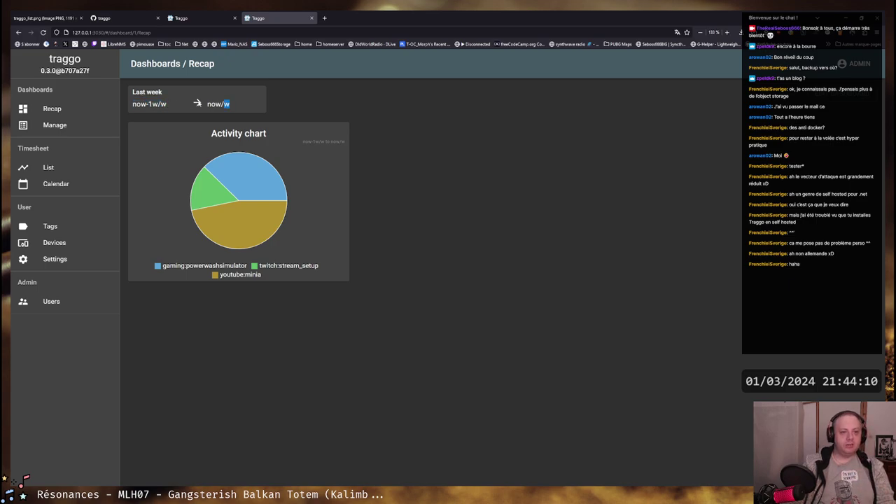
pyautogui.click(168, 104)
pyautogui.doubleClick(166, 103)
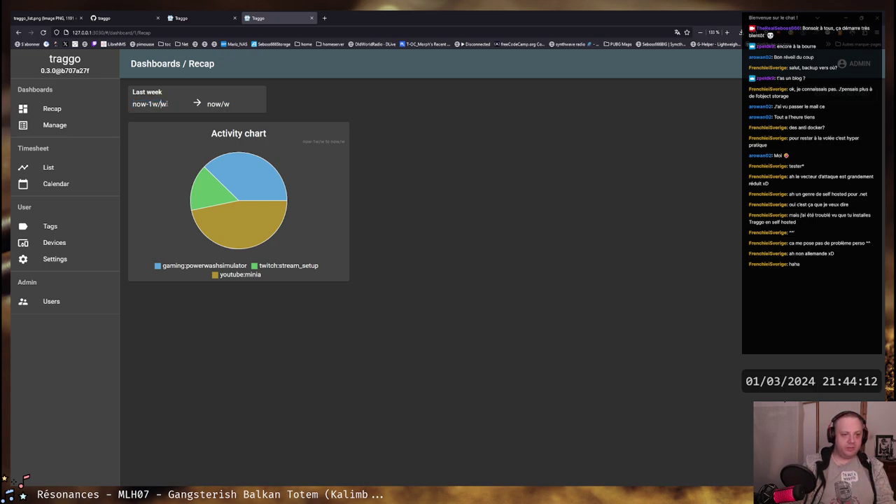
pyautogui.click(168, 104)
pyautogui.moveTo(168, 104); pyautogui.dragTo(131, 104)
pyautogui.write('yes')
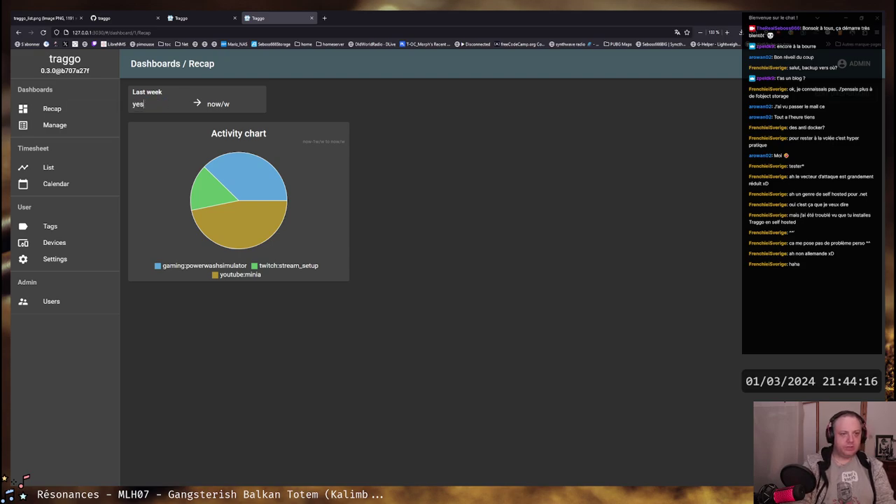
pyautogui.write('terday')
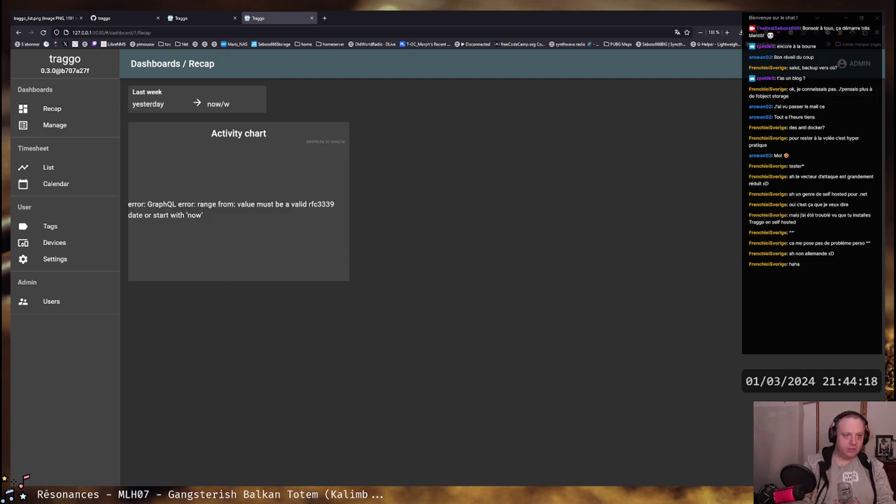
# Read the chart's rfc3339 error and change the range start to now-1d/w
pyautogui.moveTo(147, 203); pyautogui.dragTo(362, 214)
pyautogui.click(341, 203)
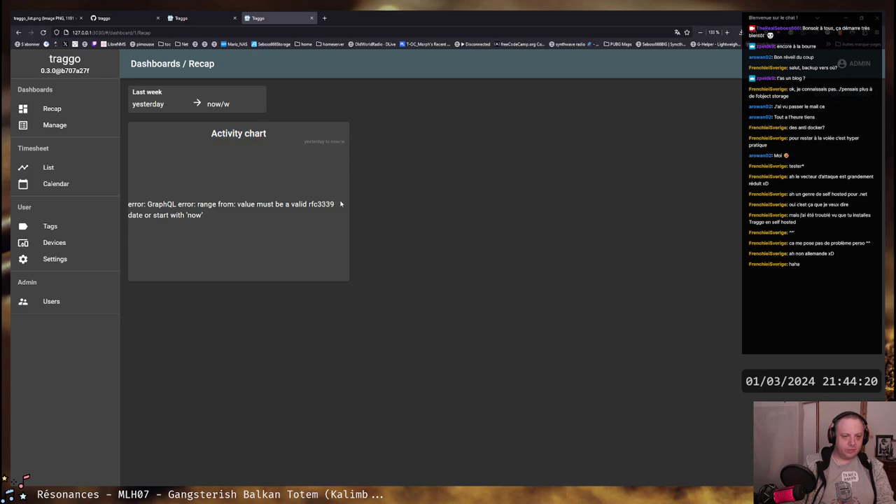
pyautogui.doubleClick(341, 204)
pyautogui.doubleClick(148, 104)
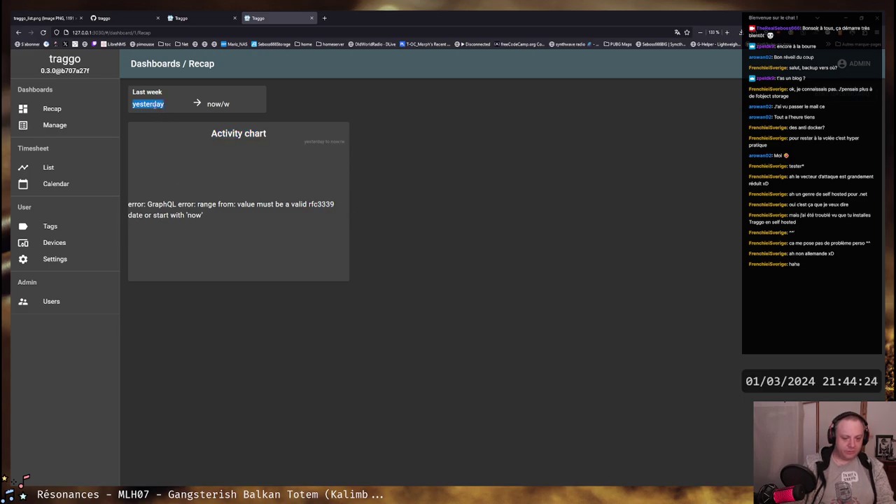
pyautogui.write('now-1d/w')
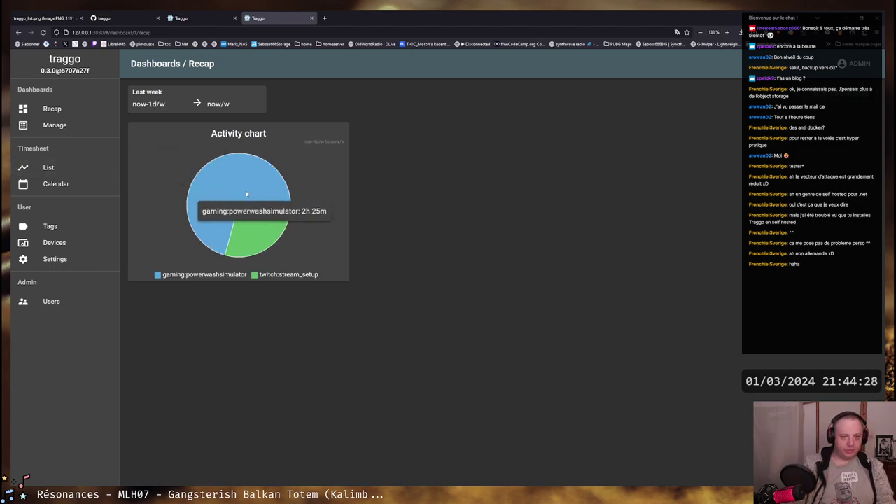
pyautogui.moveTo(240, 223)
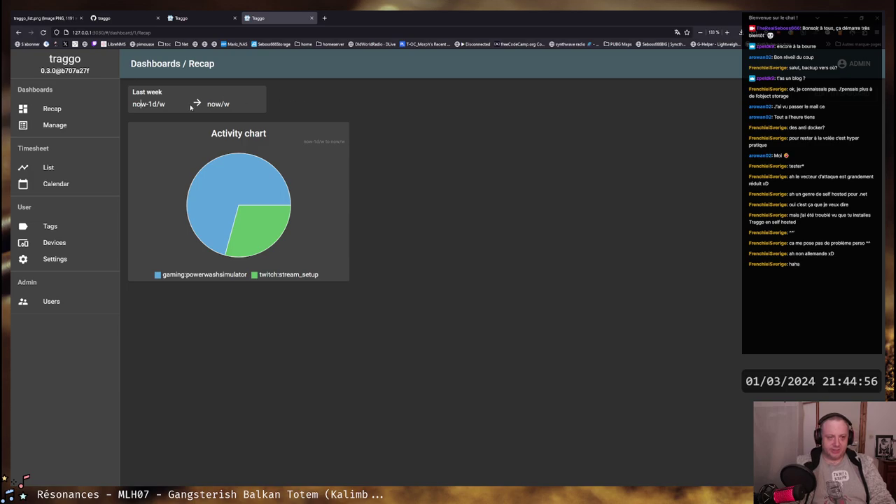
# Review the range's now-1d/w start and now/w end values
pyautogui.click(162, 104)
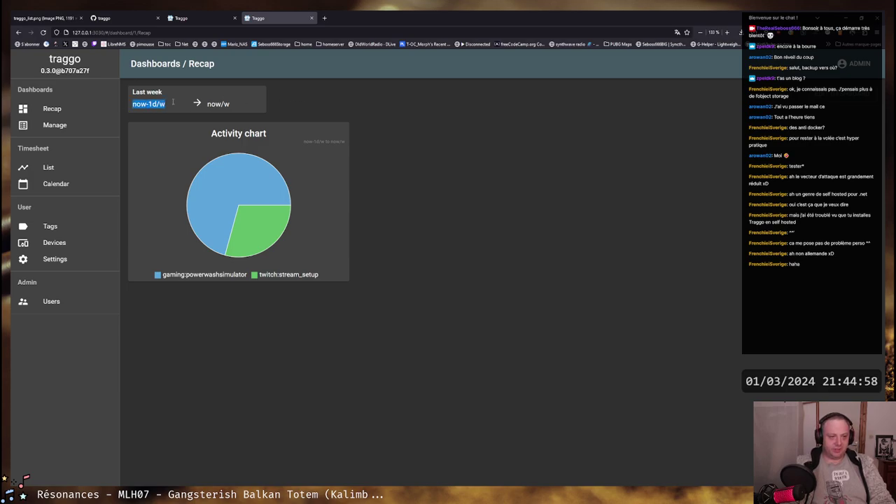
pyautogui.click(227, 104)
pyautogui.click(227, 103)
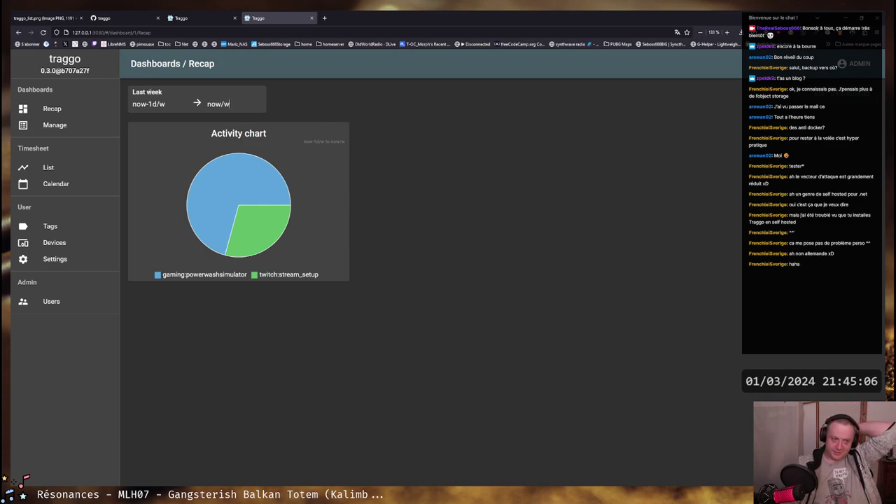
pyautogui.moveTo(165, 103); pyautogui.dragTo(133, 104)
pyautogui.click(133, 104)
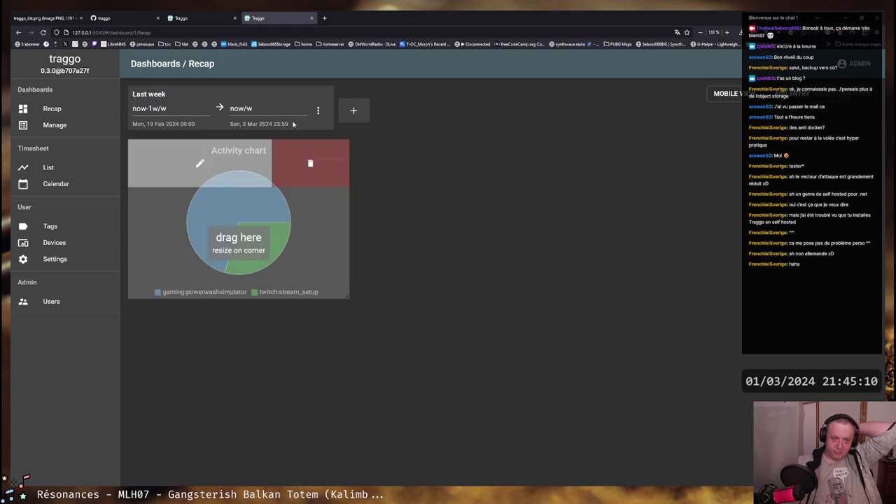
# Add a new range titled 'last month' starting at now-4w/w
pyautogui.click(353, 109)
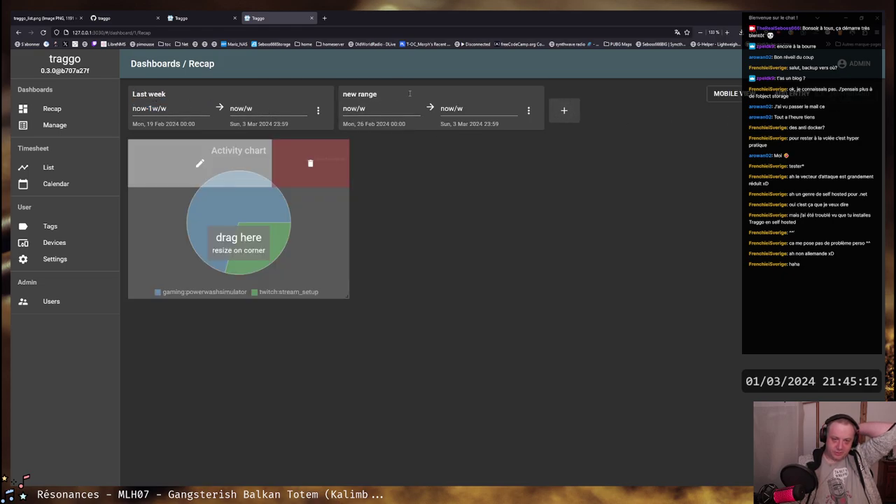
pyautogui.moveTo(379, 94); pyautogui.dragTo(326, 94)
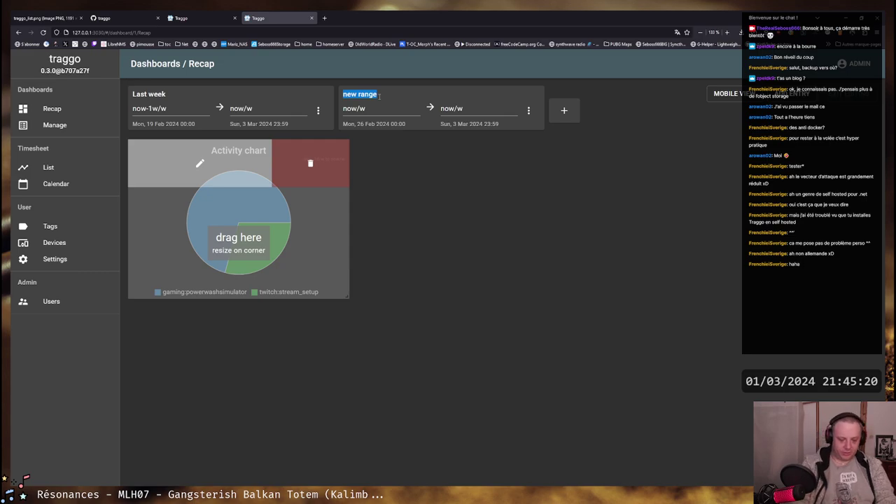
pyautogui.write('last month')
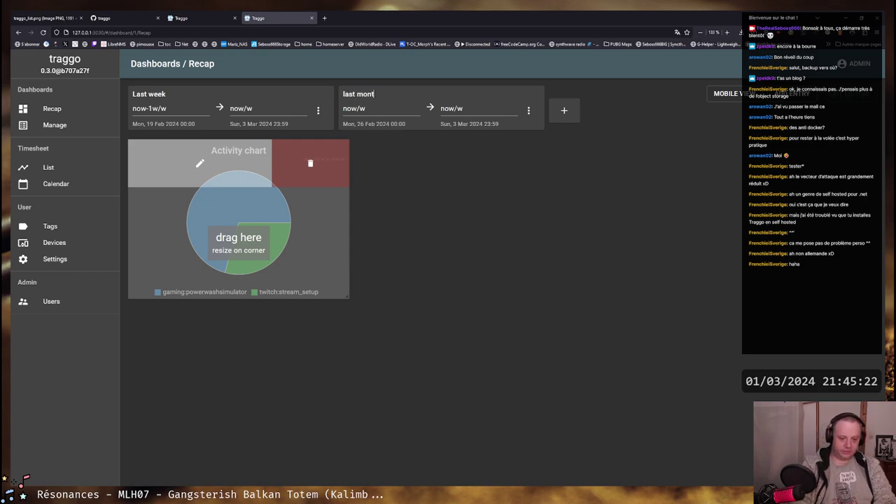
pyautogui.click(355, 108)
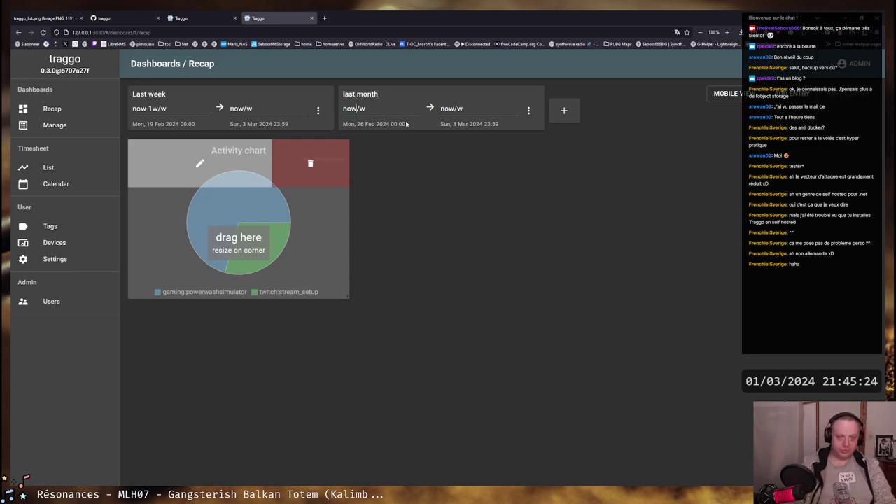
pyautogui.write('-4w')
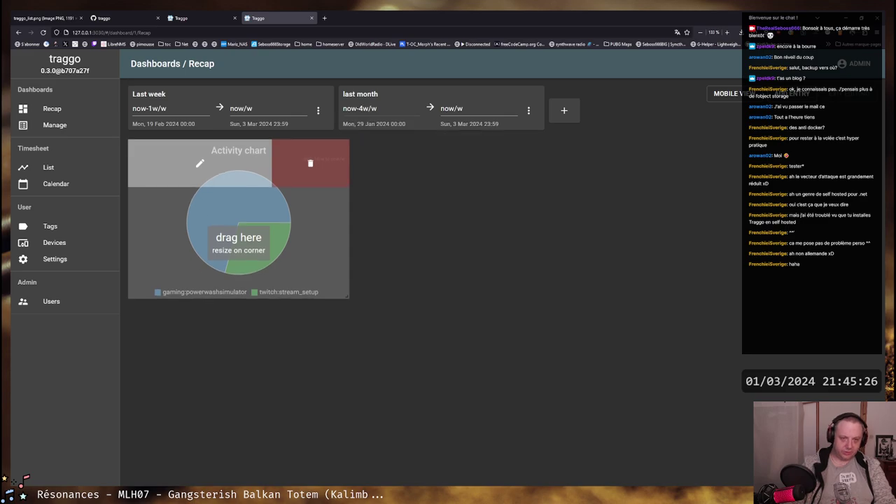
# Adjust the last month range to run from now-1m/w to now-1w/w
pyautogui.click(452, 108)
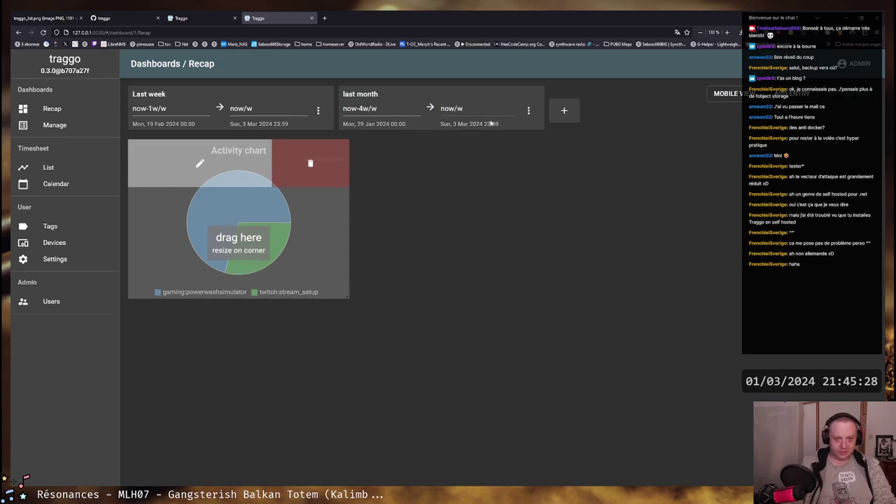
pyautogui.write('-')
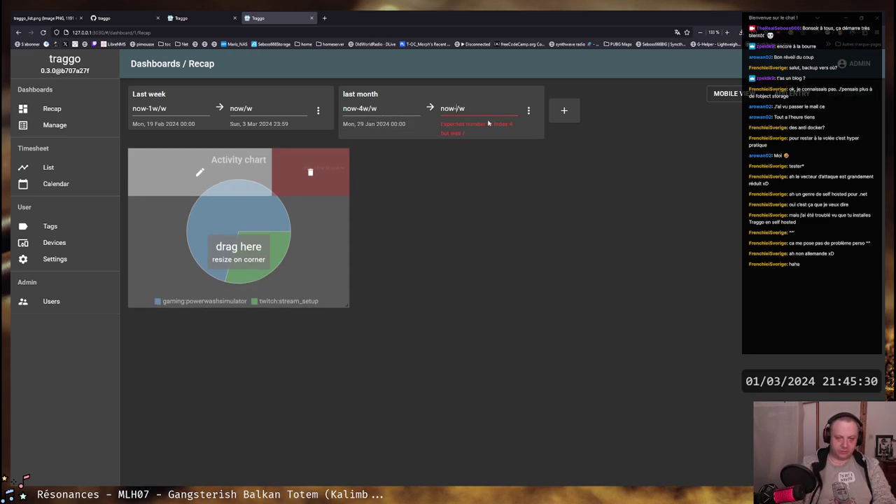
pyautogui.moveTo(356, 108); pyautogui.dragTo(362, 109)
pyautogui.write('8')
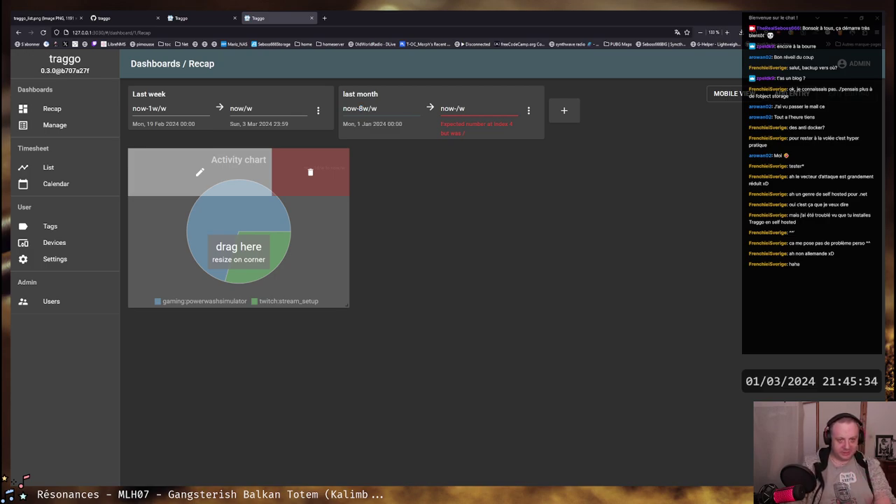
pyautogui.moveTo(371, 108); pyautogui.dragTo(361, 109)
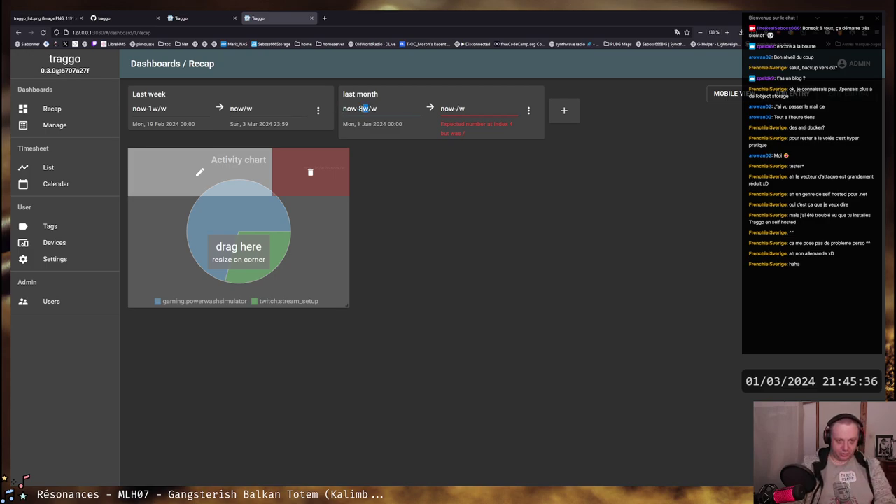
pyautogui.write('1m')
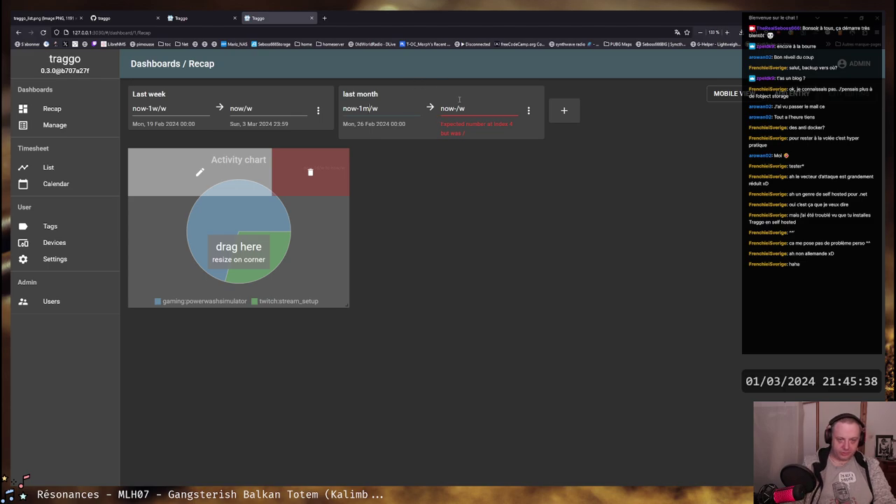
pyautogui.click(471, 109)
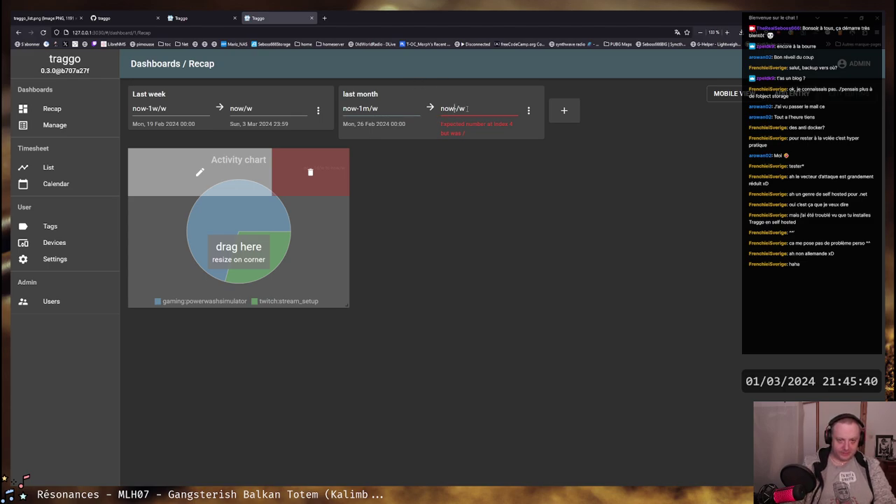
pyautogui.write('1w')
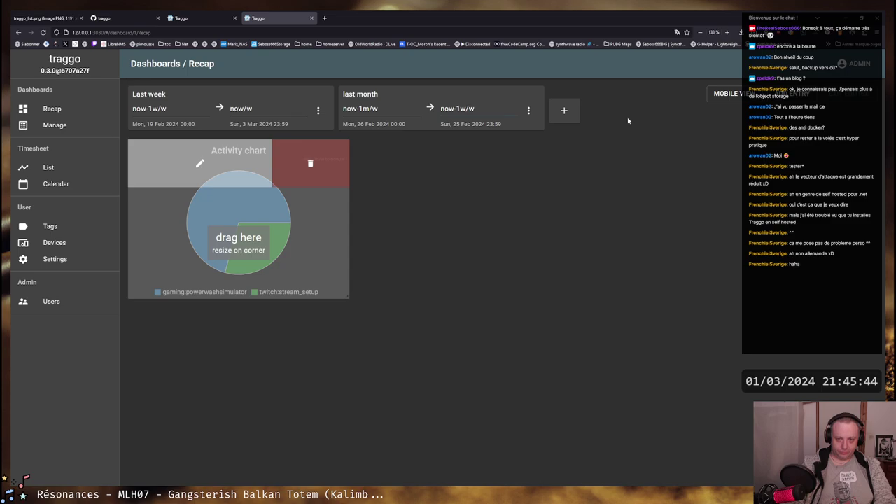
# Exit edit mode, then re-enter it and open the Activity chart's settings
pyautogui.click(529, 110)
pyautogui.click(709, 108)
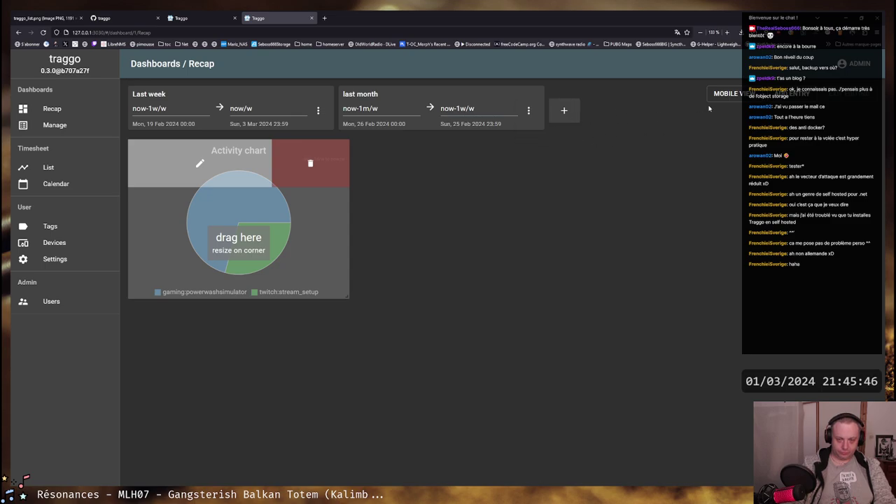
pyautogui.click(850, 99)
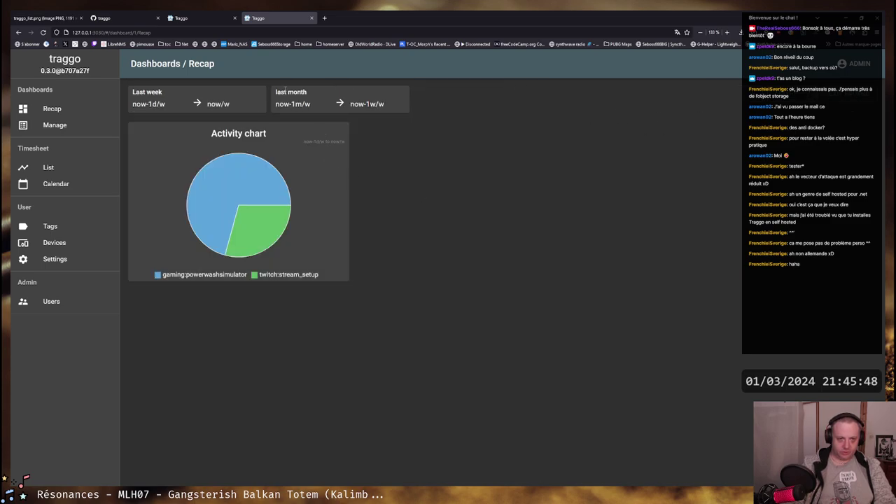
pyautogui.click(186, 103)
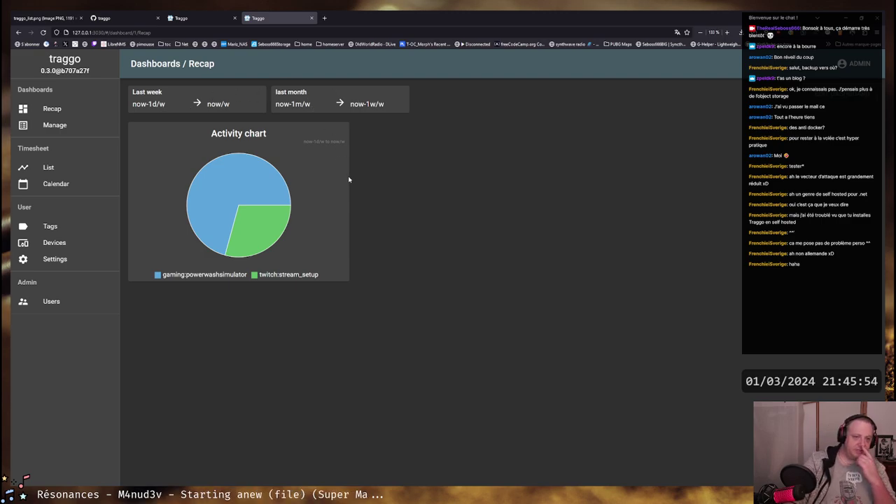
pyautogui.click(825, 100)
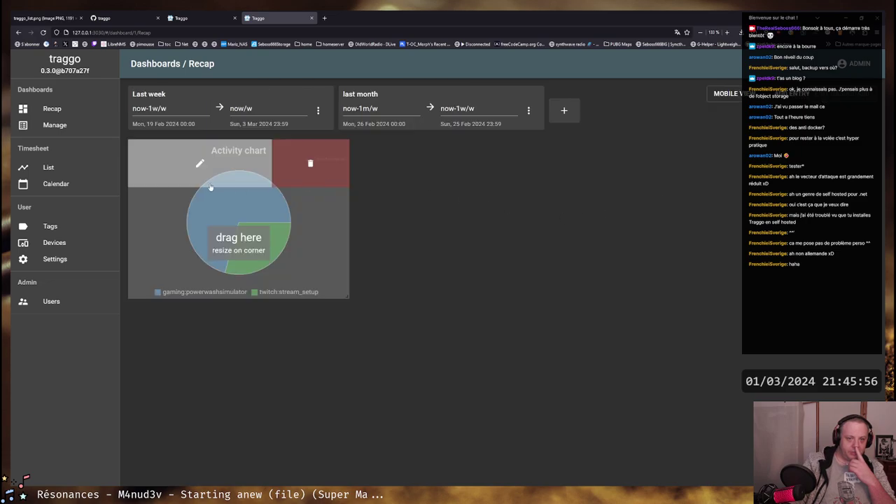
pyautogui.click(199, 163)
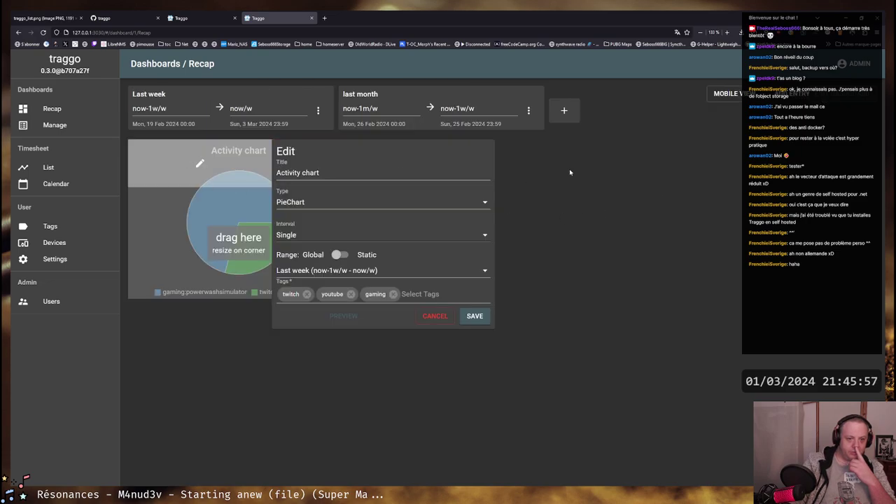
# Review the chart's available ranges and close its settings without changes
pyautogui.click(310, 271)
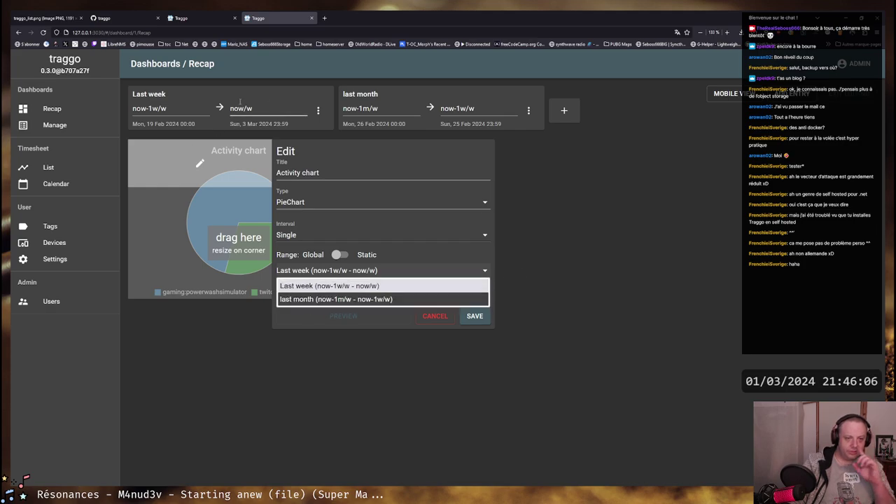
pyautogui.click(608, 195)
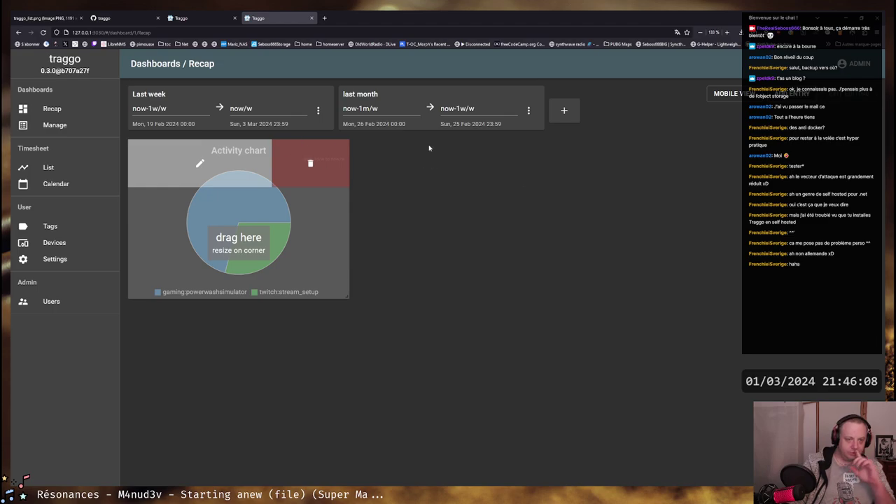
pyautogui.click(199, 163)
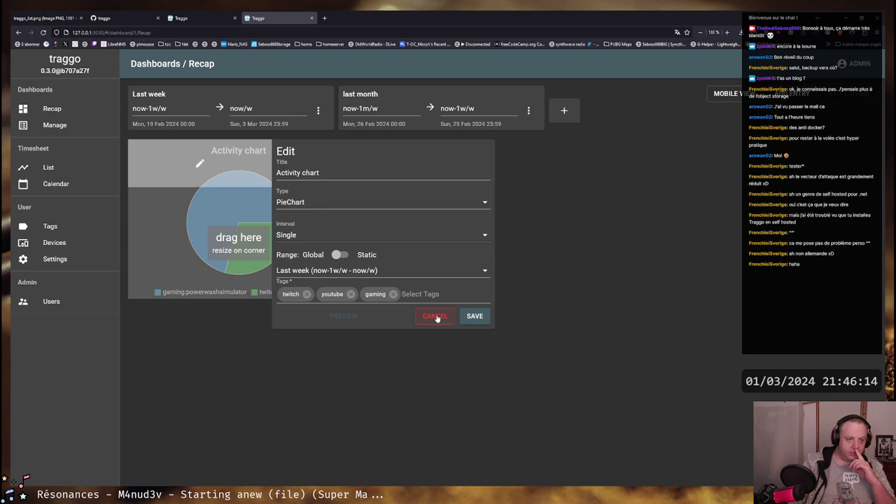
pyautogui.click(435, 316)
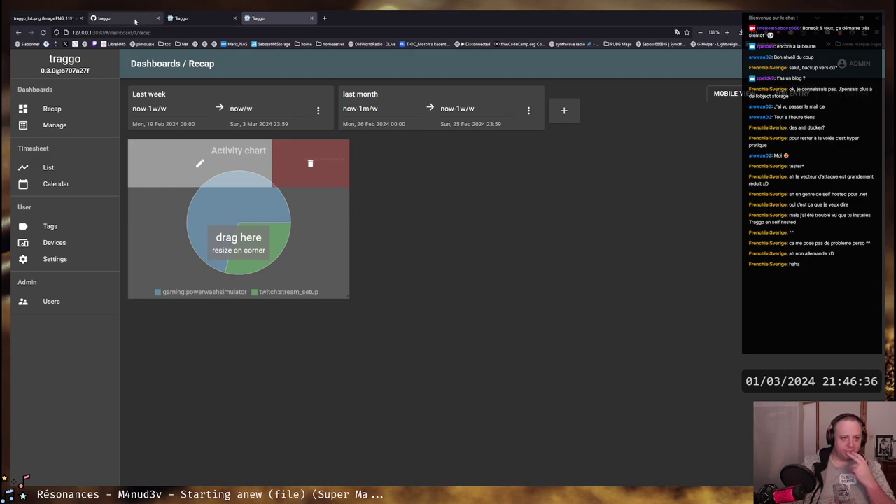
# Switch across browser tabs to the Traggo Recap dashboard
pyautogui.click(105, 17)
pyautogui.click(179, 18)
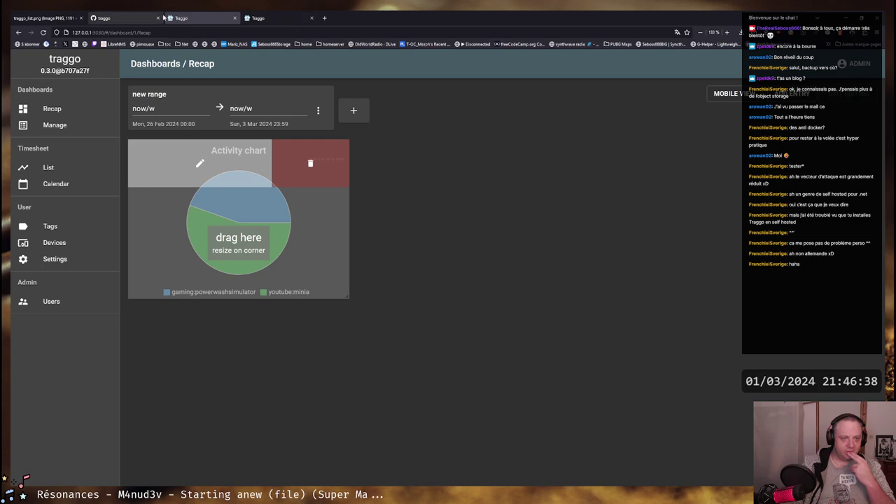
pyautogui.click(284, 18)
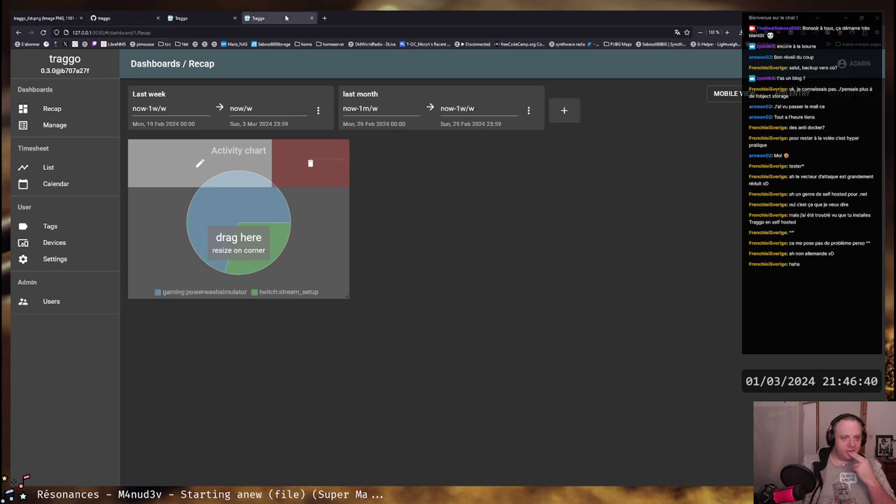
# Run docker image ls and highlight the traggo/server:latest row (12 months ago, 17.1MB)
pyautogui.hotkey('alt', 'Tab')
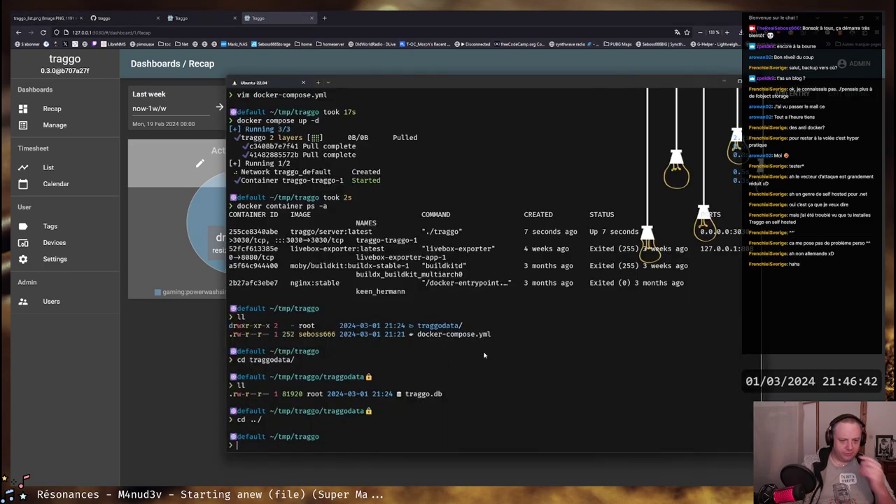
pyautogui.write('docker image ls')
pyautogui.press('Return')
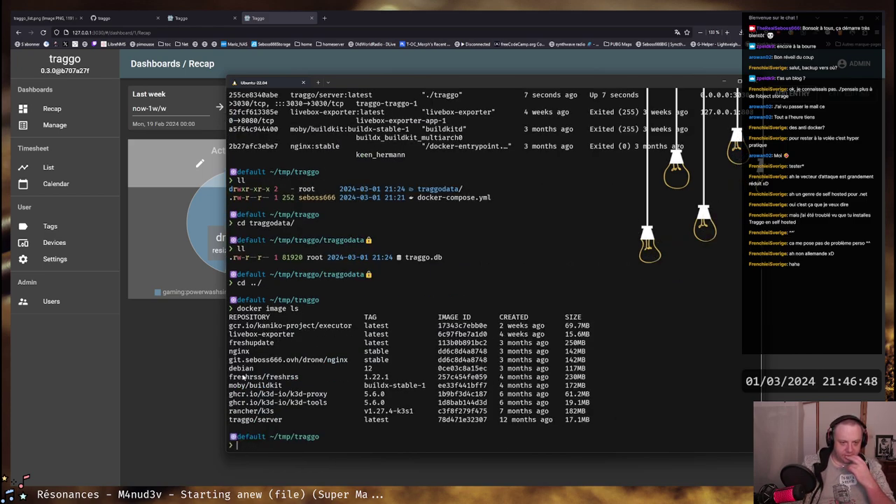
pyautogui.moveTo(496, 421); pyautogui.dragTo(551, 421)
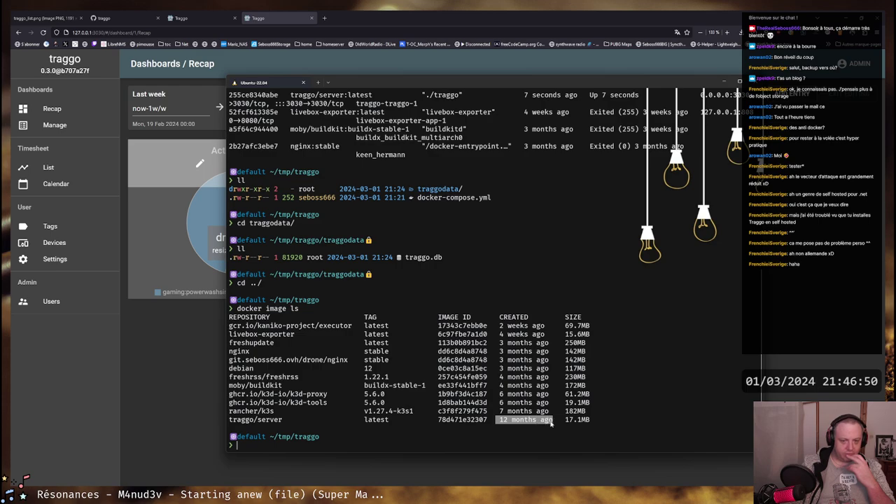
pyautogui.moveTo(437, 421); pyautogui.dragTo(576, 423)
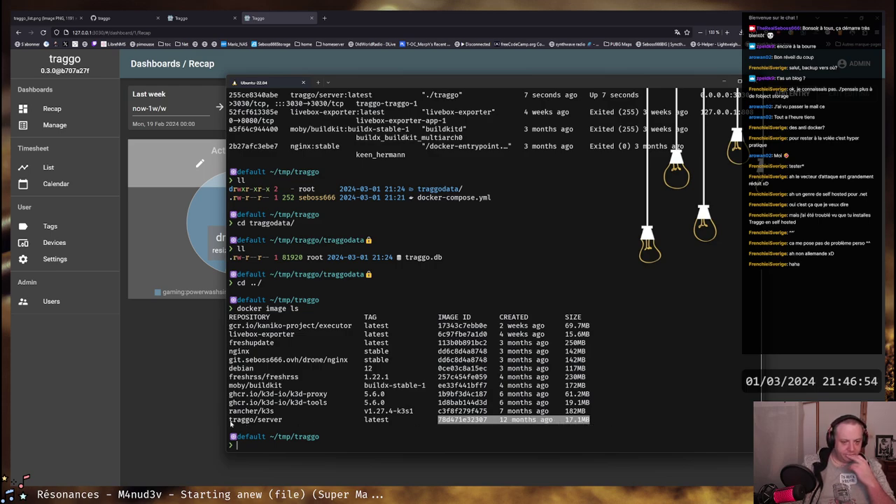
pyautogui.moveTo(230, 420); pyautogui.dragTo(588, 420)
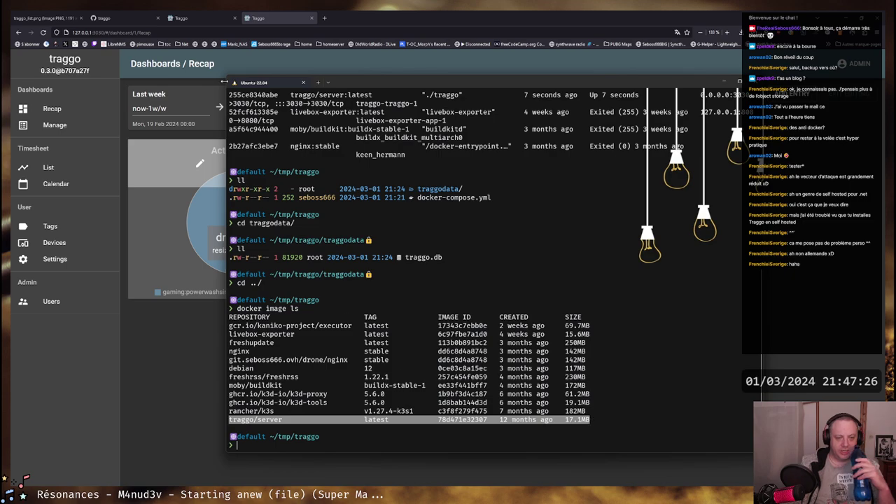
# Open go.mod in the traggo/server GitHub repository
pyautogui.click(112, 19)
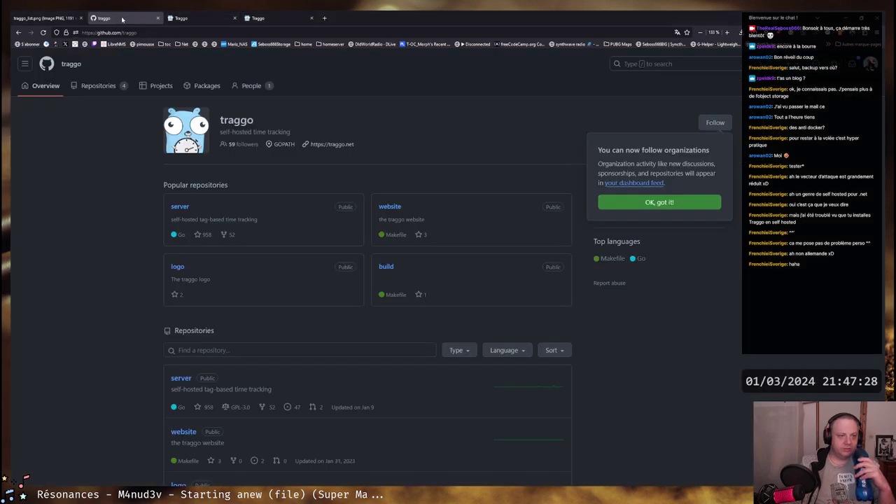
pyautogui.click(183, 209)
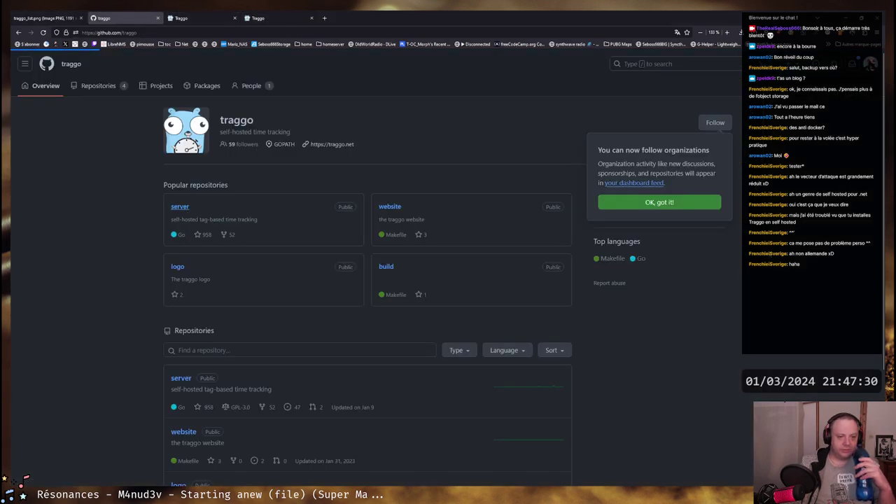
pyautogui.scroll(-5, 310, 272)
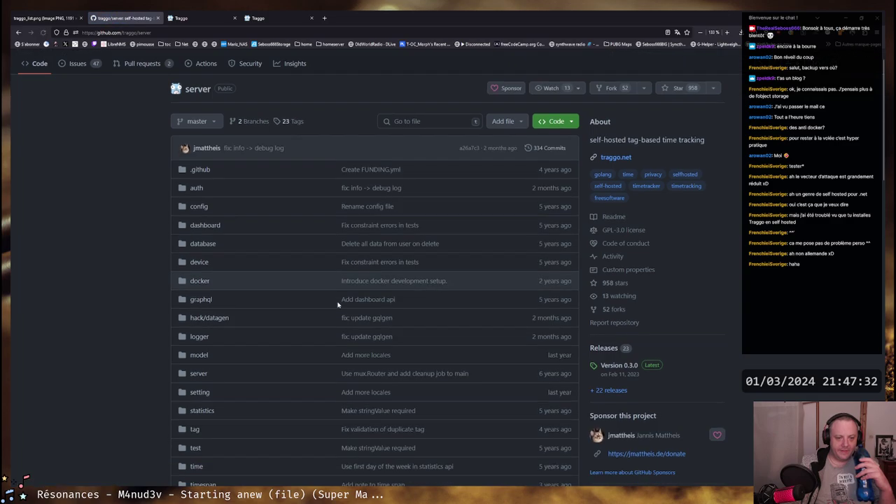
pyautogui.scroll(-1, 292, 228)
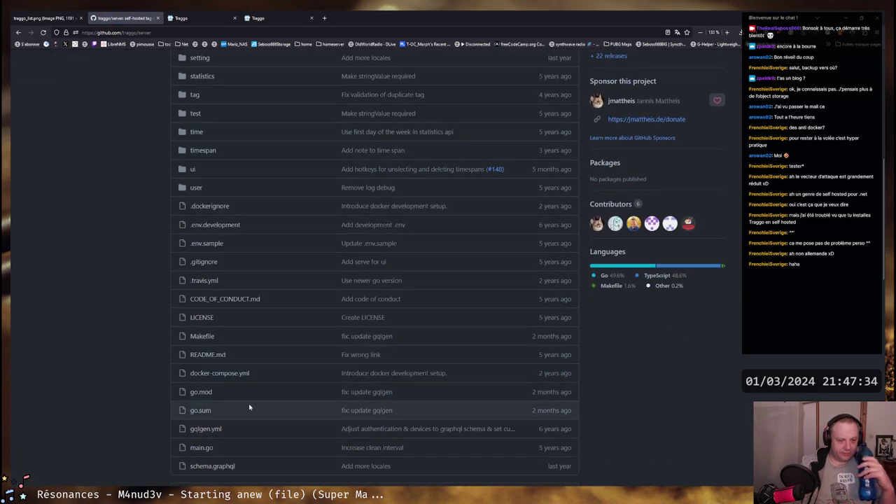
pyautogui.click(201, 393)
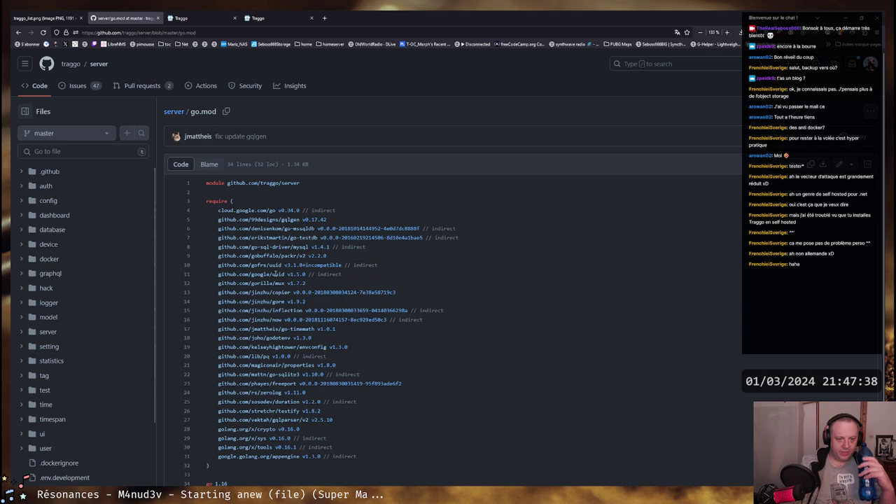
# Highlight uuid v1.5.0, go-timemath v1.0.1, crypto and go 1.16, then expand the user folder
pyautogui.moveTo(287, 274); pyautogui.dragTo(305, 274)
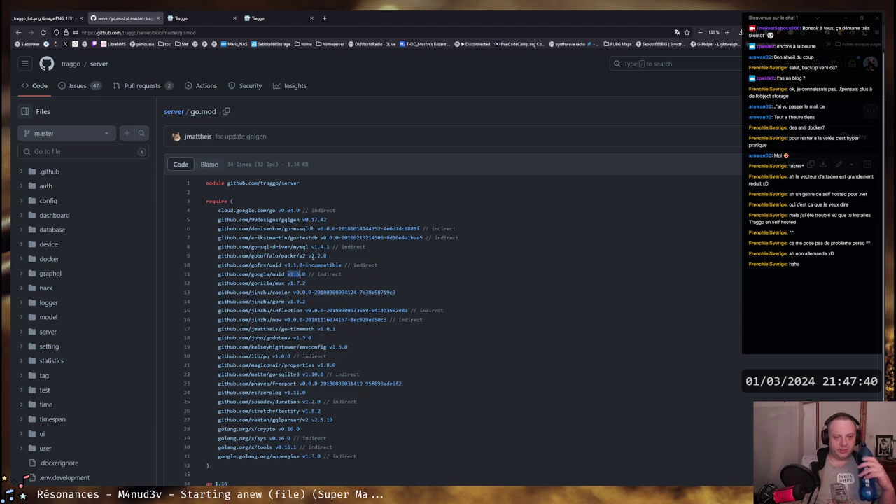
pyautogui.scroll(-1, 292, 149)
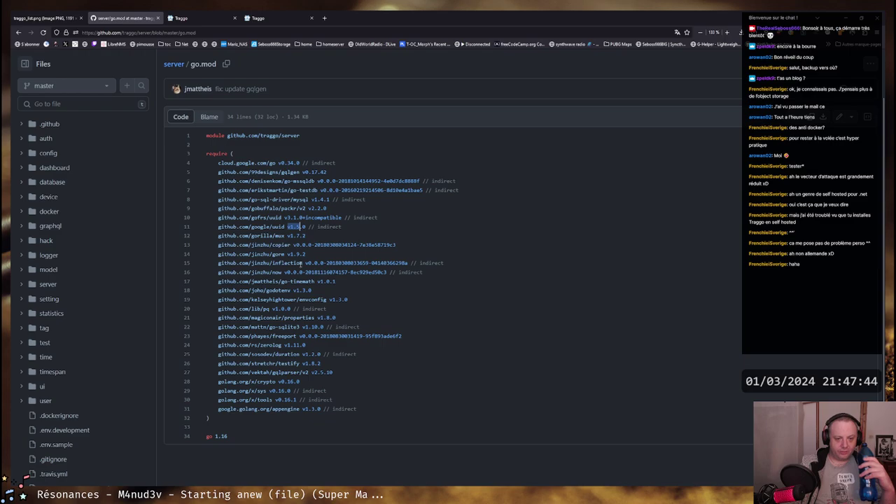
pyautogui.moveTo(302, 263); pyautogui.dragTo(423, 273)
pyautogui.moveTo(317, 281); pyautogui.dragTo(334, 280)
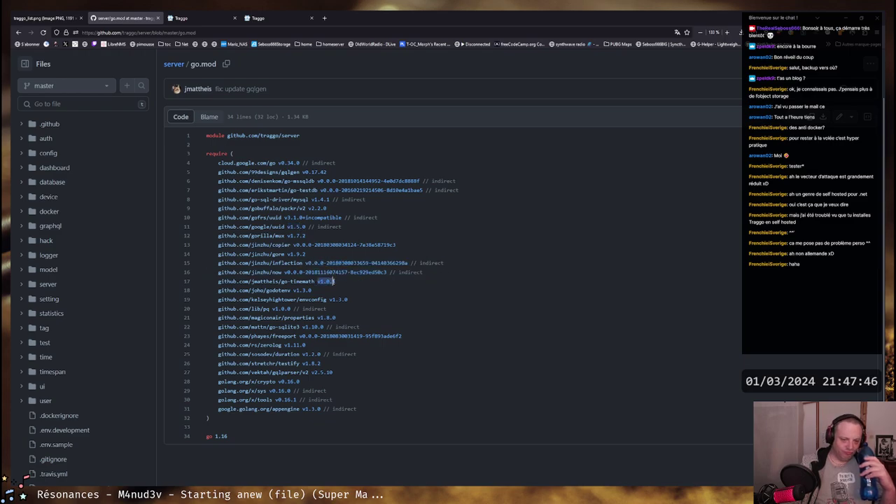
pyautogui.click(334, 281)
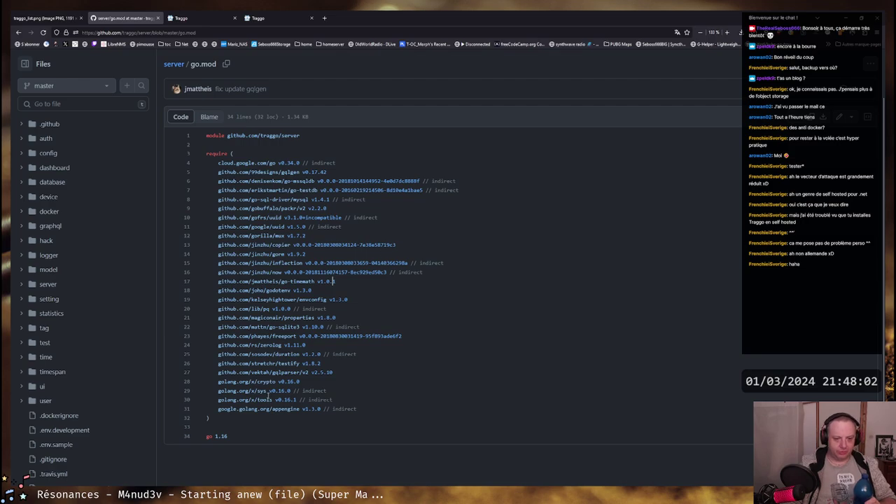
pyautogui.doubleClick(266, 381)
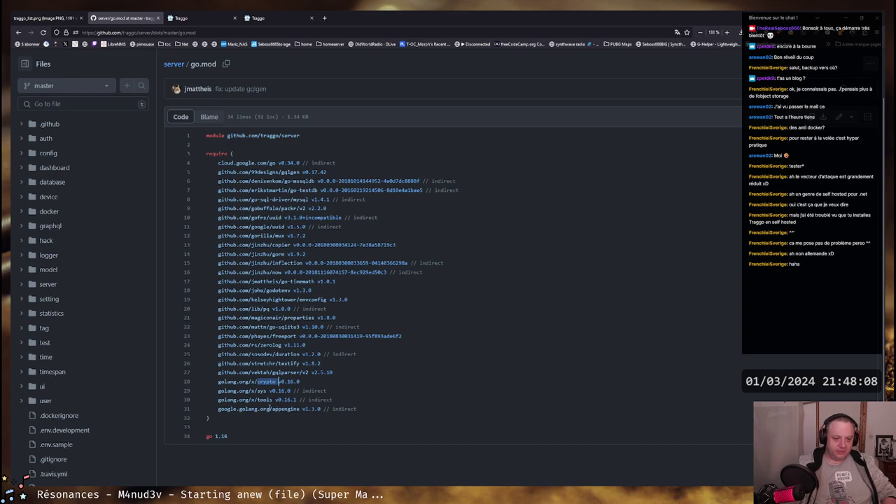
pyautogui.moveTo(215, 436); pyautogui.dragTo(229, 436)
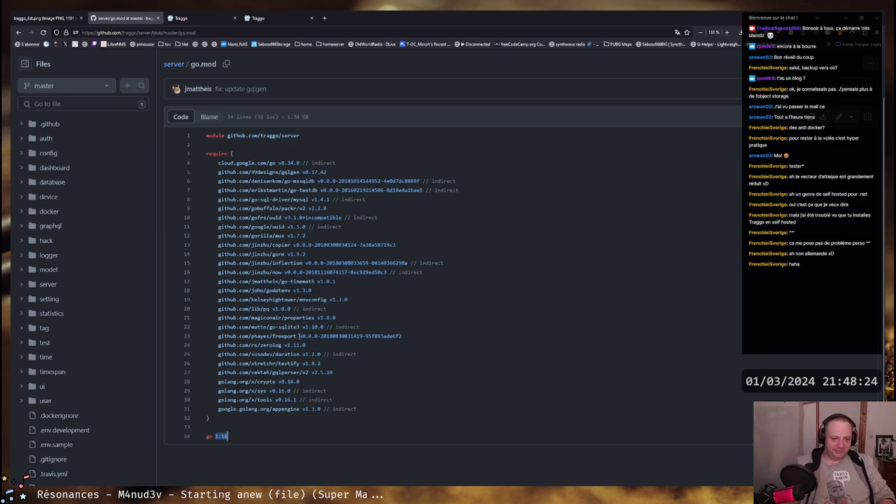
pyautogui.scroll(1, 347, 332)
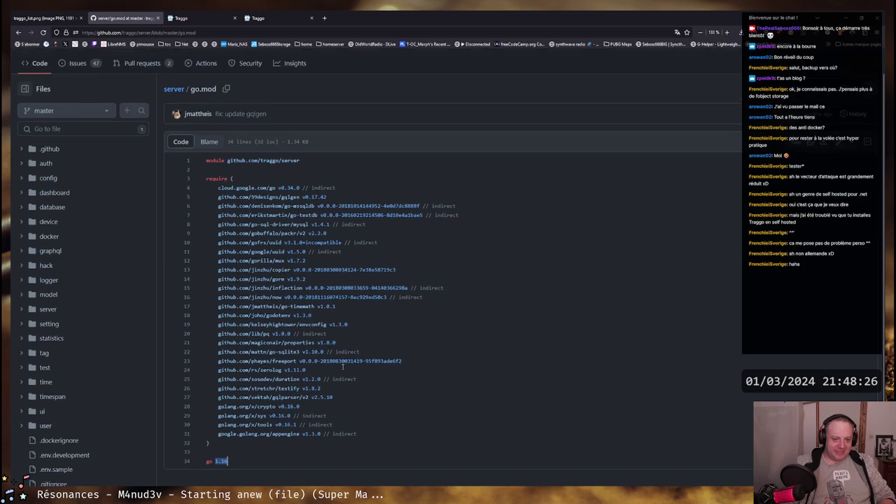
pyautogui.scroll(-1, 346, 269)
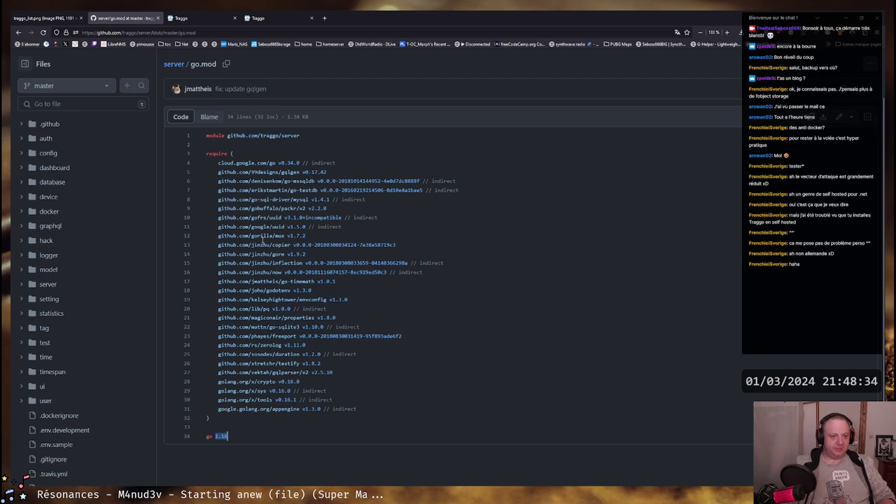
pyautogui.click(21, 400)
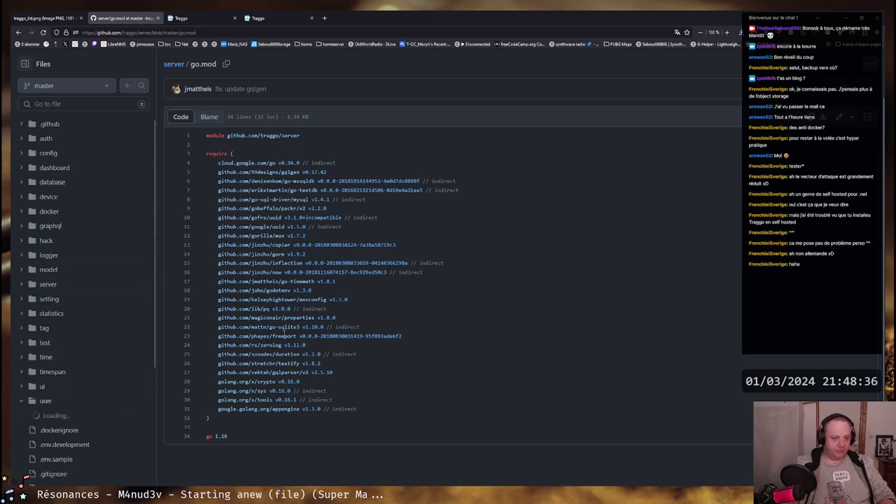
# Highlight the go 1.16 line beside the user folder's files, then return to Traggo
pyautogui.scroll(-3, 118, 276)
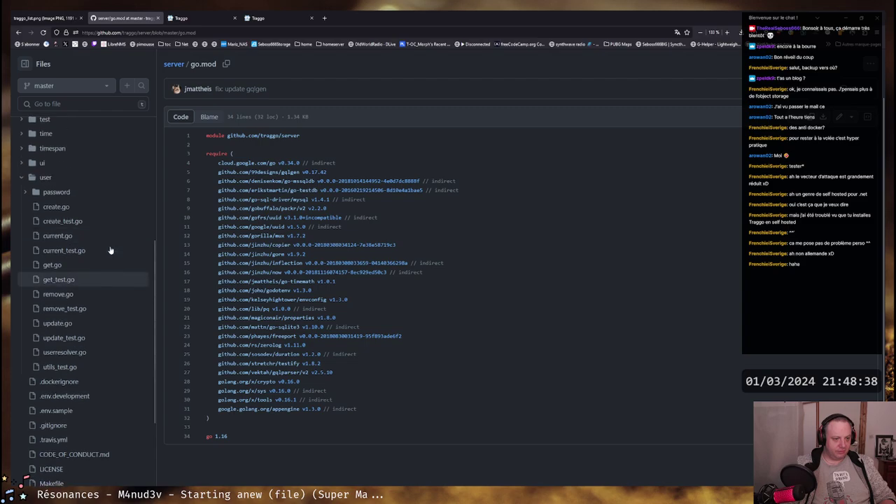
pyautogui.scroll(-1, 110, 249)
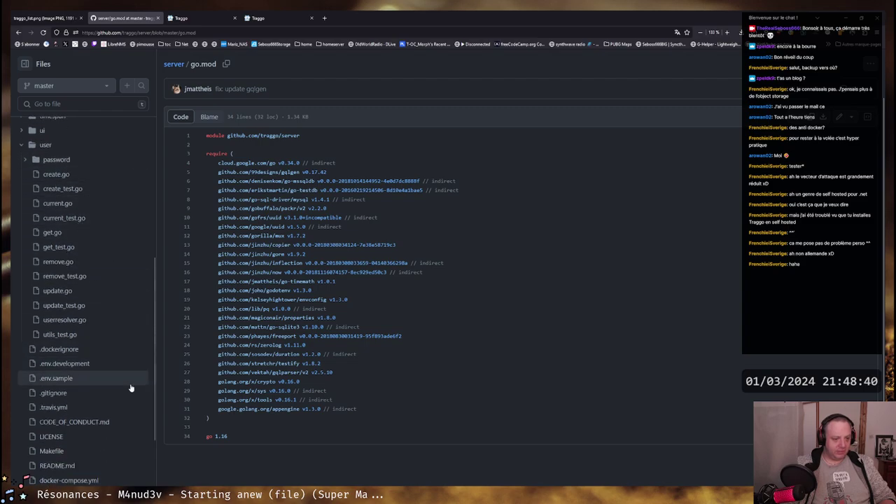
pyautogui.scroll(2, 293, 364)
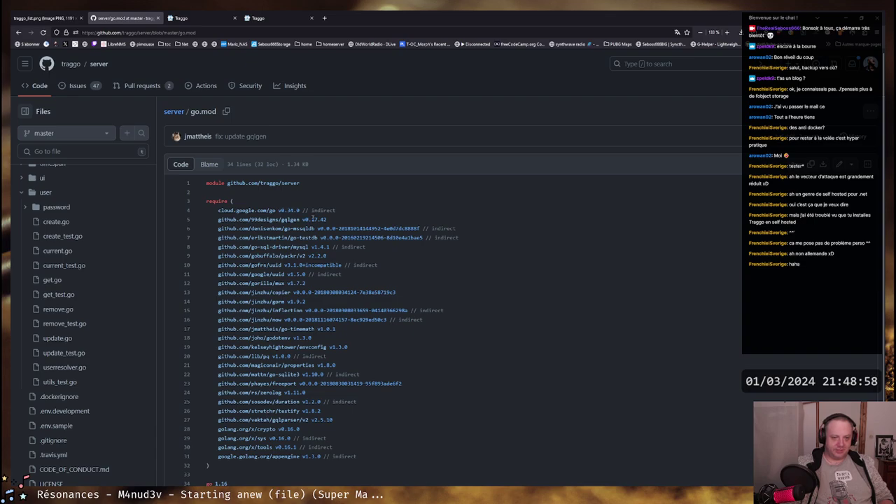
pyautogui.moveTo(216, 484); pyautogui.dragTo(247, 483)
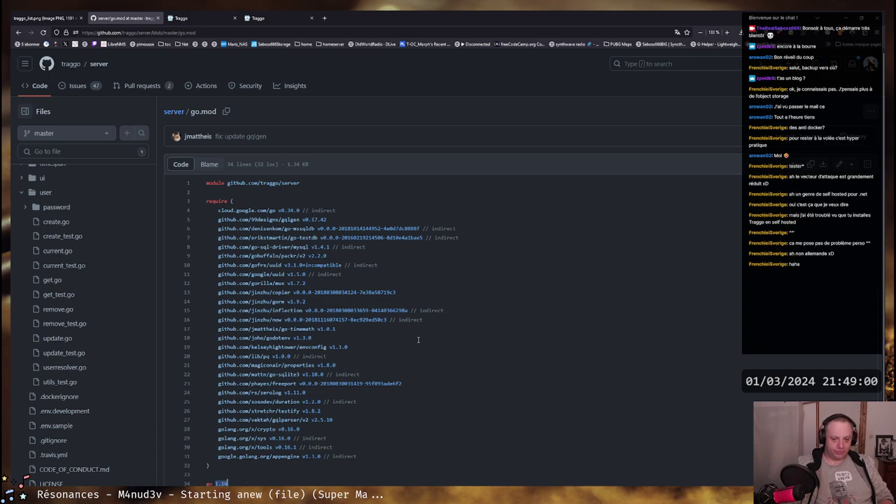
pyautogui.scroll(-1, 418, 339)
pyautogui.click(236, 440)
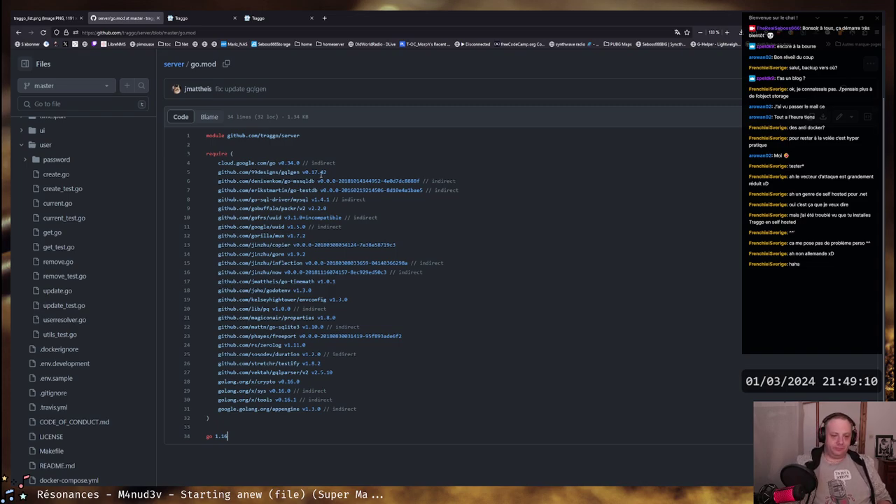
pyautogui.scroll(1, 323, 264)
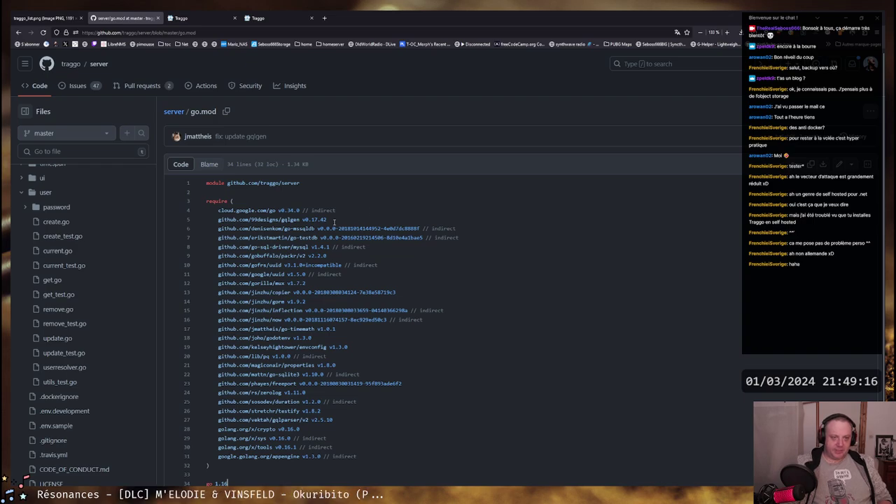
pyautogui.click(287, 15)
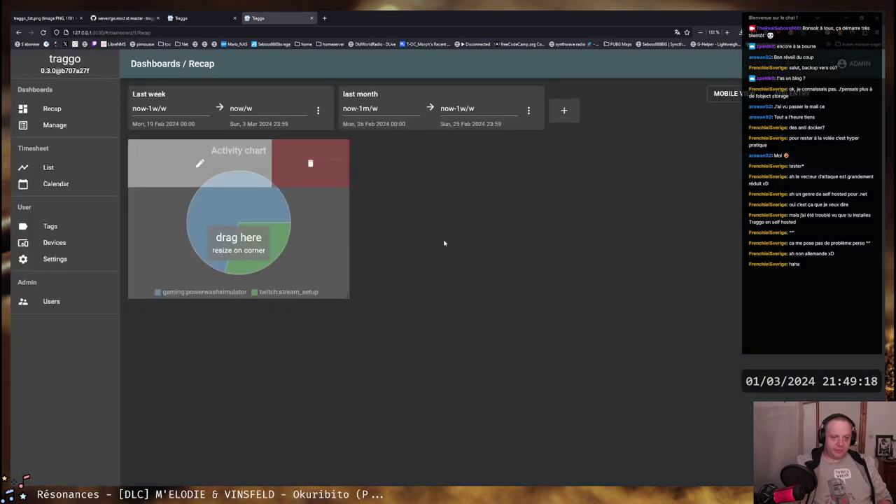
pyautogui.click(78, 189)
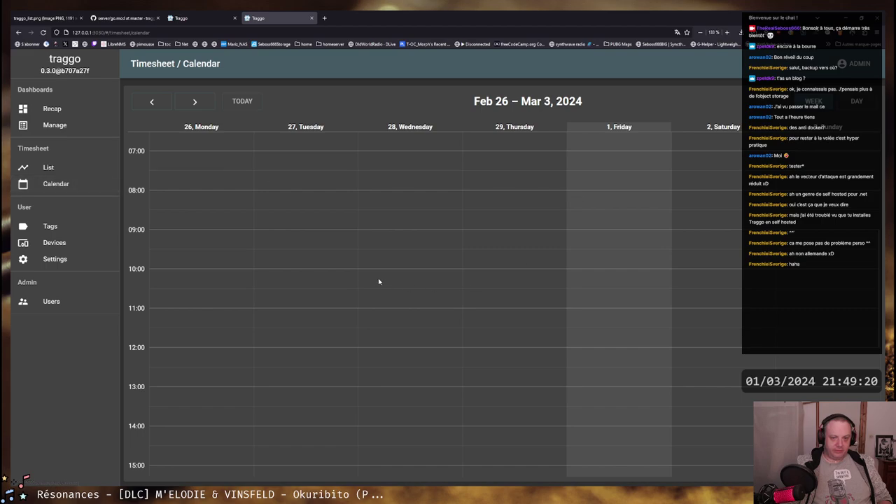
pyautogui.scroll(-5, 378, 280)
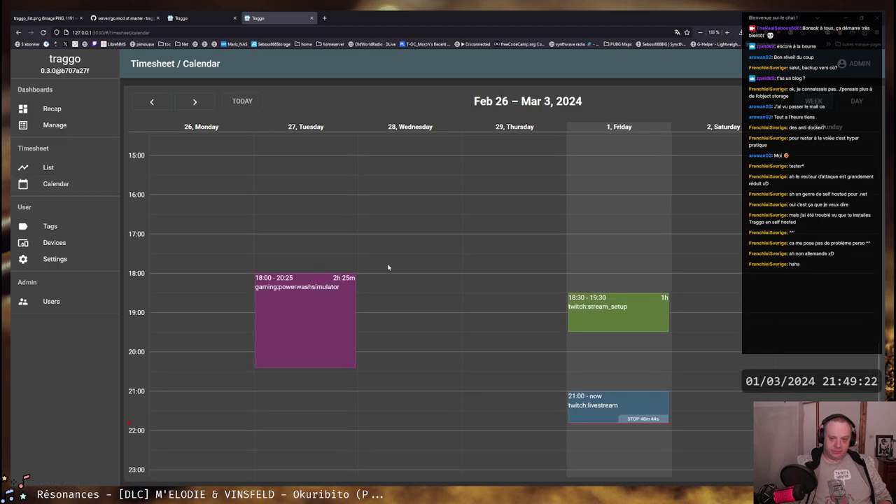
pyautogui.scroll(-1, 388, 267)
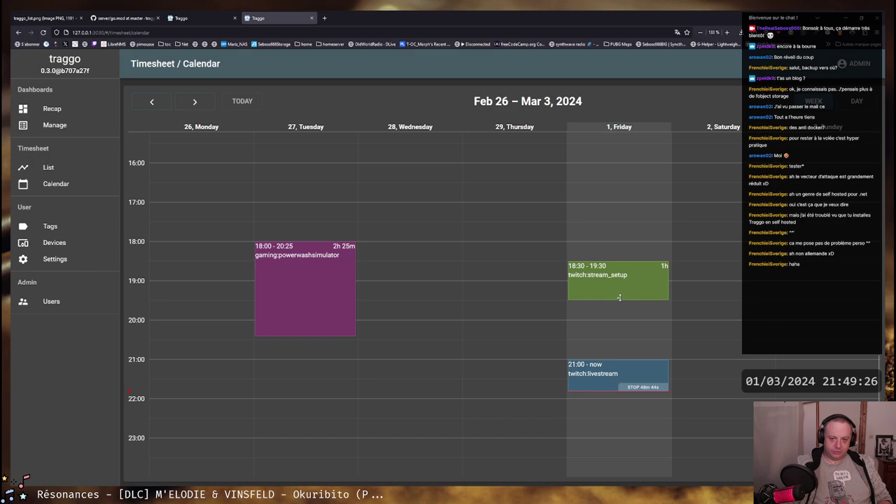
pyautogui.moveTo(619, 297)
pyautogui.mouseDown()
pyautogui.moveTo(620, 313)
pyautogui.moveTo(617, 298)
pyautogui.mouseUp()
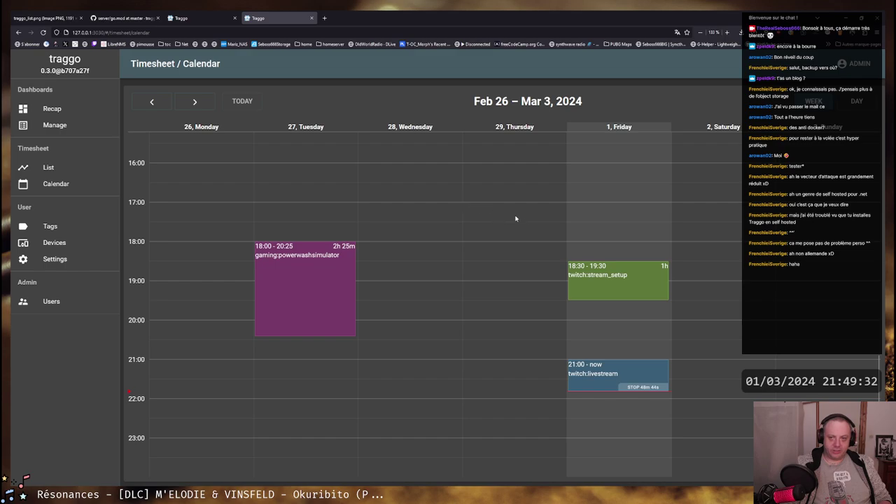
pyautogui.moveTo(409, 214); pyautogui.dragTo(409, 255)
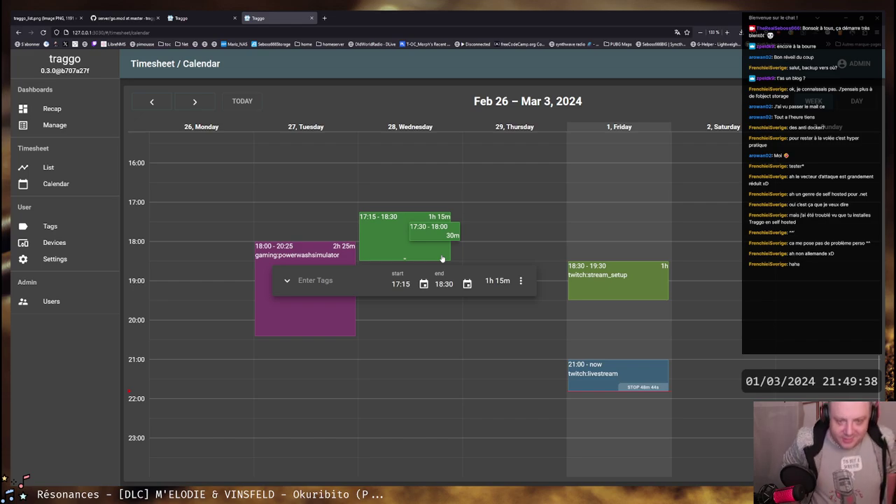
pyautogui.click(521, 280)
pyautogui.click(529, 294)
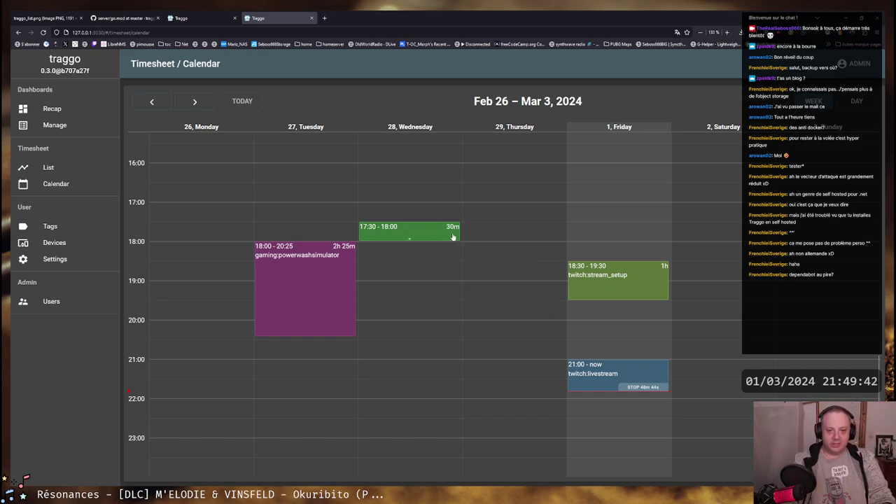
pyautogui.click(452, 237)
pyautogui.click(525, 262)
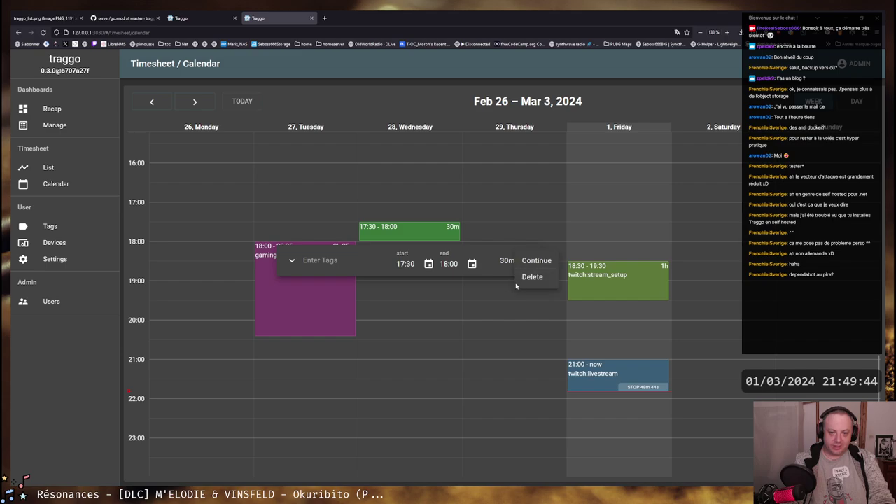
pyautogui.click(517, 283)
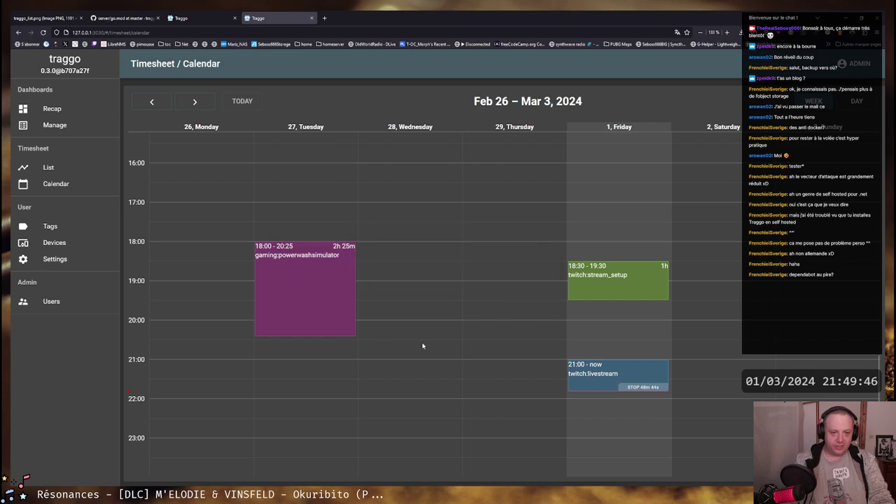
pyautogui.scroll(1, 422, 346)
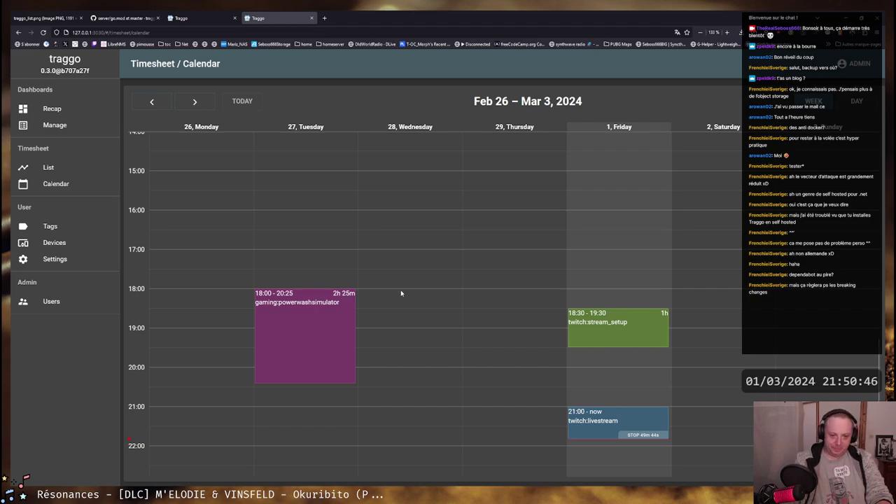
# Create an 18:00–20:00 span on Wednesday 28 Feb tagged gaming:powerwashsimulator
pyautogui.moveTo(399, 294); pyautogui.dragTo(420, 364)
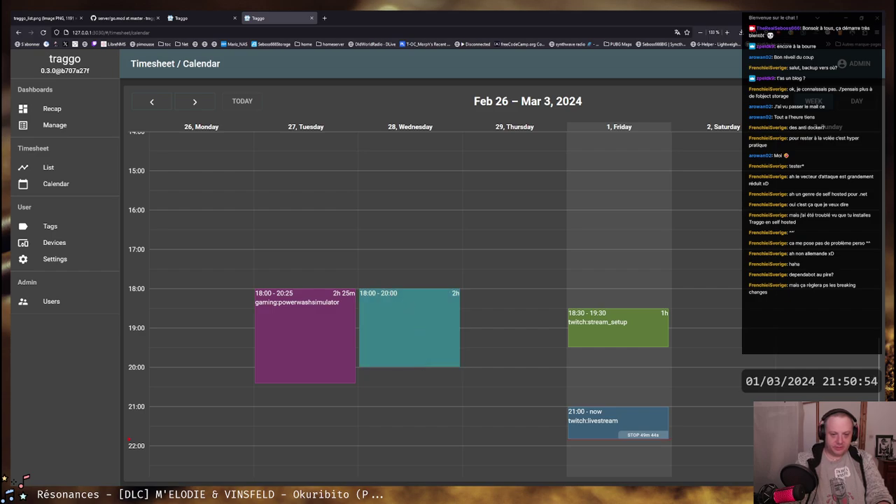
pyautogui.click(404, 298)
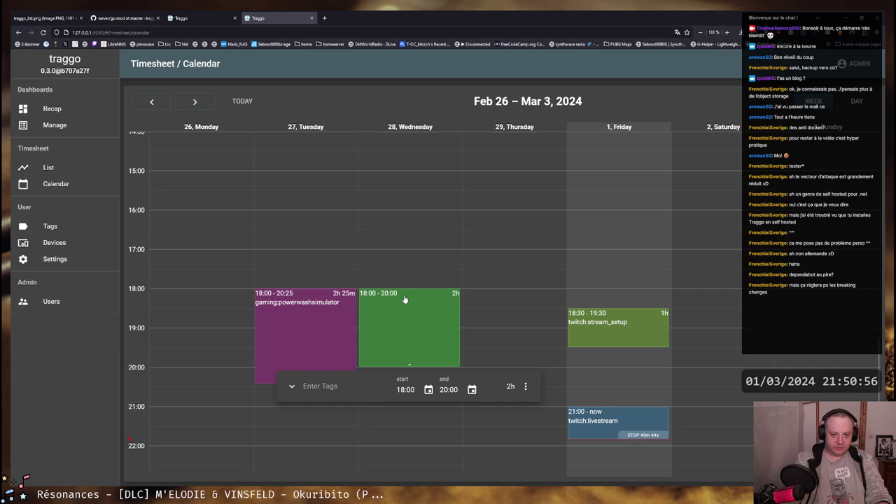
pyautogui.click(346, 394)
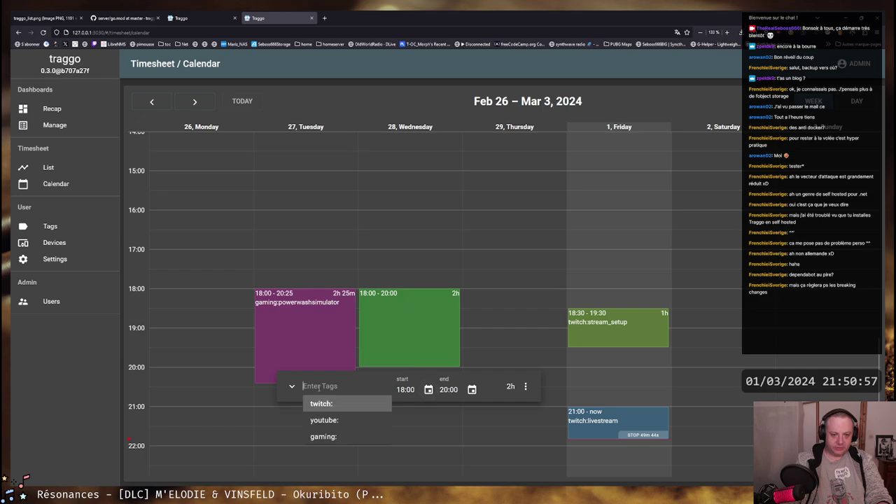
pyautogui.click(323, 436)
pyautogui.click(343, 420)
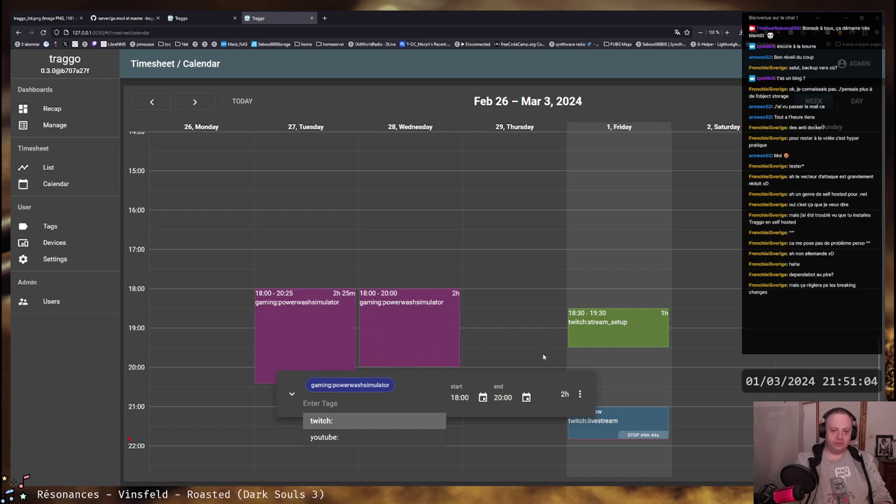
pyautogui.click(579, 394)
pyautogui.click(515, 293)
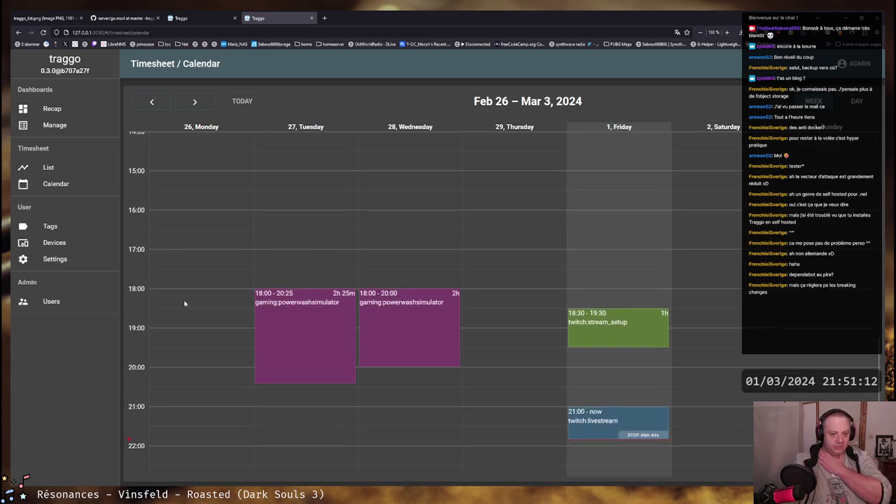
# View the Feb 19–25 week and the twitch, youtube, gaming tag list, then return to go.mod
pyautogui.scroll(-1, 203, 297)
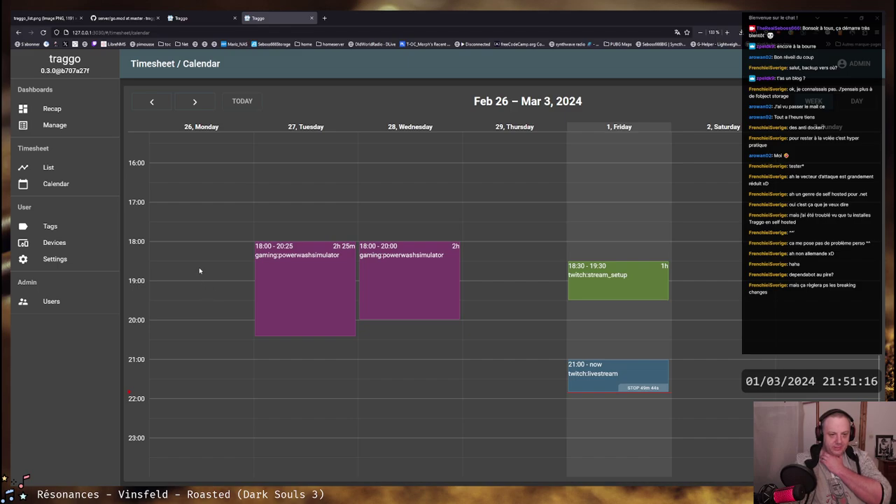
pyautogui.click(152, 101)
pyautogui.scroll(-4, 684, 317)
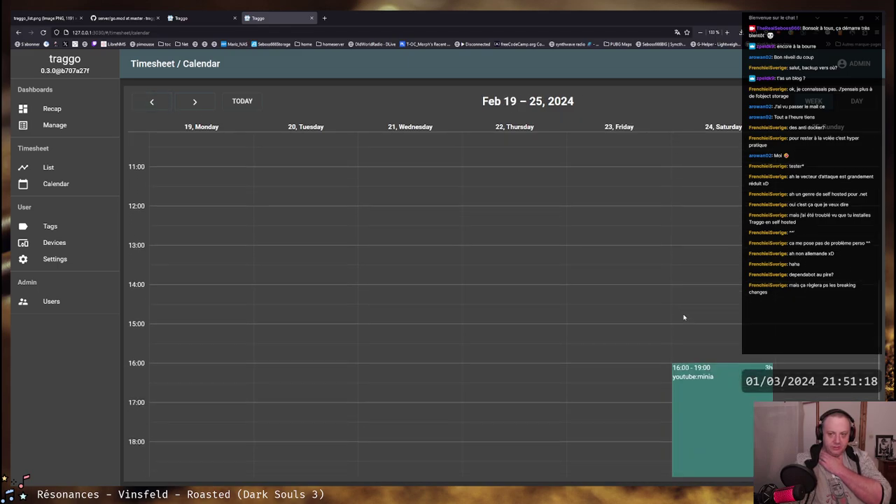
pyautogui.scroll(-5, 683, 315)
pyautogui.scroll(3, 684, 315)
pyautogui.scroll(-2, 455, 278)
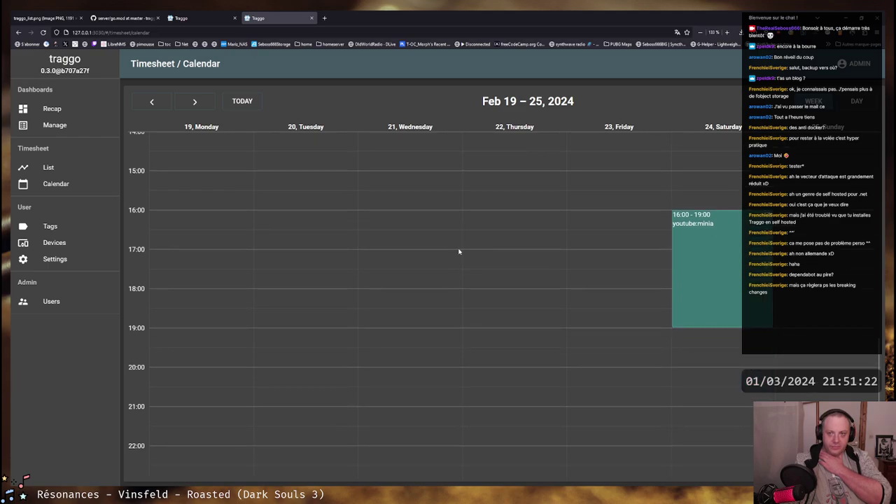
pyautogui.scroll(3, 456, 242)
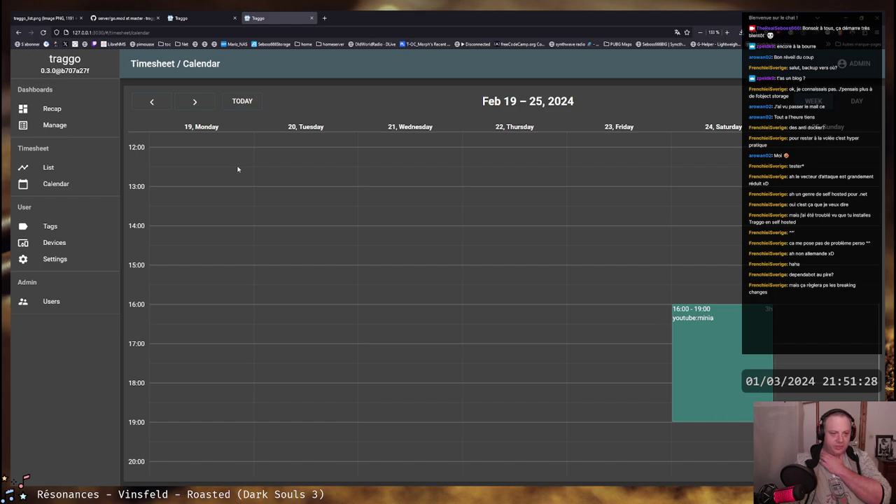
pyautogui.click(52, 226)
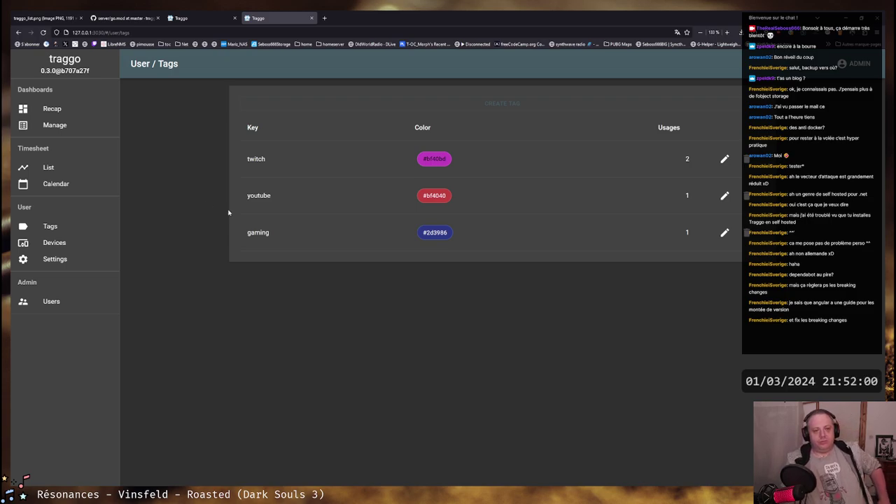
pyautogui.click(155, 23)
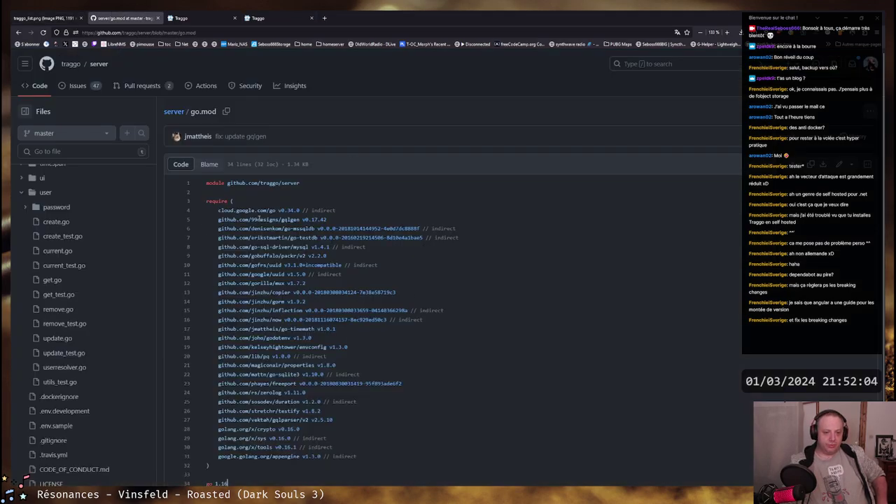
pyautogui.scroll(-1, 261, 273)
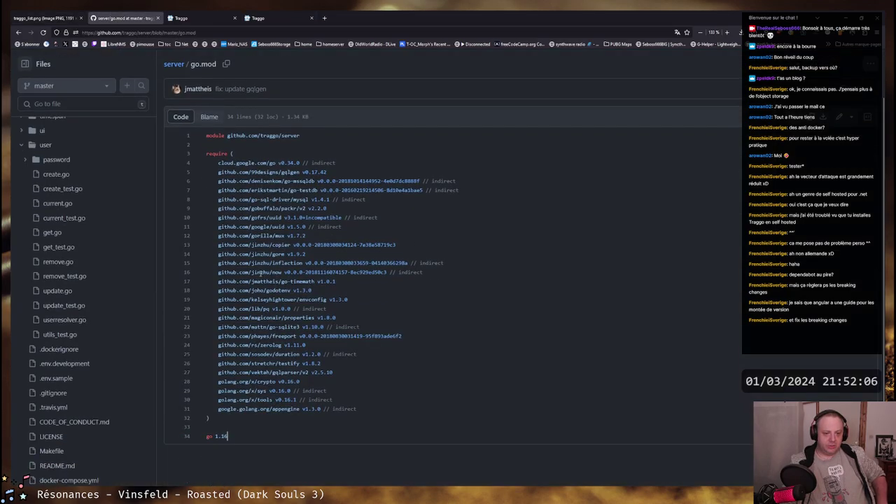
pyautogui.moveTo(218, 382); pyautogui.dragTo(380, 399)
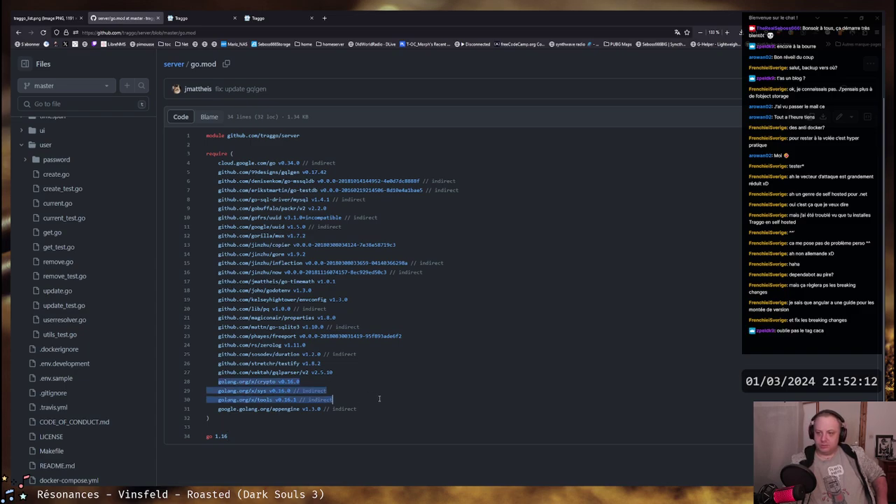
pyautogui.moveTo(333, 399); pyautogui.dragTo(202, 381)
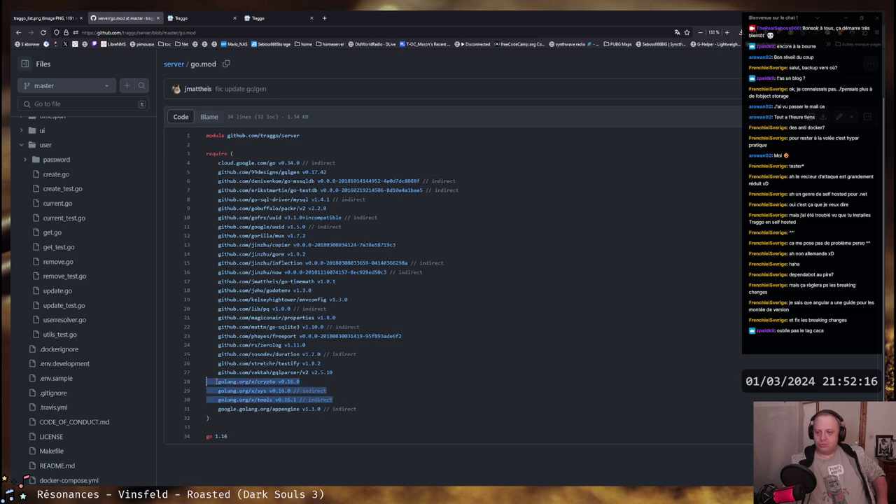
pyautogui.moveTo(334, 400); pyautogui.dragTo(204, 381)
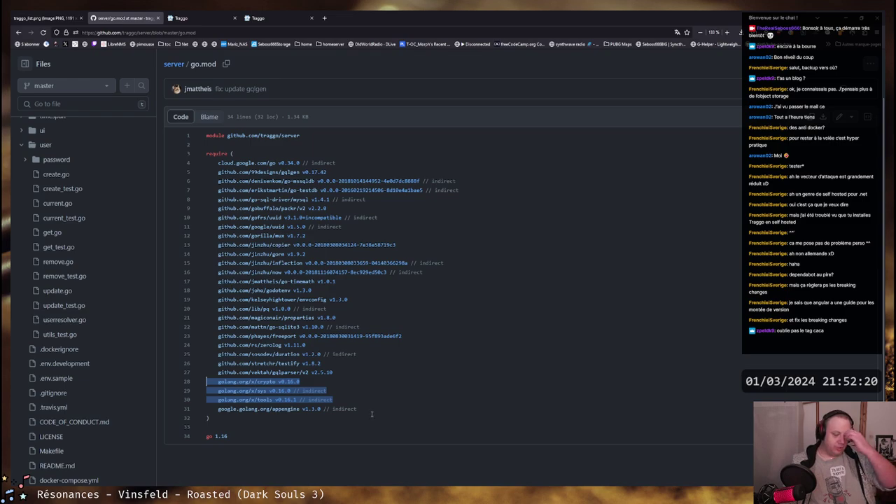
pyautogui.press('Left')
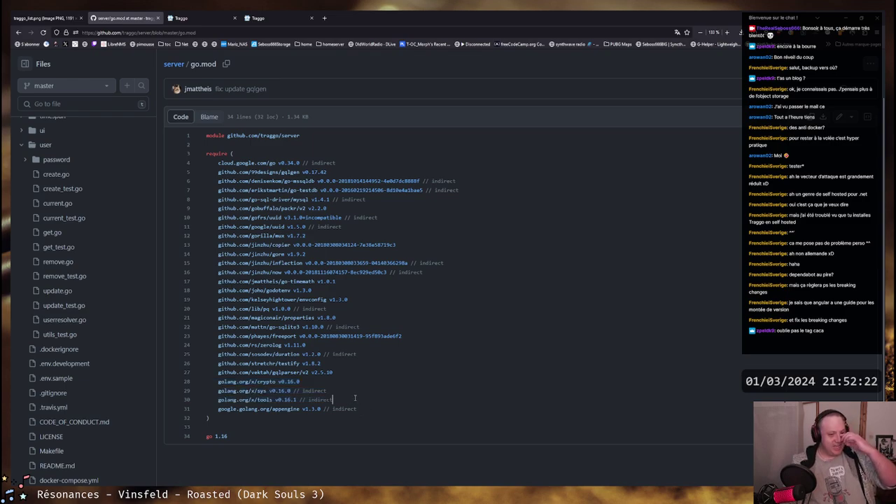
pyautogui.moveTo(355, 398); pyautogui.dragTo(211, 381)
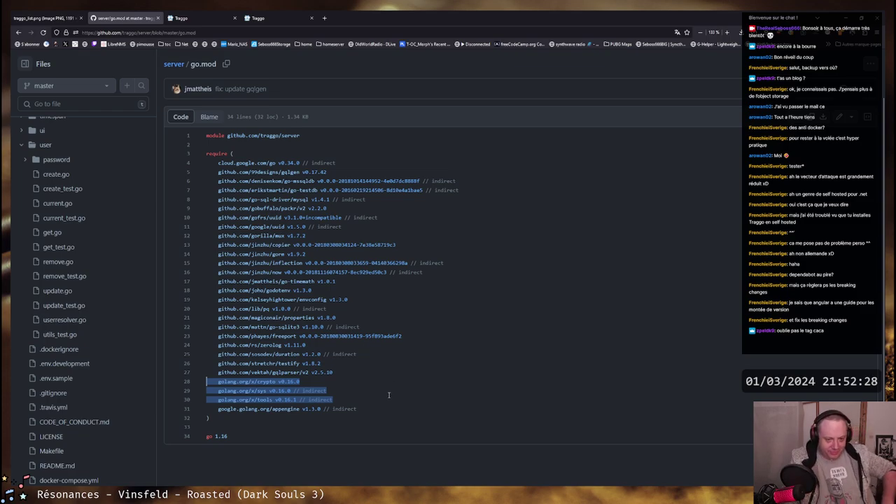
pyautogui.moveTo(333, 400); pyautogui.dragTo(199, 385)
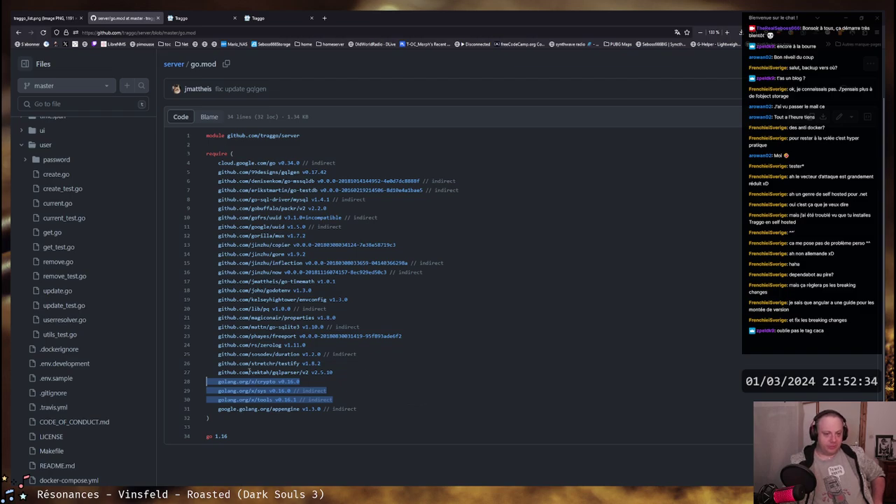
pyautogui.click(341, 398)
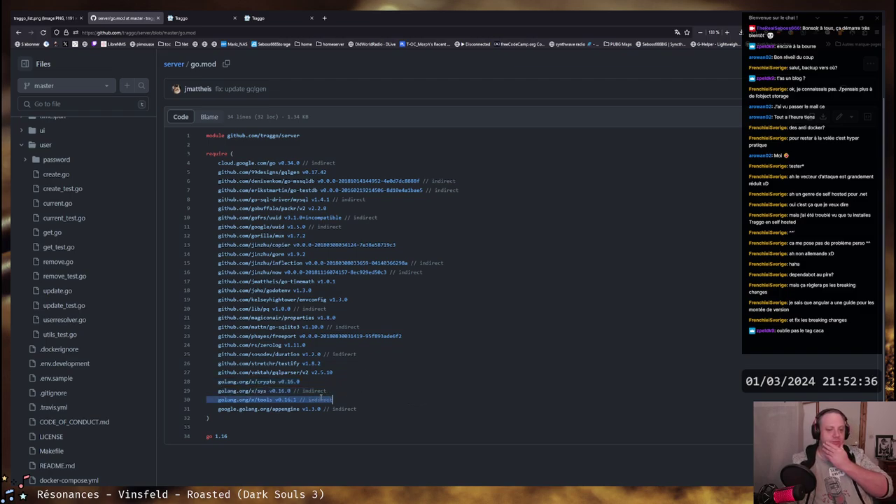
pyautogui.moveTo(326, 391)
pyautogui.mouseDown()
pyautogui.moveTo(212, 381)
pyautogui.moveTo(327, 391)
pyautogui.moveTo(333, 400)
pyautogui.mouseUp()
pyautogui.click(360, 400)
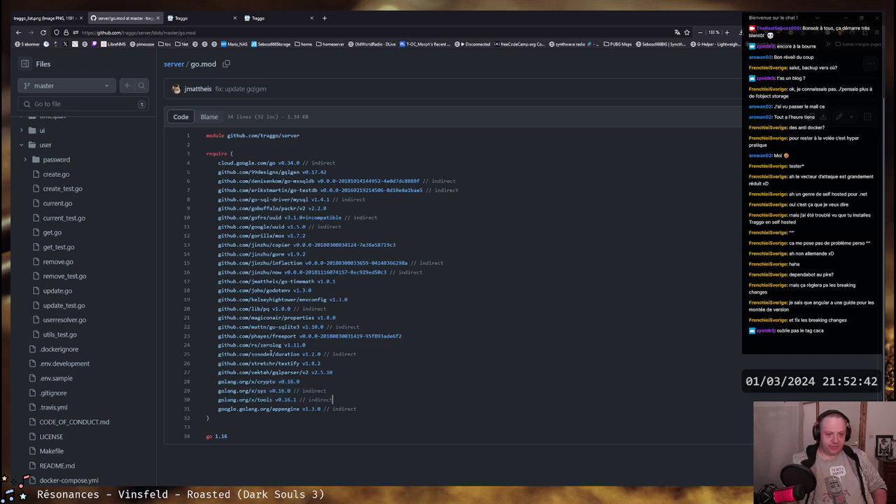
pyautogui.moveTo(301, 381); pyautogui.dragTo(221, 383)
pyautogui.click(221, 383)
pyautogui.moveTo(334, 399); pyautogui.dragTo(199, 381)
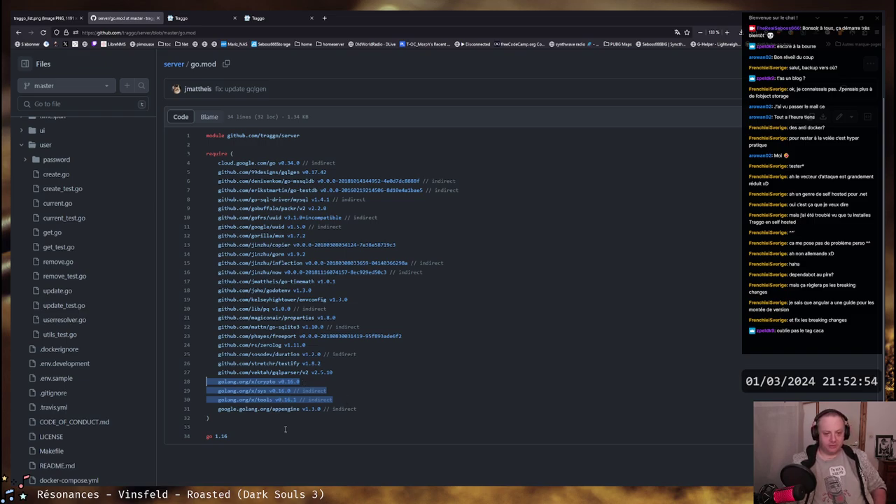
pyautogui.click(267, 381)
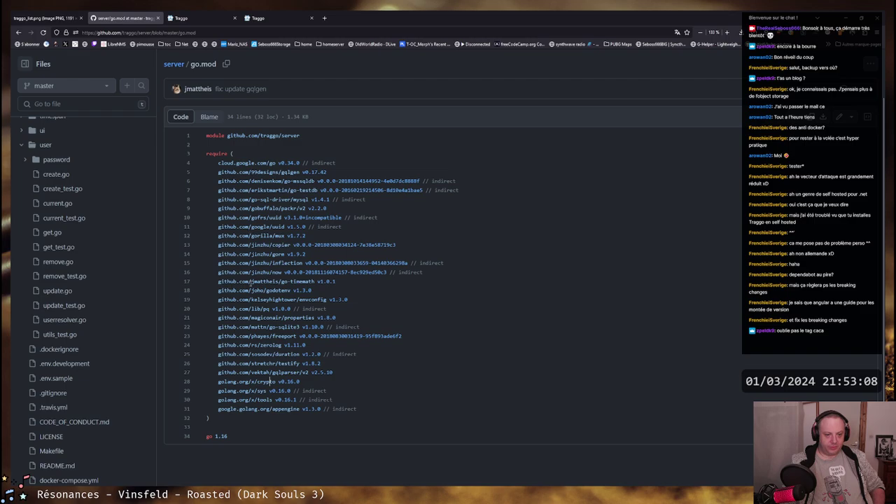
pyautogui.moveTo(250, 281); pyautogui.dragTo(219, 218)
pyautogui.click(213, 218)
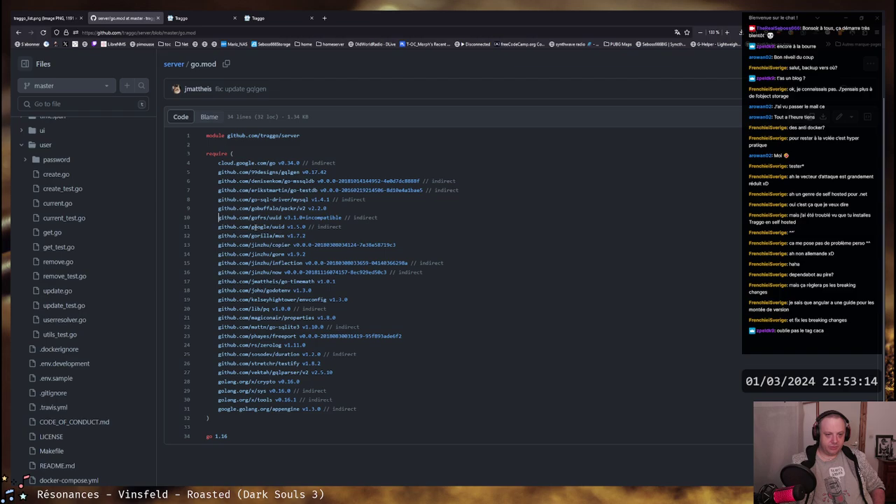
pyautogui.moveTo(251, 226); pyautogui.dragTo(355, 225)
pyautogui.moveTo(251, 236); pyautogui.dragTo(318, 227)
pyautogui.click(306, 236)
pyautogui.click(317, 227)
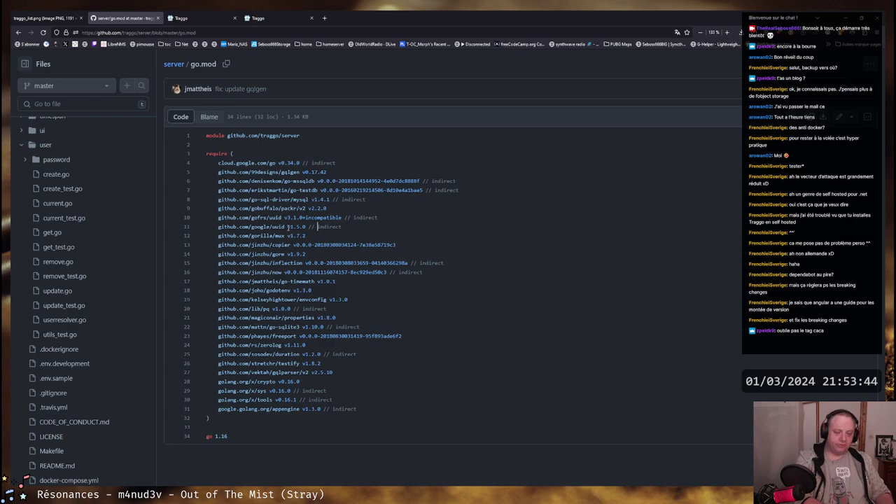
pyautogui.click(227, 437)
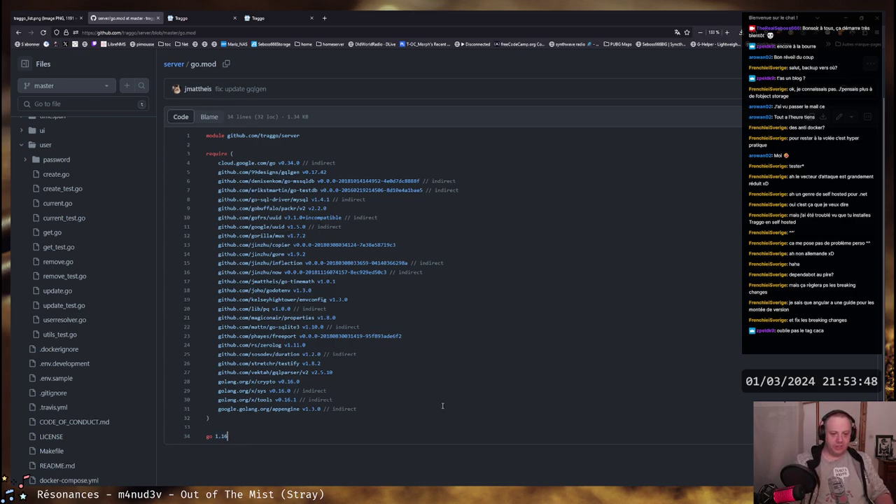
pyautogui.moveTo(443, 405); pyautogui.dragTo(194, 164)
pyautogui.click(401, 404)
pyautogui.click(229, 437)
pyautogui.hotkey('shift', 'Left')
pyautogui.hotkey('shift', 'Left')
pyautogui.hotkey('shift', 'Left')
pyautogui.hotkey('shift', 'Left')
pyautogui.hotkey('shift', 'Left')
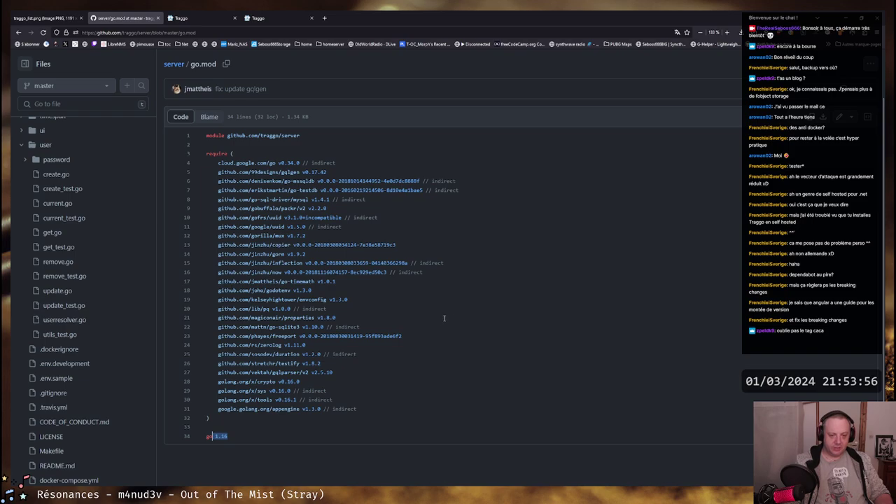
pyautogui.click(430, 320)
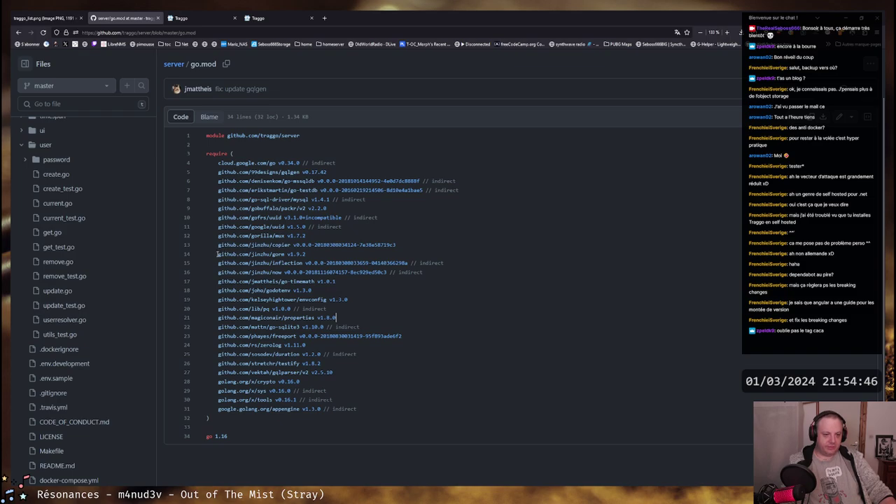
pyautogui.moveTo(217, 254); pyautogui.dragTo(285, 254)
# Copy the github.com/jinzhu/gorm module path and load it in a new tab
pyautogui.rightClick(284, 255)
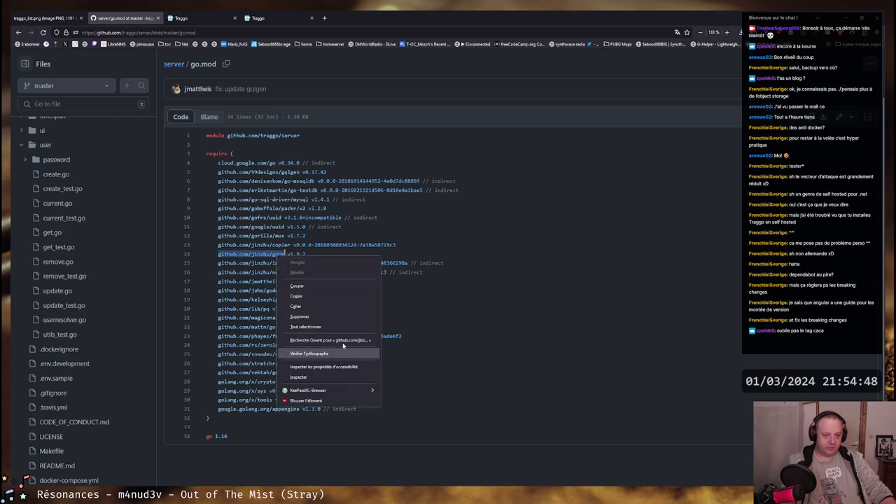
pyautogui.click(321, 296)
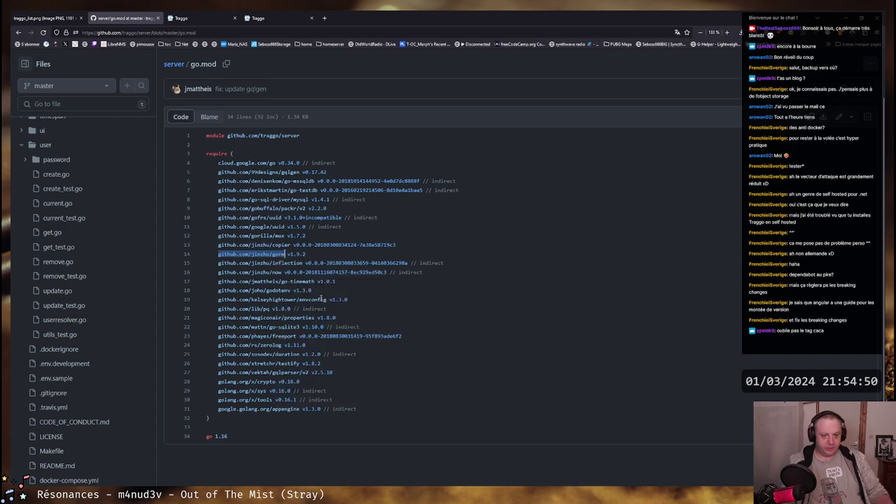
pyautogui.hotkey('ctrl', 't')
pyautogui.hotkey('ctrl', 'v')
pyautogui.press('Return')
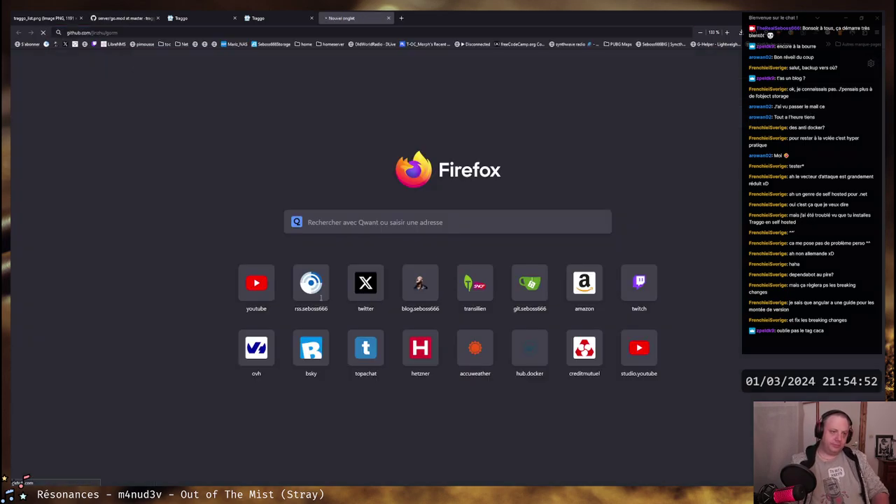
# Open gorm's go.mod and review its required dependencies and Go 1.12 version
pyautogui.scroll(-6, 304, 245)
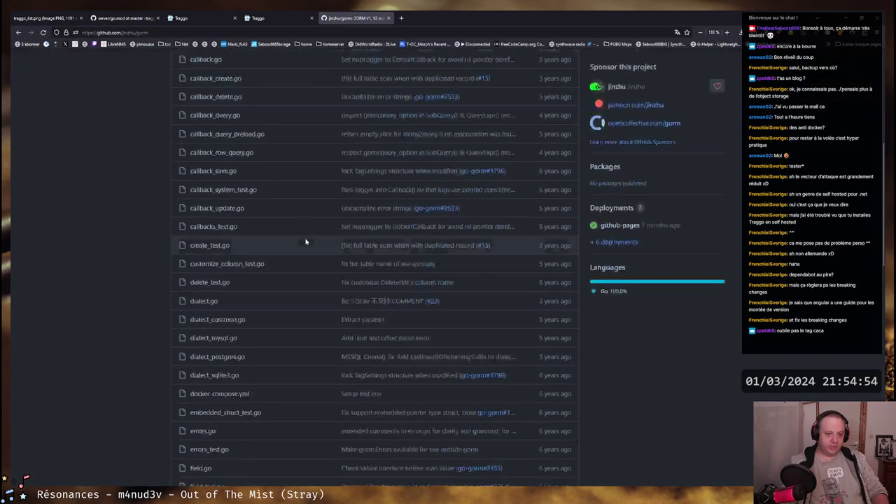
pyautogui.click(201, 326)
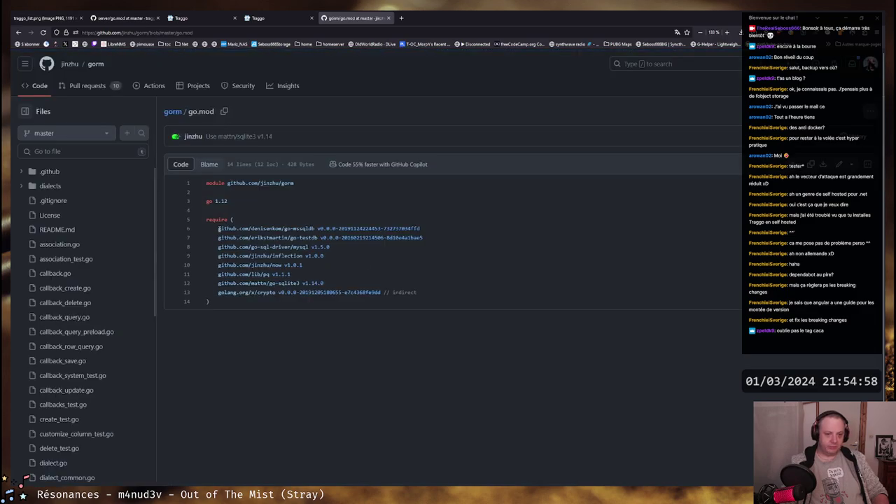
pyautogui.moveTo(219, 228); pyautogui.dragTo(418, 293)
pyautogui.click(417, 293)
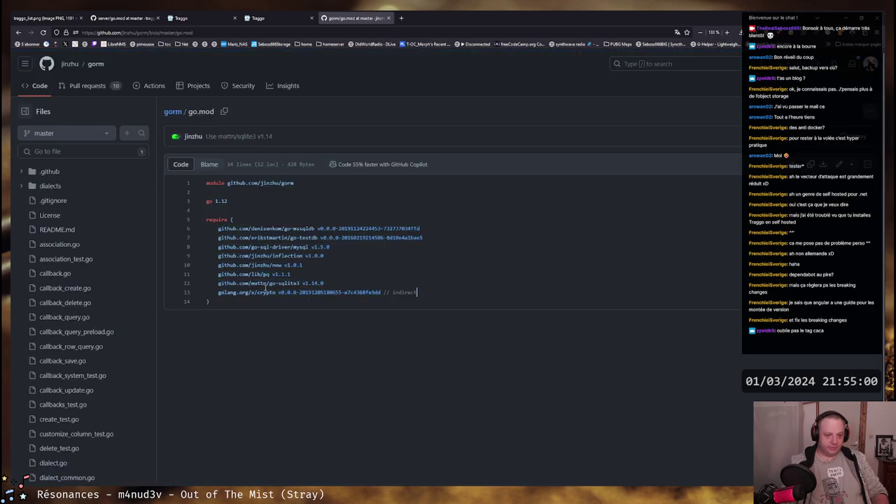
pyautogui.moveTo(226, 201); pyautogui.dragTo(206, 201)
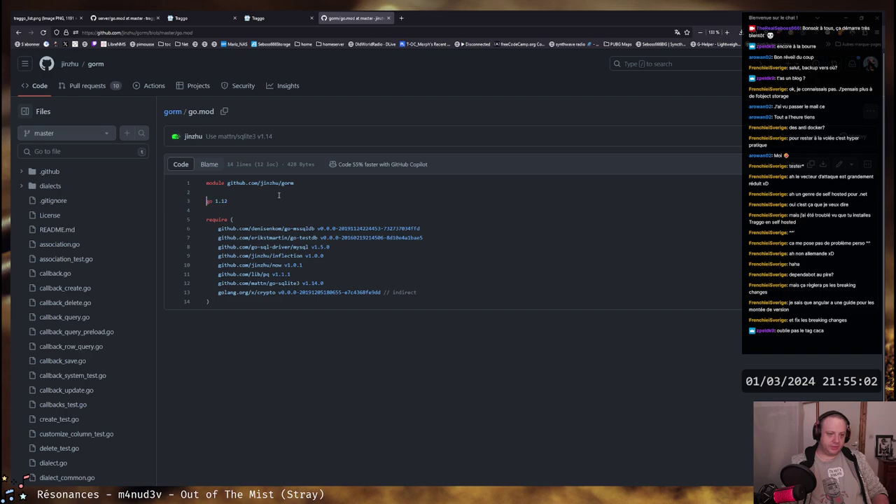
# Return to the gorm repository file list and scroll through it
pyautogui.hotkey('alt', 'Left')
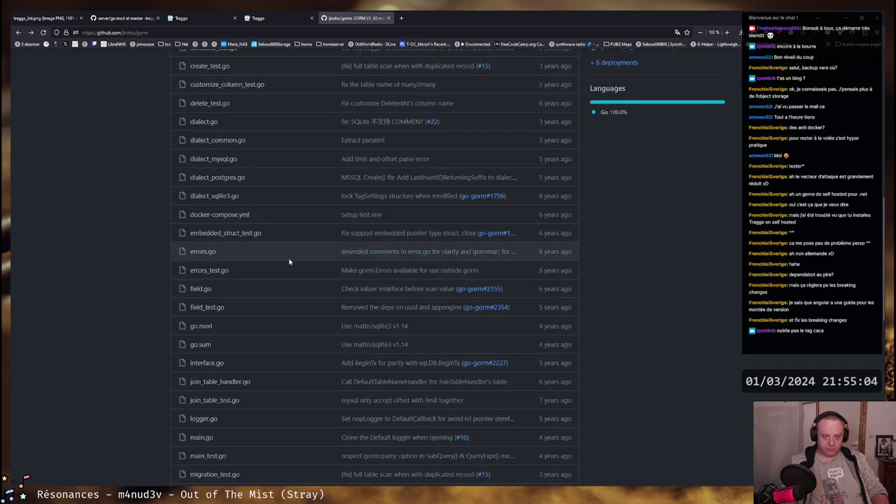
pyautogui.scroll(-10, 289, 261)
pyautogui.scroll(12, 306, 268)
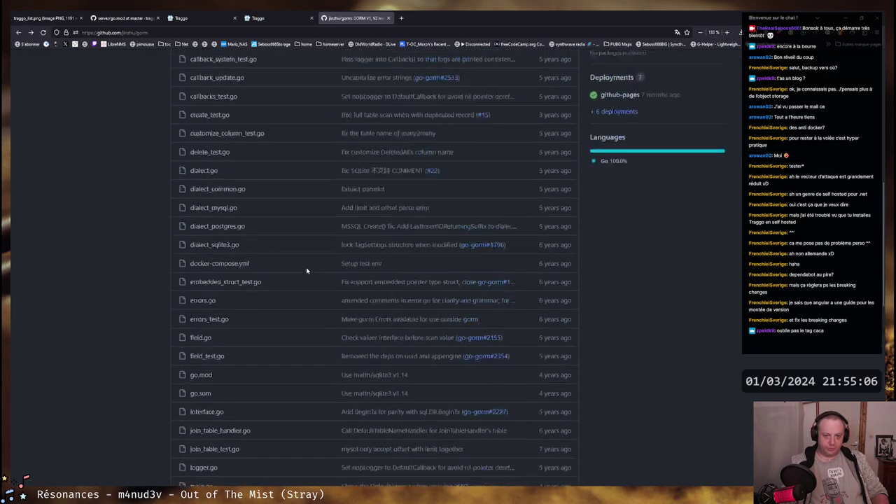
pyautogui.scroll(5, 306, 270)
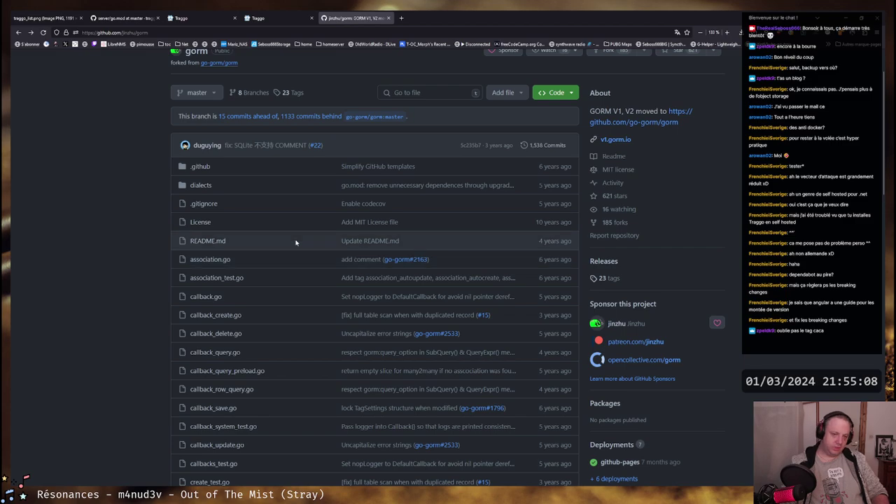
pyautogui.scroll(-7, 295, 242)
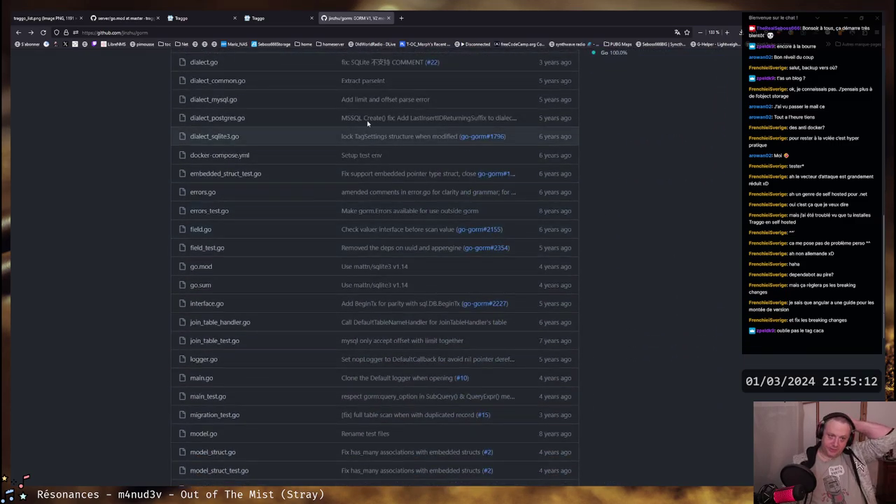
pyautogui.click(401, 17)
# Search the web for Toggl and open the Toggl Track pricing page
pyautogui.write('toogl')
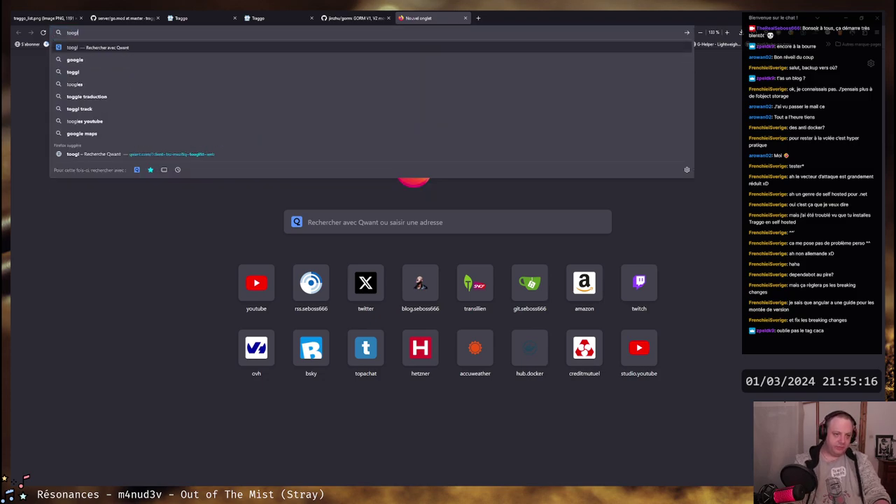
pyautogui.press('Return')
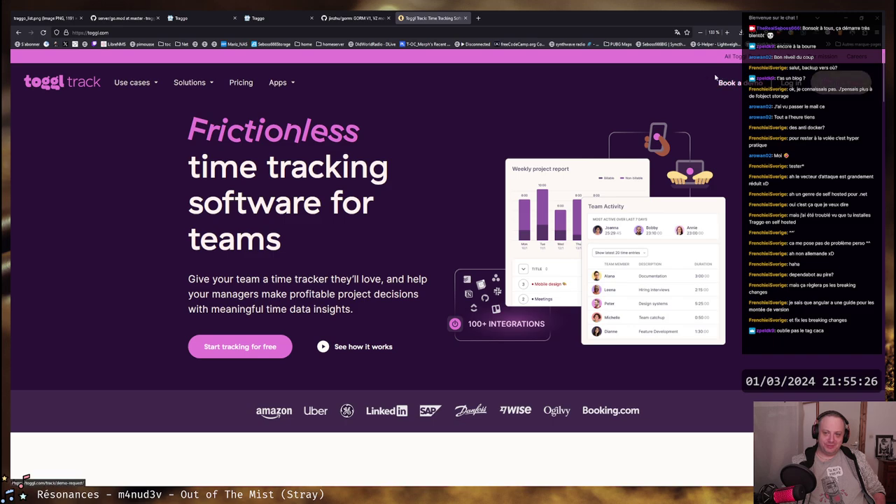
pyautogui.click(241, 82)
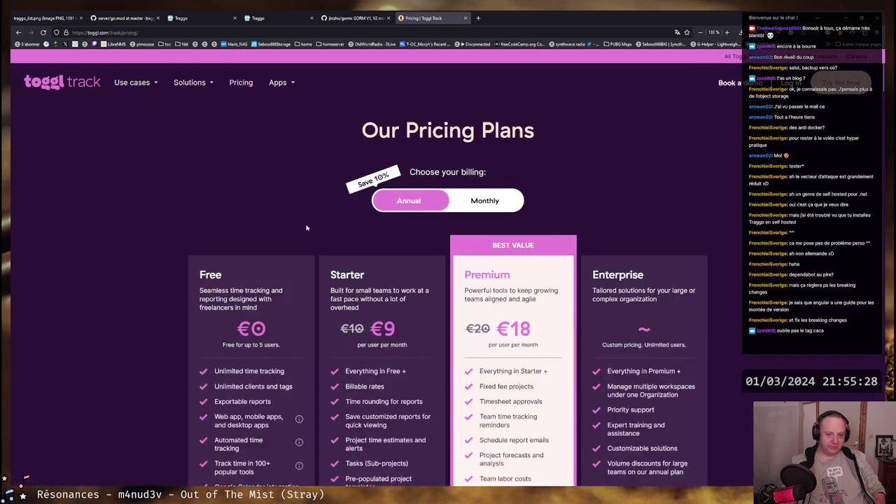
pyautogui.scroll(-2, 151, 182)
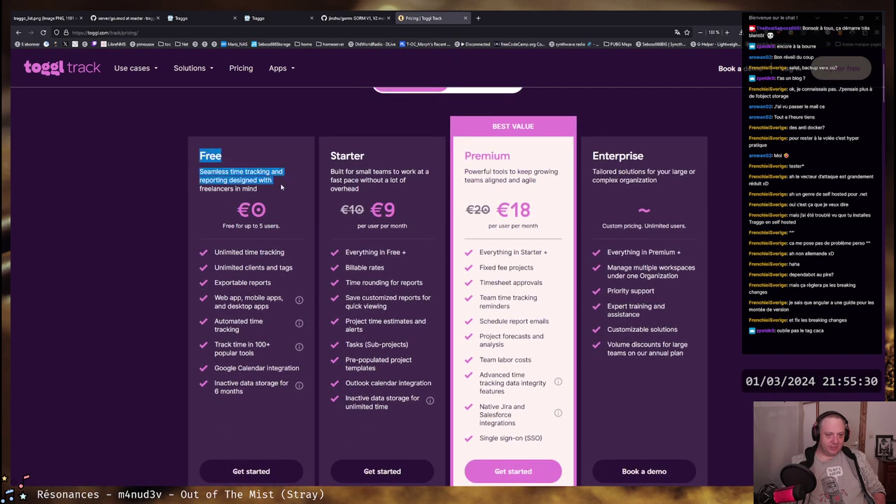
pyautogui.scroll(-2, 139, 184)
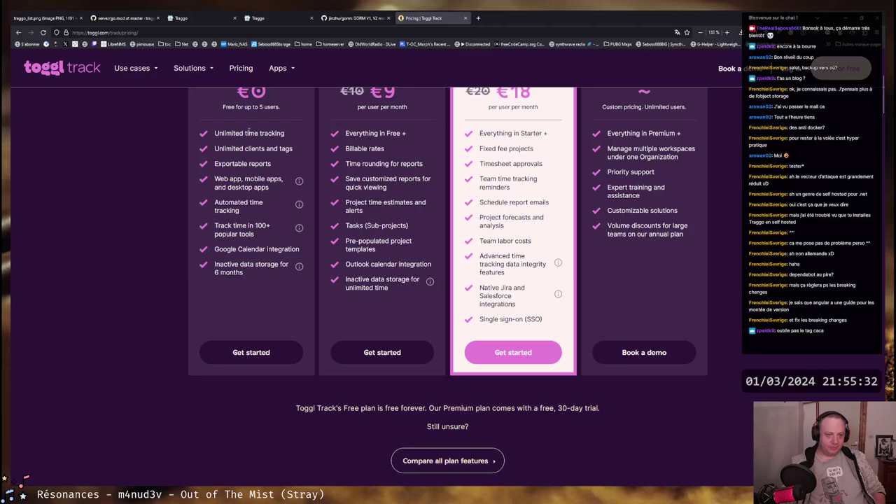
pyautogui.scroll(1, 246, 147)
# Check the Free plan's 5-user limit and its 100+ popular tools integrations
pyautogui.tripleClick(229, 168)
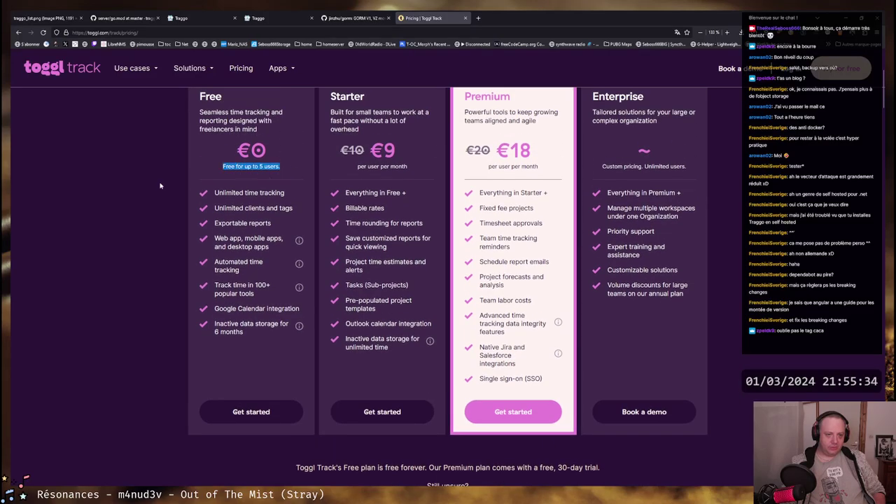
pyautogui.click(226, 166)
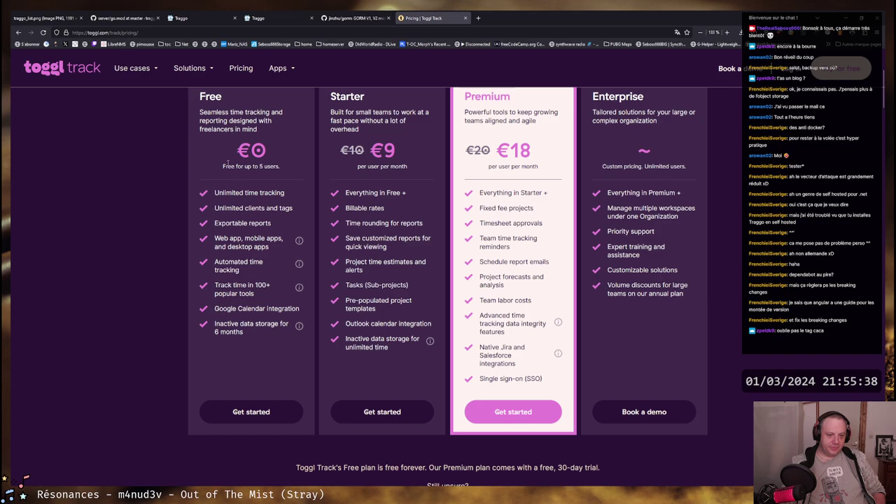
pyautogui.scroll(-1, 228, 172)
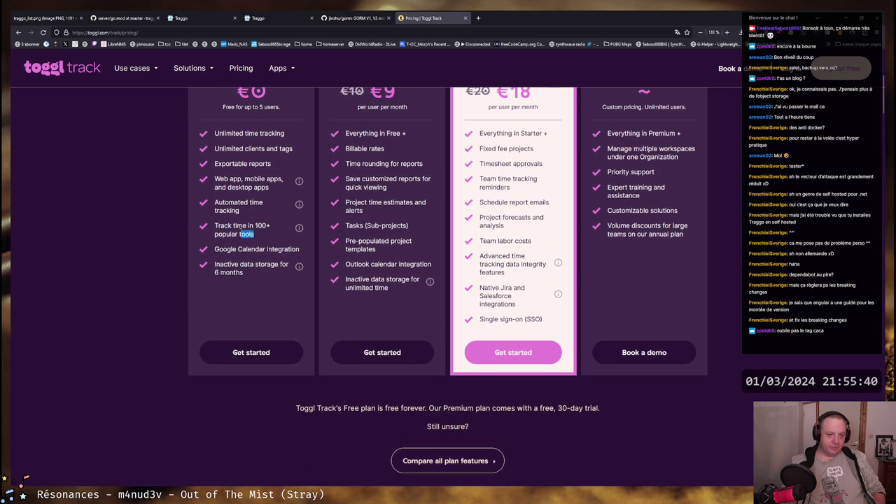
pyautogui.moveTo(256, 235); pyautogui.dragTo(215, 224)
pyautogui.click(241, 226)
# Review the Free plan's Google Calendar integration, inactive data storage limit and full feature list
pyautogui.scroll(1, 233, 218)
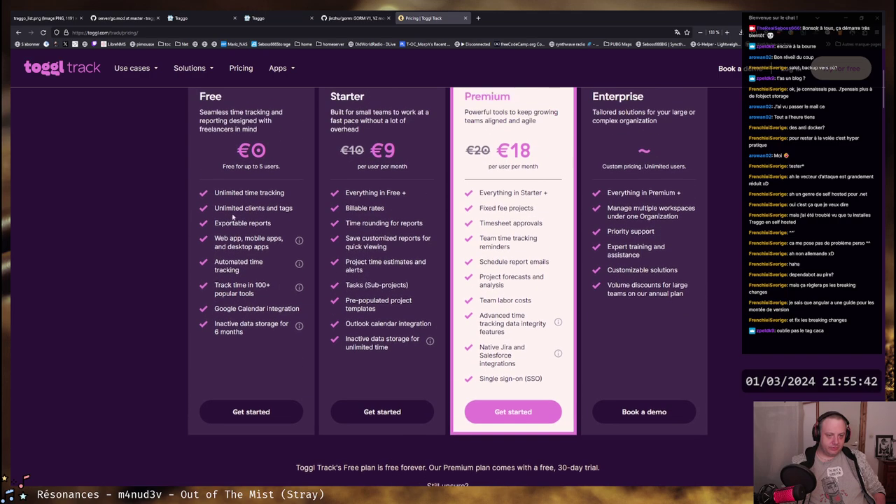
pyautogui.moveTo(215, 310); pyautogui.dragTo(300, 309)
pyautogui.click(294, 309)
pyautogui.moveTo(215, 325)
pyautogui.mouseDown()
pyautogui.moveTo(282, 325)
pyautogui.moveTo(210, 327)
pyautogui.mouseUp()
pyautogui.click(221, 331)
pyautogui.click(209, 327)
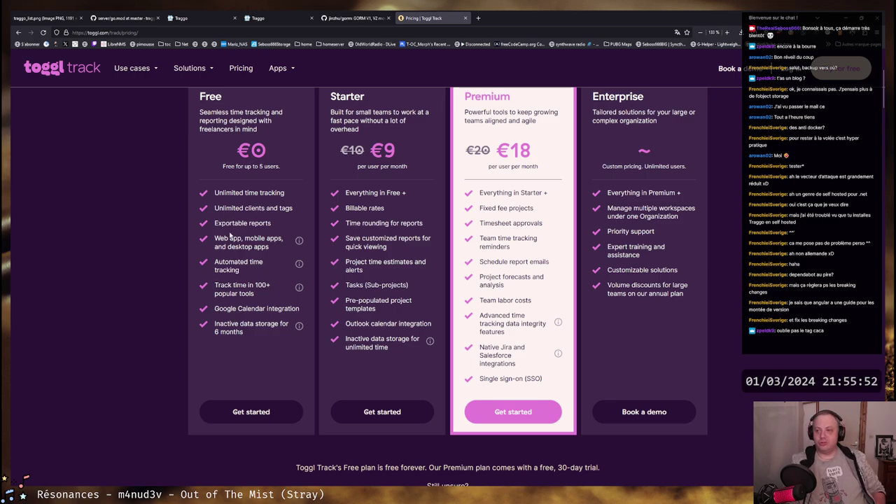
pyautogui.moveTo(242, 332); pyautogui.dragTo(214, 193)
pyautogui.click(217, 201)
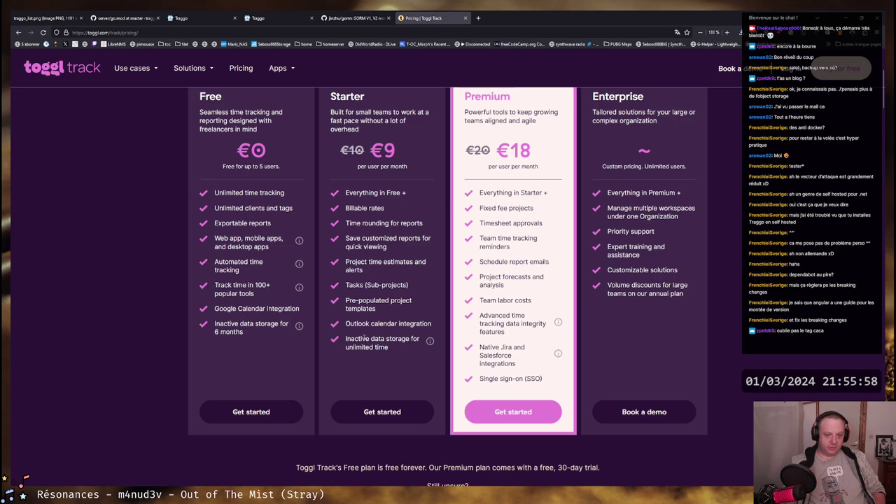
# Compare the Starter plan's unlimited storage and Automated time tracking features
pyautogui.moveTo(348, 347); pyautogui.dragTo(387, 348)
pyautogui.click(341, 349)
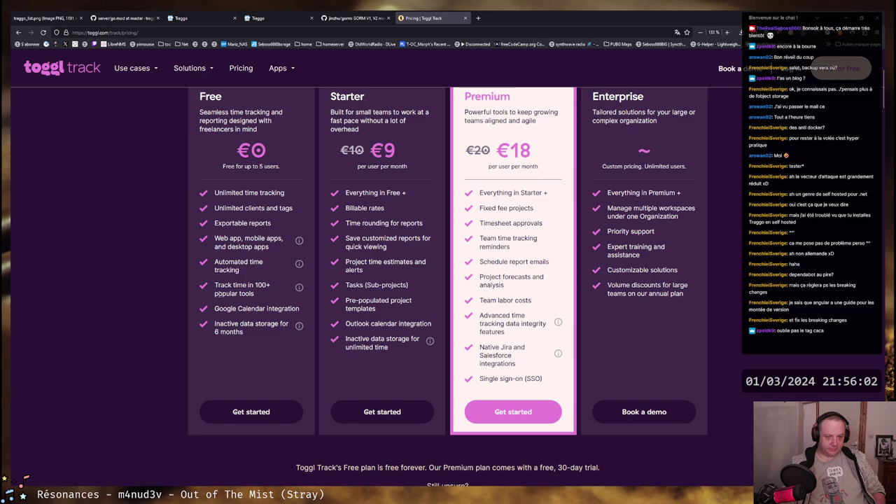
pyautogui.moveTo(214, 262); pyautogui.dragTo(223, 262)
pyautogui.click(259, 247)
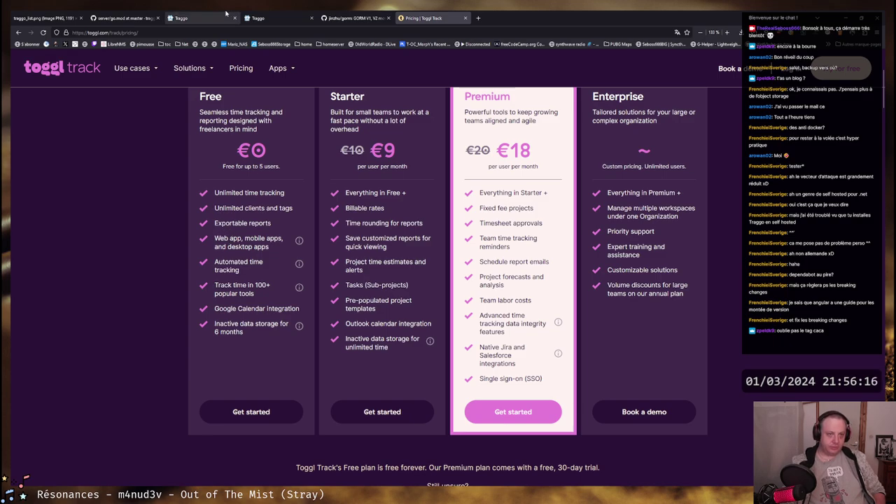
pyautogui.click(277, 15)
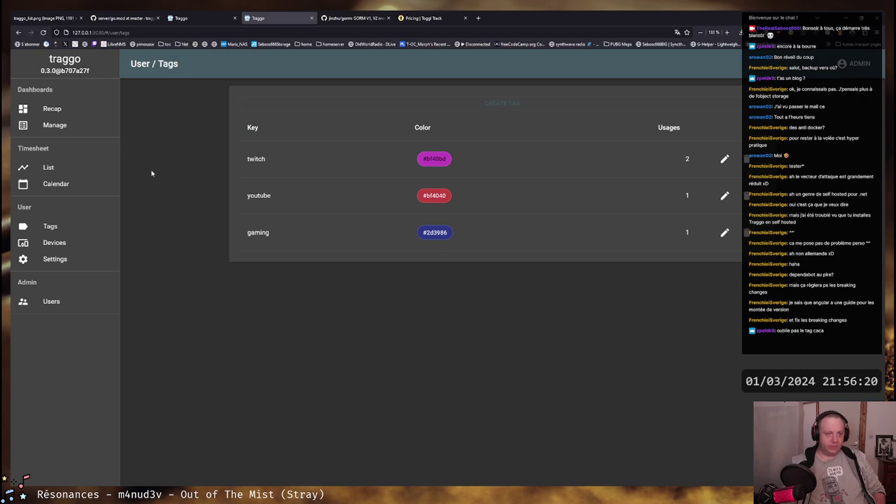
# Close the duplicate Traggo Recap tab and bring up Firefox developer tools with F12
pyautogui.click(187, 19)
pyautogui.middleClick(187, 19)
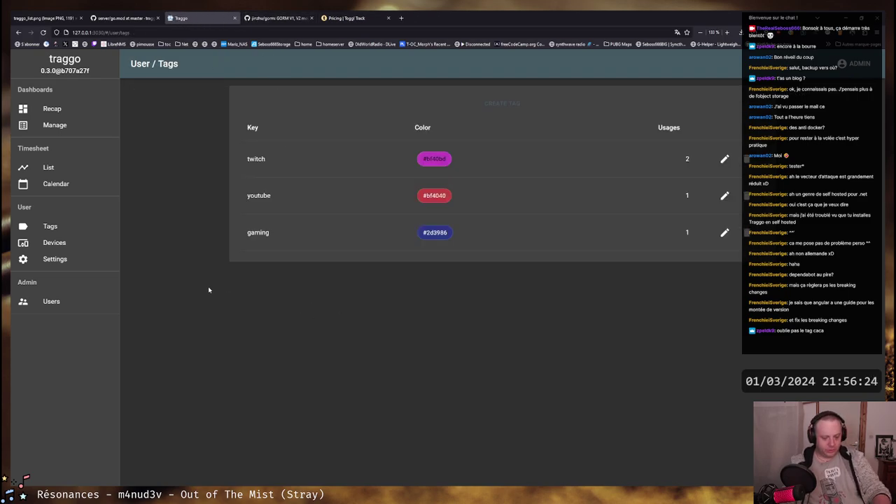
pyautogui.press('F12')
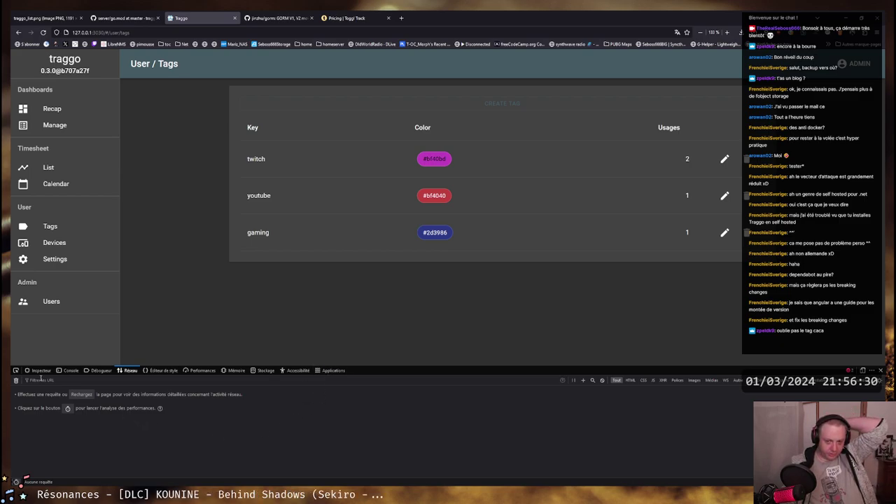
# Browse the Inspector, Performance, Application and Accessibility panels, then enable responsive design mode
pyautogui.click(41, 371)
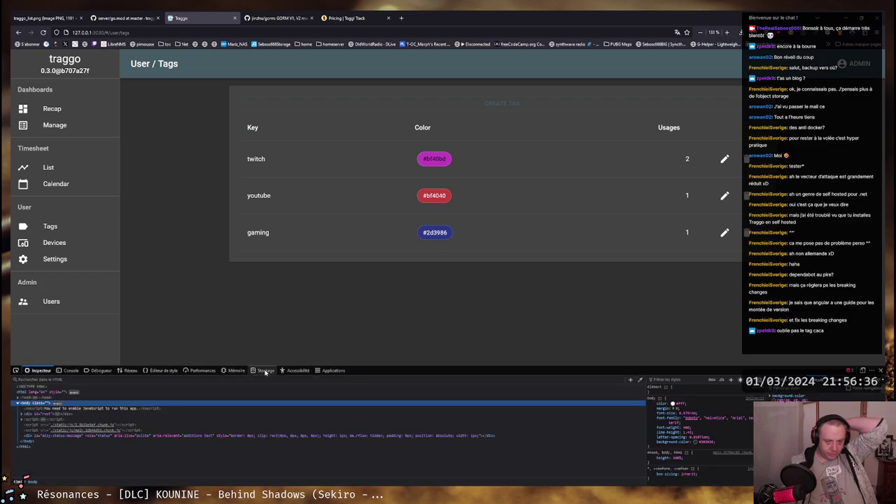
pyautogui.click(199, 371)
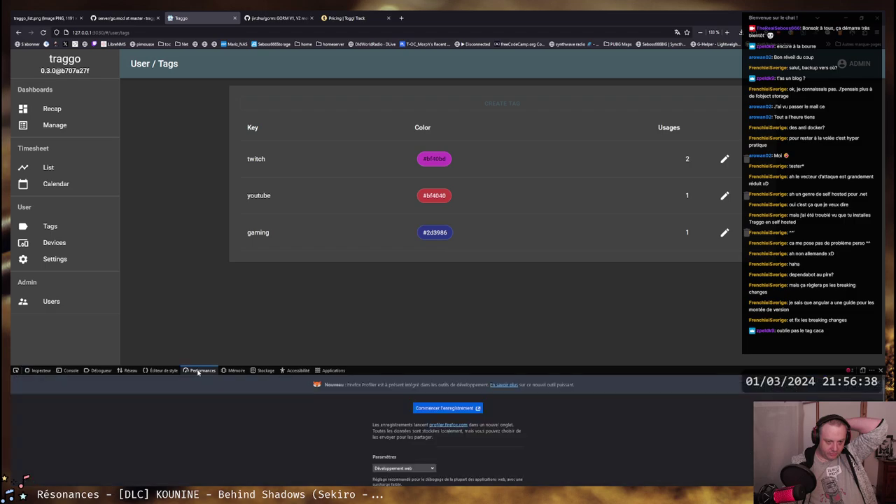
pyautogui.click(331, 371)
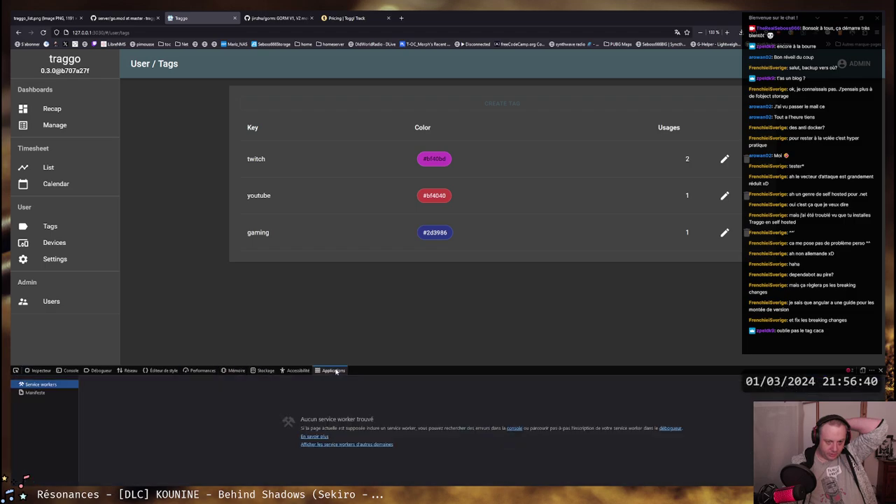
pyautogui.click(298, 371)
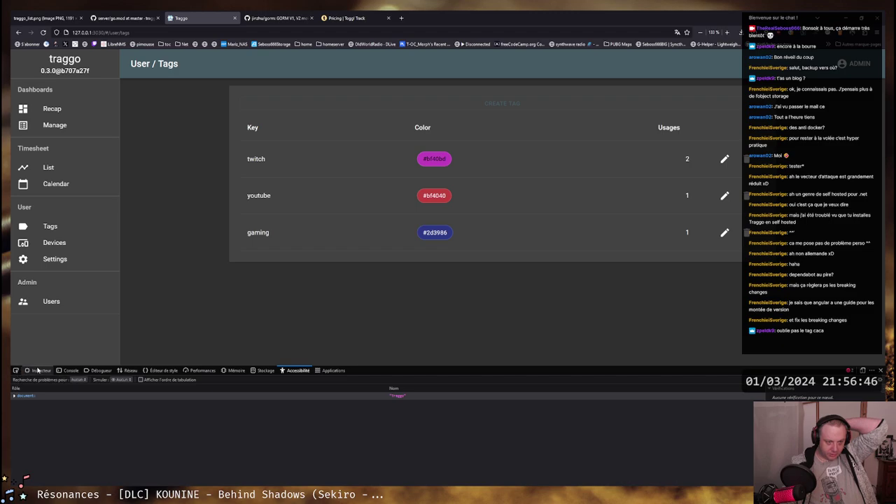
pyautogui.click(38, 371)
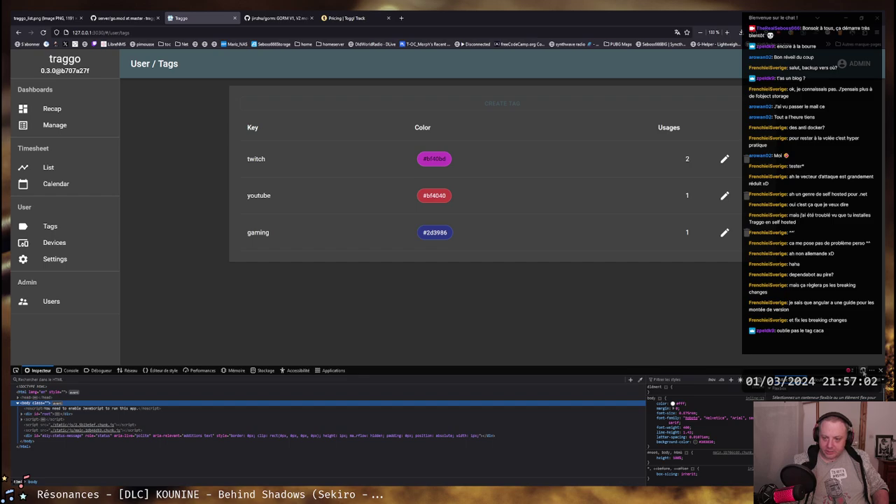
pyautogui.click(863, 371)
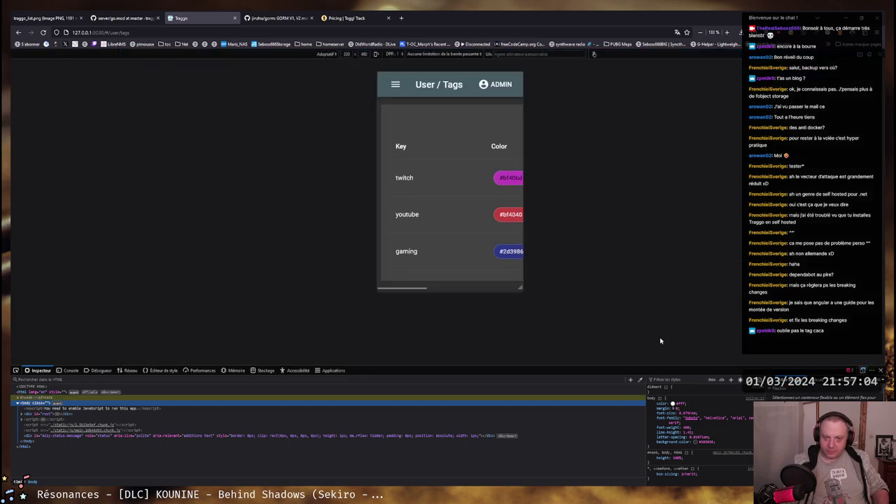
# Emulate an iPhone 12/13 Pro Max, scroll the tags table, and open Traggo's navigation drawer
pyautogui.moveTo(520, 287); pyautogui.dragTo(572, 350)
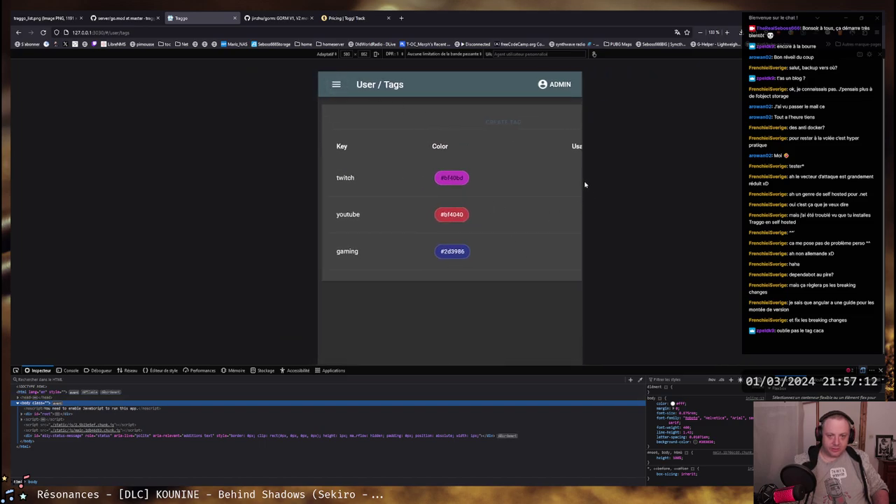
pyautogui.click(327, 54)
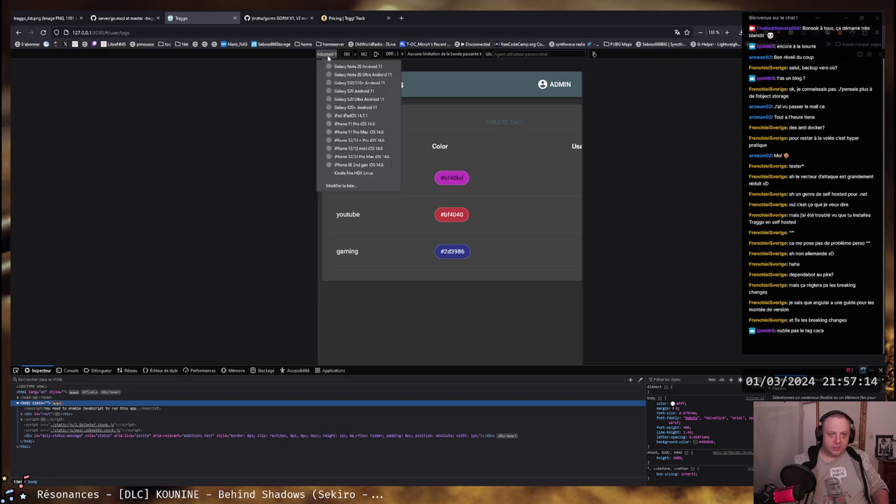
pyautogui.click(346, 158)
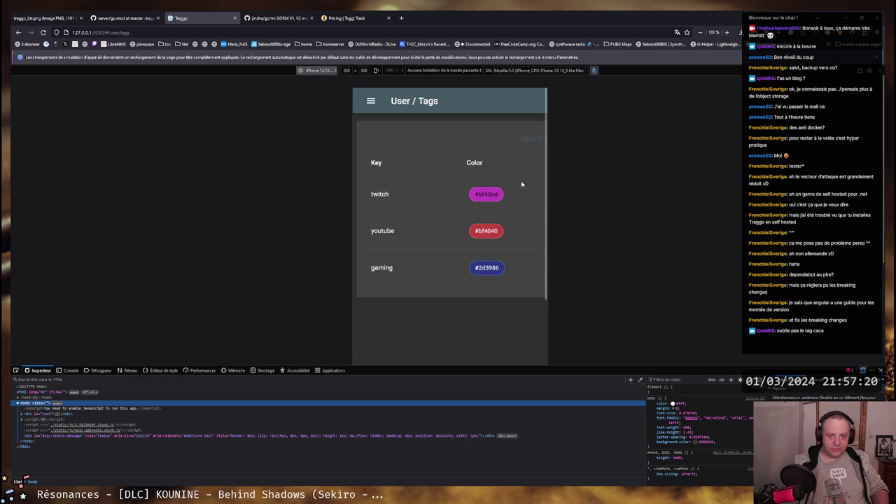
pyautogui.scroll(-5, 521, 184)
pyautogui.hscroll(3, 513, 195)
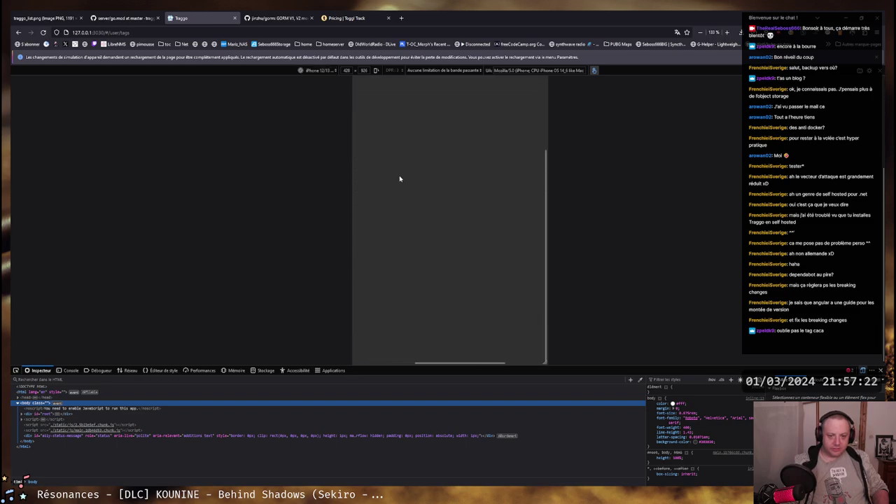
pyautogui.scroll(5, 493, 213)
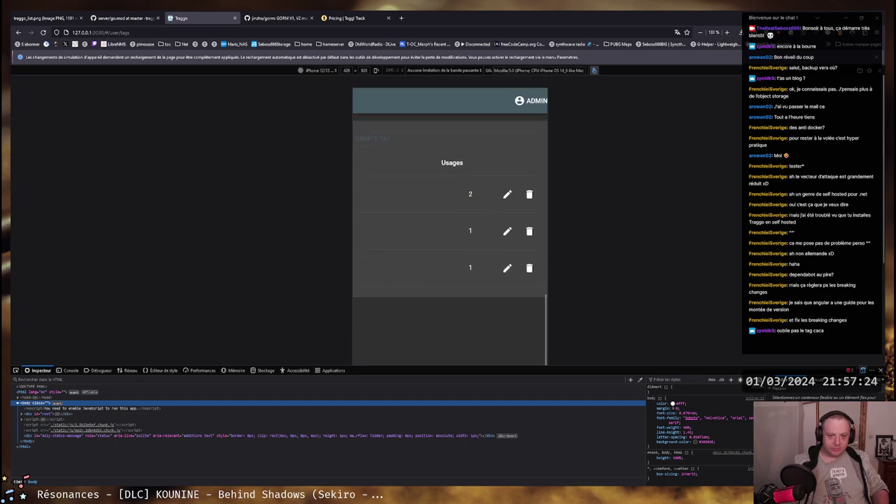
pyautogui.hscroll(-3, 450, 210)
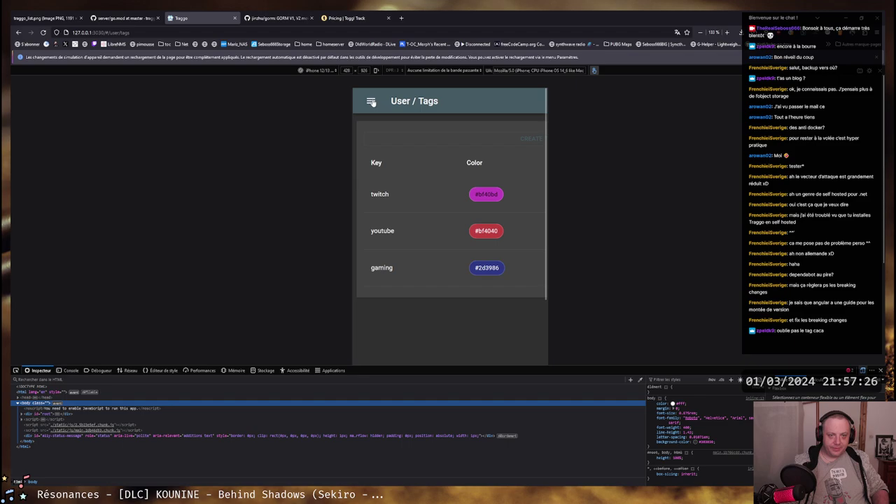
pyautogui.click(372, 102)
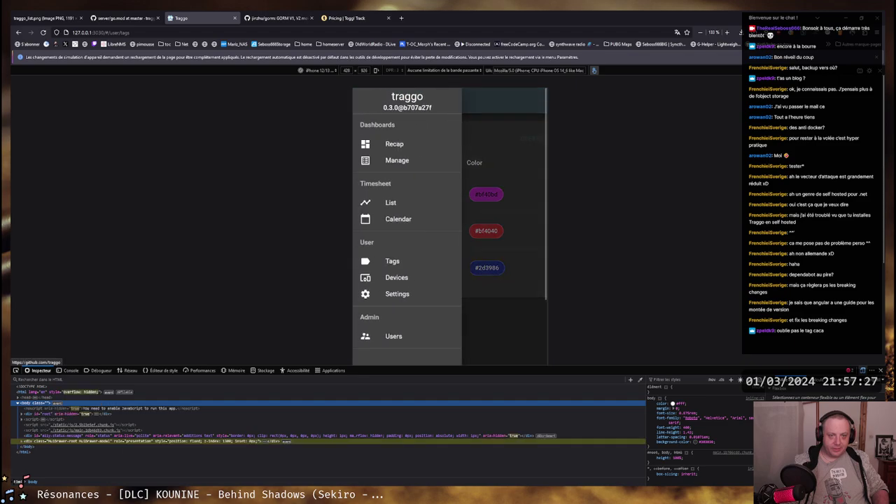
# Go to the mobile Recap dashboard and scroll through its activity chart
pyautogui.click(389, 146)
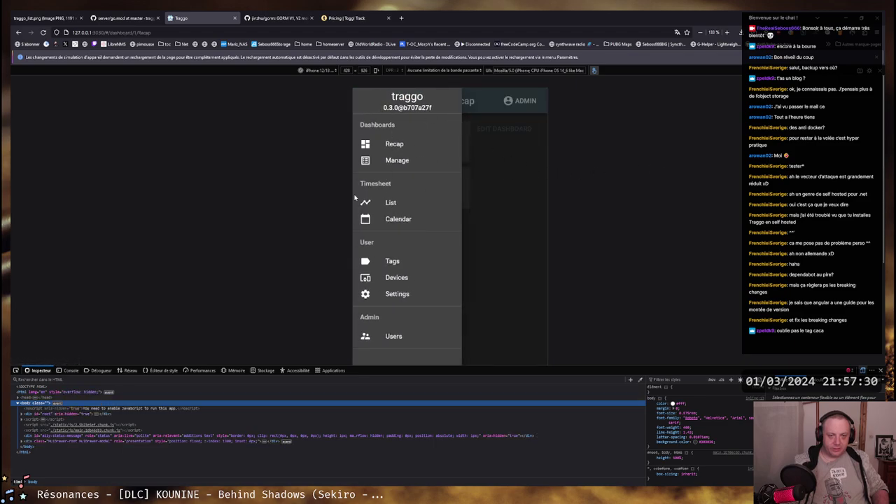
pyautogui.click(486, 208)
pyautogui.scroll(-2, 512, 200)
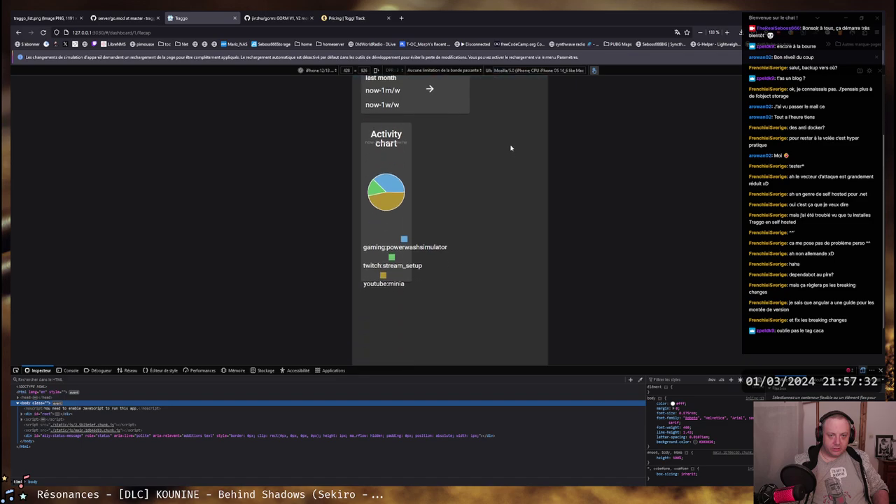
pyautogui.scroll(1, 504, 231)
pyautogui.scroll(-3, 492, 210)
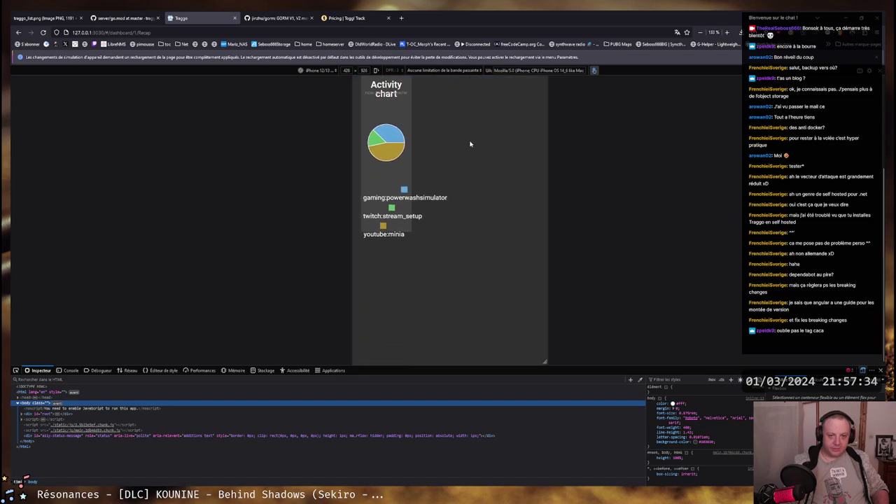
pyautogui.scroll(1, 484, 199)
pyautogui.scroll(1, 483, 198)
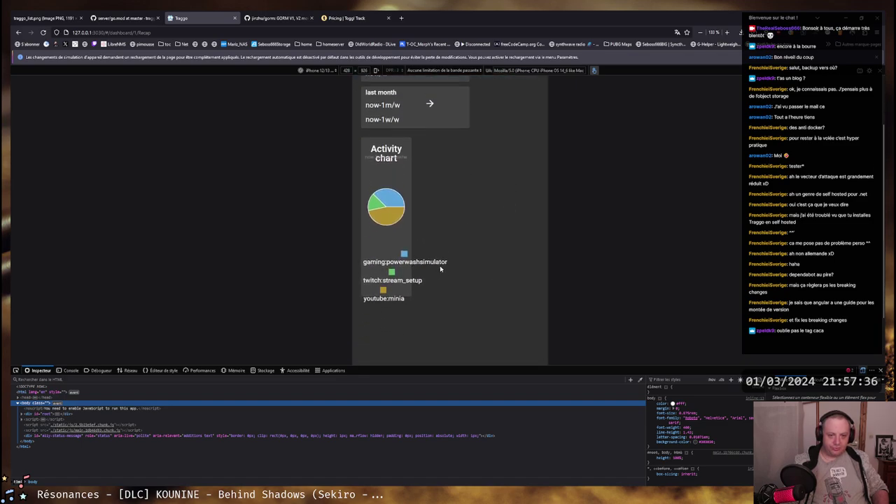
pyautogui.scroll(-1, 507, 211)
pyautogui.scroll(-3, 507, 211)
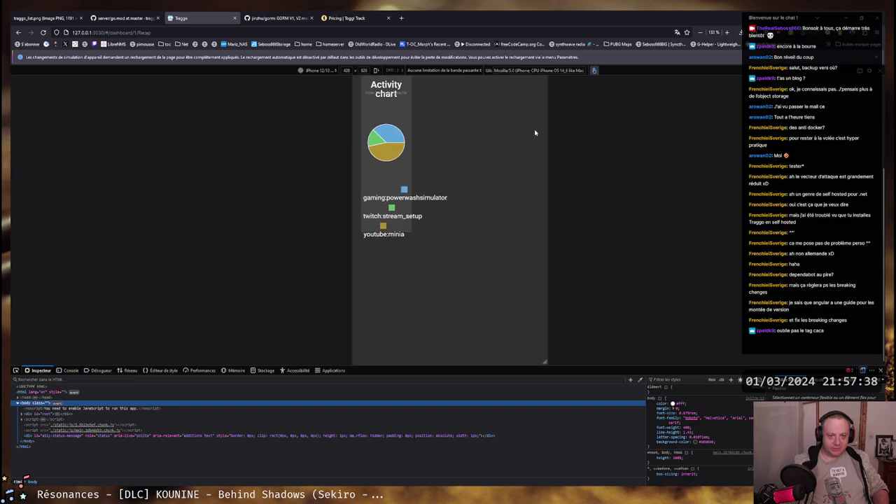
pyautogui.scroll(5, 530, 242)
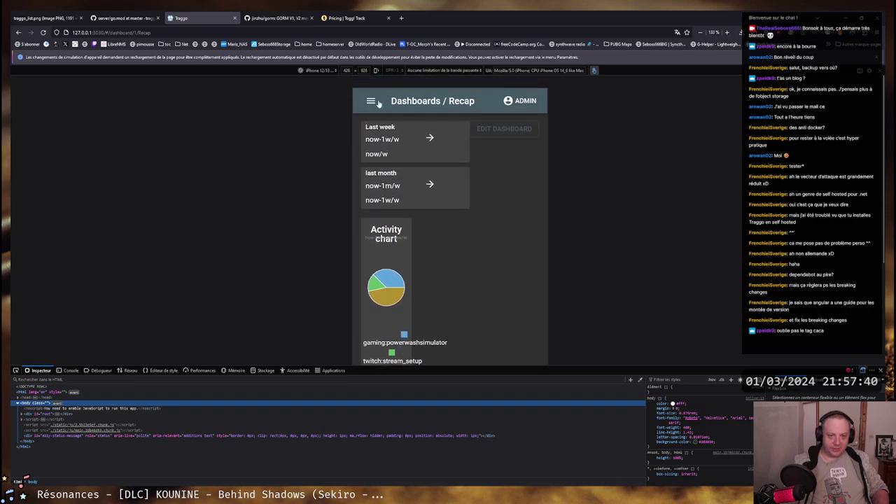
# Switch to the timesheet Calendar and browse the Feb 26 – Mar 3, 2024 week through Sunday
pyautogui.click(377, 100)
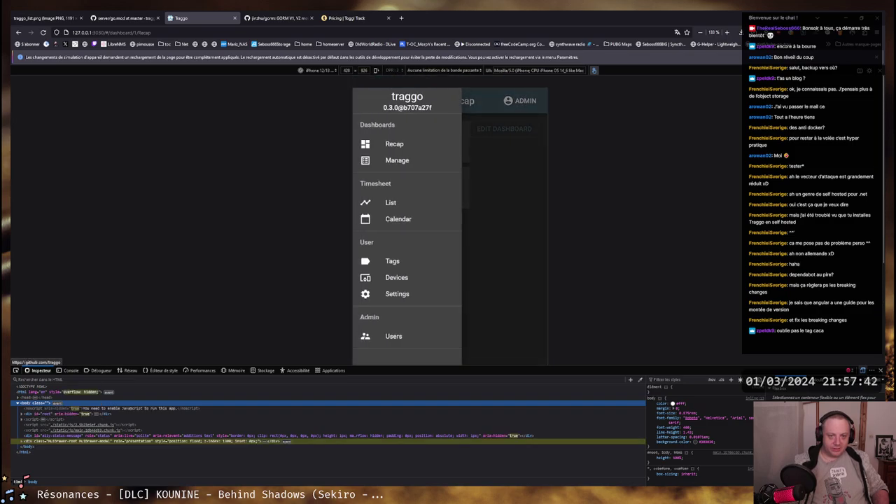
pyautogui.click(390, 226)
pyautogui.click(498, 244)
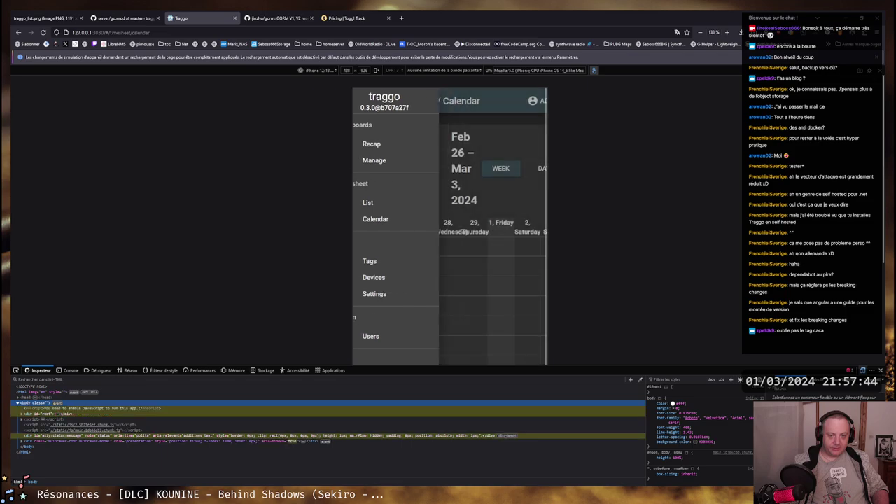
pyautogui.scroll(-2, 443, 187)
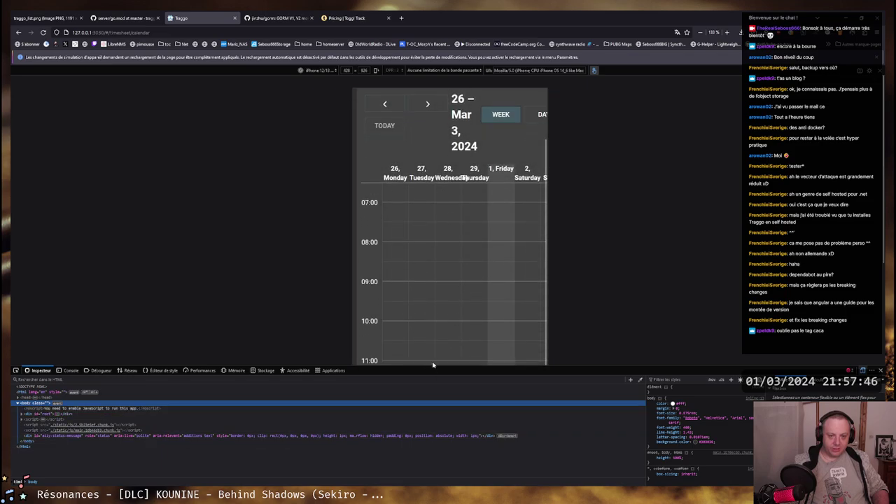
pyautogui.scroll(-5, 437, 232)
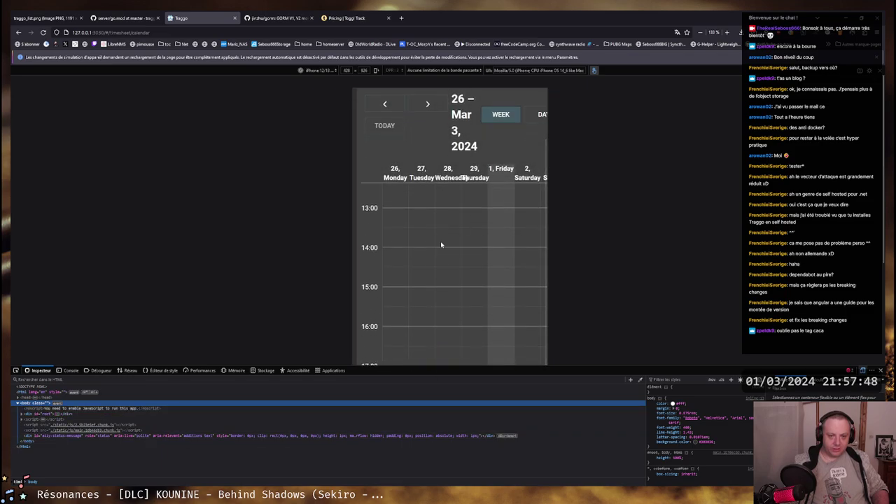
pyautogui.moveTo(441, 245); pyautogui.dragTo(395, 127)
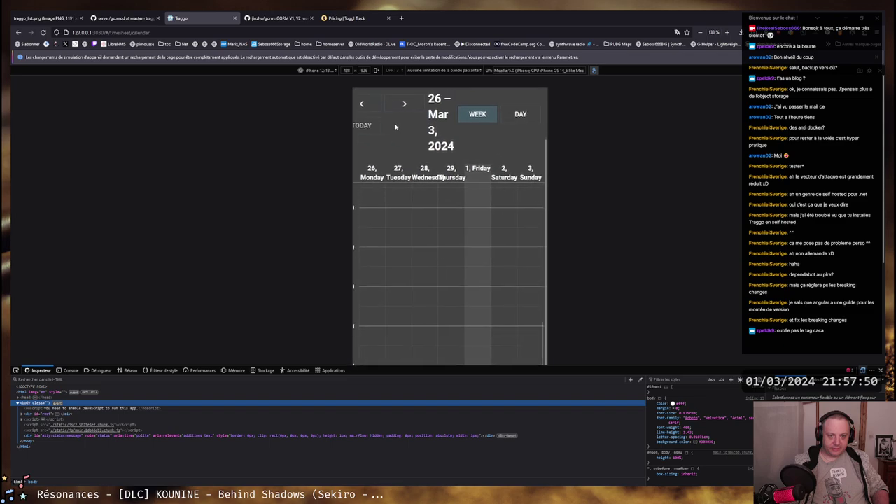
pyautogui.scroll(2, 382, 112)
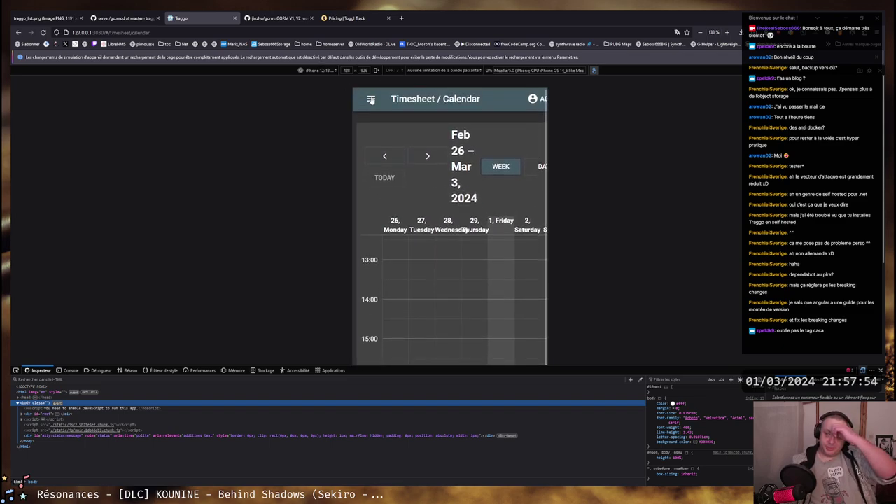
pyautogui.click(371, 100)
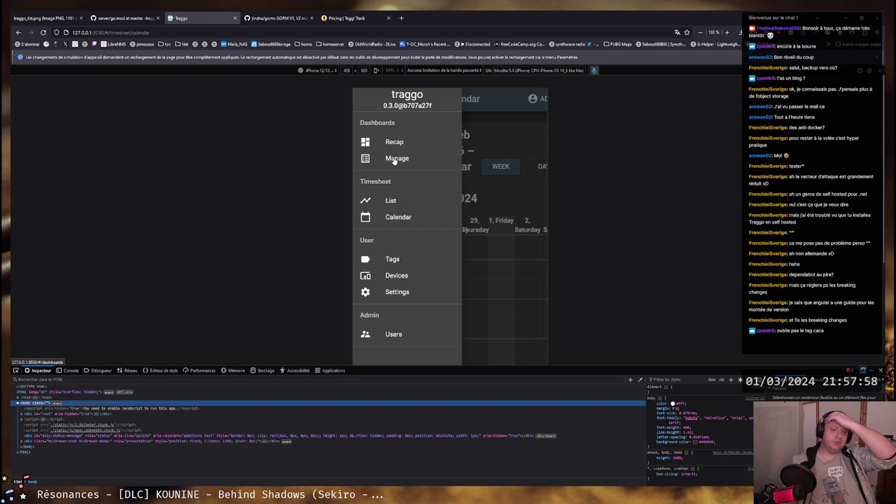
# Search 'traggo alternatives' in a new tab and open the AlternativeTo result
pyautogui.click(401, 17)
pyautogui.write('traggo a')
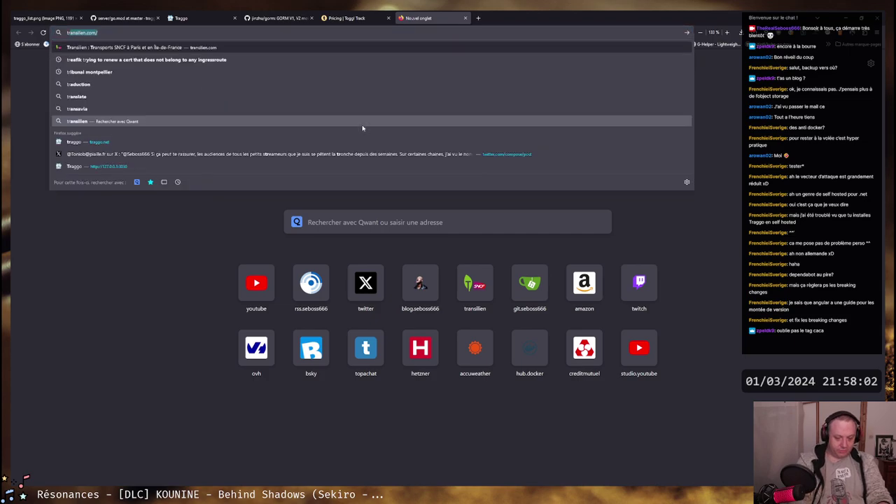
pyautogui.write('lternatives')
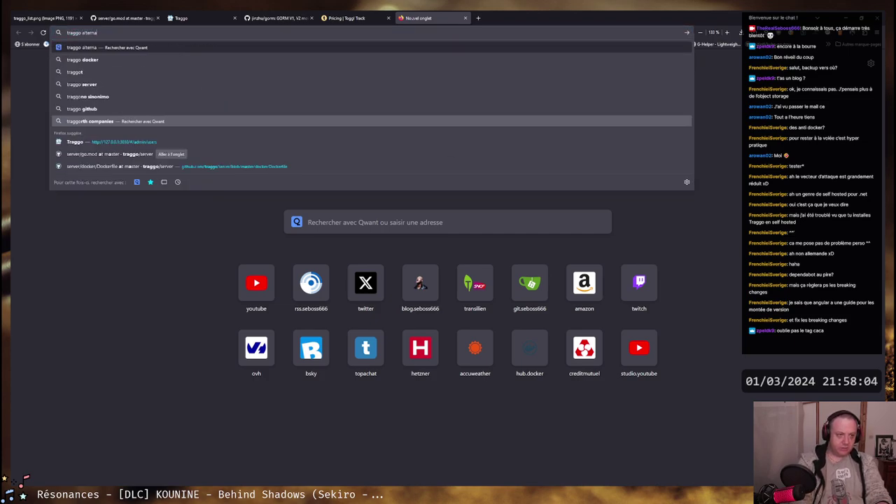
pyautogui.press('Return')
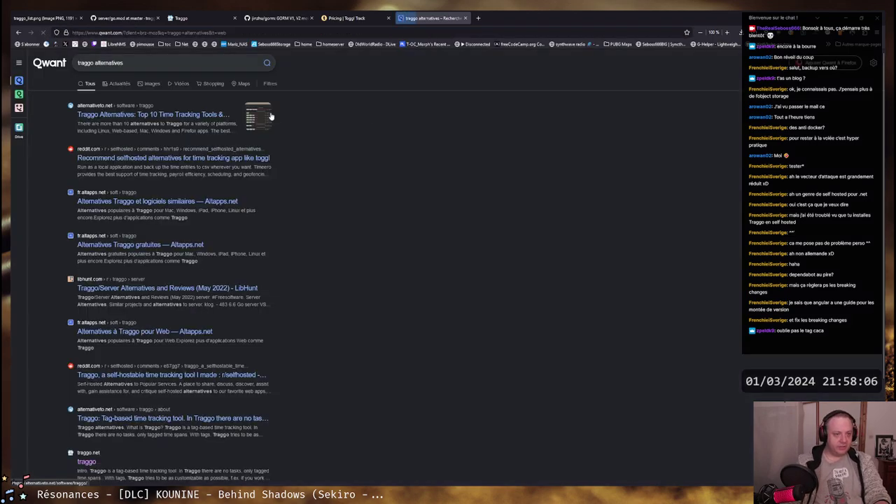
pyautogui.click(156, 116)
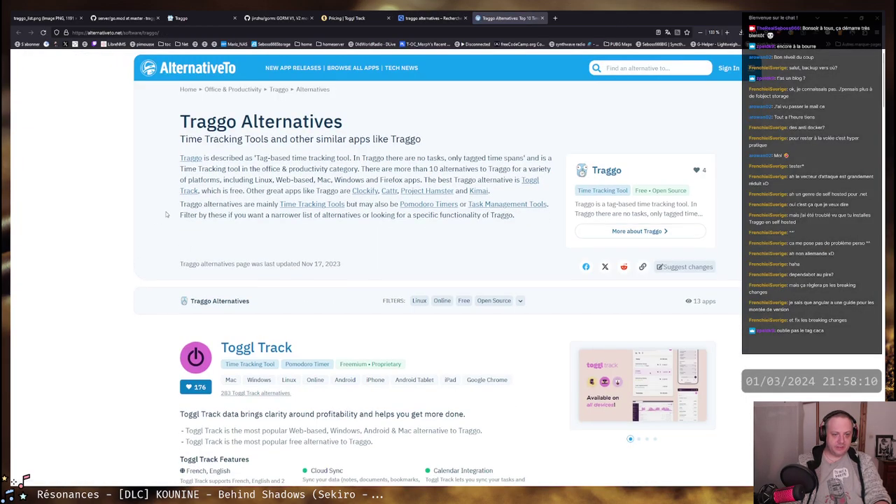
# Scroll down to Cattr and read its description, noting its key features and Linux support
pyautogui.scroll(-5, 136, 203)
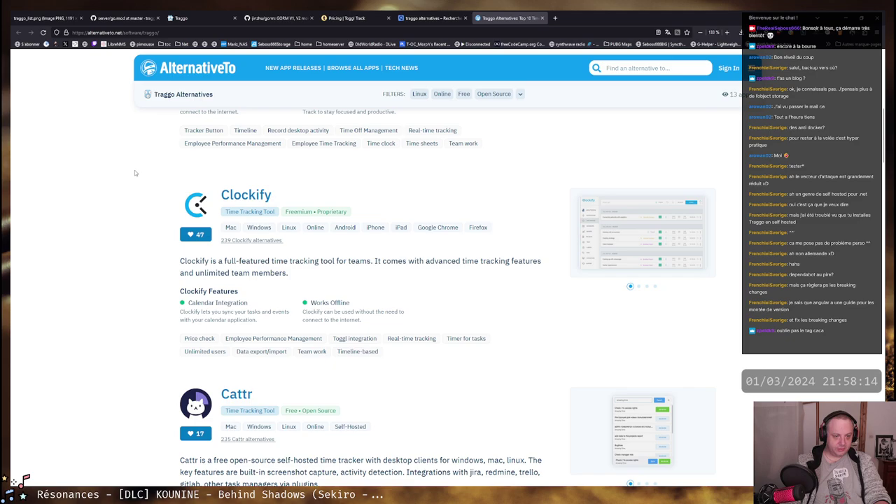
pyautogui.scroll(-3, 135, 173)
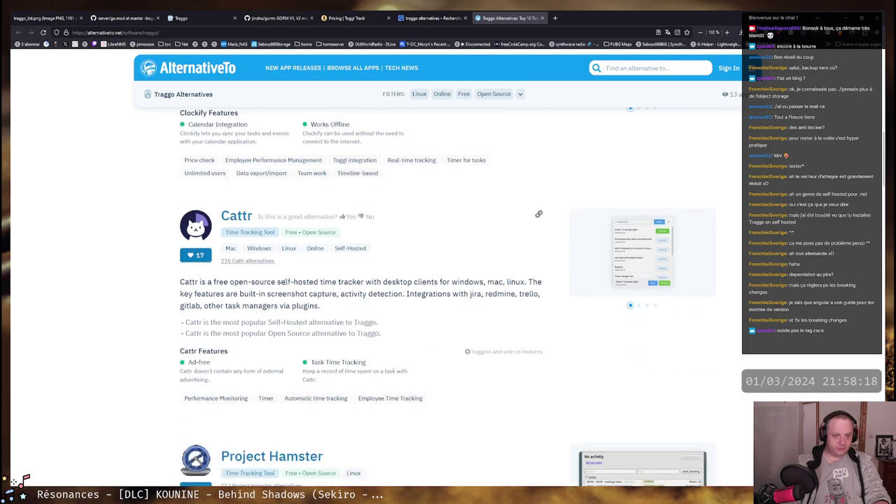
pyautogui.moveTo(280, 282); pyautogui.dragTo(308, 294)
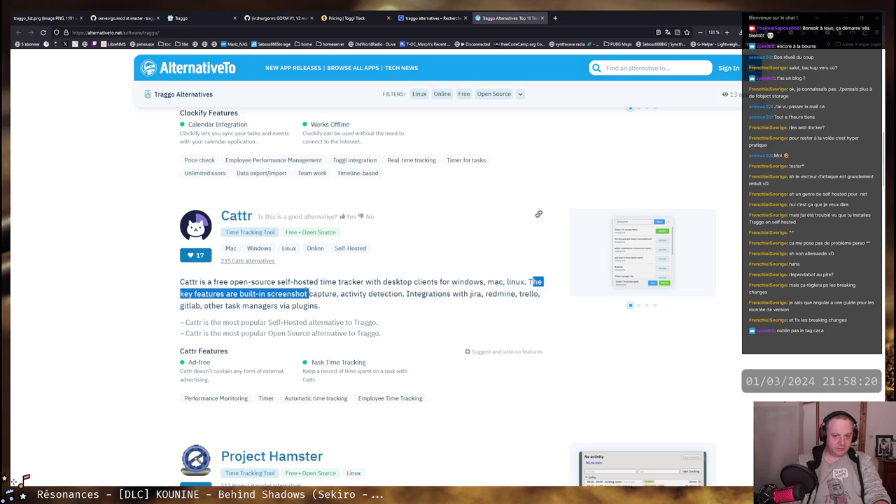
pyautogui.moveTo(532, 282); pyautogui.dragTo(197, 294)
pyautogui.click(238, 294)
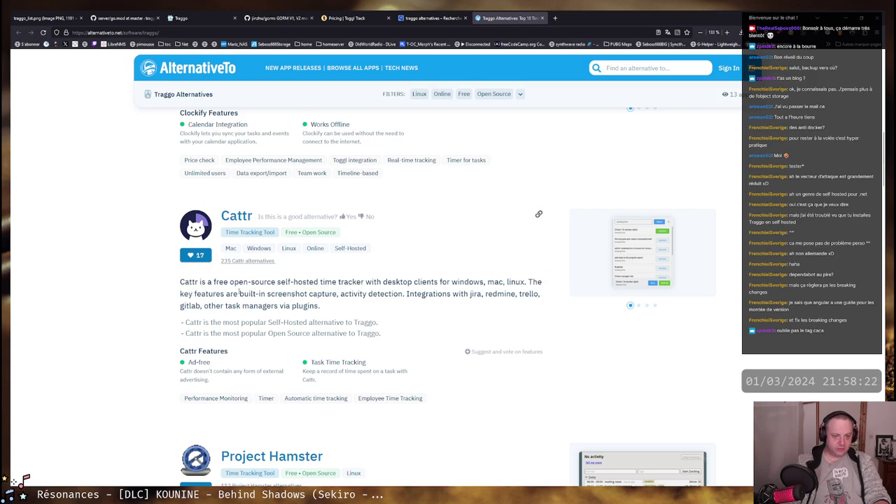
pyautogui.doubleClick(515, 281)
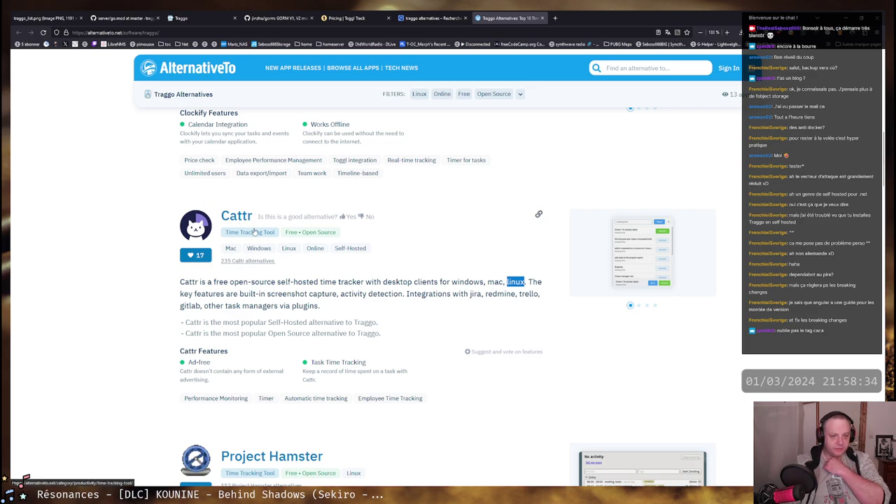
pyautogui.scroll(-3, 408, 326)
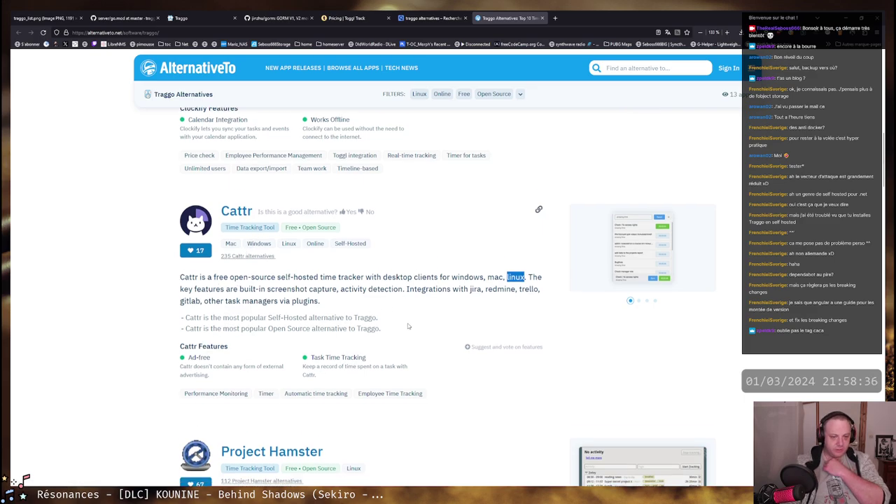
pyautogui.scroll(2, 408, 326)
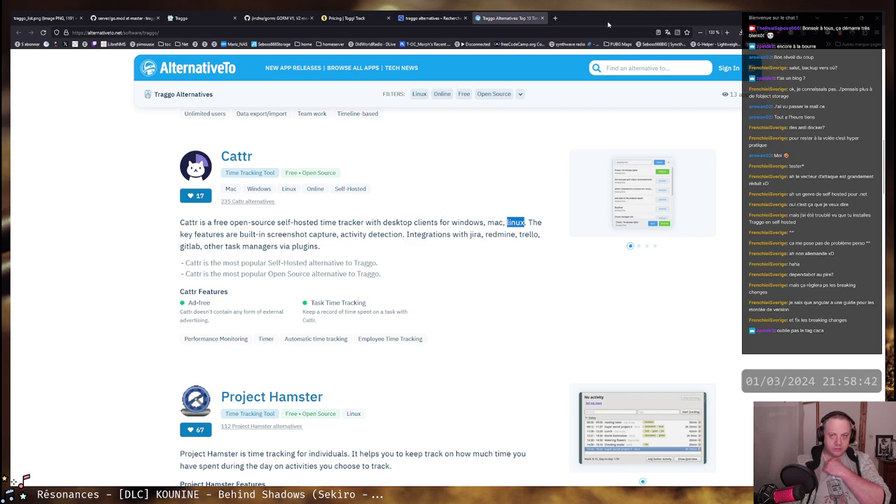
# Run a web search for 'cattr' in a new browser tab
pyautogui.click(558, 19)
pyautogui.write('c att')
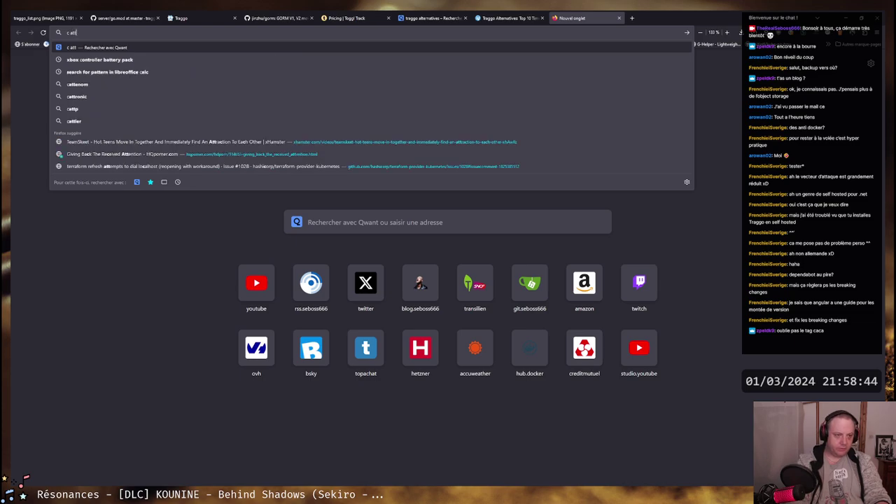
pyautogui.write('r')
pyautogui.press('Return')
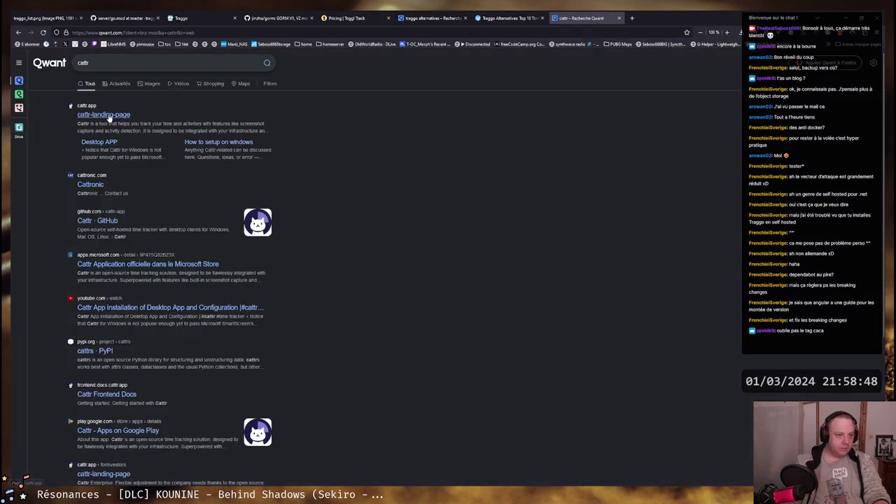
# Open the Cattr landing page and go to its Downloads page
pyautogui.click(108, 116)
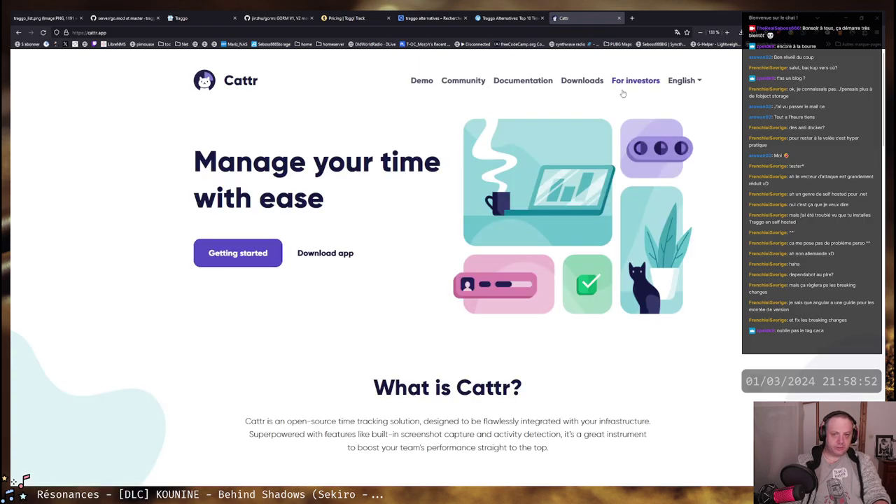
pyautogui.click(581, 81)
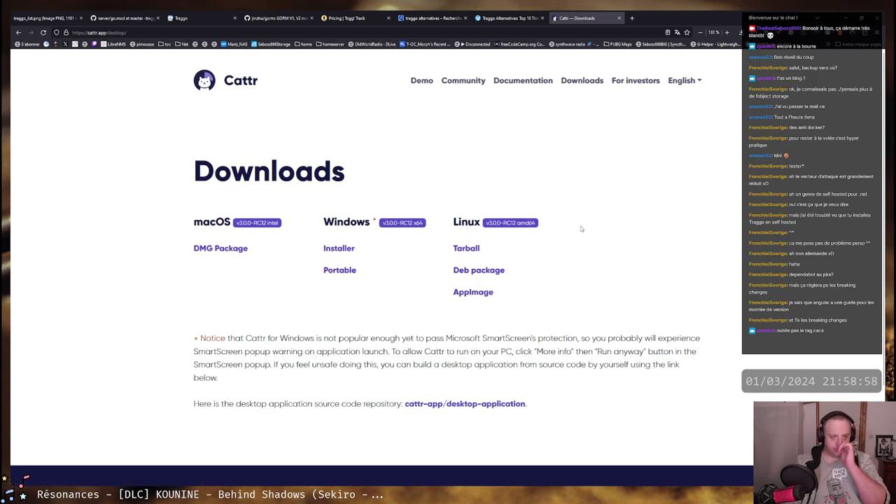
pyautogui.scroll(-1, 595, 228)
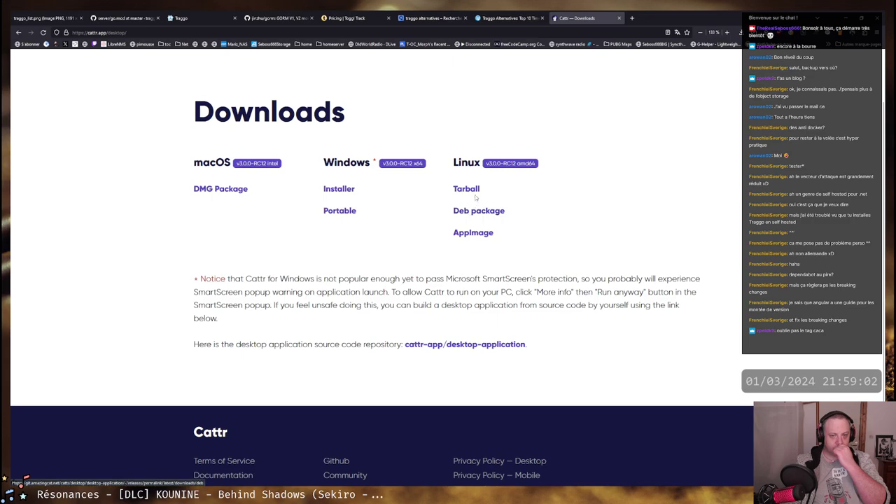
# Read the Windows SmartScreen notice with its More info and Run anyway instructions
pyautogui.moveTo(234, 278); pyautogui.dragTo(553, 278)
pyautogui.click(427, 278)
pyautogui.moveTo(390, 279); pyautogui.dragTo(625, 279)
pyautogui.moveTo(698, 278); pyautogui.dragTo(288, 279)
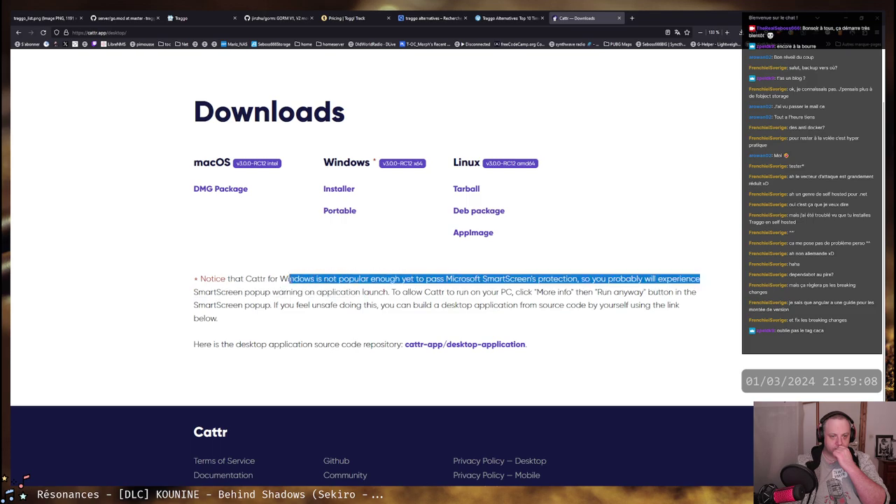
pyautogui.moveTo(222, 291); pyautogui.dragTo(685, 292)
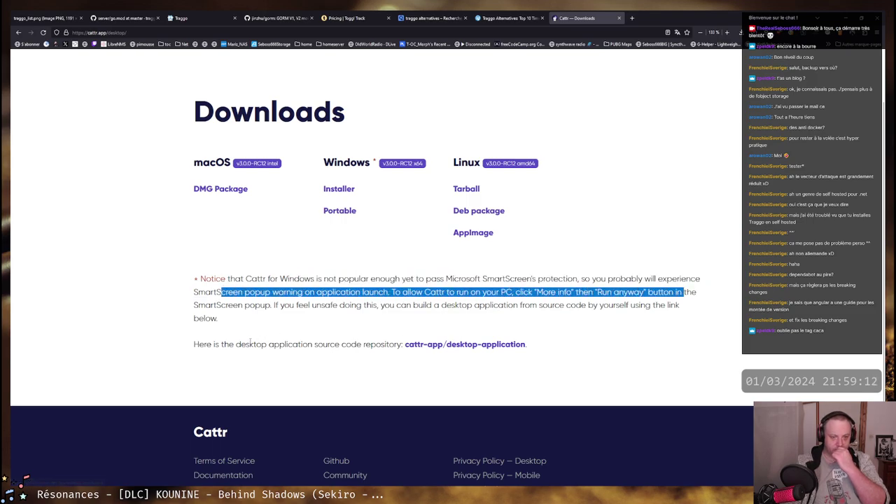
pyautogui.click(516, 346)
# Read the cattr-app/desktop-application file list and README, highlighting the Electron app line, then close the tab
pyautogui.scroll(-3, 233, 258)
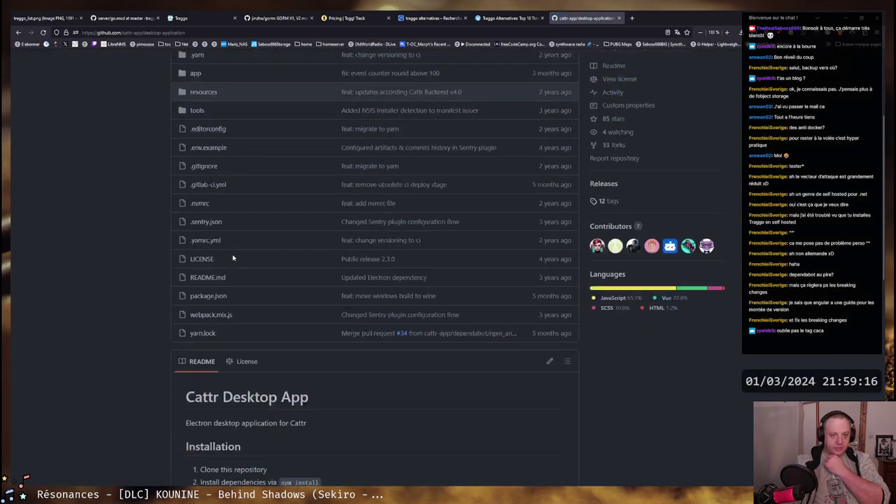
pyautogui.scroll(1, 238, 256)
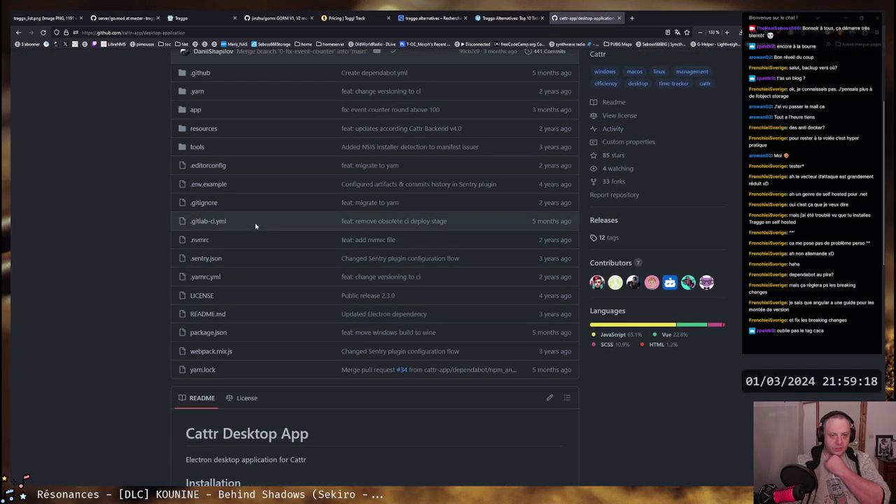
pyautogui.scroll(2, 262, 222)
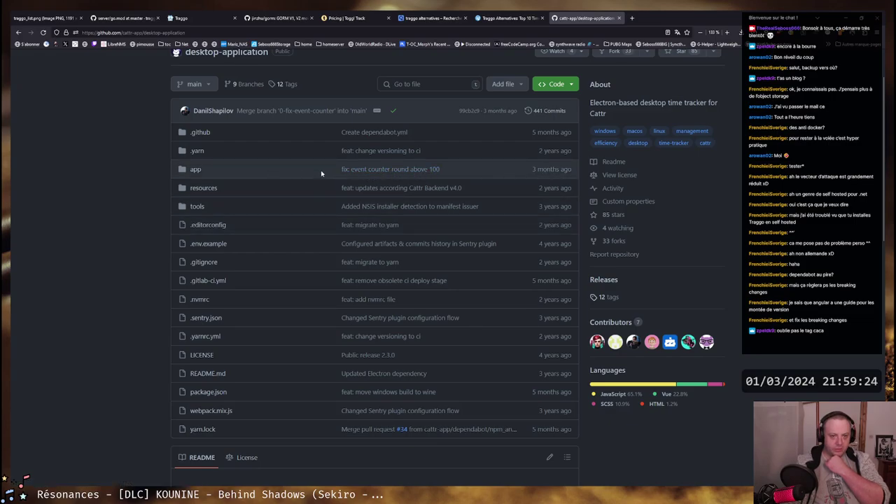
pyautogui.scroll(-5, 318, 174)
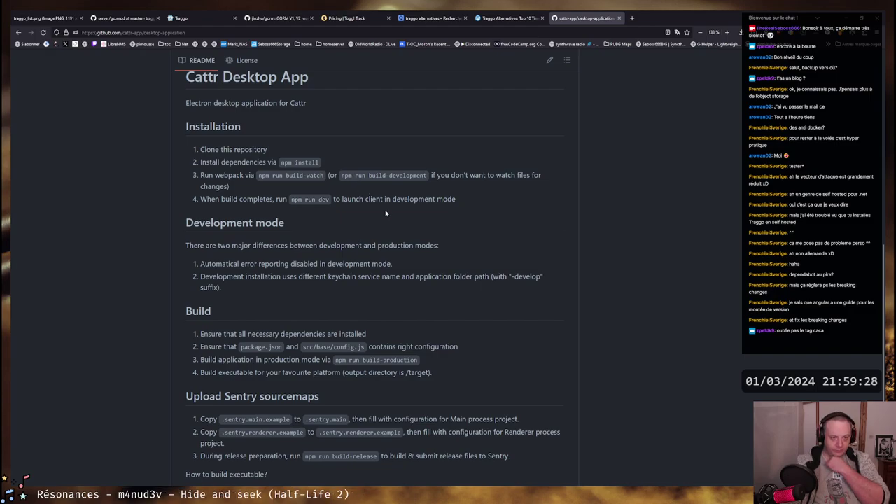
pyautogui.moveTo(211, 103); pyautogui.dragTo(310, 103)
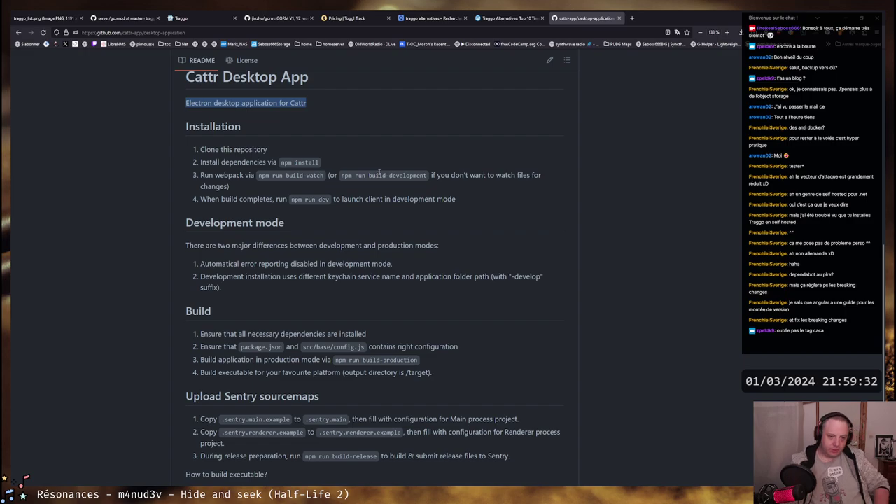
pyautogui.hotkey('ctrl', 'w')
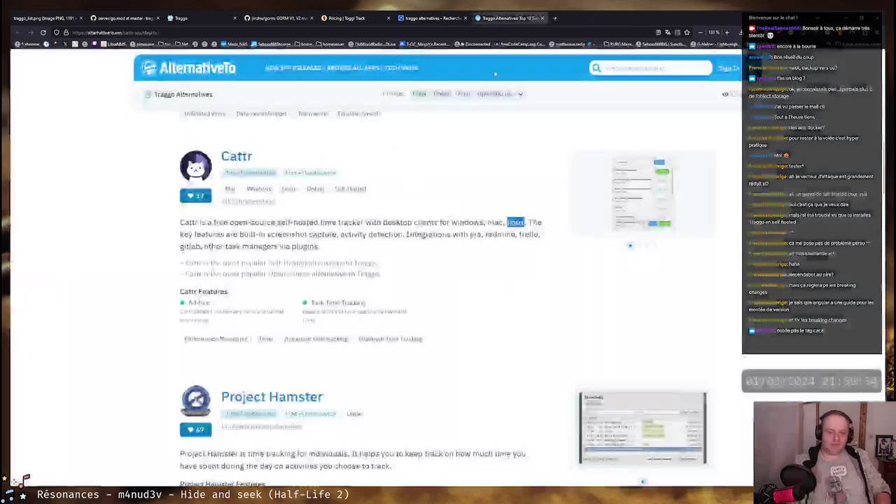
# Scroll to Project Hamster and view its screenshot enlarged
pyautogui.scroll(-3, 439, 206)
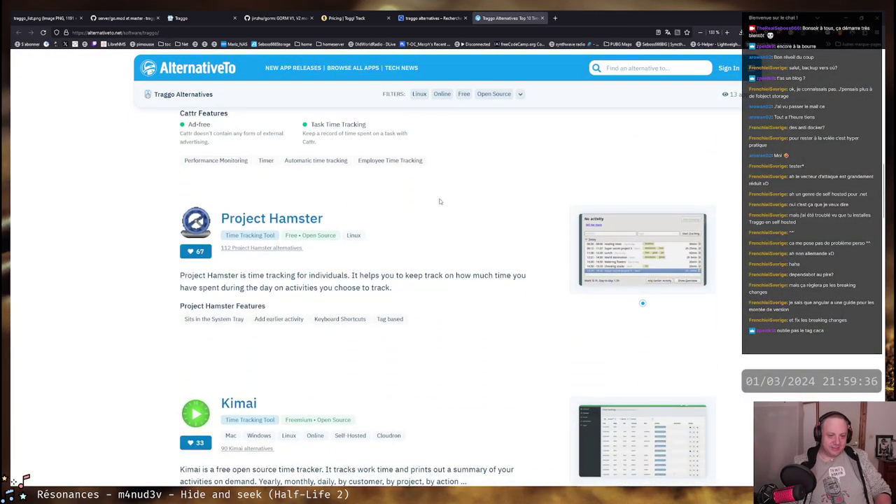
pyautogui.scroll(-1, 413, 192)
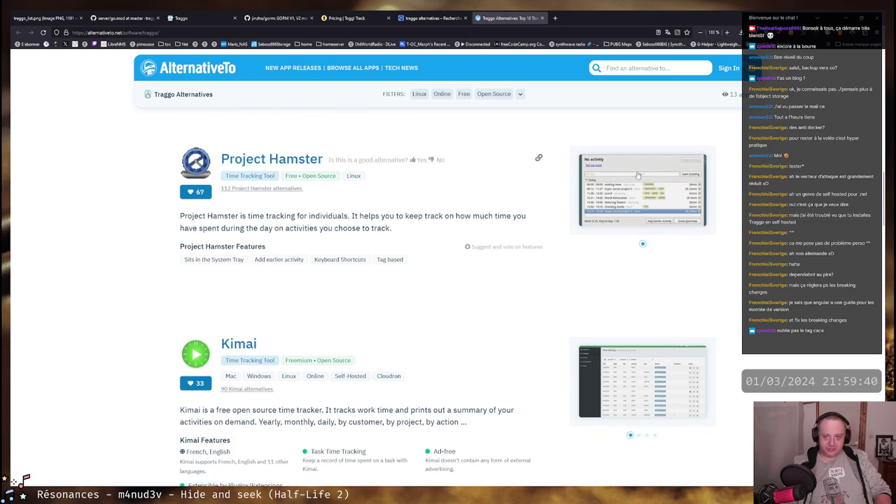
pyautogui.click(638, 175)
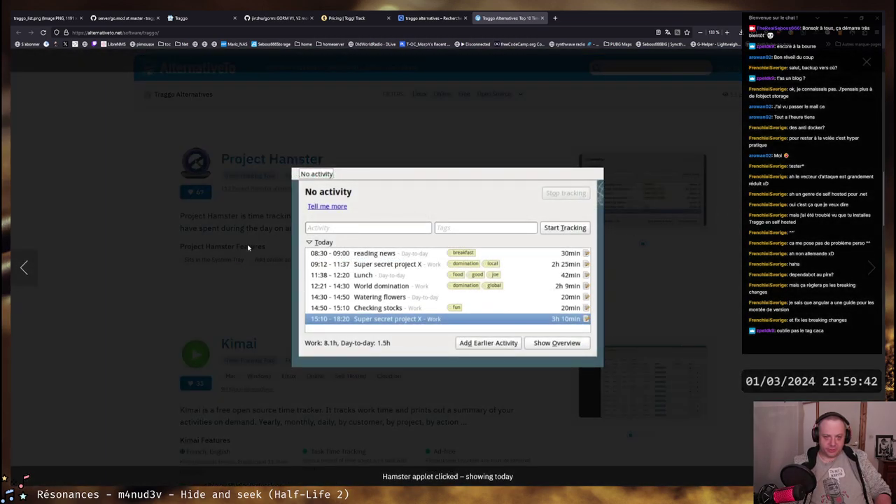
pyautogui.click(216, 277)
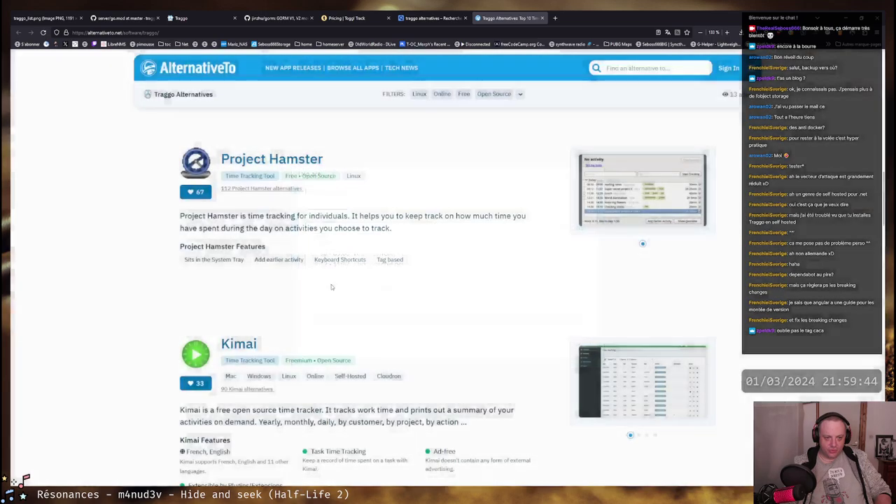
# Scroll further down the alternatives and view the KTimeTracker screenshot enlarged
pyautogui.scroll(-1, 445, 266)
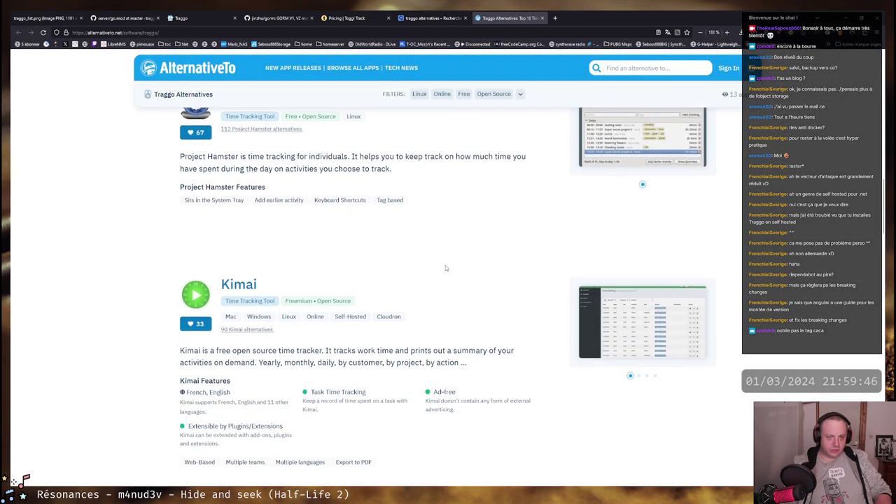
pyautogui.scroll(-6, 445, 266)
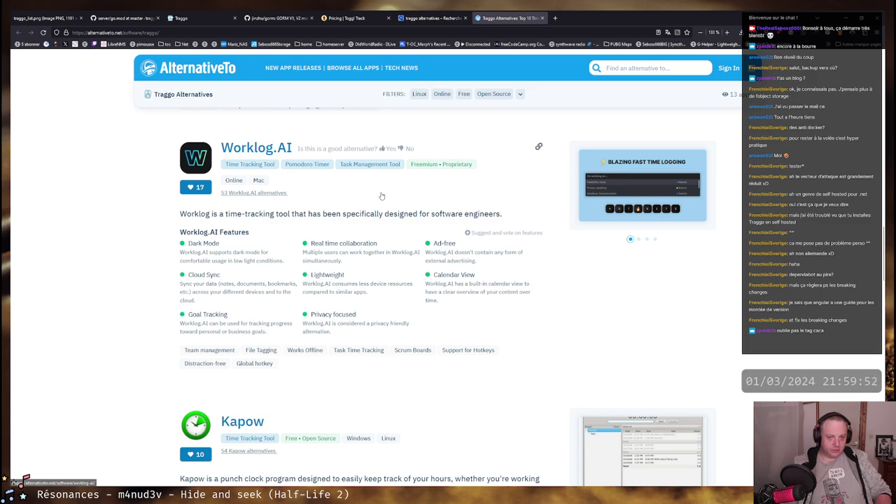
pyautogui.scroll(-4, 382, 197)
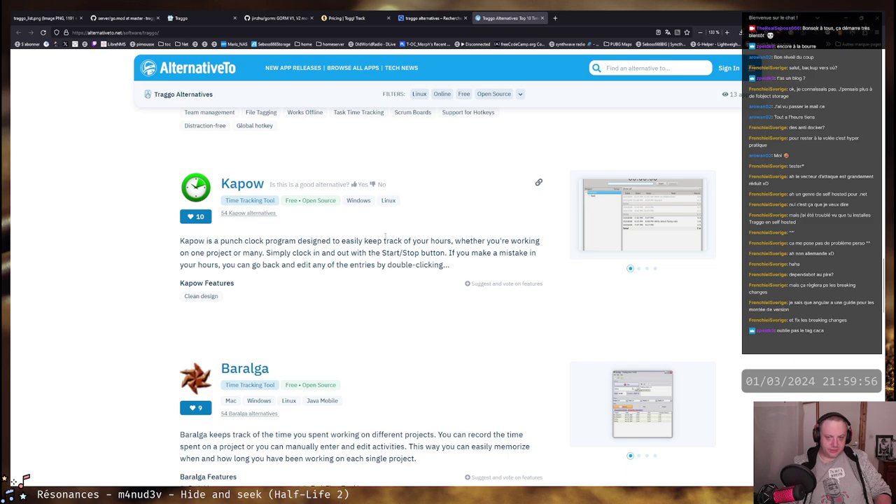
pyautogui.scroll(-4, 337, 238)
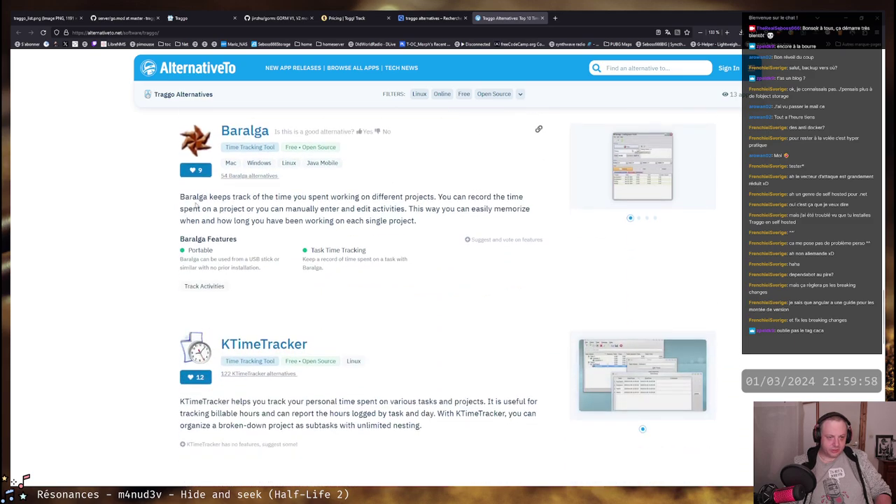
pyautogui.scroll(-2, 411, 198)
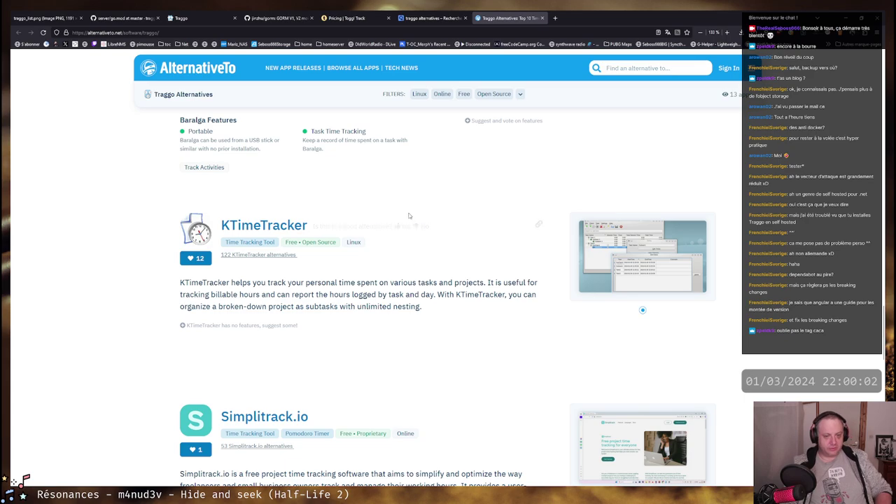
pyautogui.scroll(-1, 373, 272)
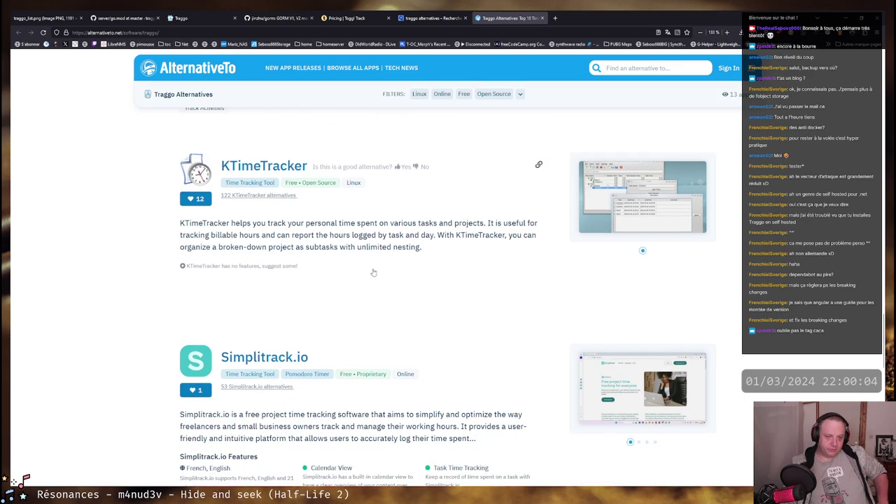
pyautogui.scroll(-3, 336, 244)
pyautogui.scroll(3, 490, 224)
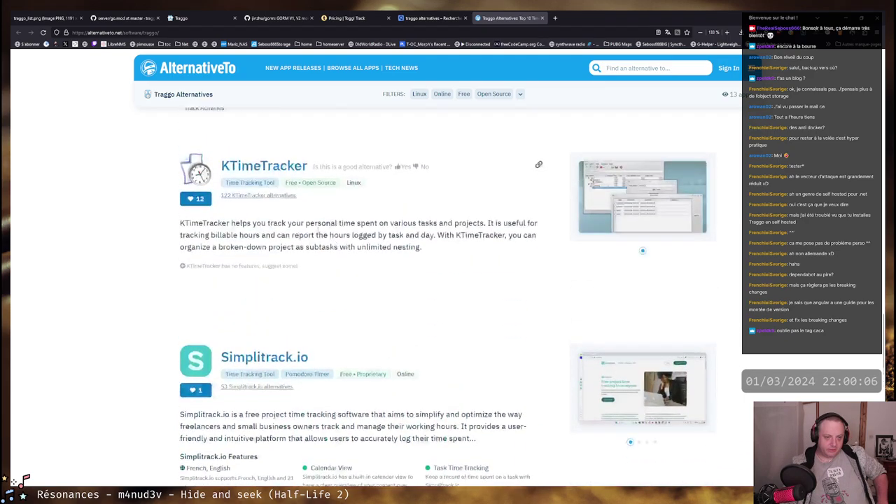
pyautogui.click(623, 205)
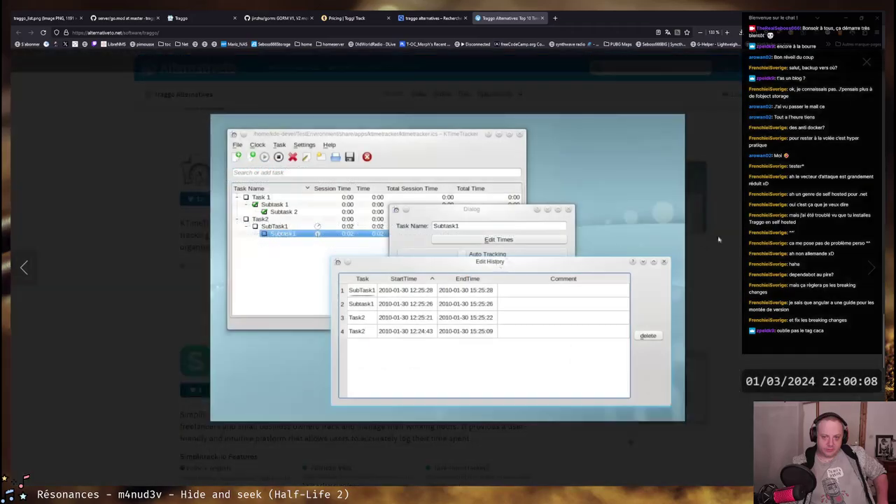
pyautogui.click(722, 217)
# Skim the Simplitrack.io description, scroll to Timo-Track at the list's end, and return to the top
pyautogui.scroll(-3, 405, 283)
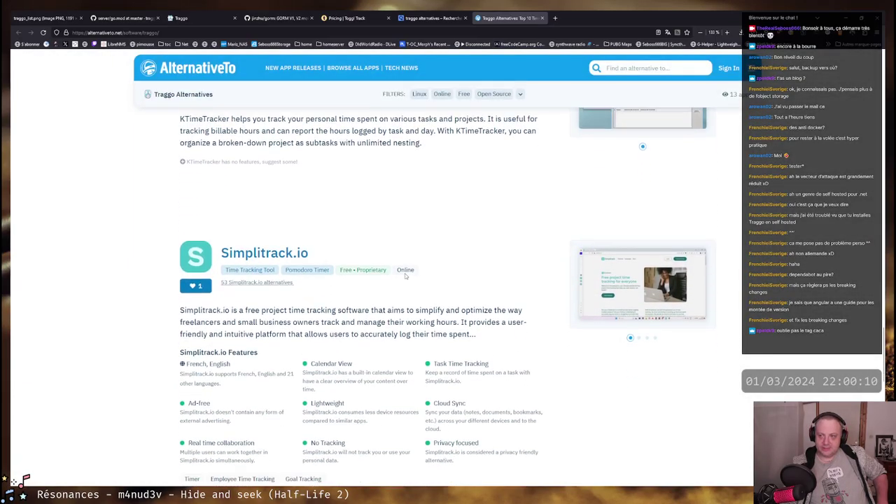
pyautogui.moveTo(184, 236); pyautogui.dragTo(463, 259)
pyautogui.click(468, 256)
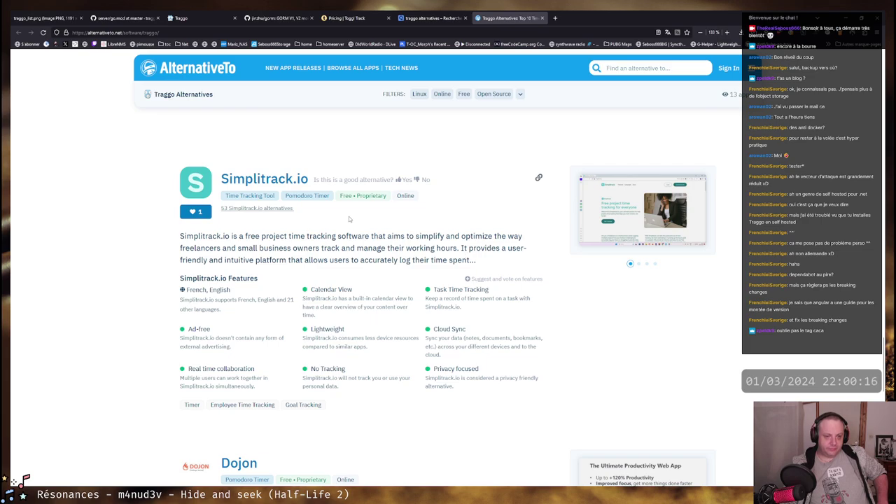
pyautogui.scroll(-5, 349, 219)
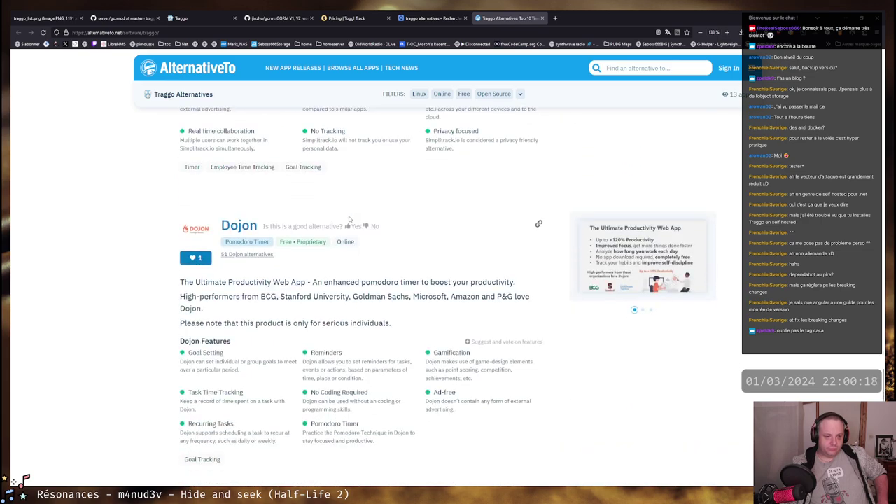
pyautogui.scroll(4, 348, 219)
pyautogui.scroll(-5, 348, 219)
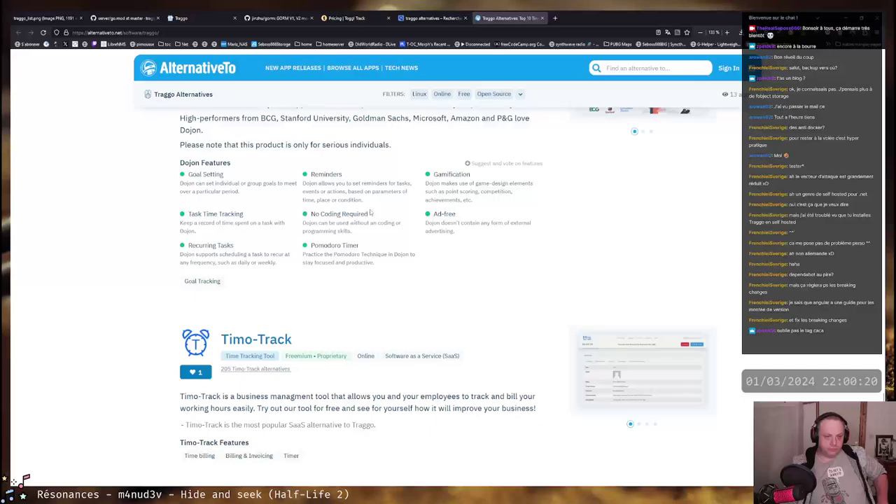
pyautogui.scroll(-4, 370, 212)
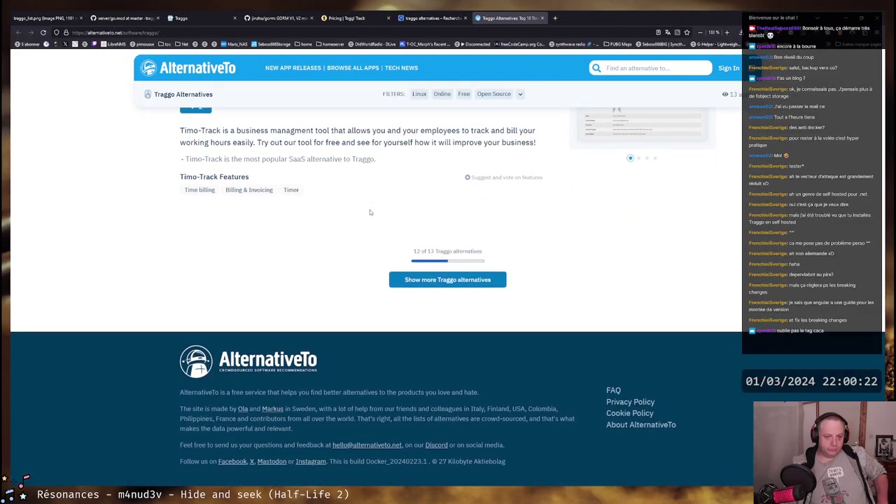
pyautogui.scroll(15, 370, 212)
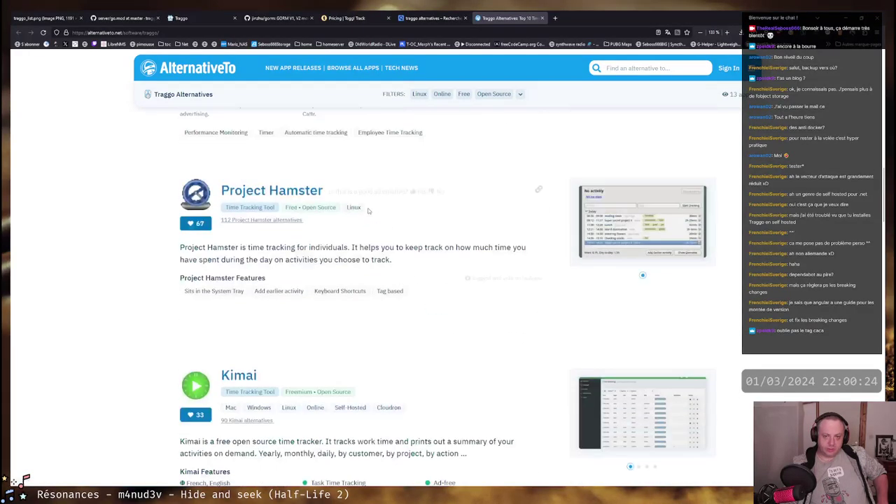
pyautogui.scroll(10, 368, 210)
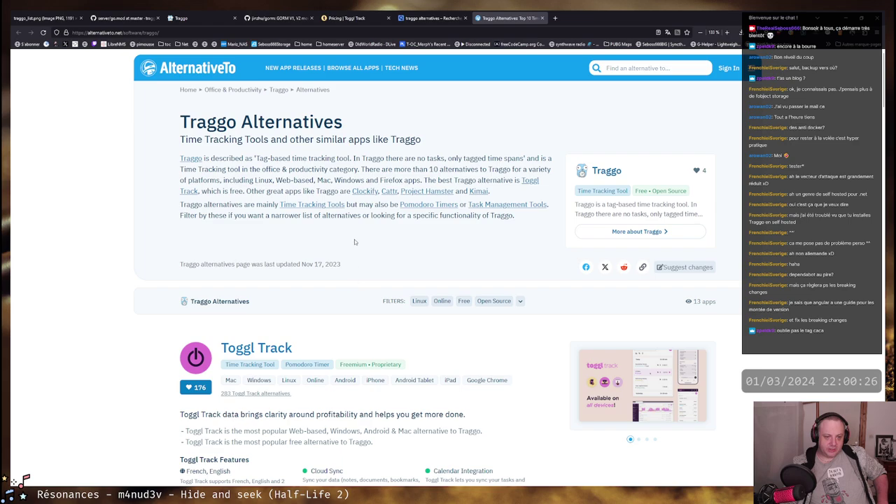
# Scroll through the Toggl Track, Clockify and Cattr entries, then close the AlternativeTo tab
pyautogui.scroll(-3, 354, 239)
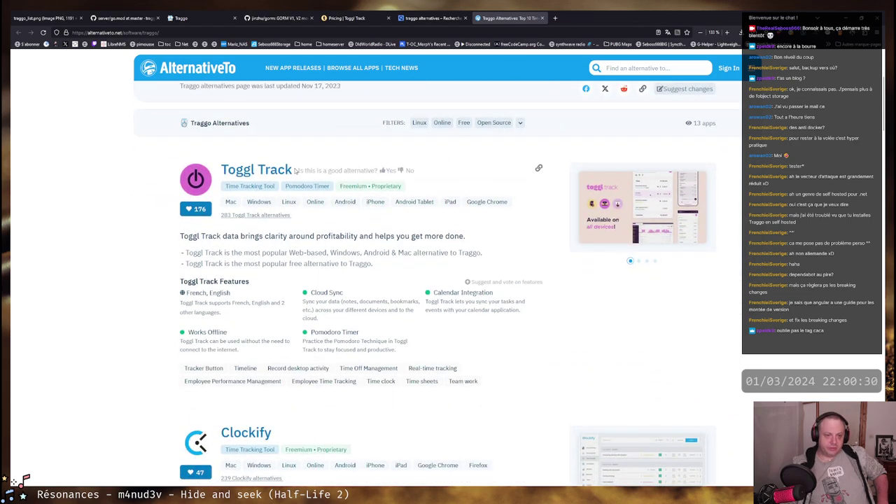
pyautogui.moveTo(294, 170); pyautogui.dragTo(220, 170)
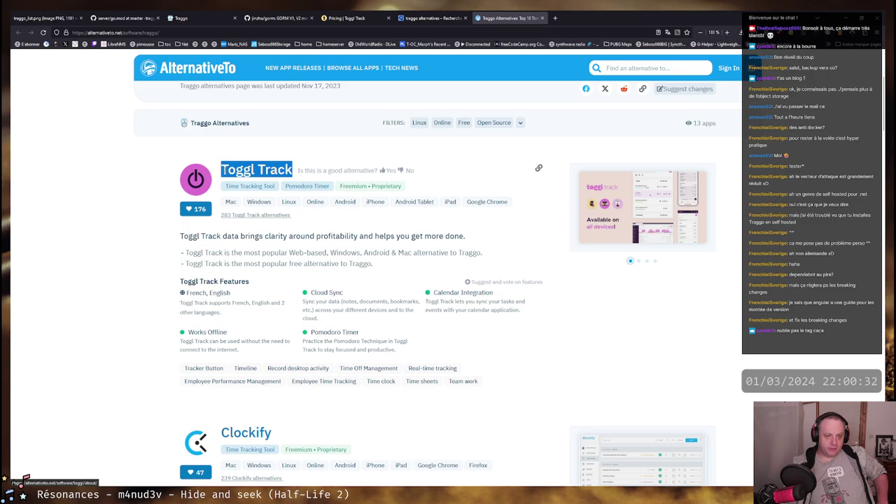
pyautogui.scroll(-3, 353, 210)
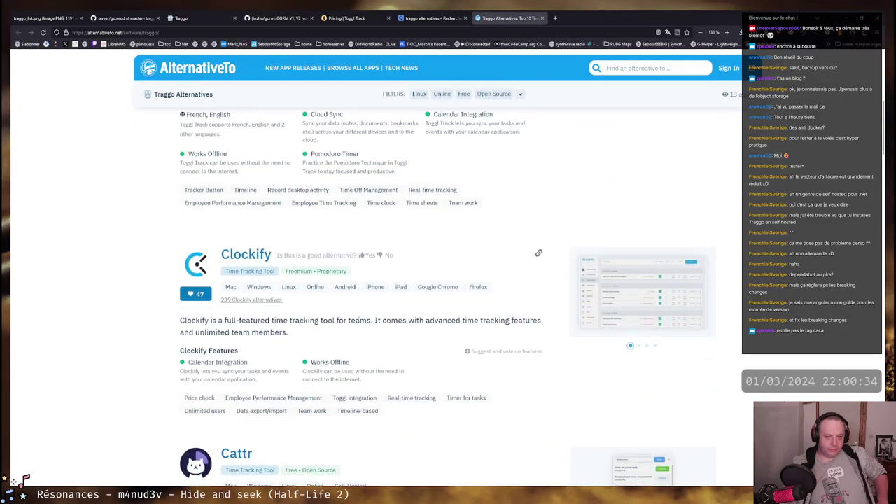
pyautogui.scroll(-3, 316, 320)
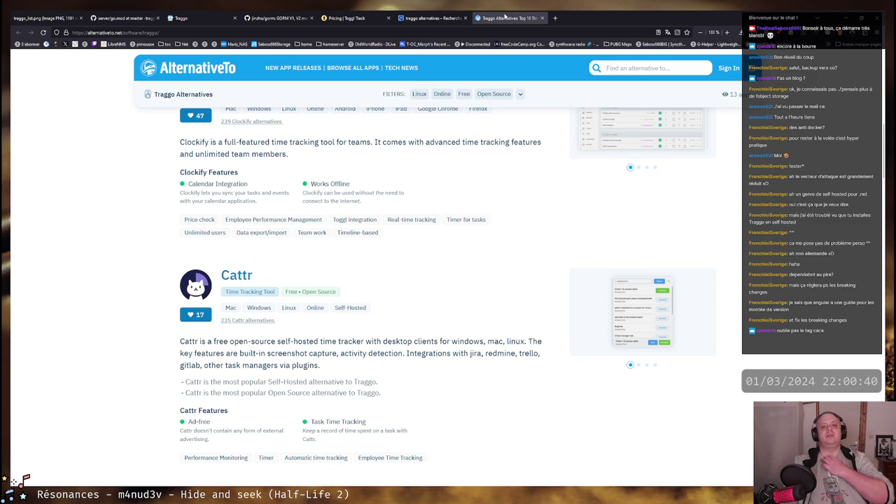
pyautogui.middleClick(506, 17)
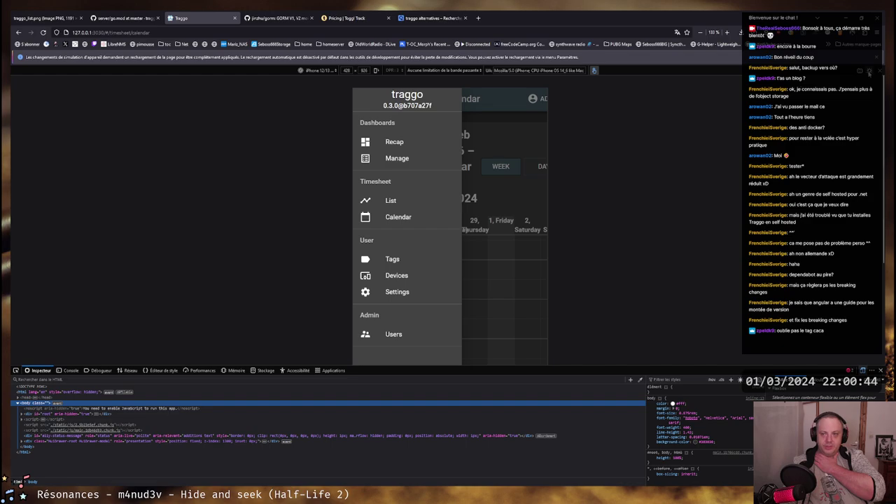
# Exit the mobile emulation, scroll the calendar to the 18:00–22:00 spans, and open the Timesheet List
pyautogui.hotkey('ctrl', 'shift', 'm')
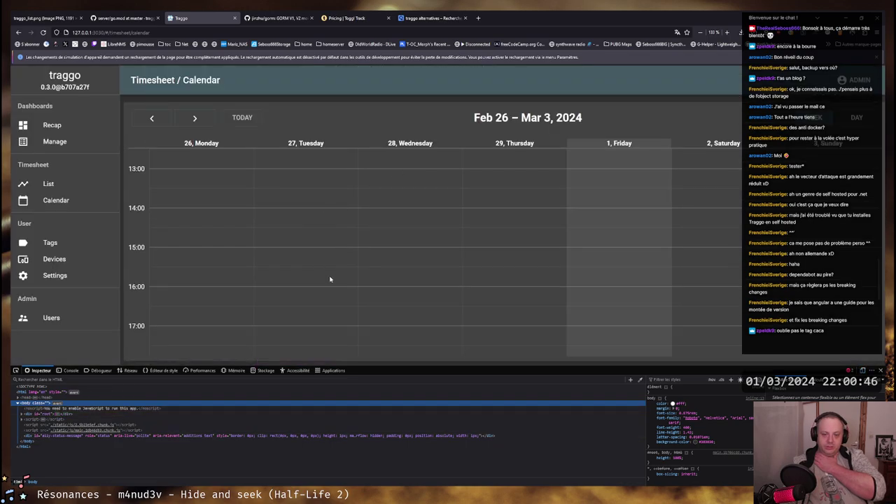
pyautogui.scroll(-5, 331, 279)
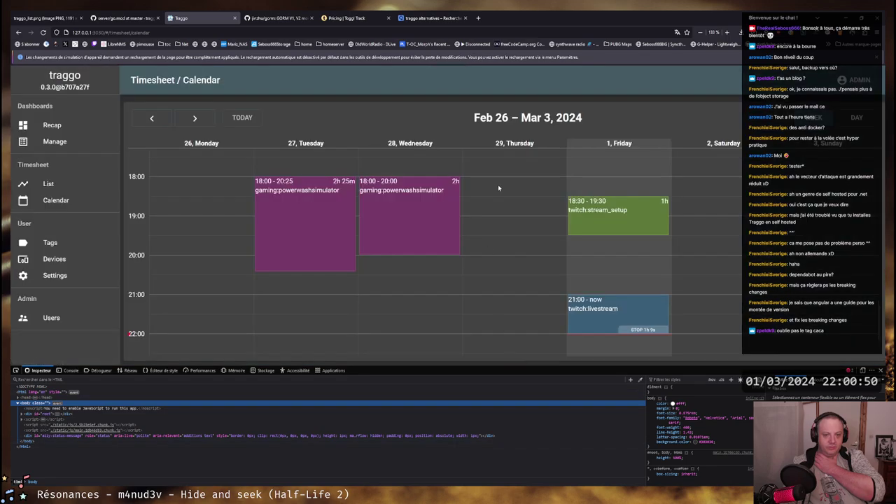
pyautogui.click(48, 183)
# Close DevTools, then select the gaming:powerwashsimulator tag text and dismiss its suggestions
pyautogui.scroll(-2, 470, 261)
pyautogui.scroll(2, 470, 261)
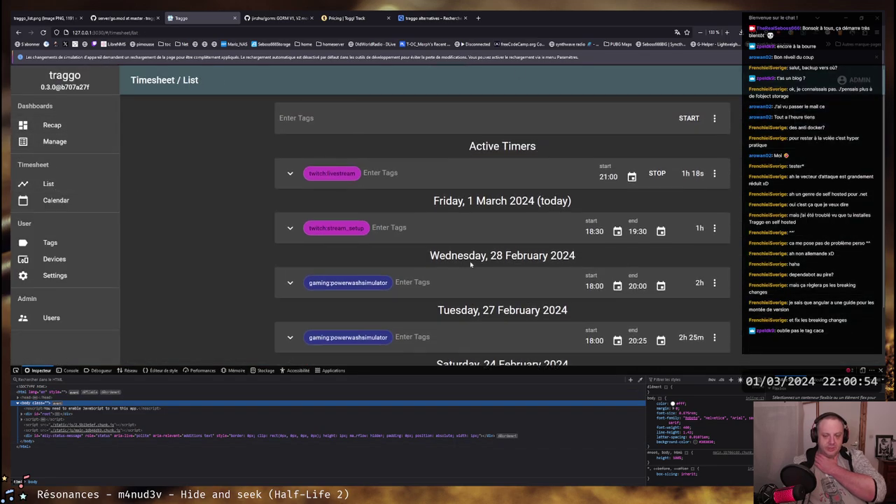
pyautogui.scroll(-1, 476, 241)
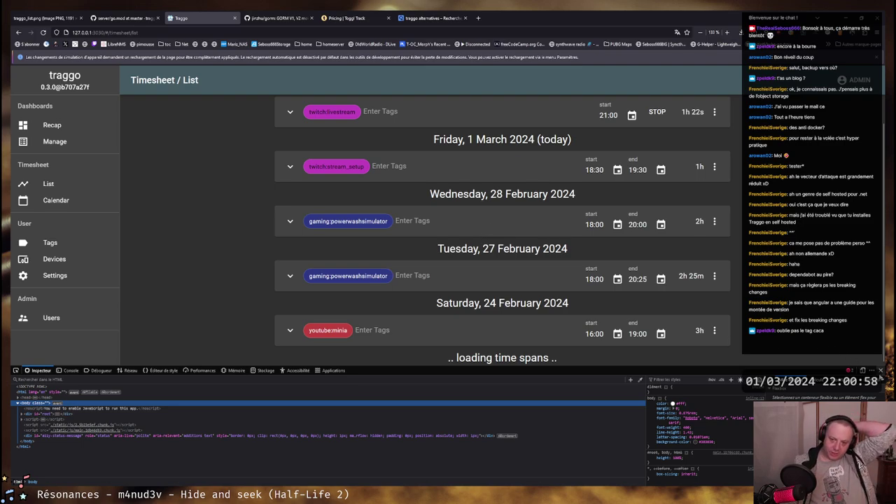
pyautogui.press('F12')
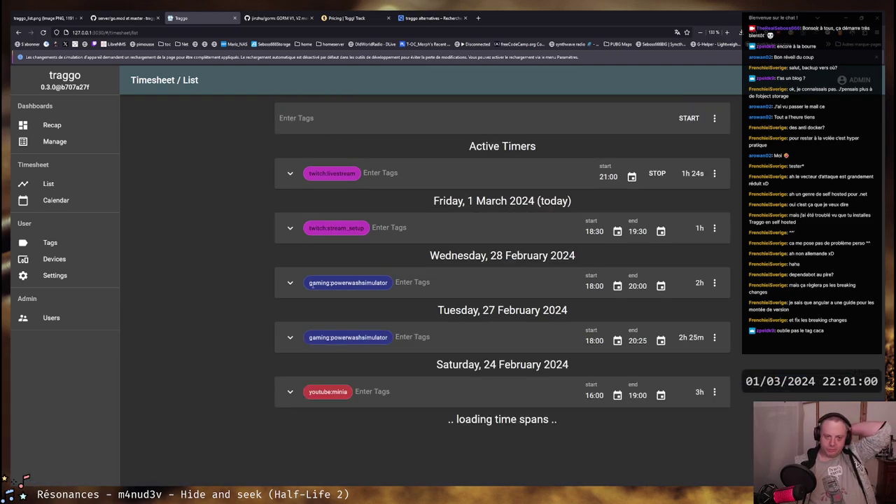
pyautogui.moveTo(310, 284); pyautogui.dragTo(389, 282)
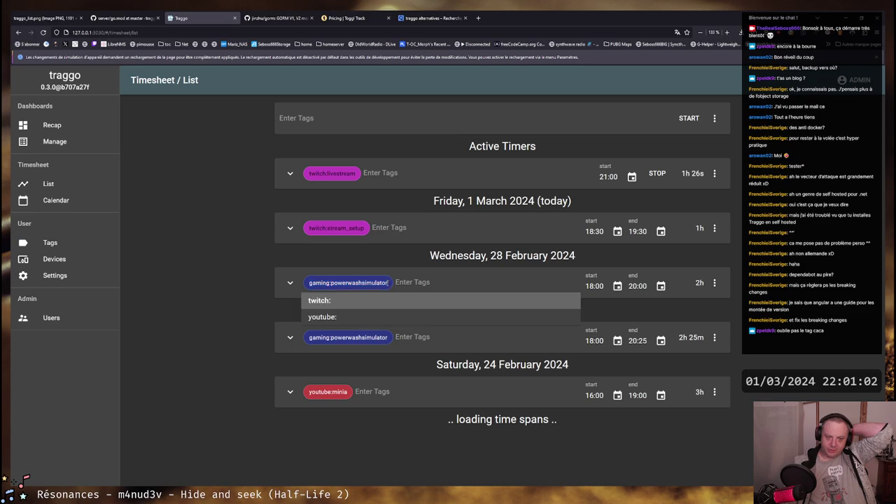
pyautogui.press('Escape')
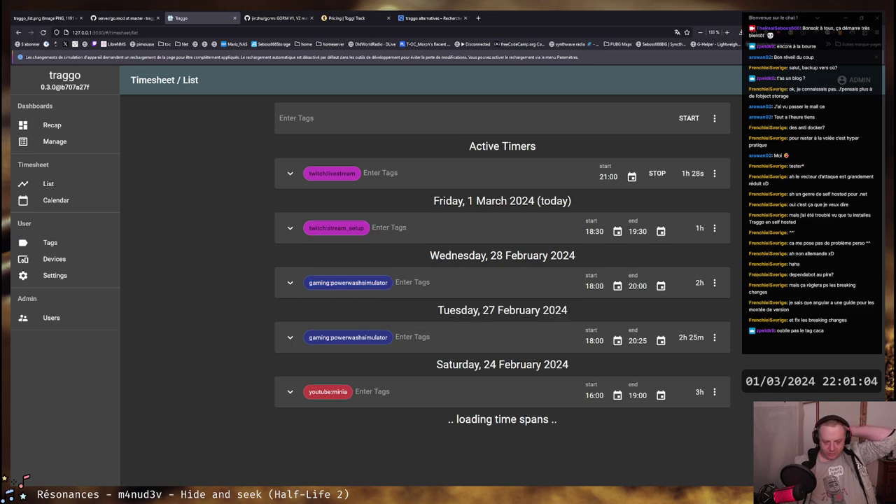
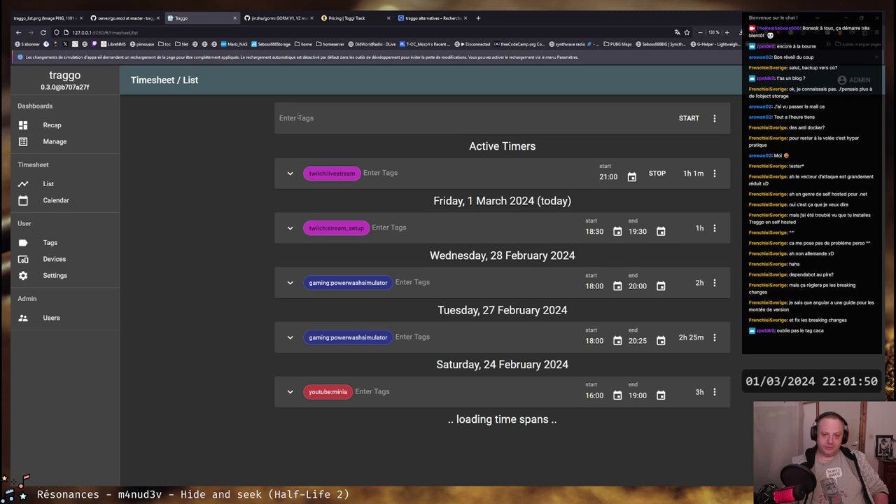
# Add the note 'Traggo discovery' to the running livestream timer
pyautogui.click(290, 173)
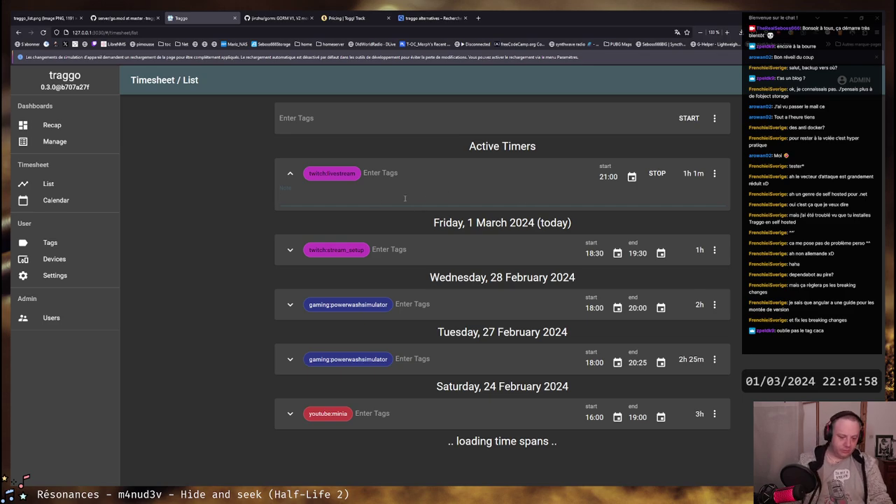
pyautogui.write('Traggo')
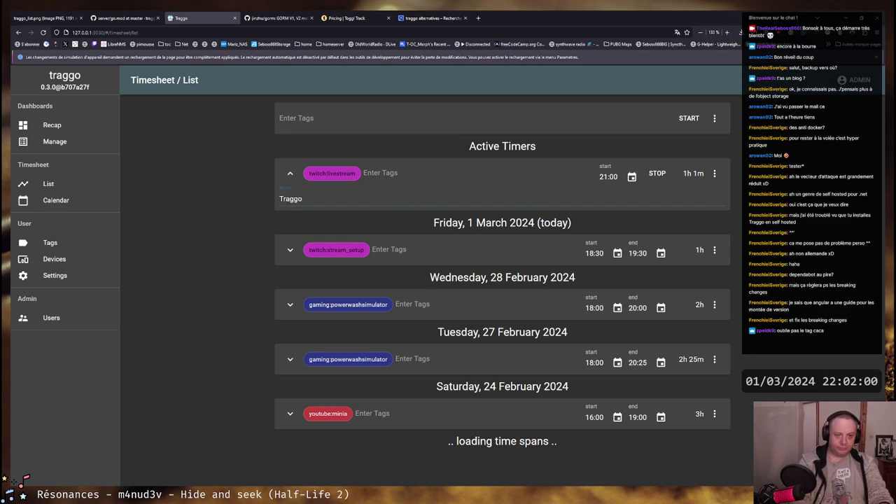
pyautogui.write(' discovery')
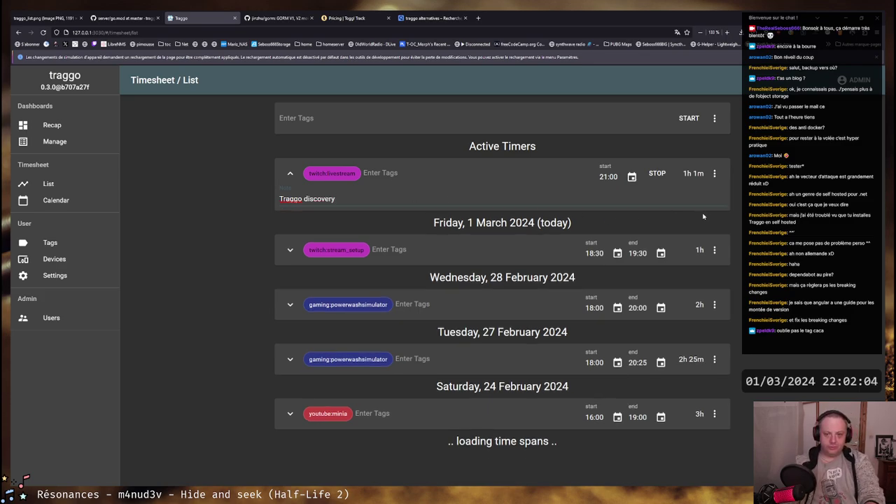
pyautogui.click(290, 173)
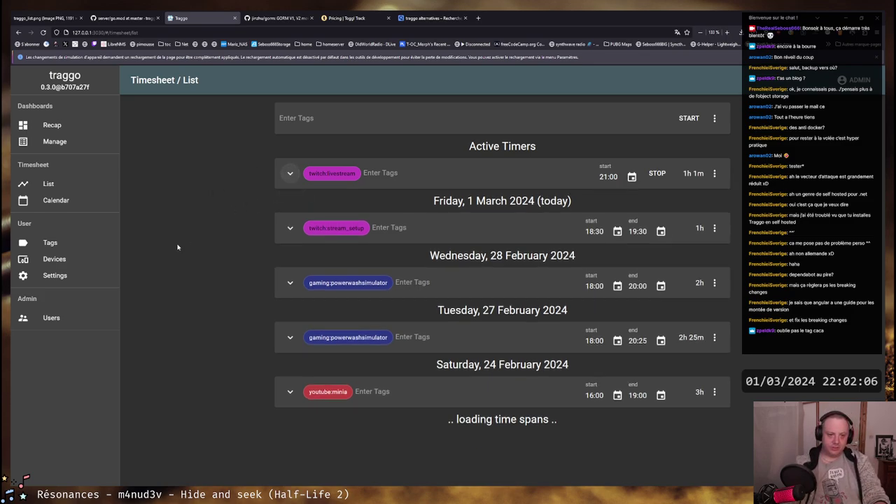
# Note the 1 March stream setup entry with 'Debug twitch alerts'
pyautogui.click(286, 229)
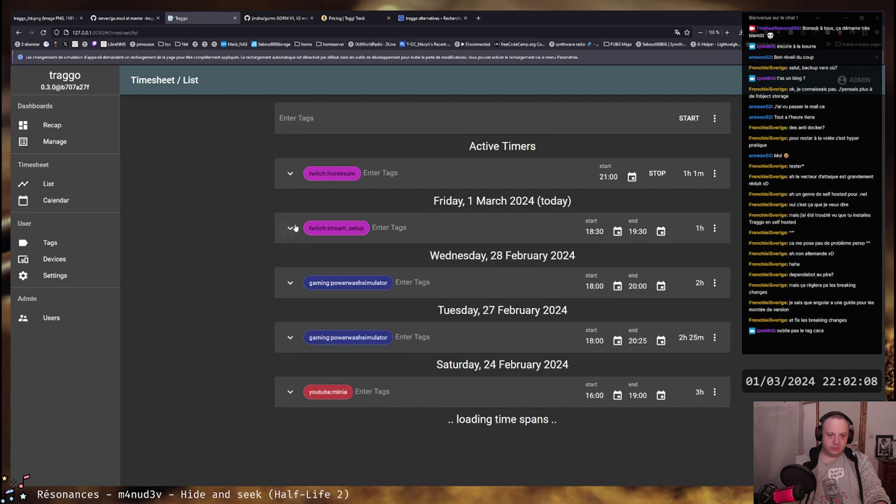
pyautogui.click(328, 252)
pyautogui.write('Debug')
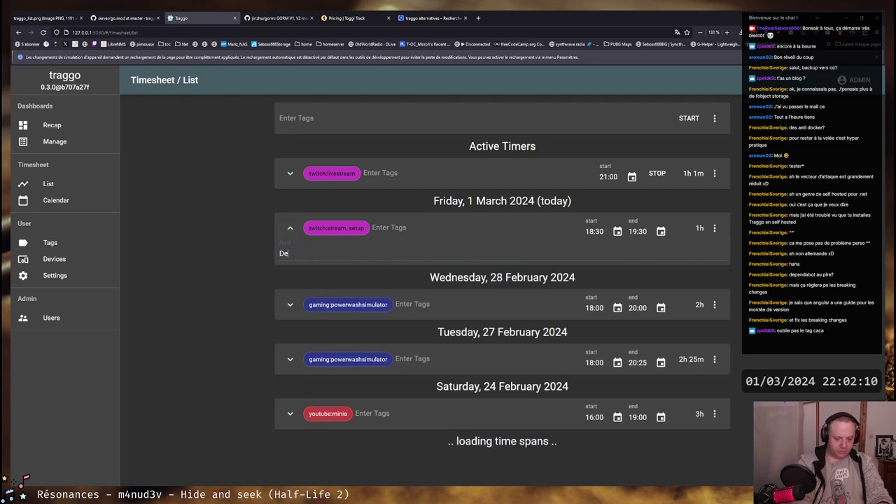
pyautogui.press('BackSpace')
pyautogui.press('BackSpace')
pyautogui.press('BackSpace')
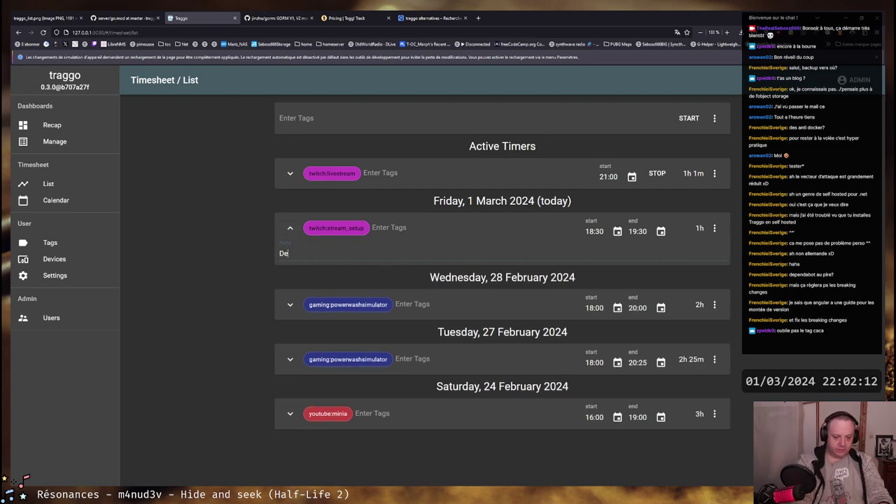
pyautogui.write('bug')
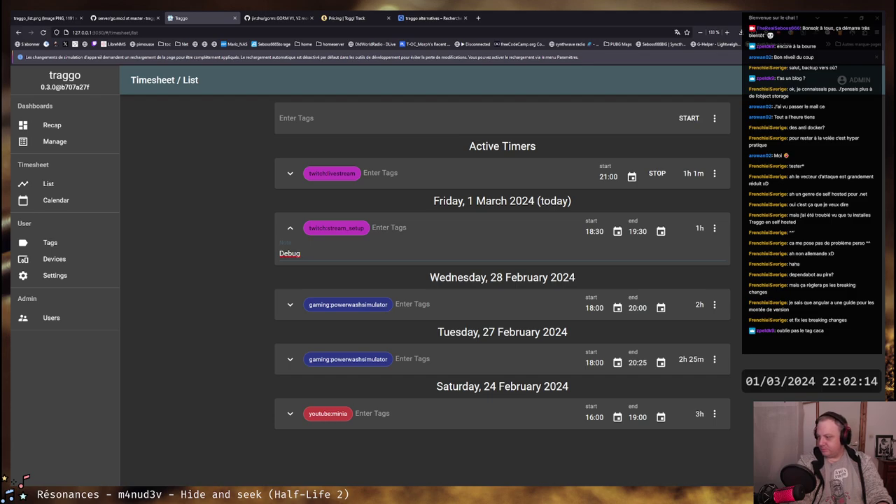
pyautogui.write(' twitch')
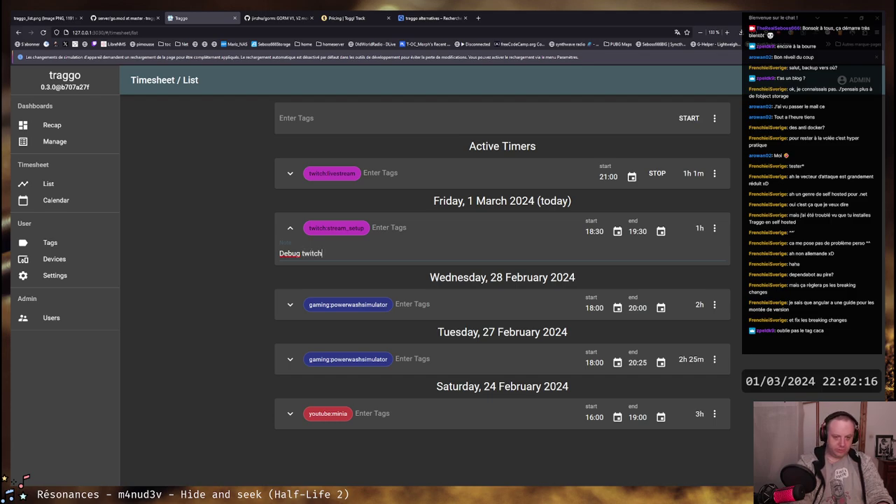
pyautogui.write(' alerts')
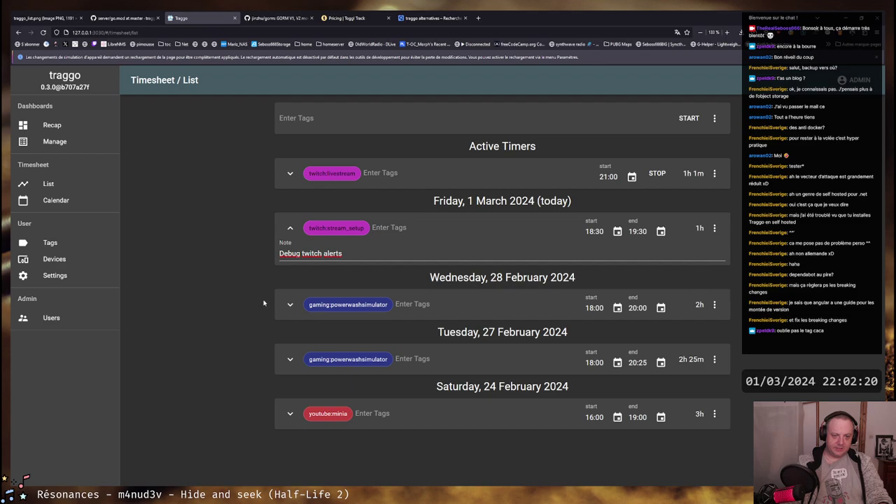
# Add a Warhammer DLC note to the 28 February Powerwash Simulator entry
pyautogui.click(290, 304)
pyautogui.write('Wa')
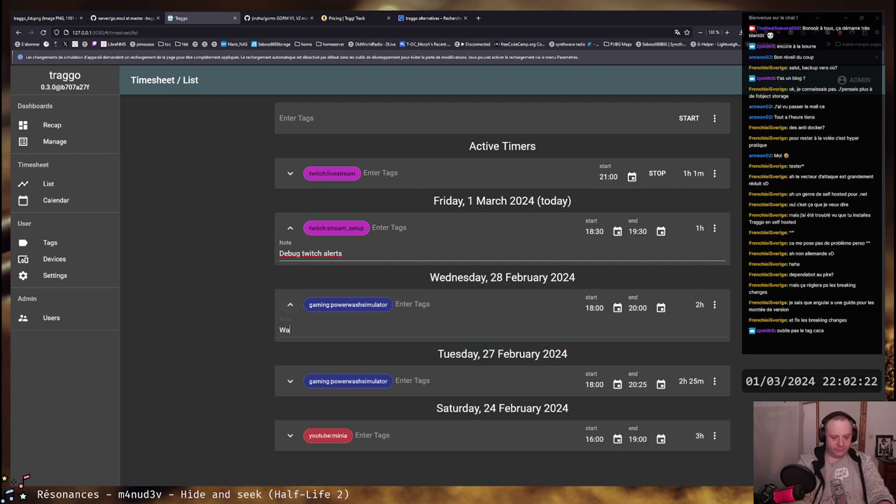
pyautogui.write('rhammer DLC')
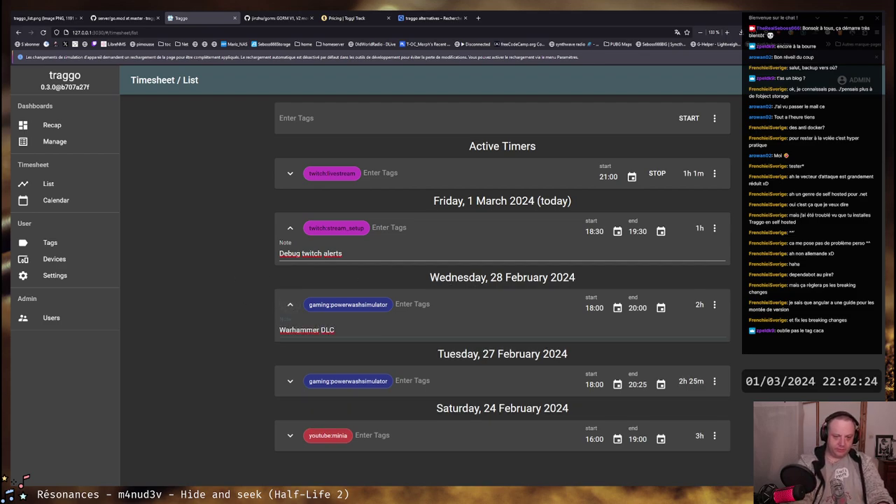
pyautogui.write(' with Moumou')
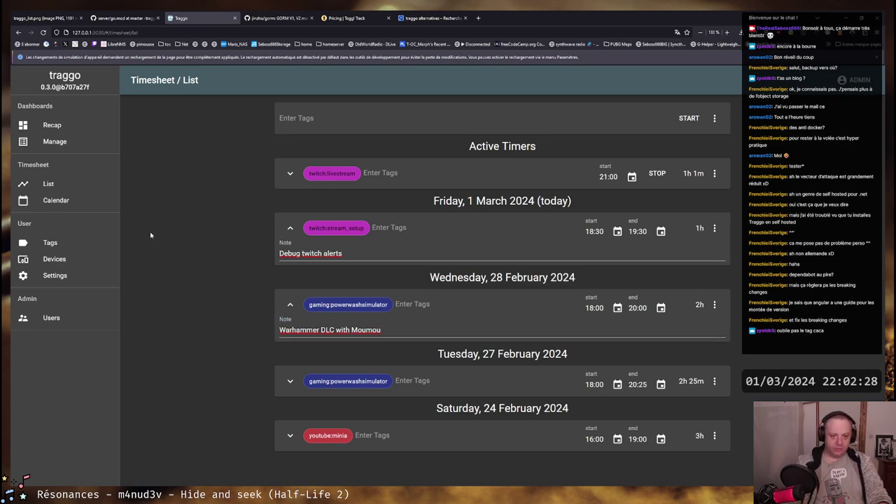
pyautogui.click(290, 303)
# Collapse the entry notes, show the running timer's note again, and reload the page
pyautogui.click(290, 227)
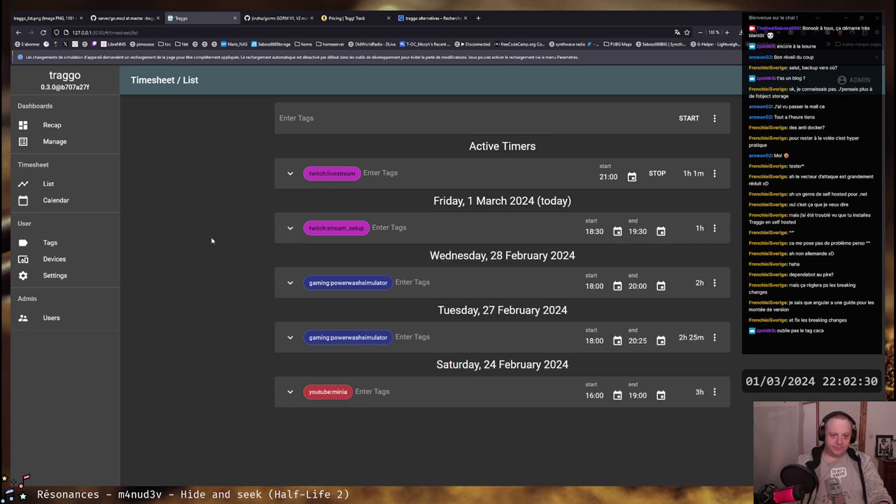
pyautogui.click(288, 174)
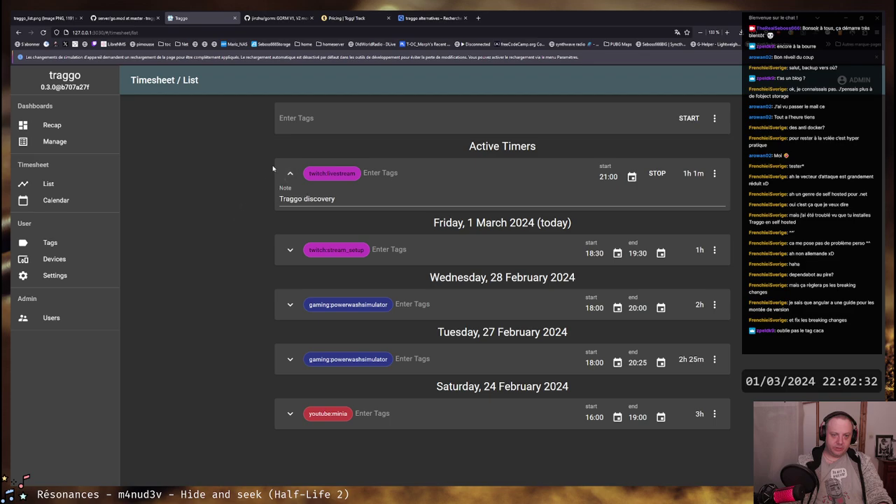
pyautogui.press('F5')
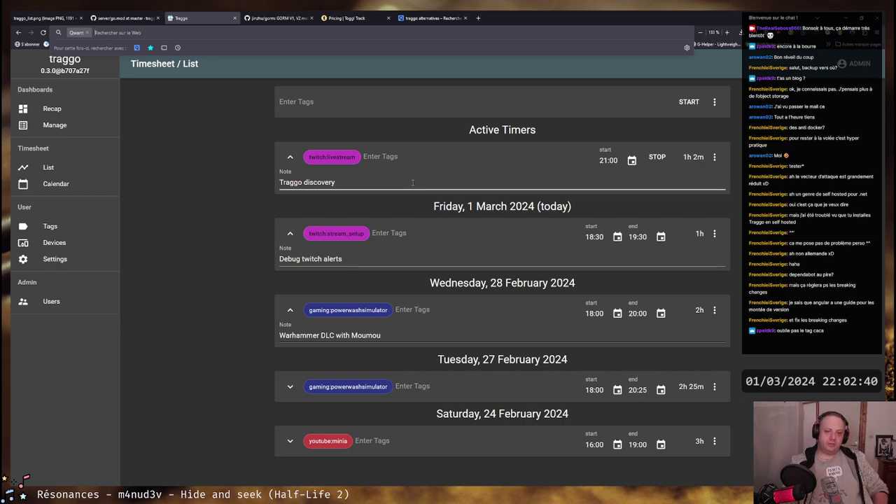
# Dismiss the browser's search suggestions so the reloaded timesheet shows all three saved notes
pyautogui.press('Escape')
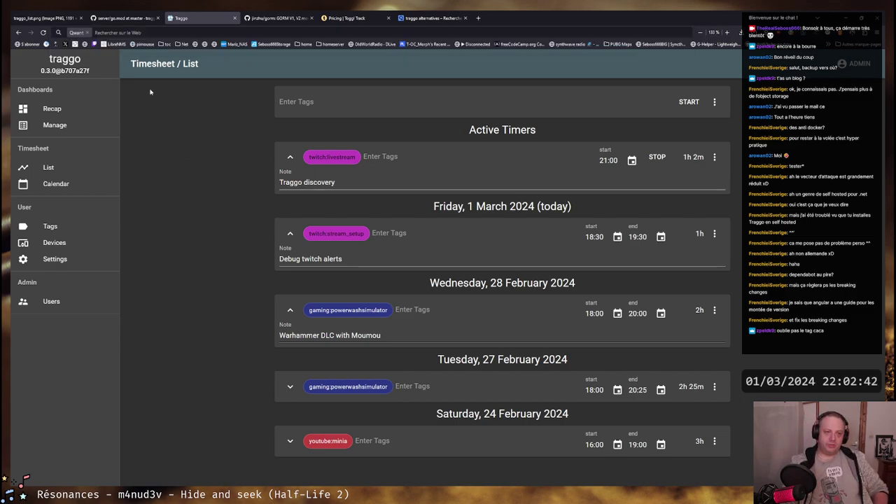
pyautogui.click(88, 33)
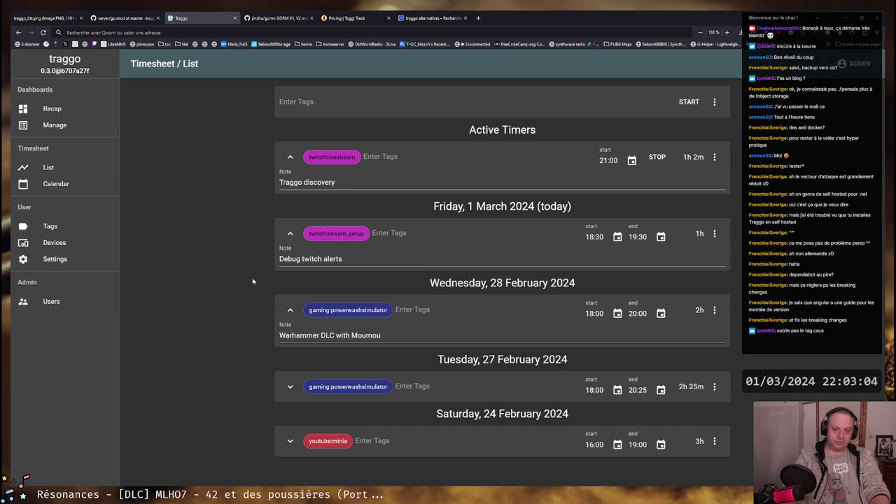
pyautogui.hotkey('alt', 'Tab')
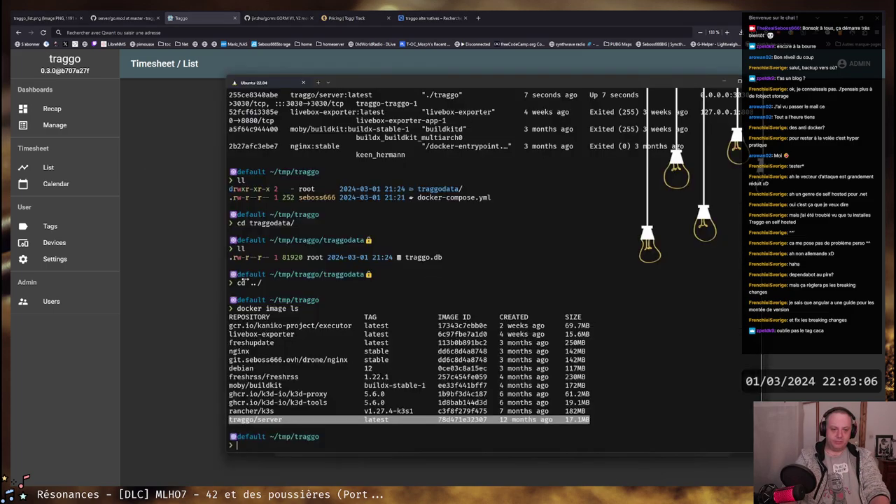
pyautogui.hotkey('alt', 'Tab')
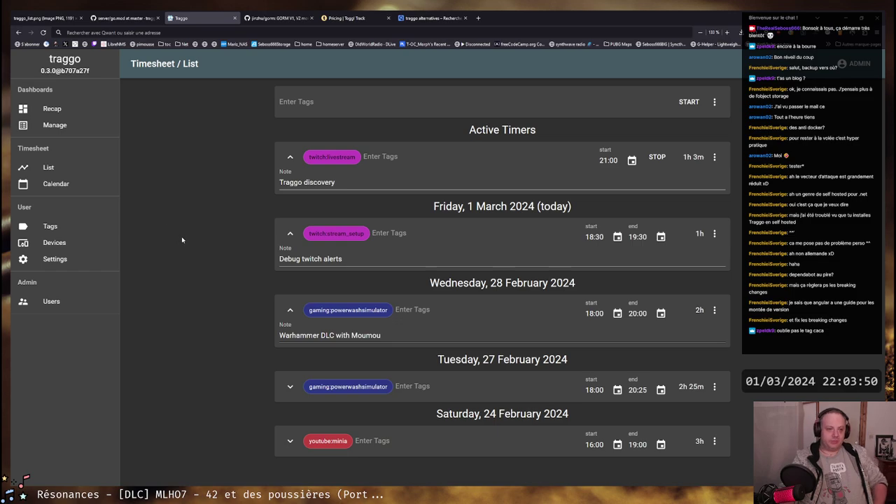
pyautogui.click(59, 112)
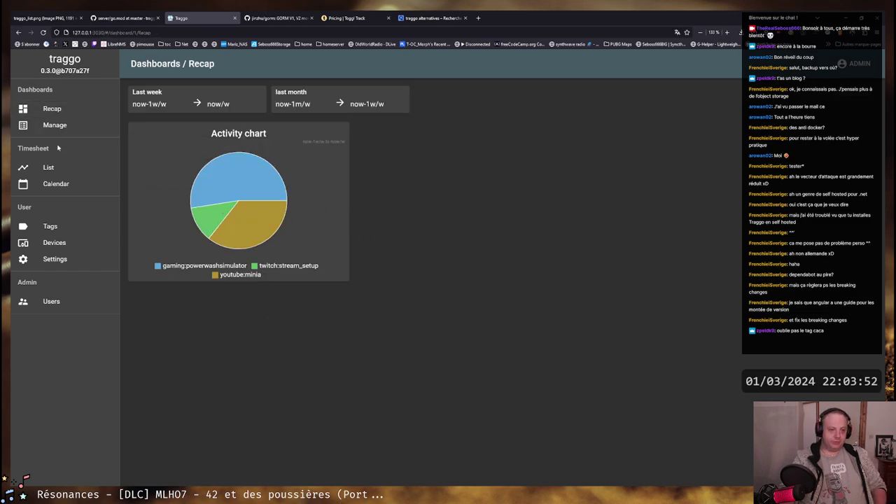
pyautogui.click(59, 184)
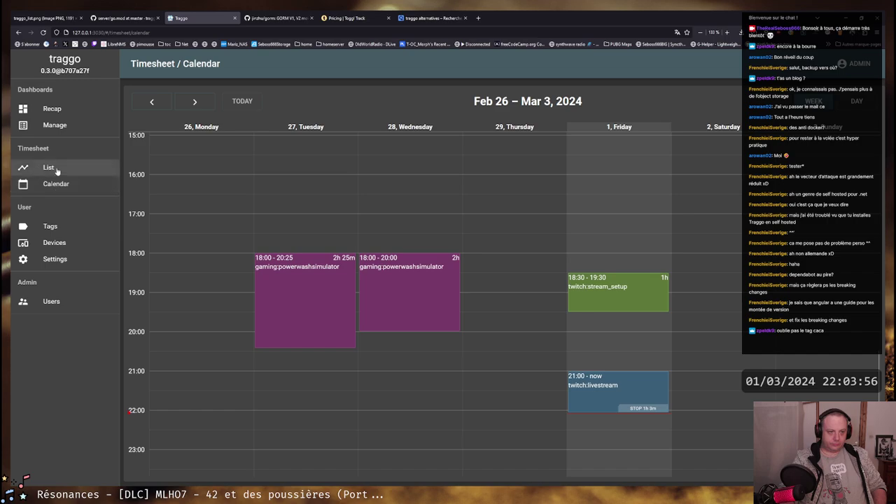
pyautogui.click(56, 171)
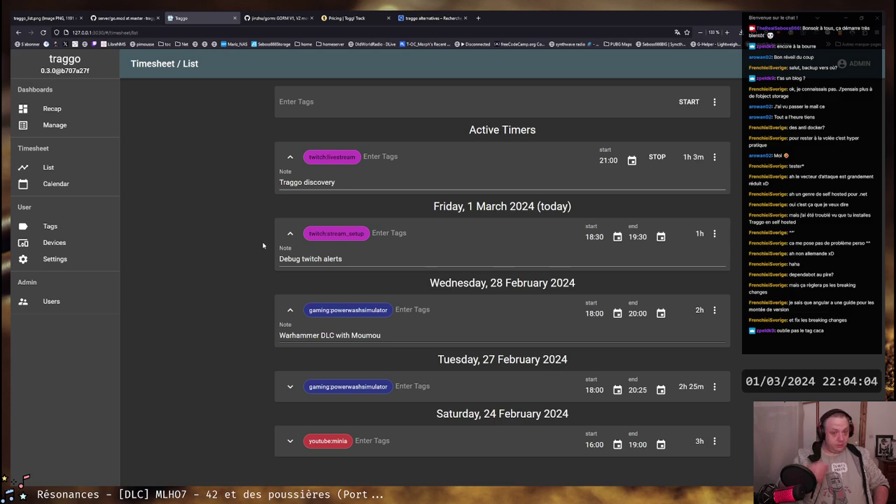
pyautogui.click(280, 259)
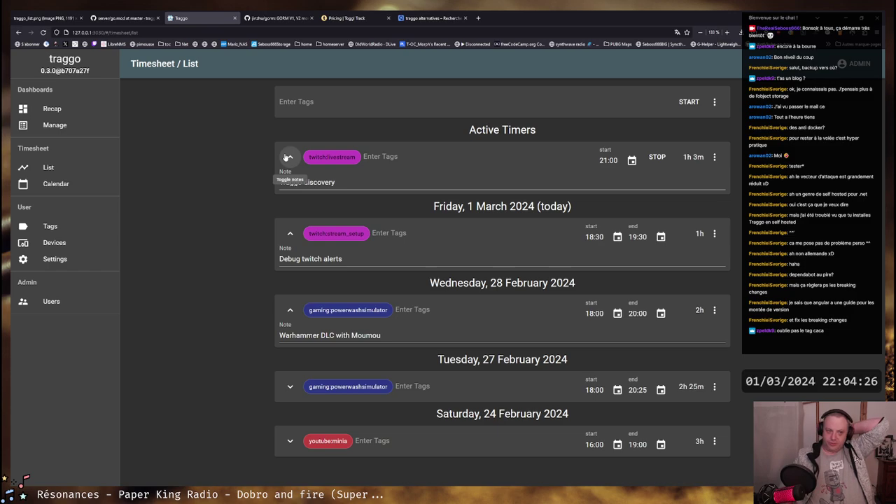
# Check the Users list with its single admin and the Settings page, then view traggo_list.png
pyautogui.click(45, 259)
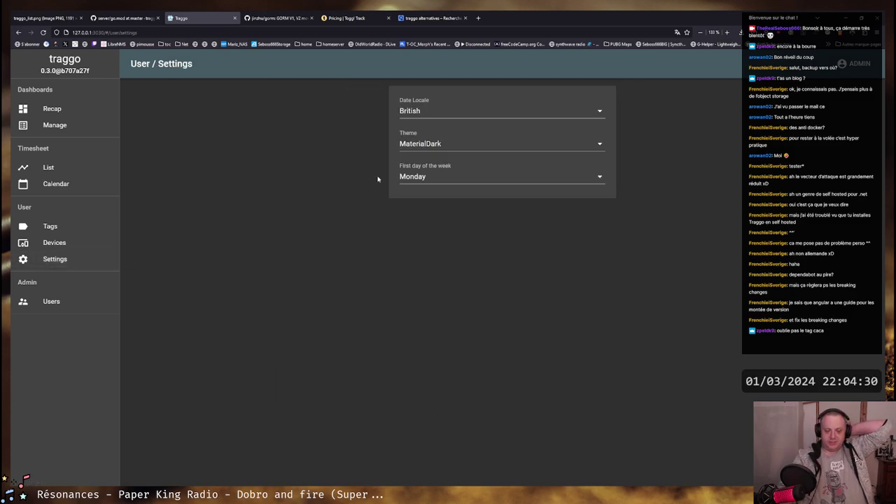
pyautogui.click(50, 301)
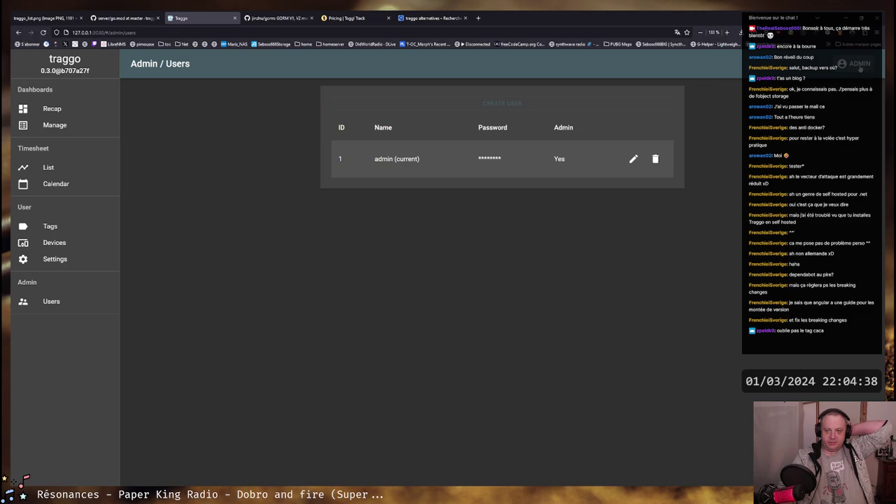
pyautogui.click(860, 63)
pyautogui.click(850, 85)
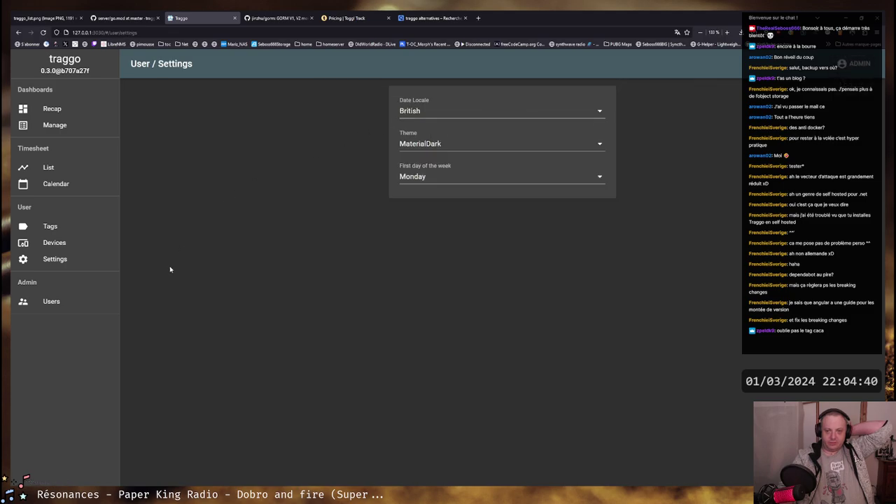
pyautogui.click(59, 301)
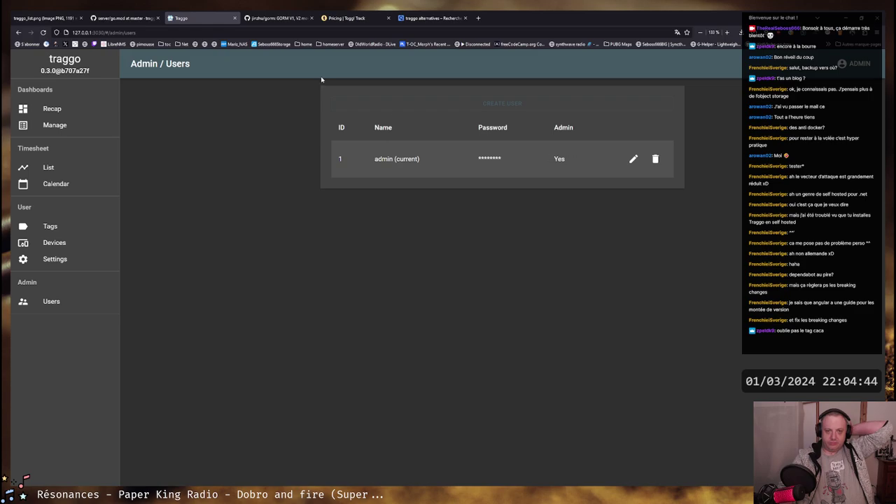
pyautogui.click(43, 18)
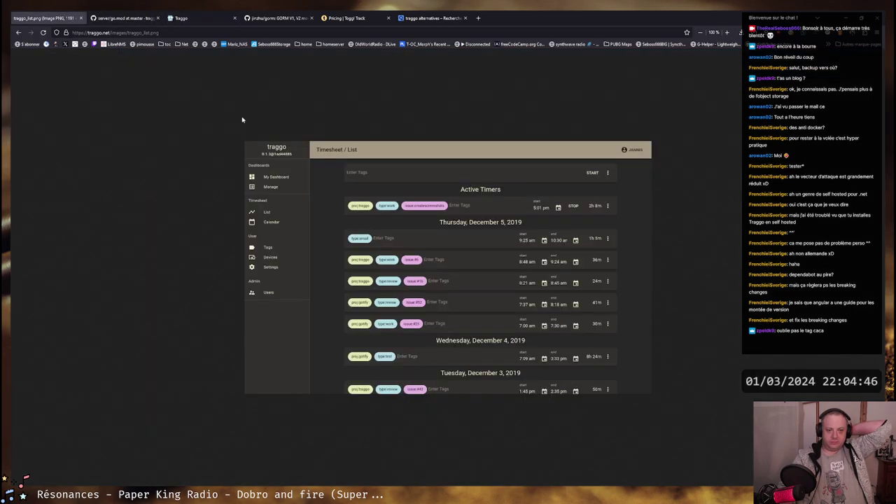
# Read the Configuration docs, highlighting TRAGGO_PASS_STRENGTH=10, the default password and the sqlite3 dialect
pyautogui.hotkey('alt', 'Left')
pyautogui.click(160, 158)
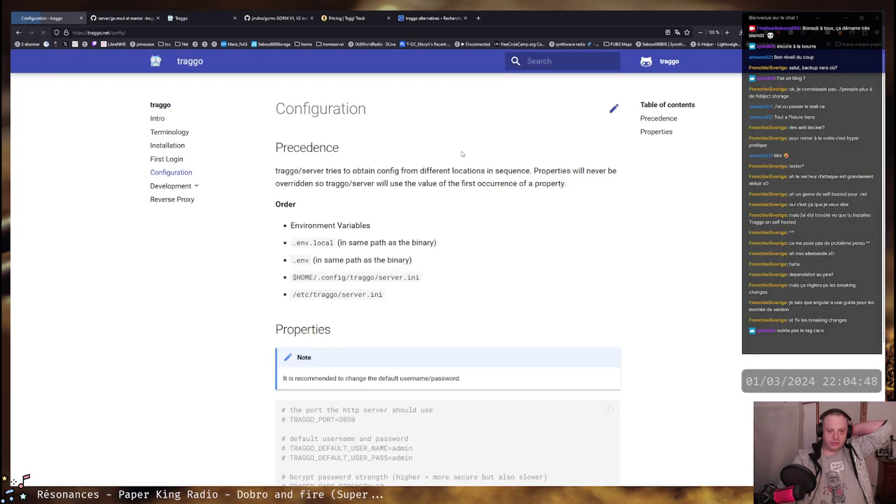
pyautogui.scroll(-5, 435, 218)
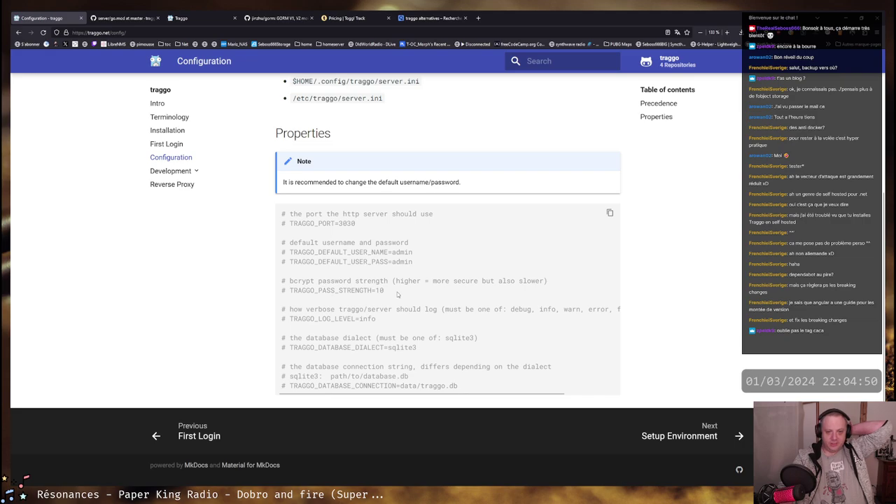
pyautogui.moveTo(384, 290); pyautogui.dragTo(306, 290)
pyautogui.click(382, 290)
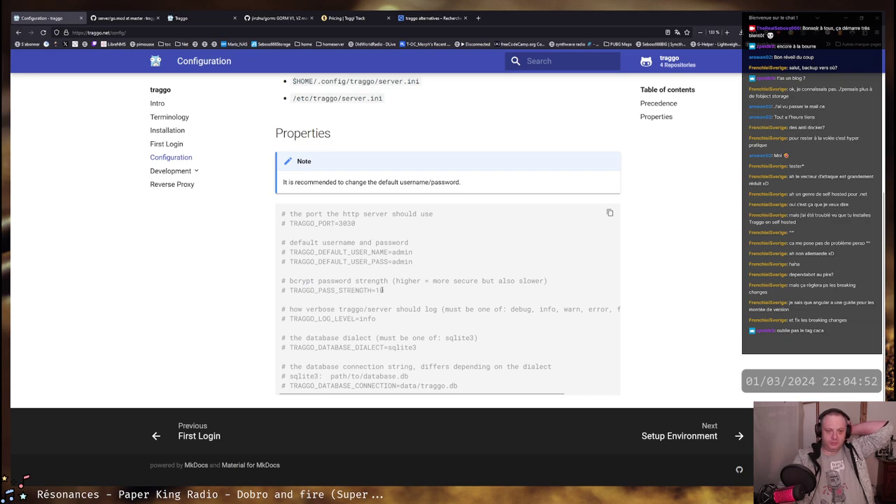
pyautogui.moveTo(382, 289); pyautogui.dragTo(296, 290)
pyautogui.click(296, 290)
pyautogui.moveTo(546, 280); pyautogui.dragTo(306, 281)
pyautogui.click(306, 281)
pyautogui.moveTo(412, 252); pyautogui.dragTo(293, 261)
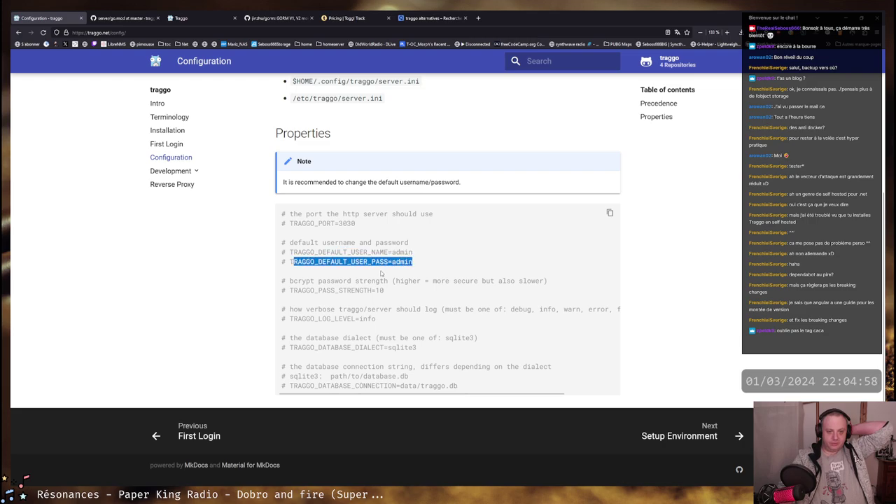
pyautogui.click(333, 308)
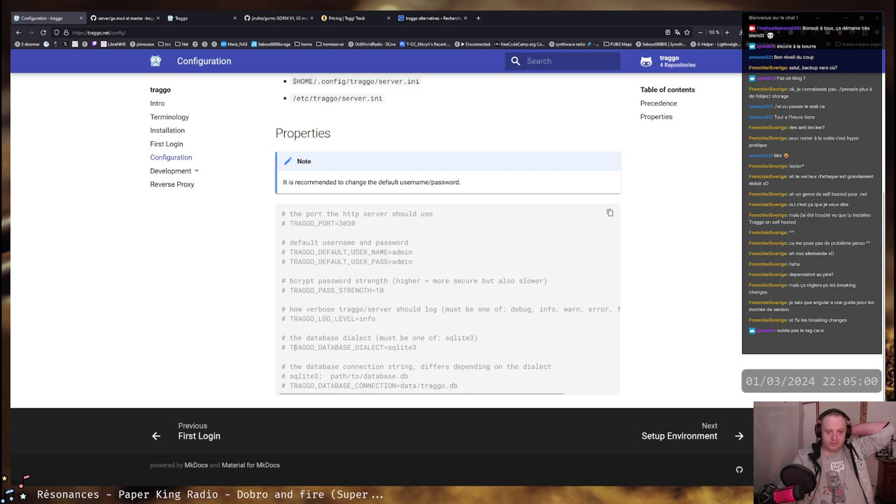
pyautogui.doubleClick(400, 345)
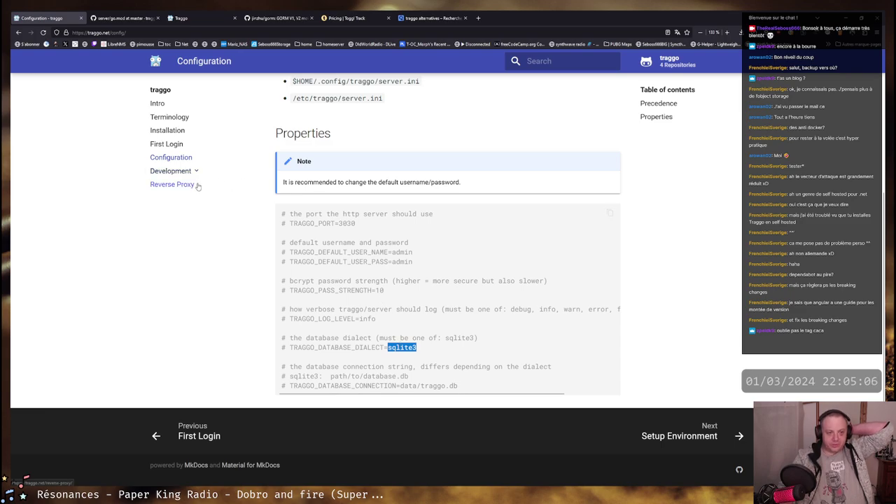
# Read through the Reverse Proxy page's nginx, Apache and Caddy 2 examples
pyautogui.click(171, 184)
pyautogui.scroll(-2, 526, 327)
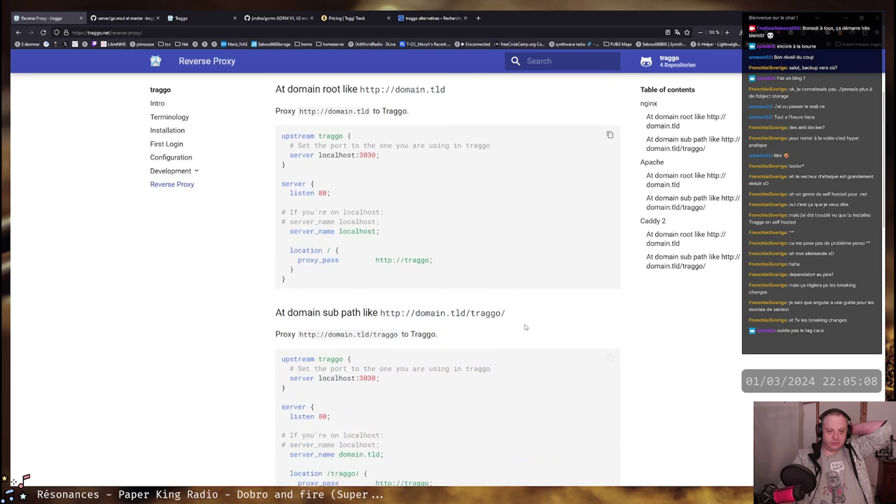
pyautogui.scroll(-1, 525, 327)
pyautogui.scroll(2, 493, 266)
pyautogui.scroll(-3, 490, 260)
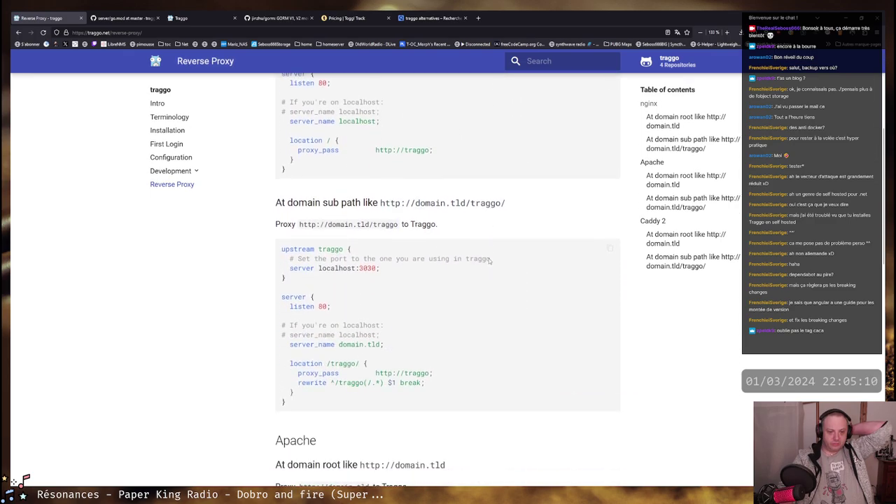
pyautogui.scroll(-4, 490, 260)
pyautogui.scroll(-2, 494, 256)
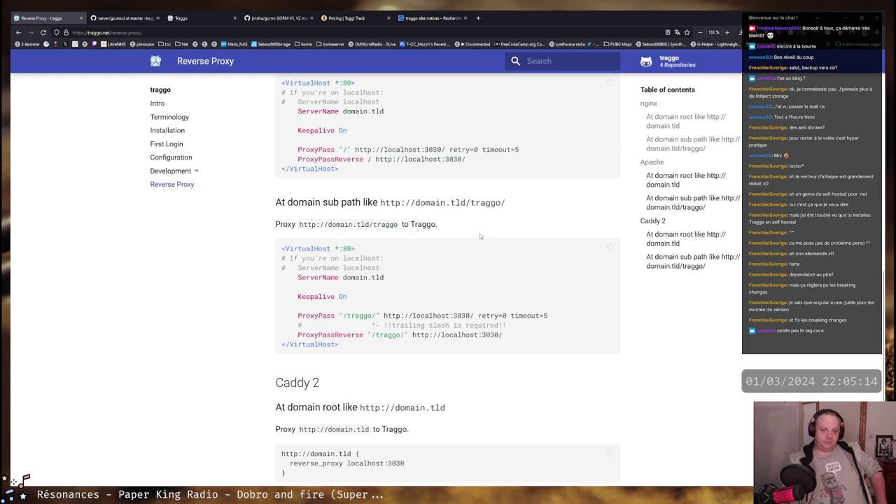
pyautogui.scroll(9, 468, 232)
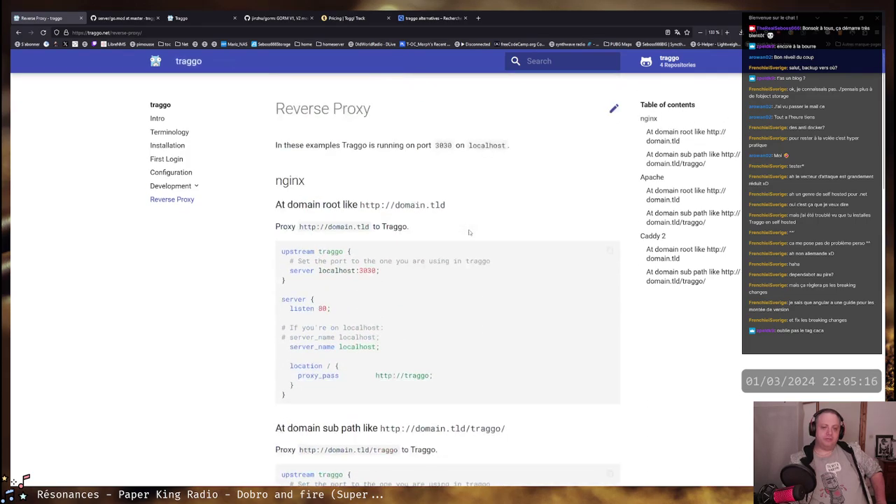
pyautogui.moveTo(276, 110); pyautogui.dragTo(492, 222)
pyautogui.click(492, 222)
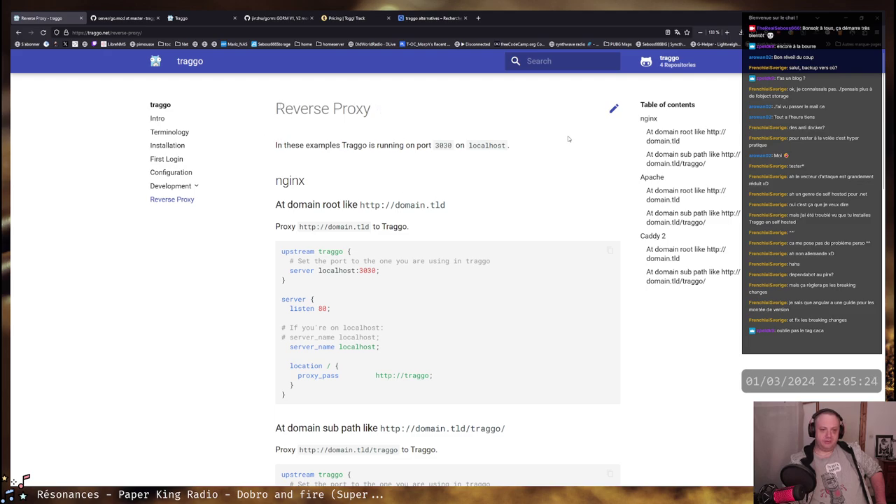
pyautogui.scroll(-7, 470, 217)
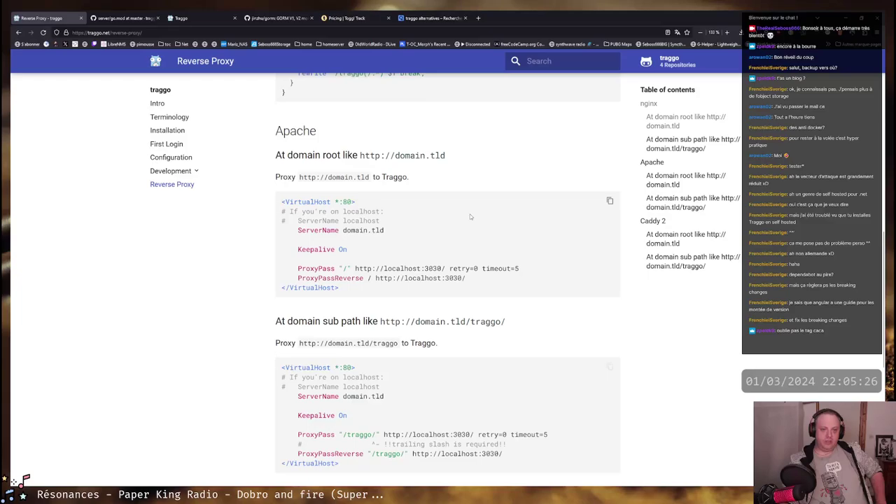
pyautogui.scroll(-5, 470, 217)
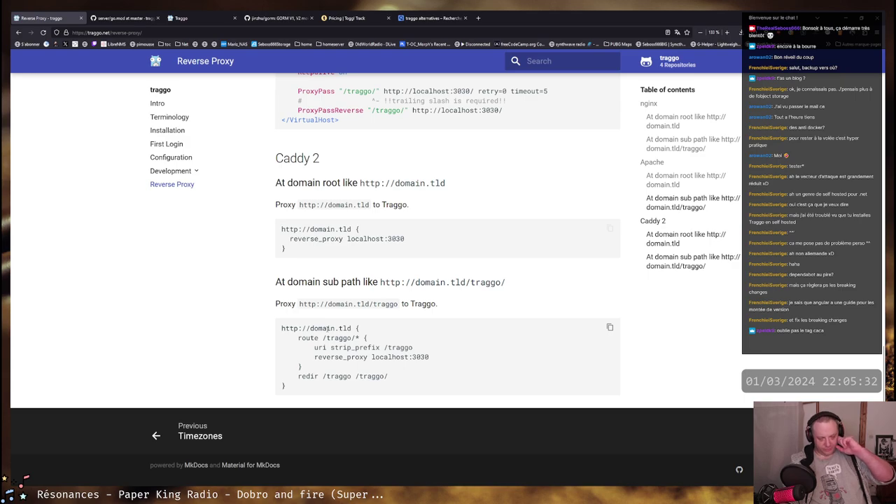
pyautogui.scroll(3, 427, 261)
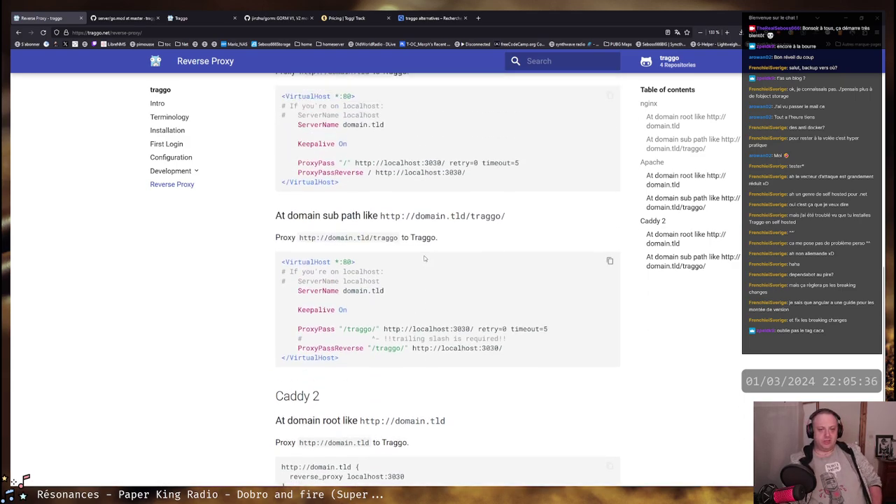
pyautogui.scroll(1, 402, 279)
pyautogui.scroll(1, 401, 279)
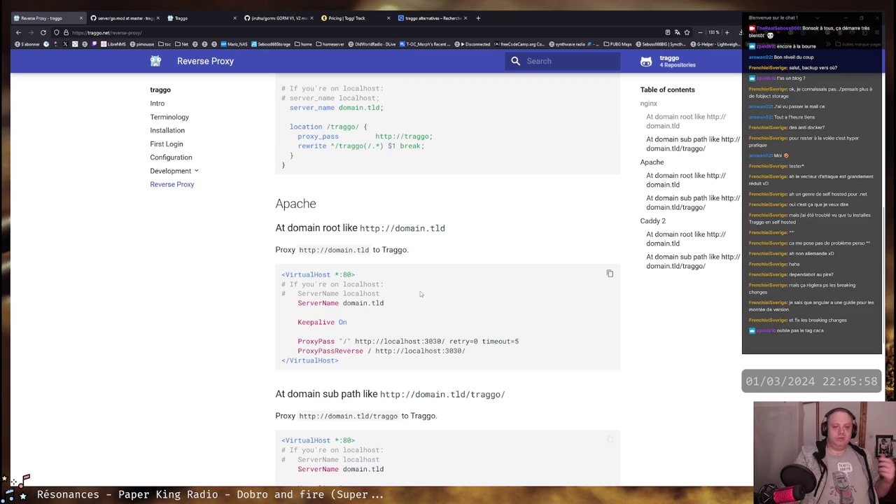
pyautogui.scroll(2, 402, 301)
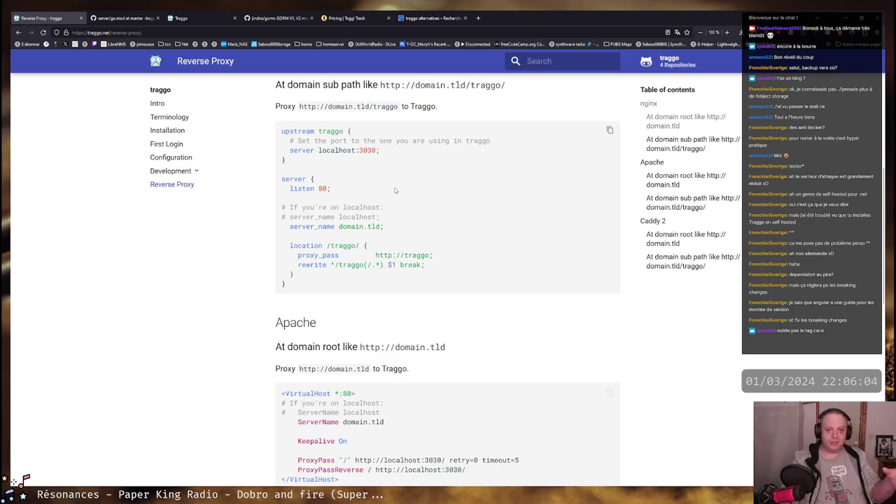
pyautogui.click(183, 18)
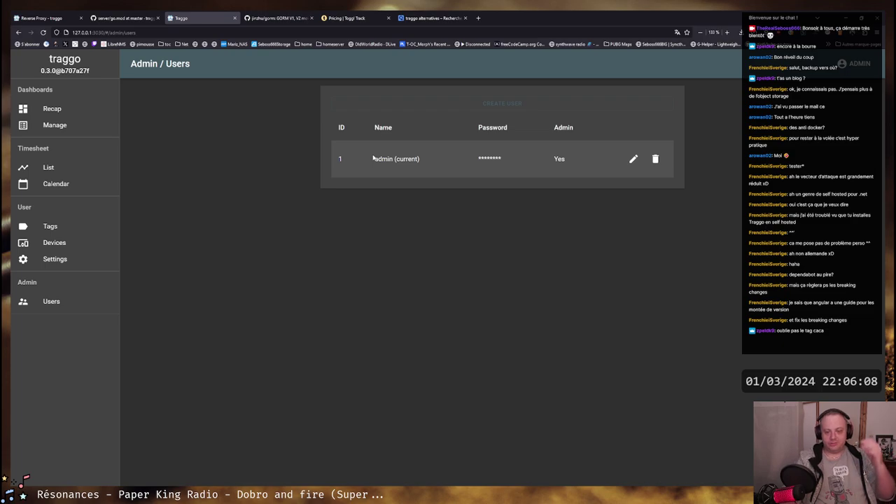
# Highlight the users table headers and the admin row while explaining the columns
pyautogui.moveTo(330, 128); pyautogui.dragTo(581, 156)
pyautogui.click(574, 162)
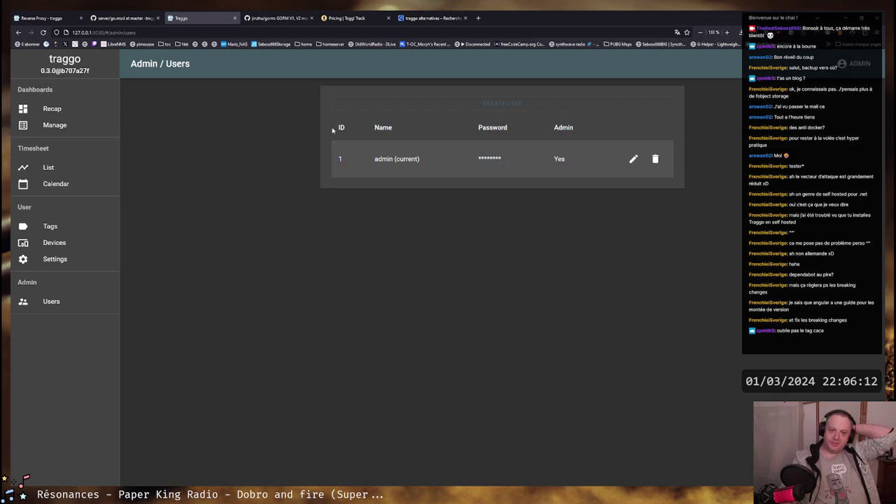
pyautogui.moveTo(333, 129); pyautogui.dragTo(570, 164)
pyautogui.click(570, 164)
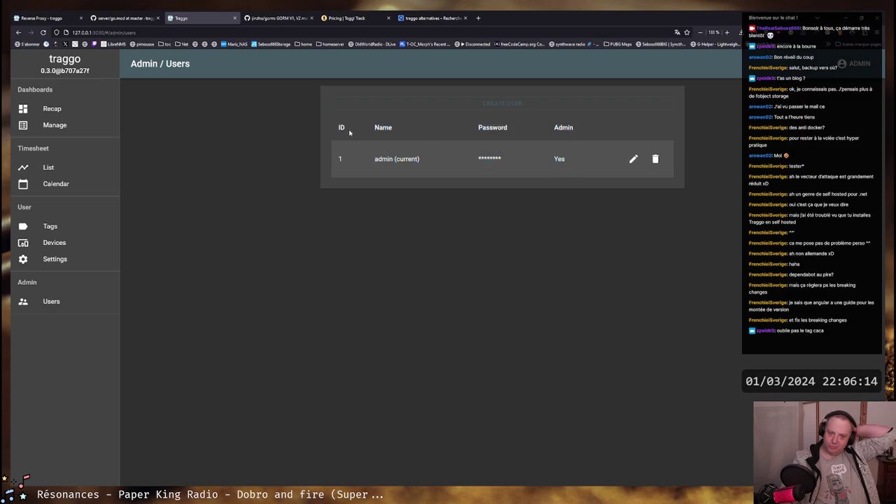
pyautogui.moveTo(349, 132); pyautogui.dragTo(578, 160)
pyautogui.click(404, 148)
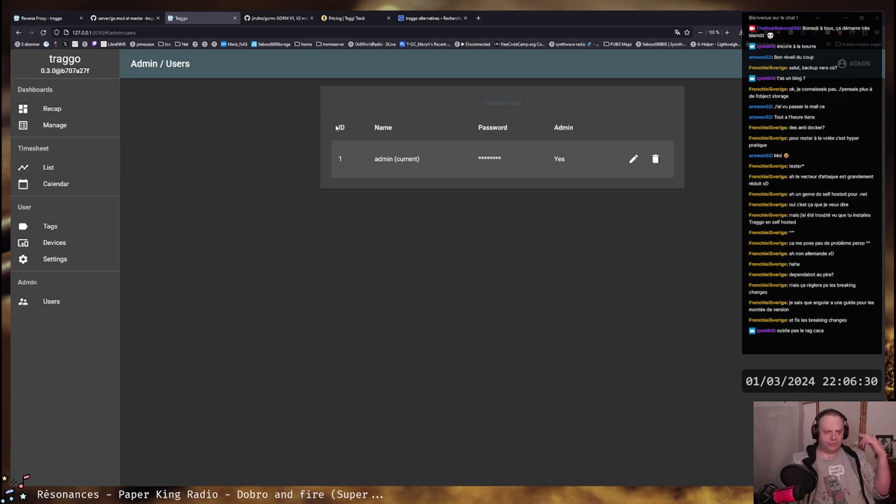
pyautogui.moveTo(336, 130); pyautogui.dragTo(560, 148)
pyautogui.click(570, 161)
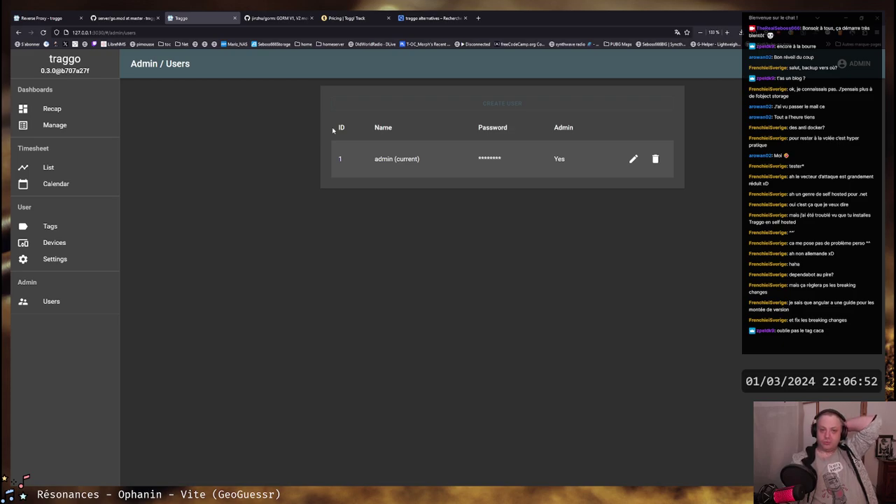
pyautogui.moveTo(340, 128); pyautogui.dragTo(569, 126)
pyautogui.click(569, 127)
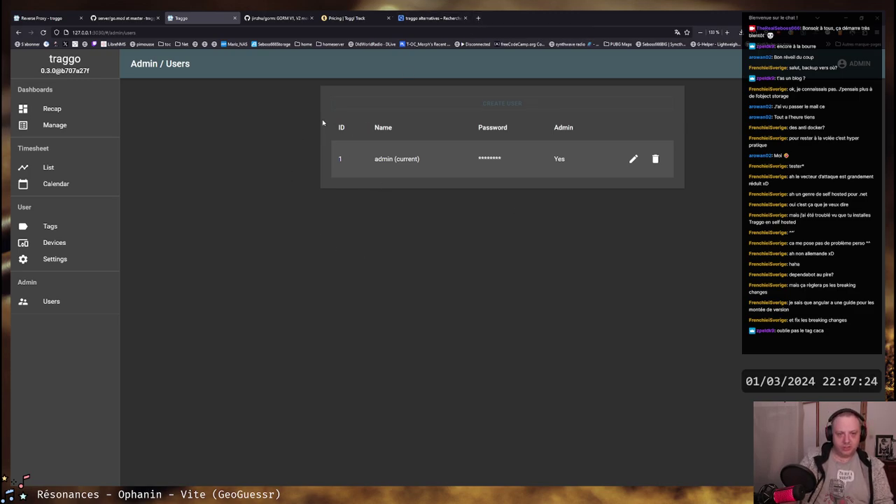
# Highlight the ID, Name, Password and Admin headers again, then the admin user row
pyautogui.moveTo(335, 128); pyautogui.dragTo(572, 129)
pyautogui.click(581, 135)
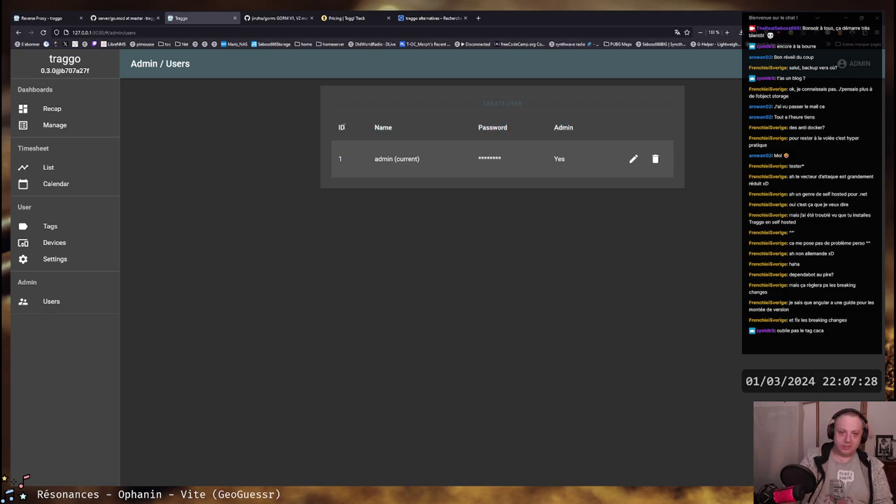
pyautogui.moveTo(341, 127); pyautogui.dragTo(577, 128)
pyautogui.click(577, 128)
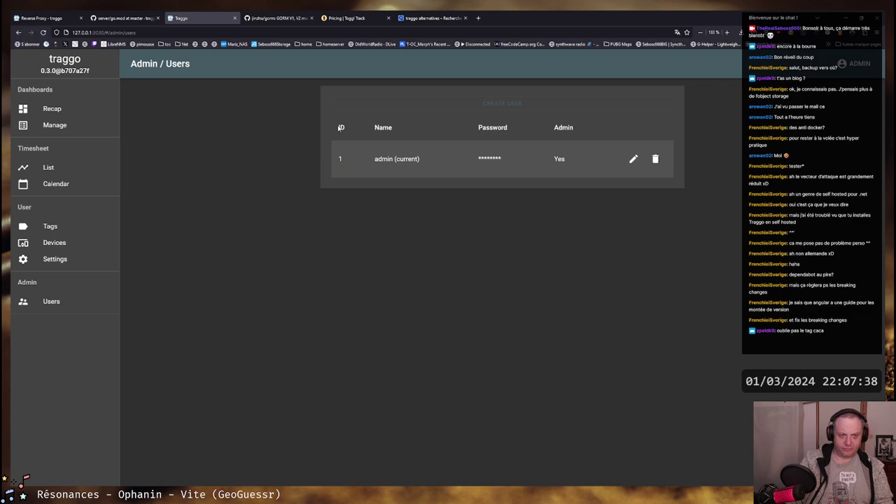
pyautogui.moveTo(340, 128); pyautogui.dragTo(578, 129)
pyautogui.click(578, 129)
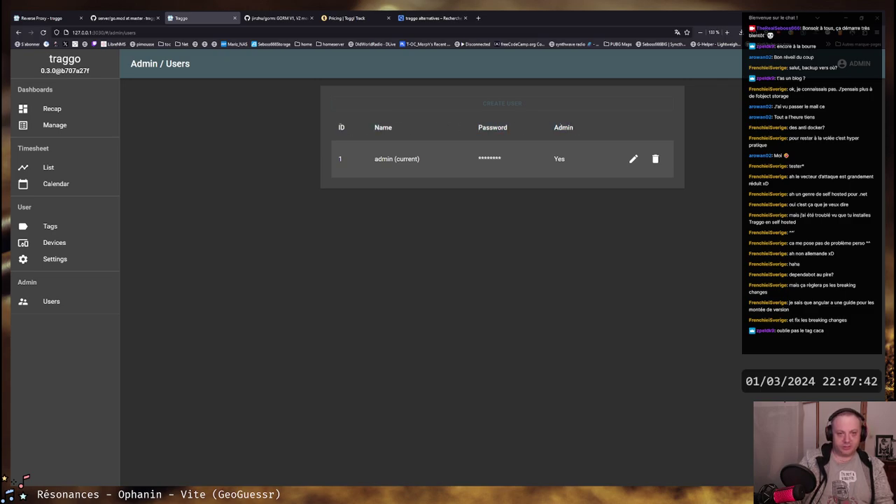
pyautogui.moveTo(337, 128); pyautogui.dragTo(602, 133)
pyautogui.click(590, 133)
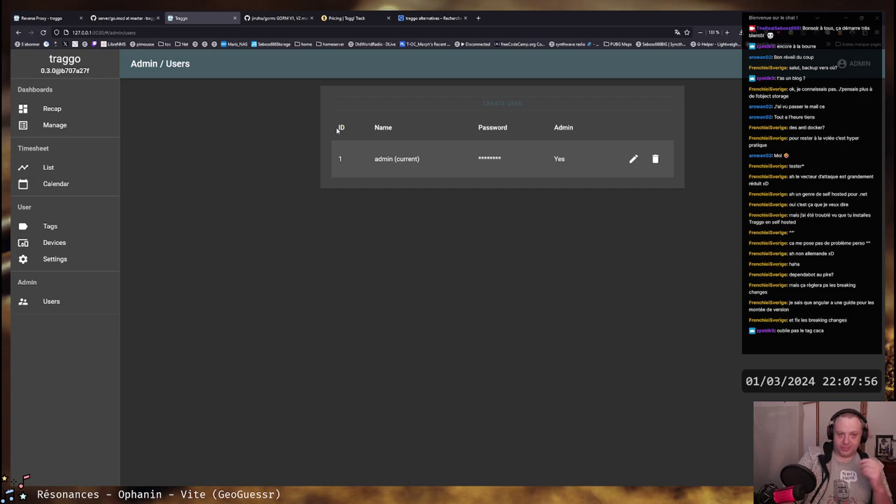
pyautogui.moveTo(337, 130); pyautogui.dragTo(562, 167)
pyautogui.click(561, 168)
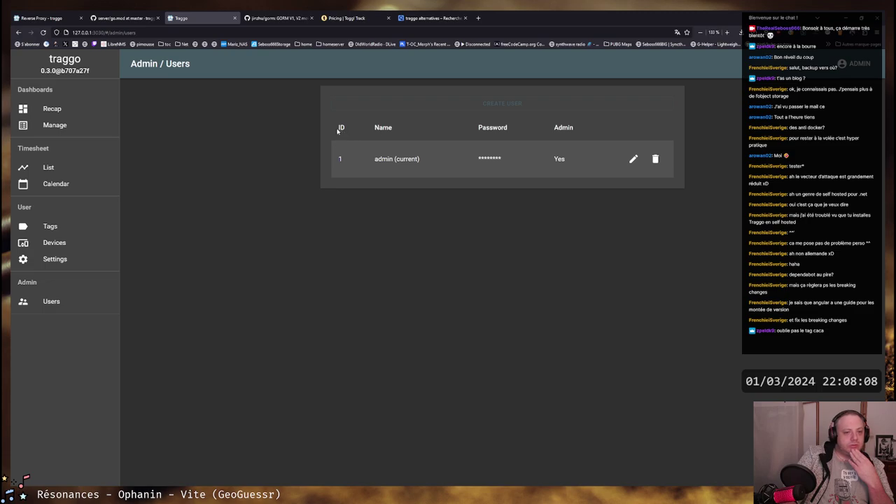
pyautogui.moveTo(338, 131); pyautogui.dragTo(560, 161)
pyautogui.click(326, 164)
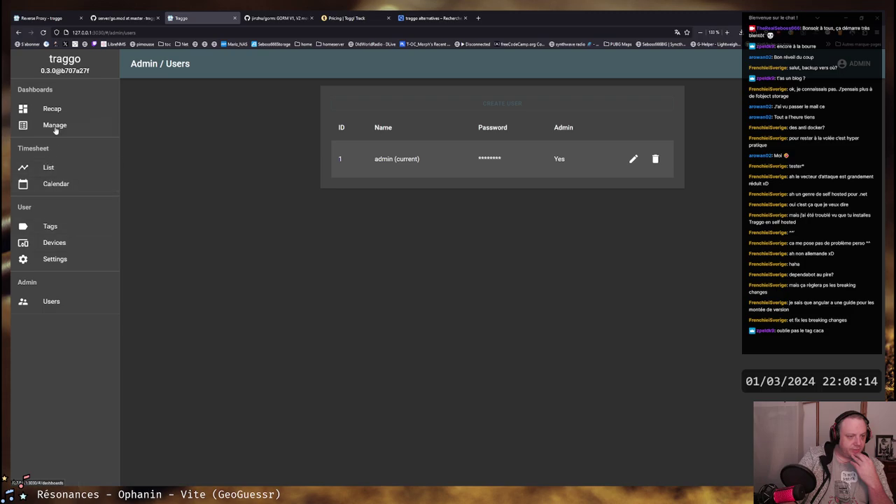
# Glance at the traggo GitHub organisation page and return to Admin / Users
pyautogui.click(63, 70)
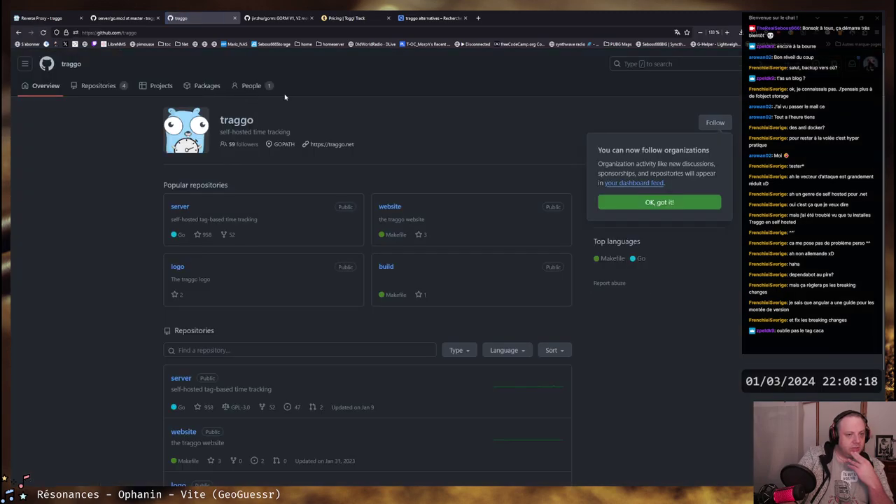
pyautogui.scroll(-3, 420, 135)
pyautogui.scroll(3, 420, 136)
pyautogui.hotkey('alt', 'Left')
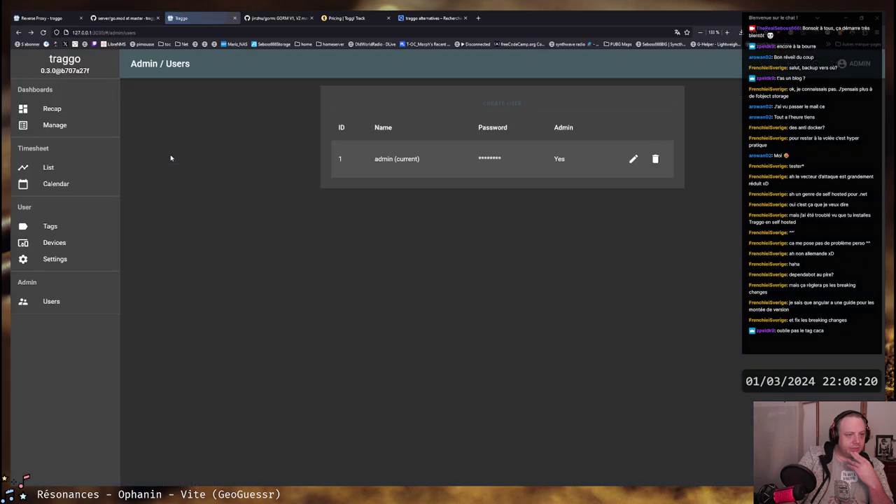
# Delete the last month range from the Recap dashboard and leave edit mode
pyautogui.click(75, 112)
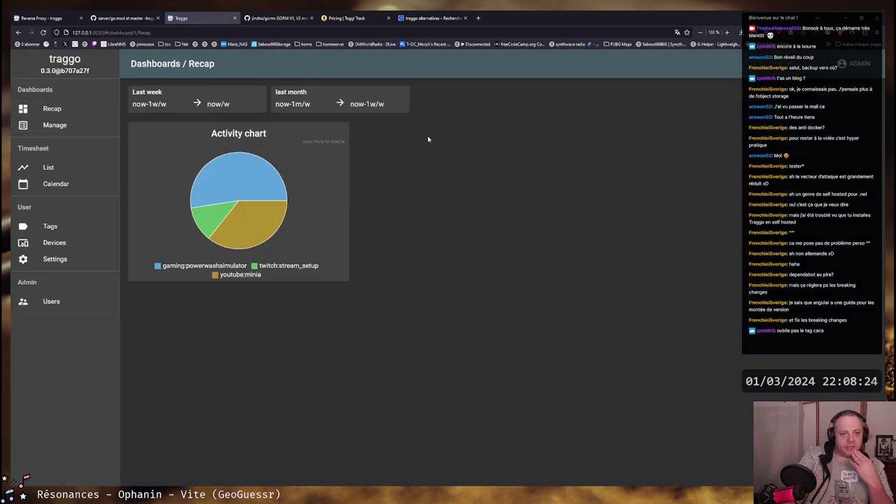
pyautogui.click(842, 95)
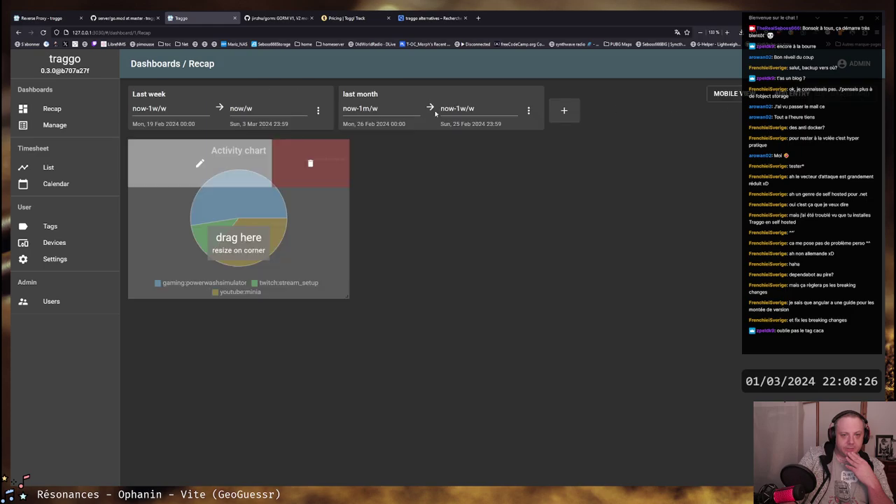
pyautogui.click(529, 110)
pyautogui.click(533, 108)
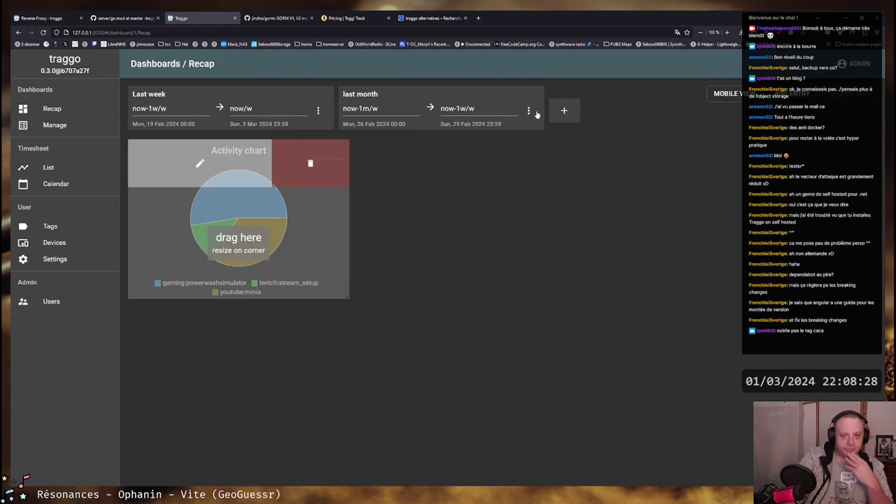
pyautogui.click(850, 94)
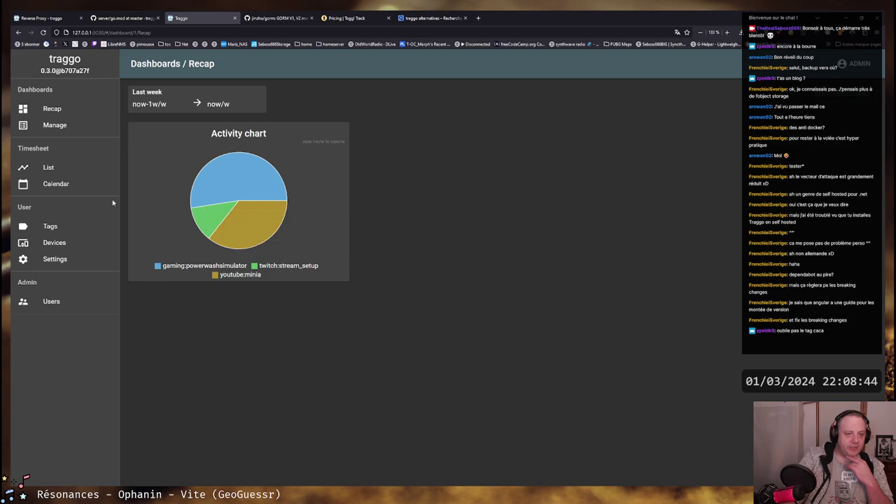
# Show the Feb 26 – Mar 3, 2024 calendar at its evening entries, then the traggo alternatives results
pyautogui.click(55, 184)
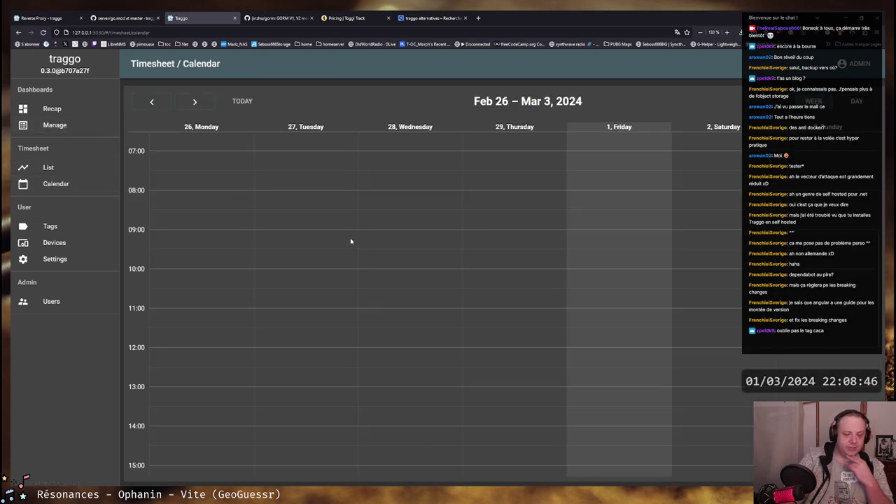
pyautogui.scroll(-4, 353, 238)
pyautogui.scroll(-1, 358, 234)
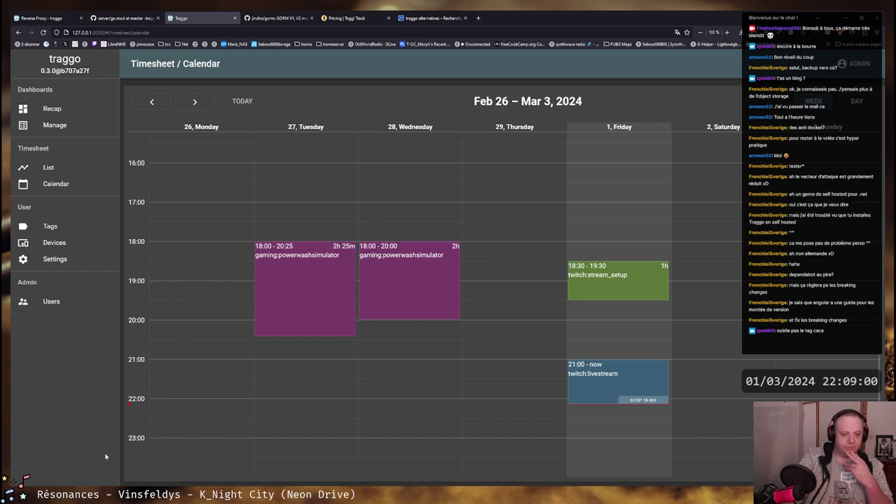
pyautogui.click(429, 18)
# Open the Seboss666 timewarrior blog article from the 'timewar' address-bar suggestion
pyautogui.click(267, 32)
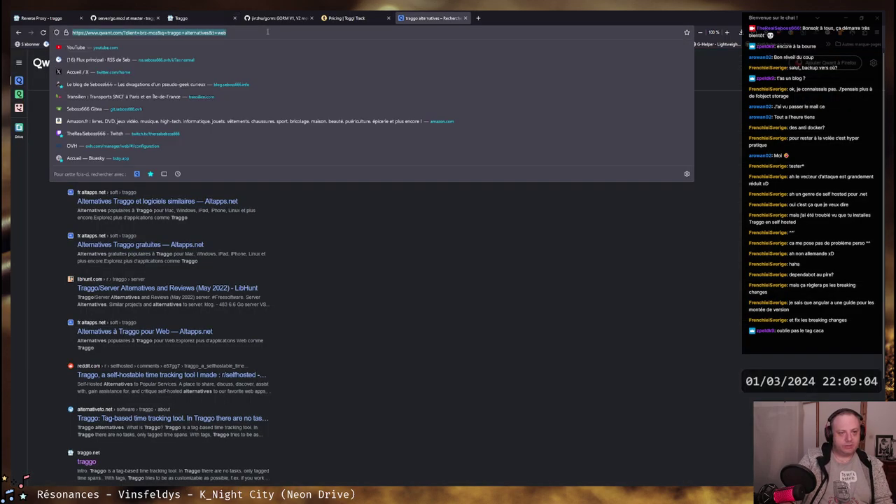
pyautogui.write('timewar')
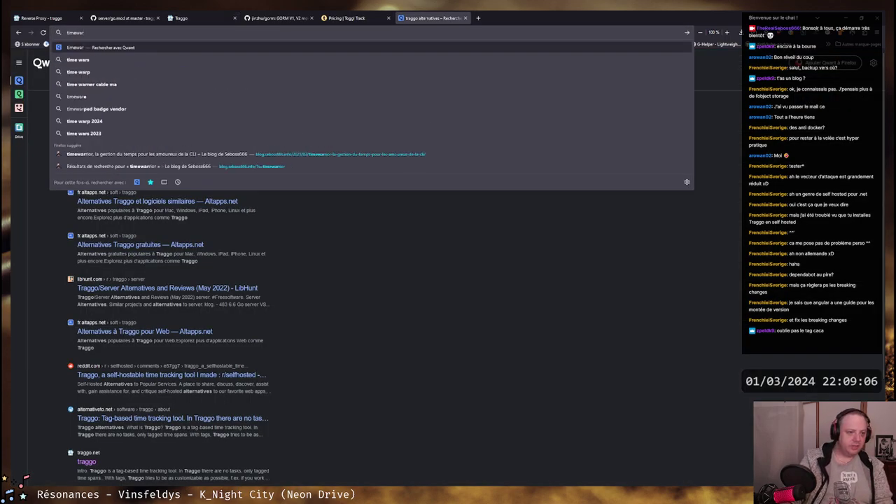
pyautogui.press('Down')
pyautogui.press('Down')
pyautogui.press('Down')
pyautogui.press('Down')
pyautogui.press('Down')
pyautogui.press('Down')
pyautogui.press('Down')
pyautogui.press('Down')
pyautogui.press('Return')
pyautogui.scroll(-20, 408, 184)
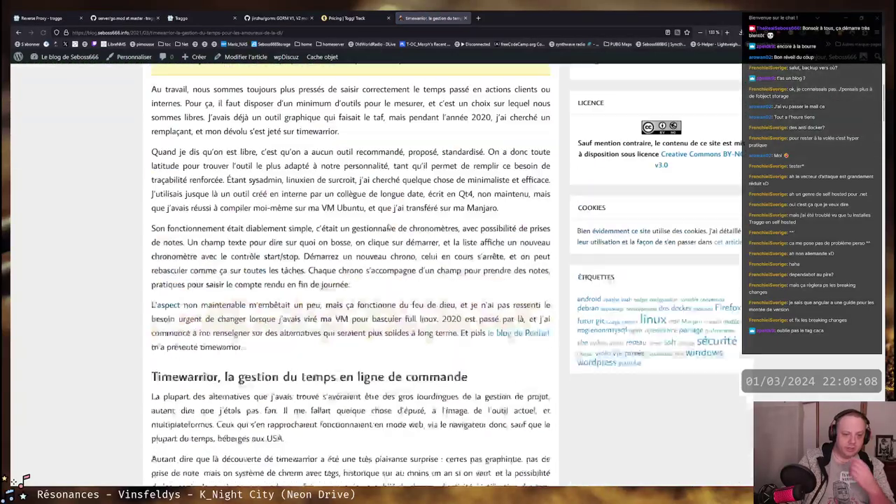
pyautogui.scroll(2, 180, 273)
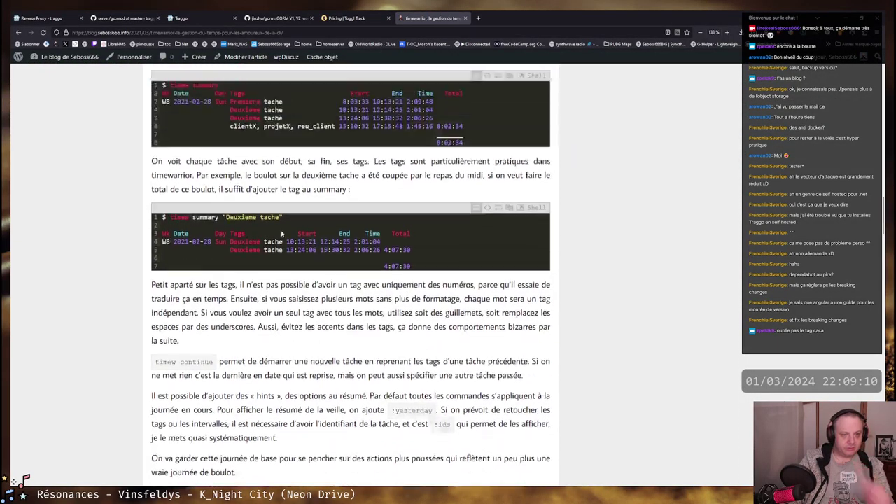
# Find 'track' in the article and highlight the logged 10:46:23 - 11:06:23 time range
pyautogui.hotkey('ctrl', 'f')
pyautogui.write('track')
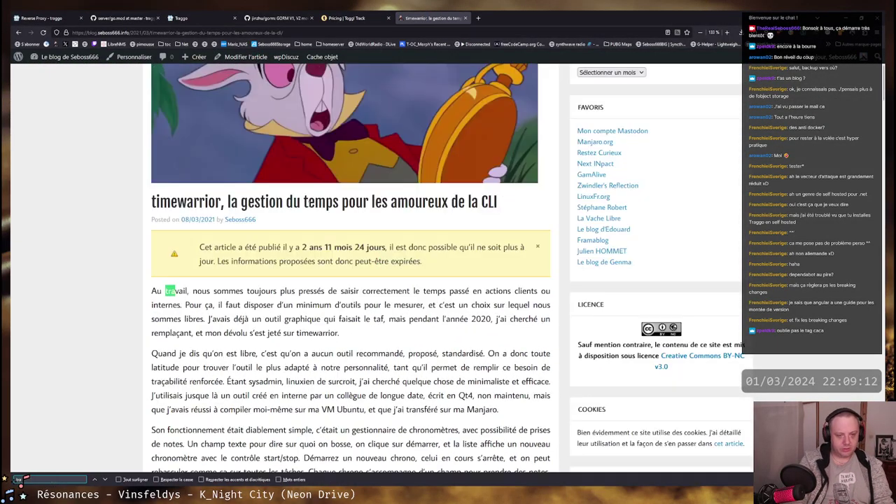
pyautogui.press('Return')
pyautogui.press('Return')
pyautogui.press('Return')
pyautogui.press('Return')
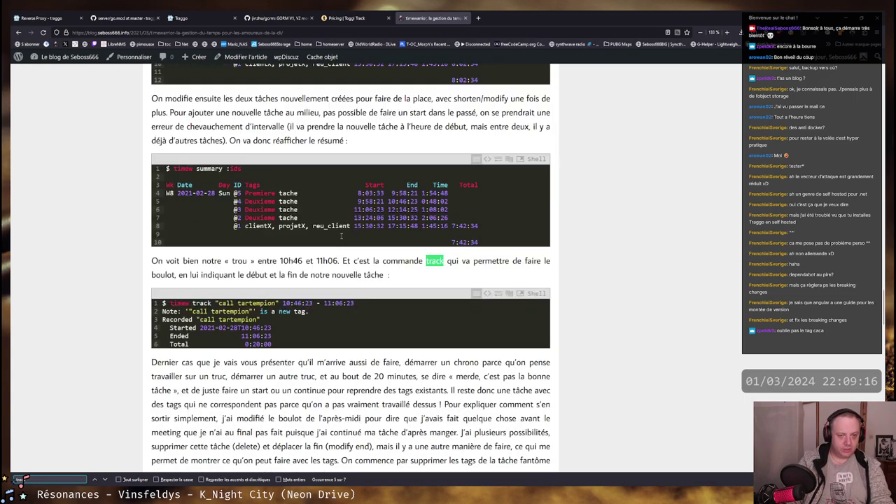
pyautogui.moveTo(171, 306); pyautogui.dragTo(324, 341)
pyautogui.moveTo(192, 303); pyautogui.dragTo(353, 303)
pyautogui.click(283, 303)
pyautogui.moveTo(283, 303); pyautogui.dragTo(354, 303)
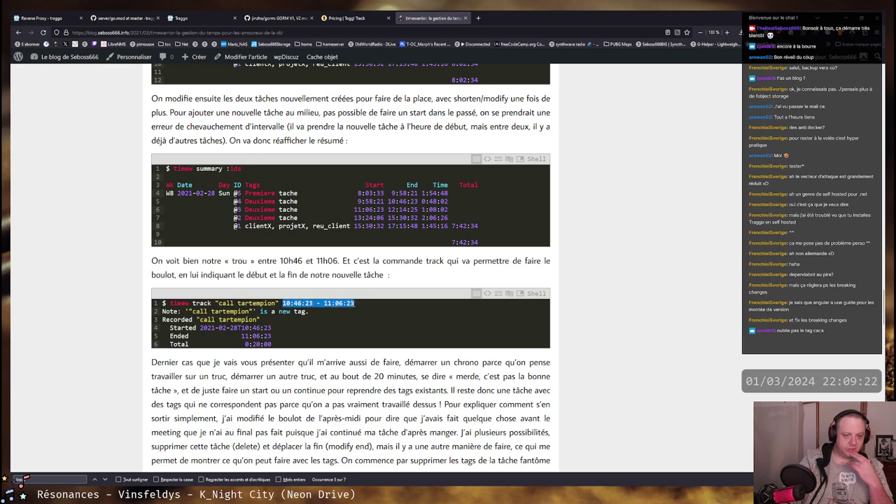
pyautogui.scroll(-5, 311, 312)
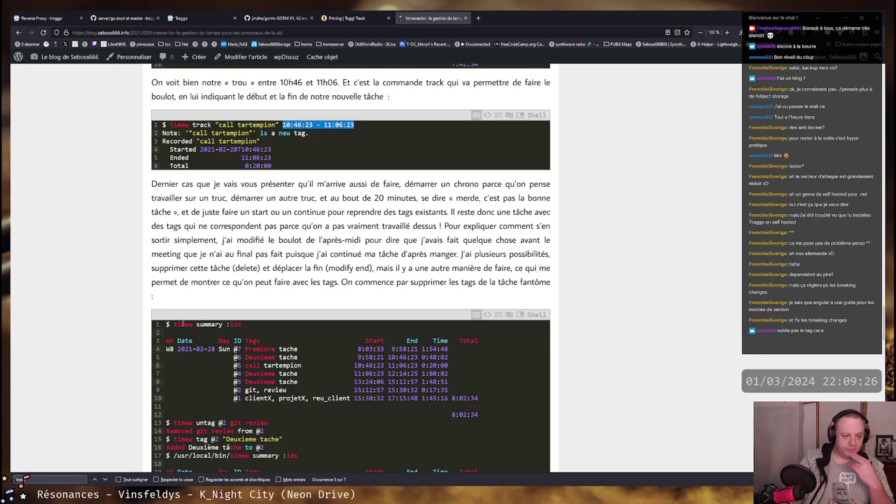
pyautogui.scroll(-3, 309, 207)
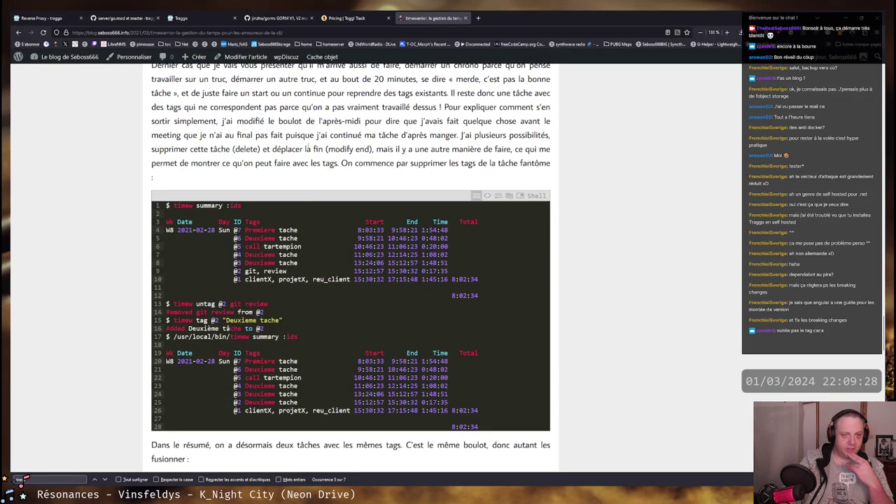